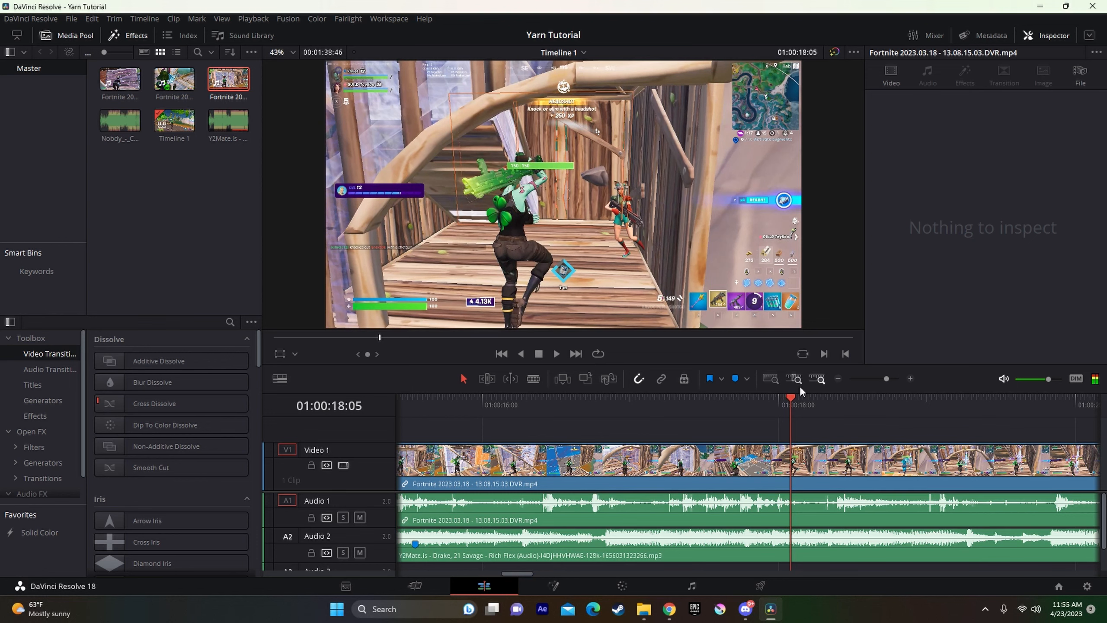
- Position the playhead at 01:00:18:24, the frame where the shotgun fires
click(779, 398)
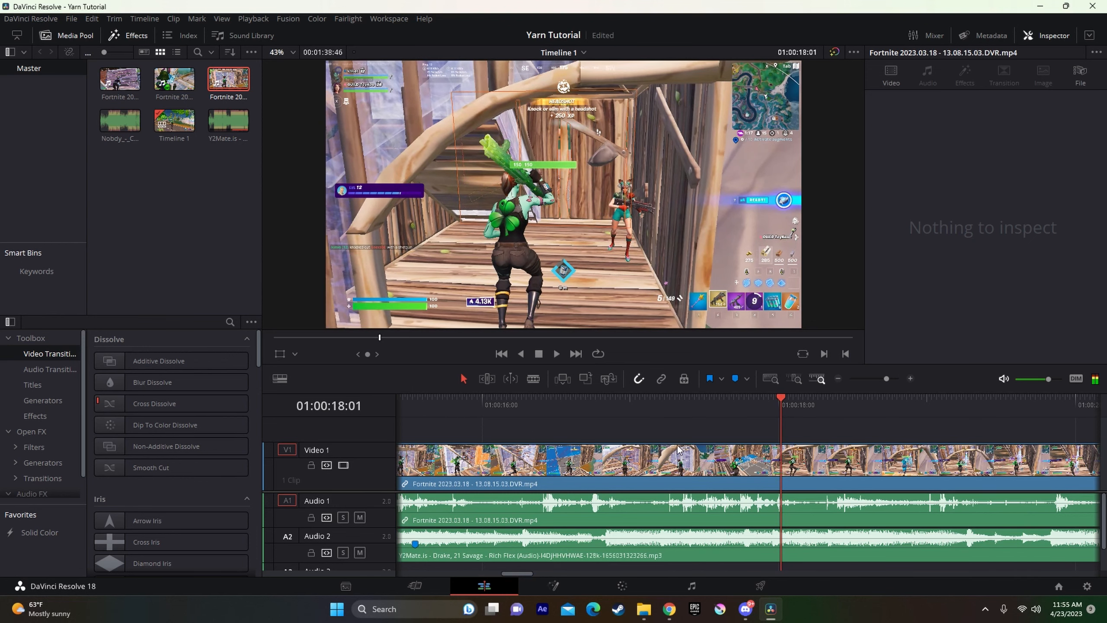
click(739, 405)
key(Right)
key(Right)
key(Right)
key(Right)
key(Right)
key(Right)
key(Right)
key(Right)
key(Right)
key(Right)
key(Right)
key(Right)
key(Right)
key(Right)
key(Right)
key(Right)
key(Right)
key(Right)
key(Right)
key(Right)
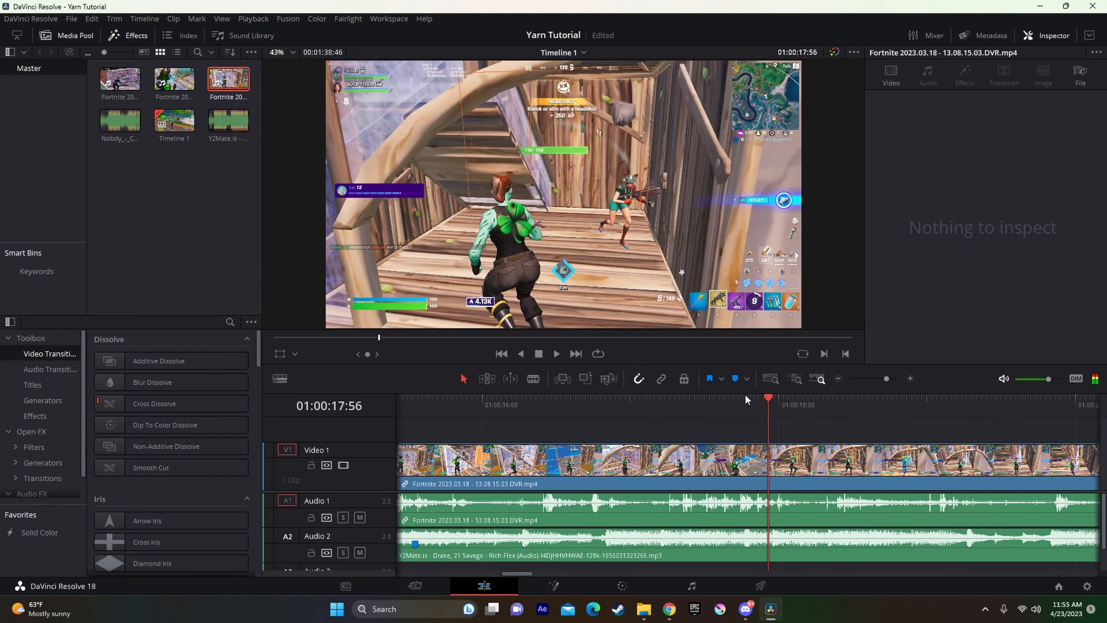
key(Right)
key(Right)
key(Right)
key(Right)
key(Right)
key(Right)
key(Right)
key(Right)
key(Right)
key(Right)
key(Right)
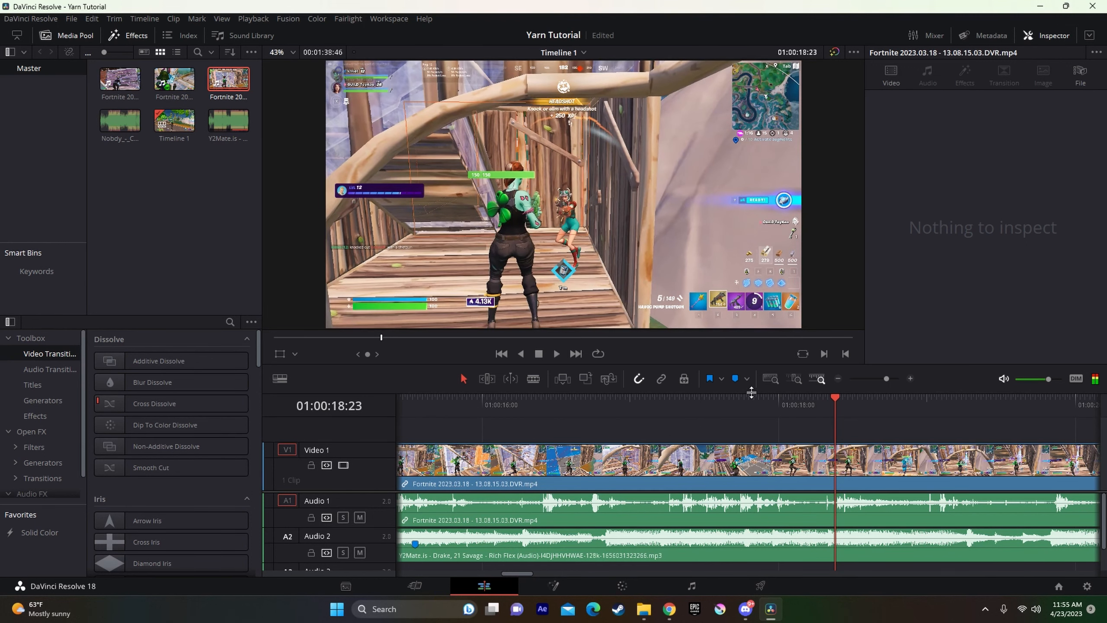
key(Right)
key(Right)
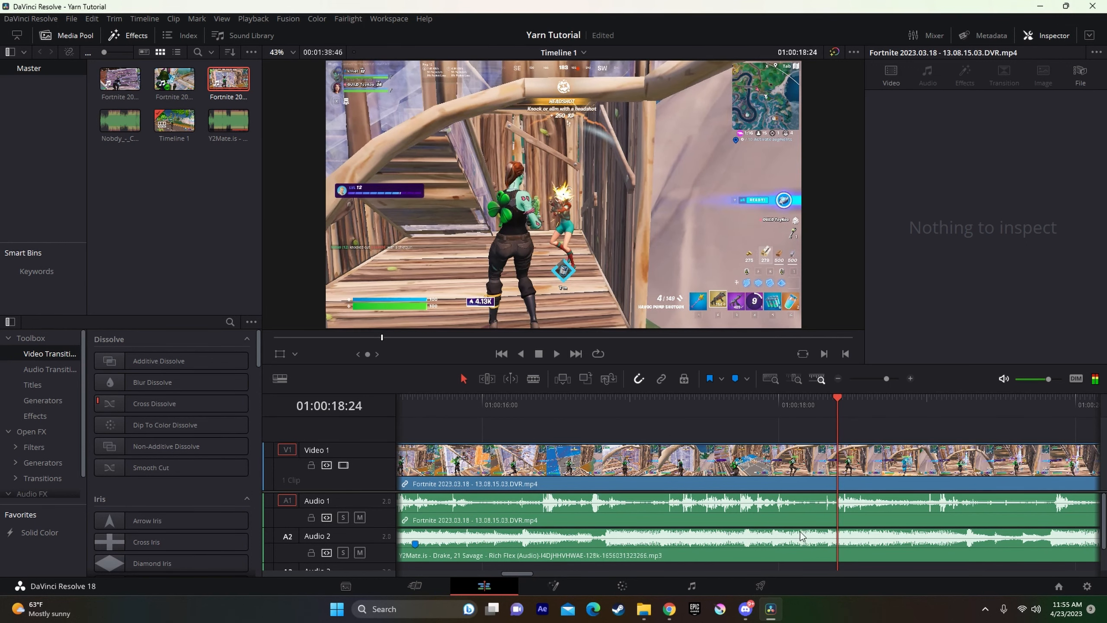
- Turn on Retime Controls for the gameplay clip on Video 1 and add a speed point at the playhead
right_click(865, 474)
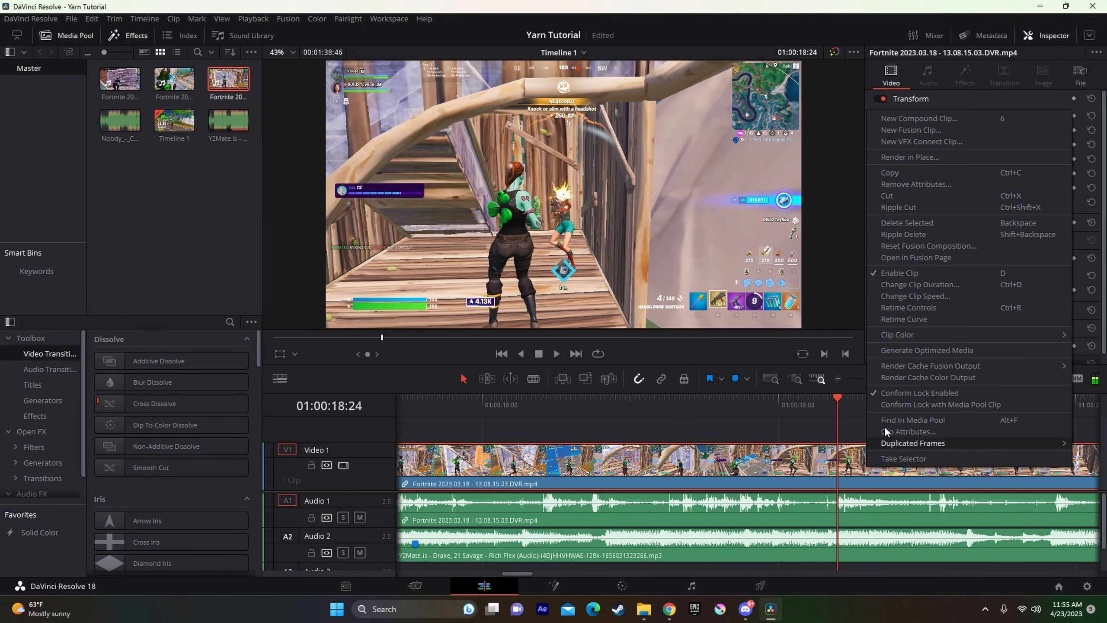
click(923, 307)
click(755, 484)
click(797, 498)
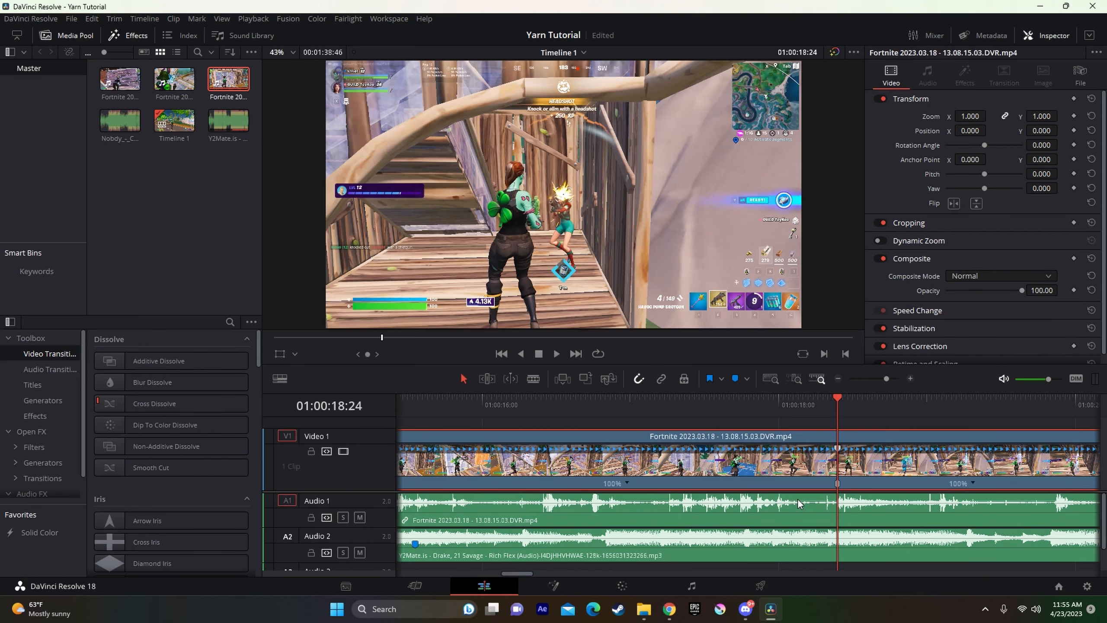
- Add a second speed point to the gameplay clip before the shot, at 01:00:18:11
key(j)
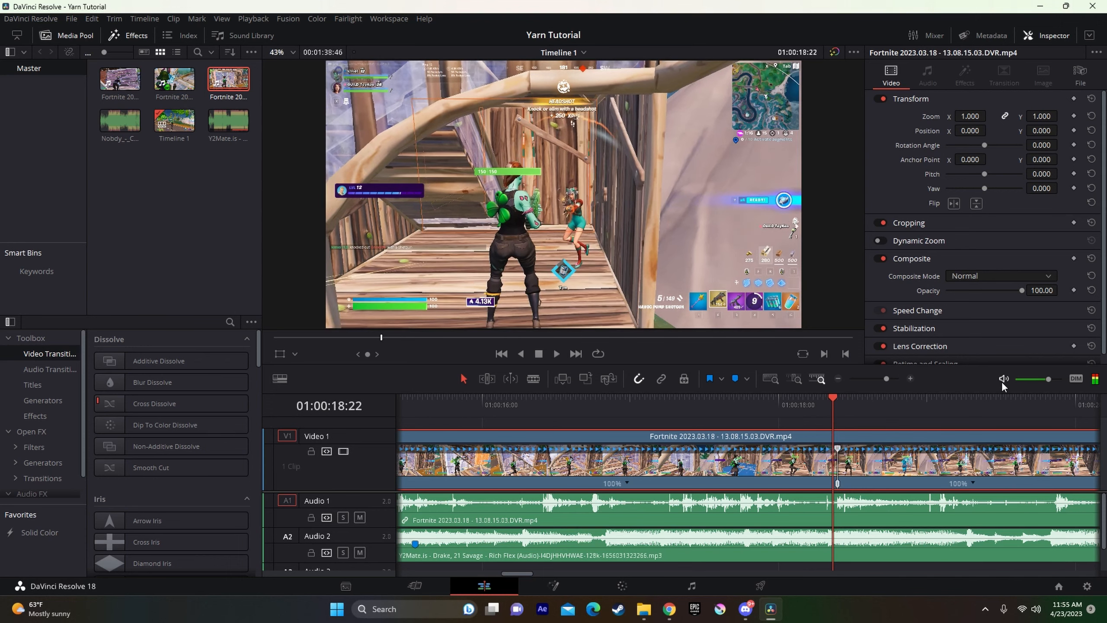
key(Left)
key(Left)
key(Left)
key(Left)
key(Left)
key(Left)
key(Left)
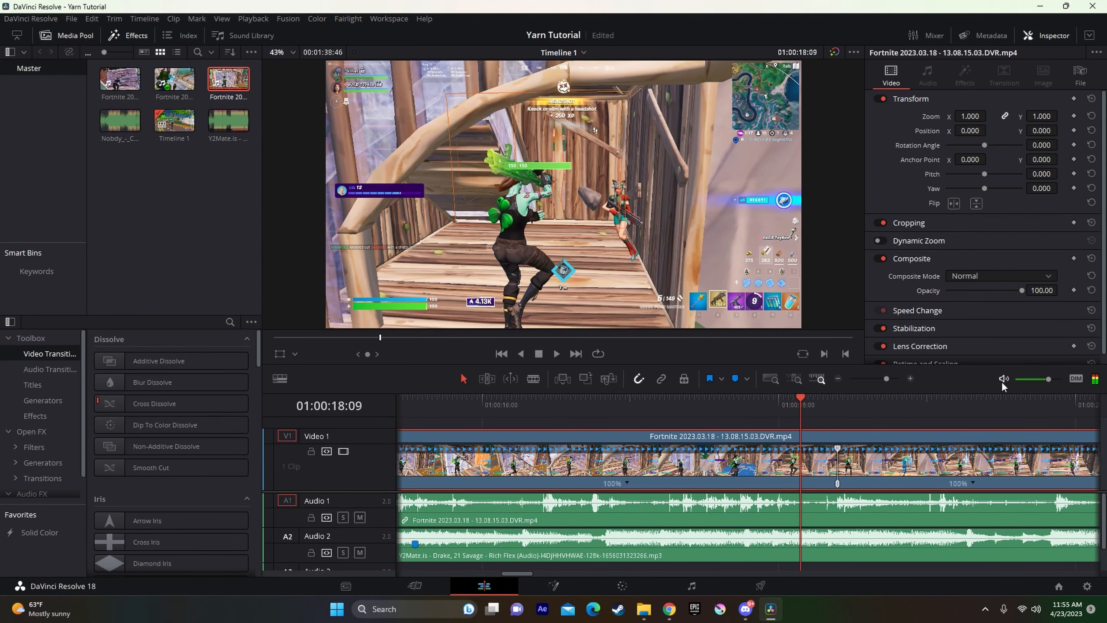
key(Right)
key(Right)
key(Right)
key(Right)
key(Left)
key(Left)
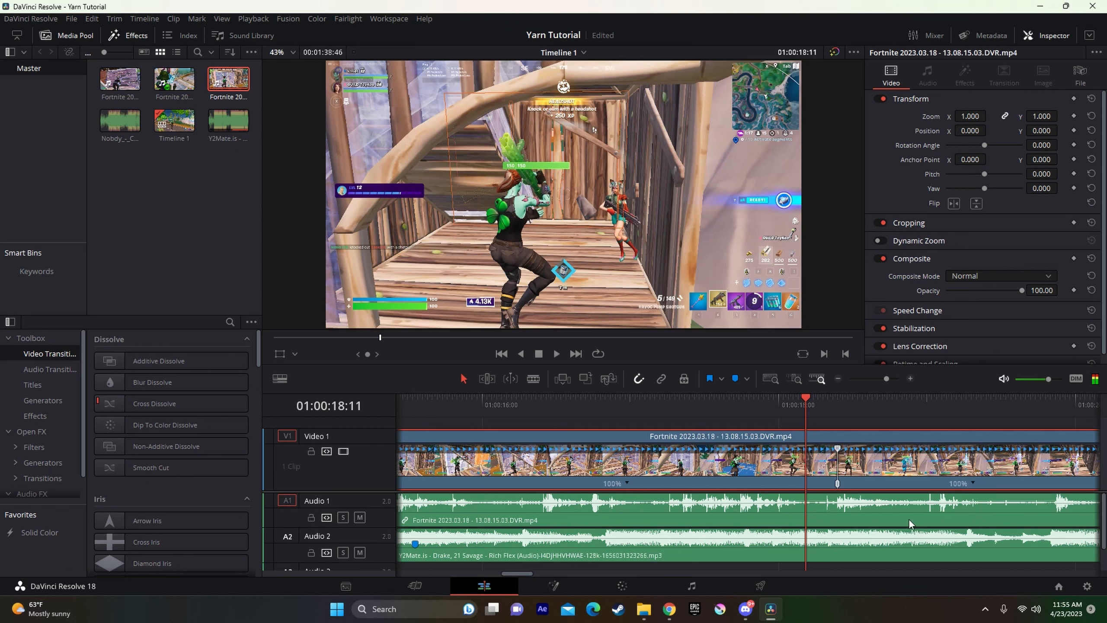
click(624, 482)
click(658, 499)
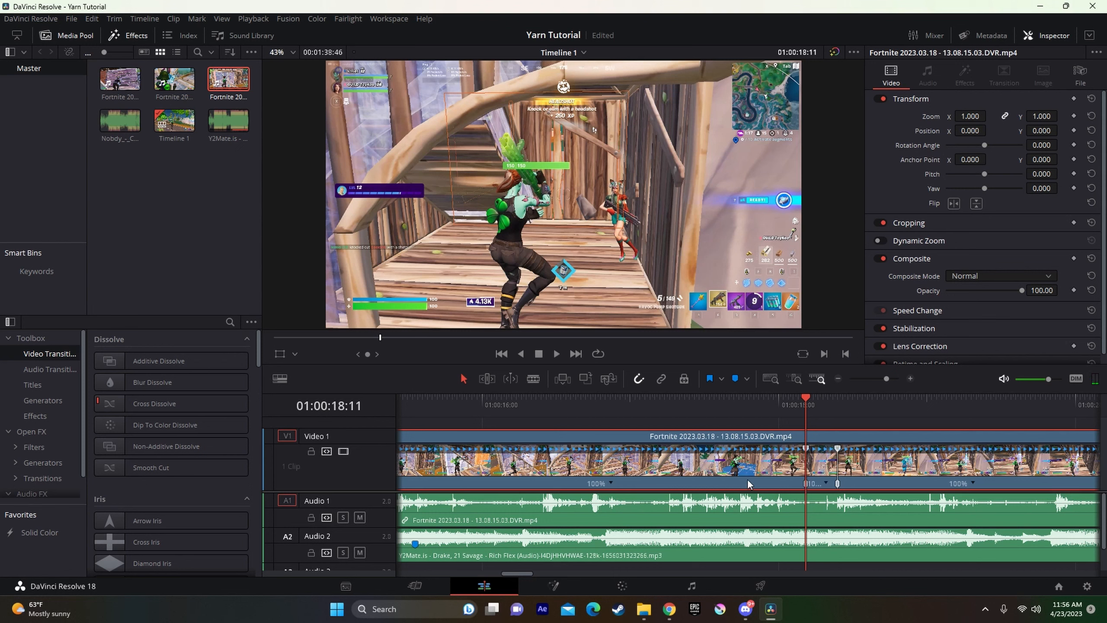
- Add a third, earlier speed point to the gameplay clip at 01:00:18:02
key(Left)
key(Left)
key(Left)
key(Left)
key(Left)
key(Left)
key(Left)
key(Left)
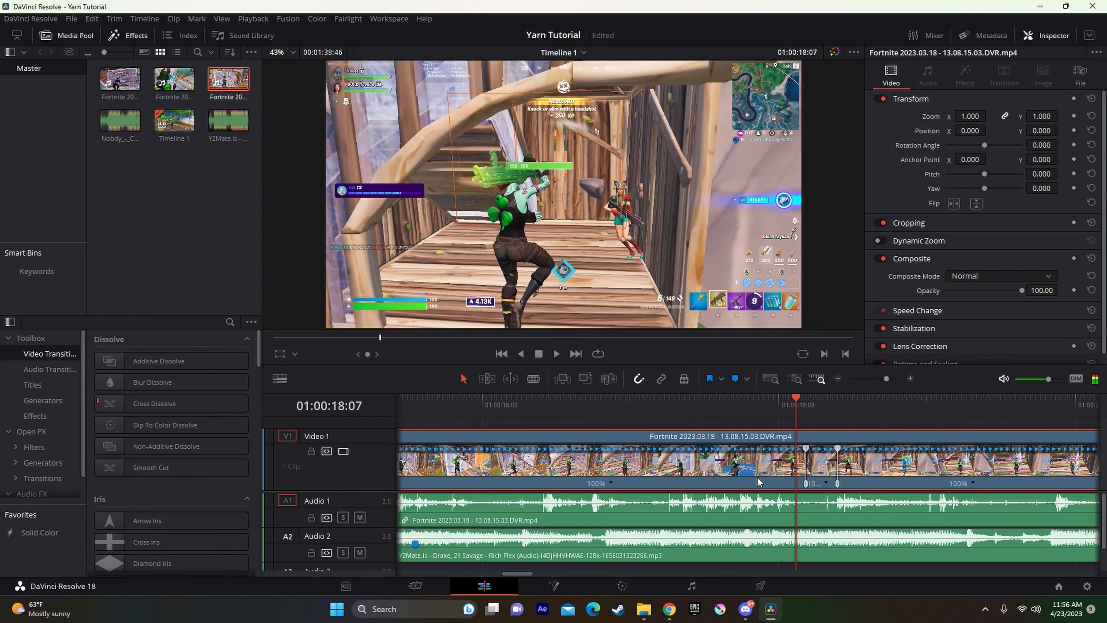
key(Left)
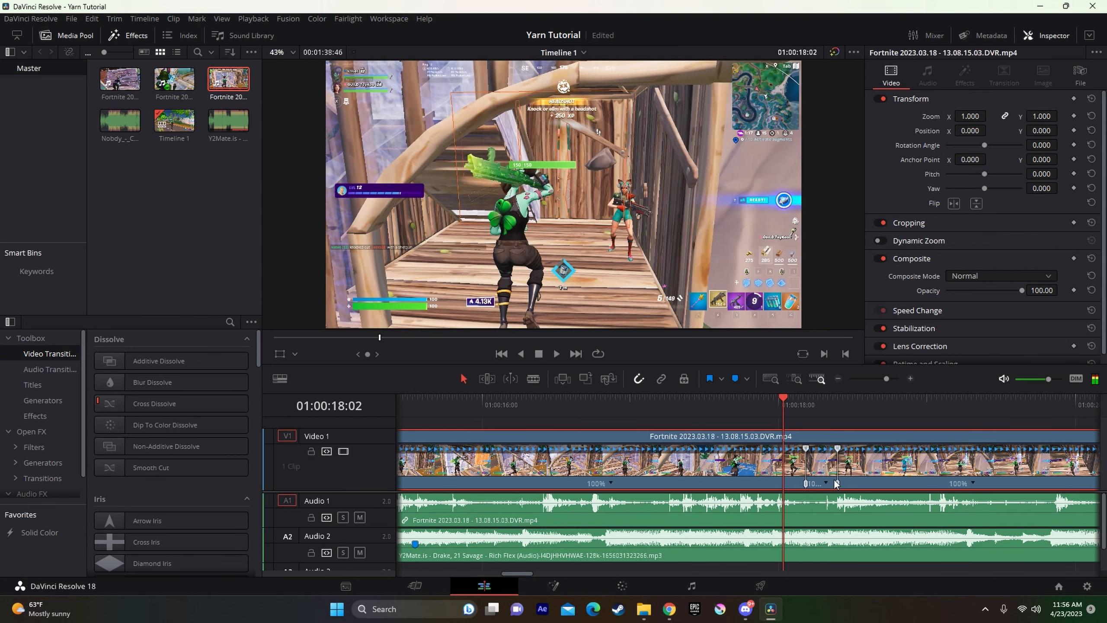
click(825, 483)
click(861, 499)
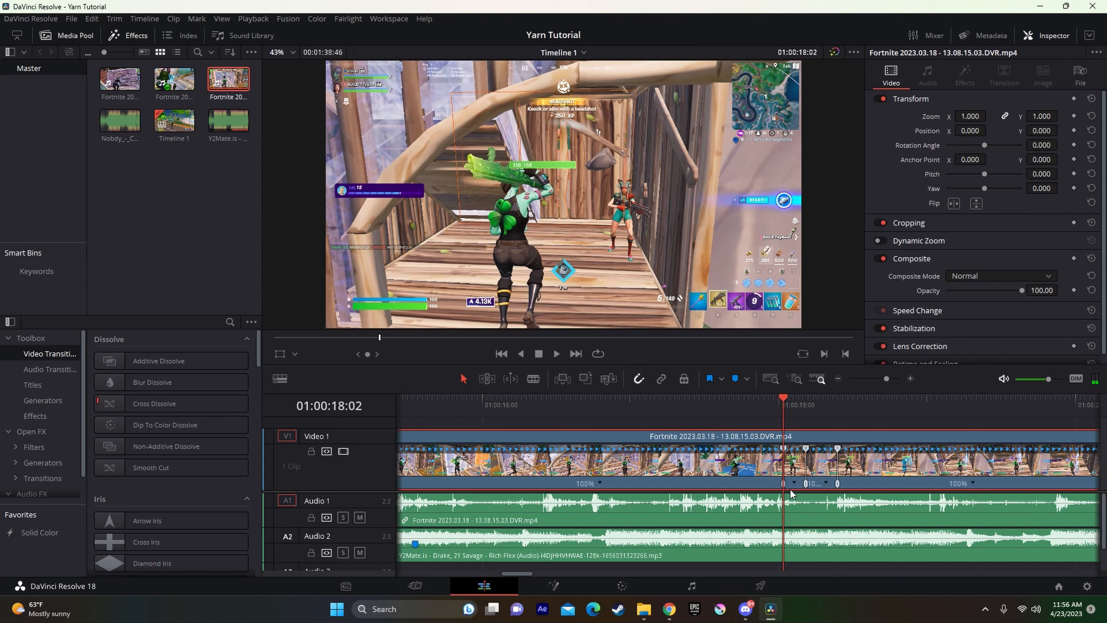
- Set the segment between the first two speed points to 75% speed and the short segment following it to 200%
click(800, 484)
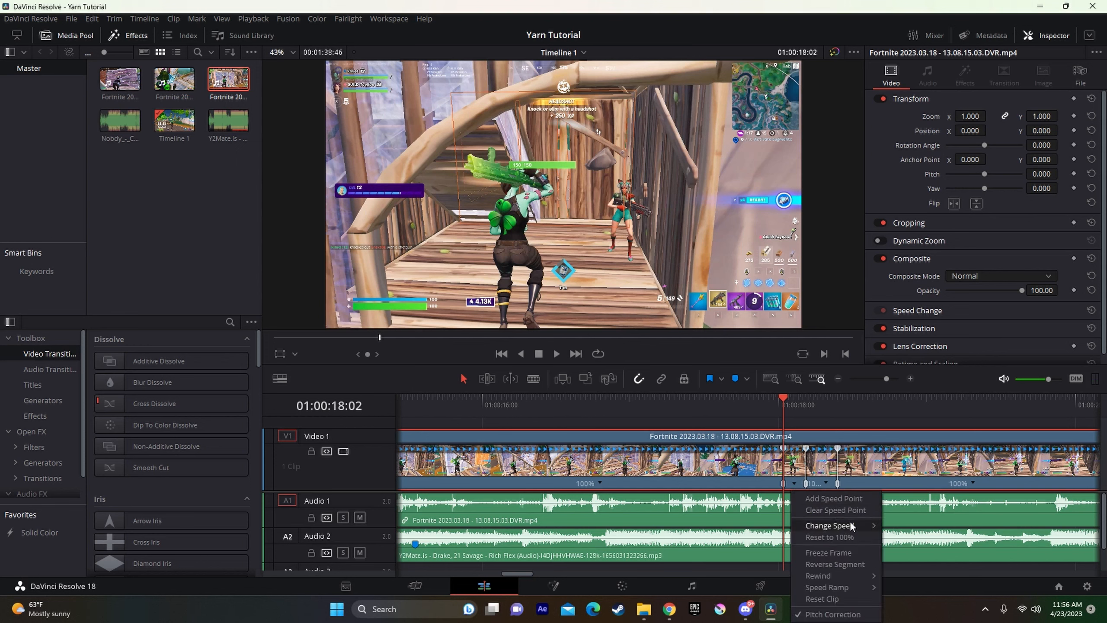
mouse_move(859, 522)
click(917, 536)
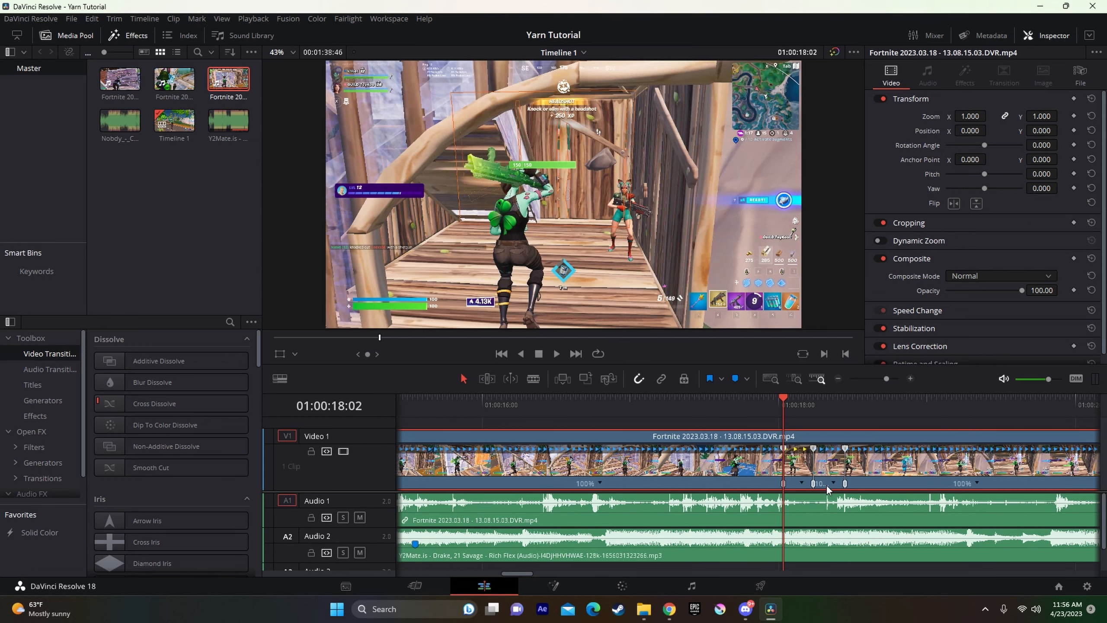
click(833, 483)
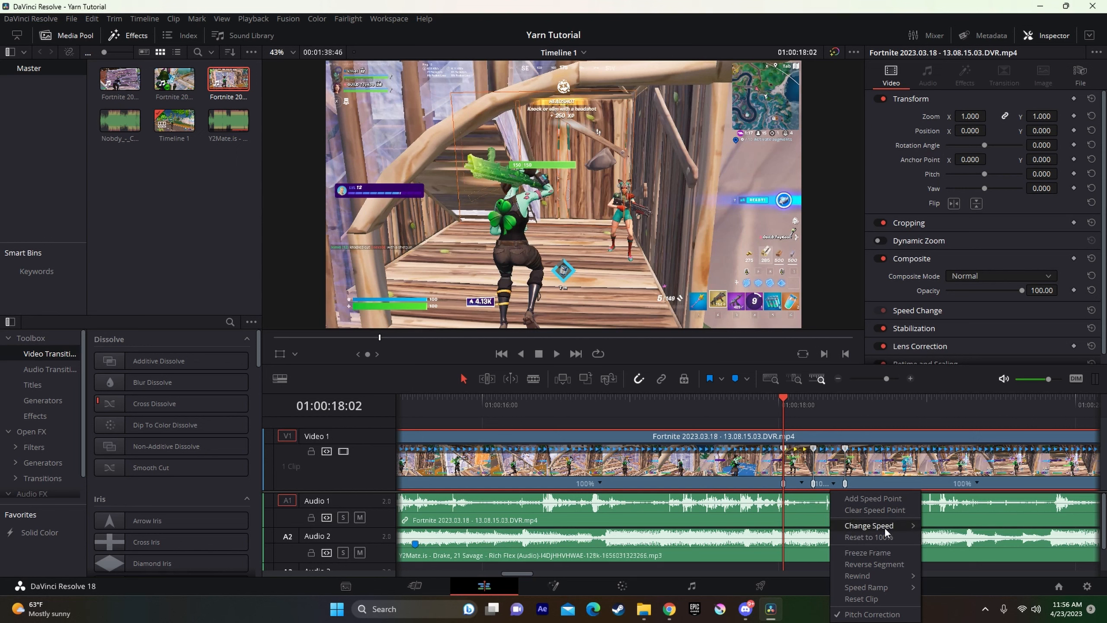
mouse_move(885, 532)
click(960, 589)
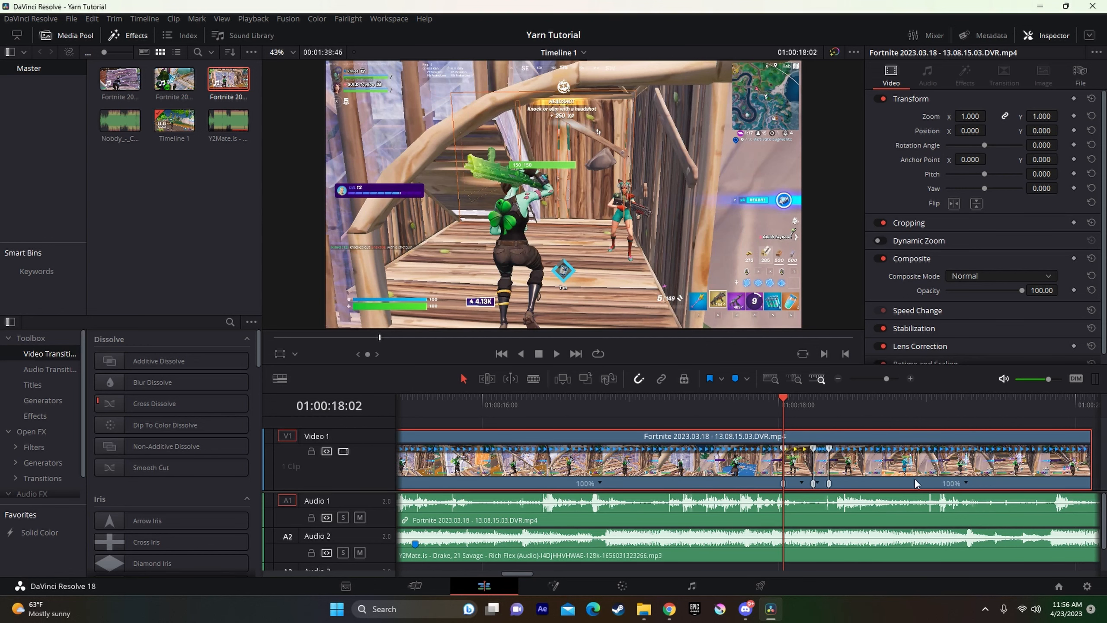
- Set the segment after the last speed point to 50% speed
click(965, 483)
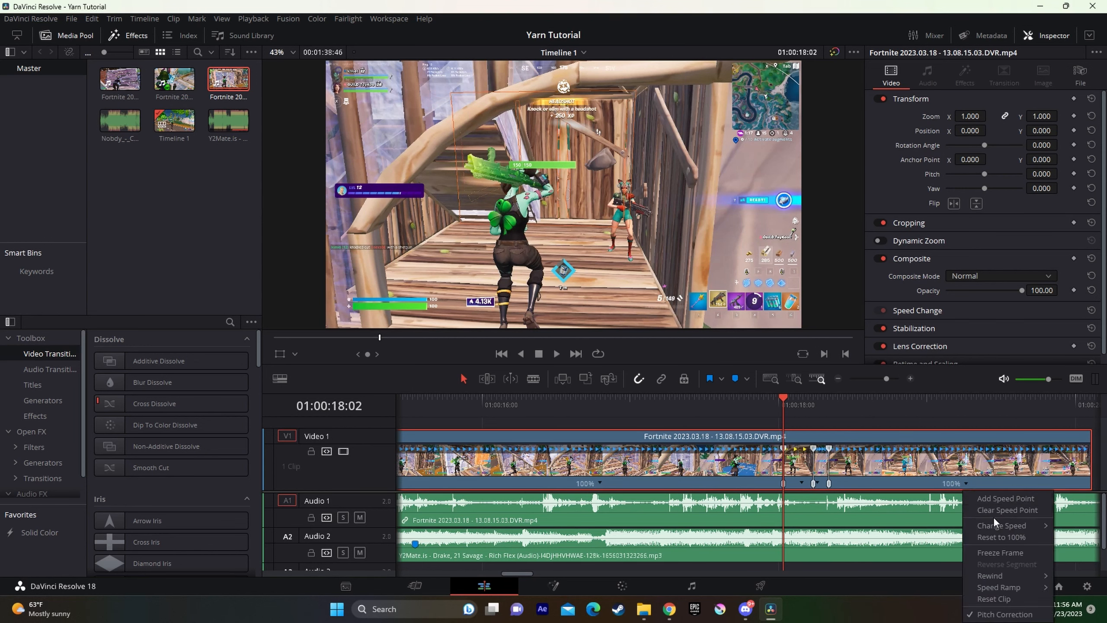
mouse_move(1002, 522)
click(917, 524)
- Play the retimed part of the clip from about 01:00:17:30 to check the speed changes
click(702, 405)
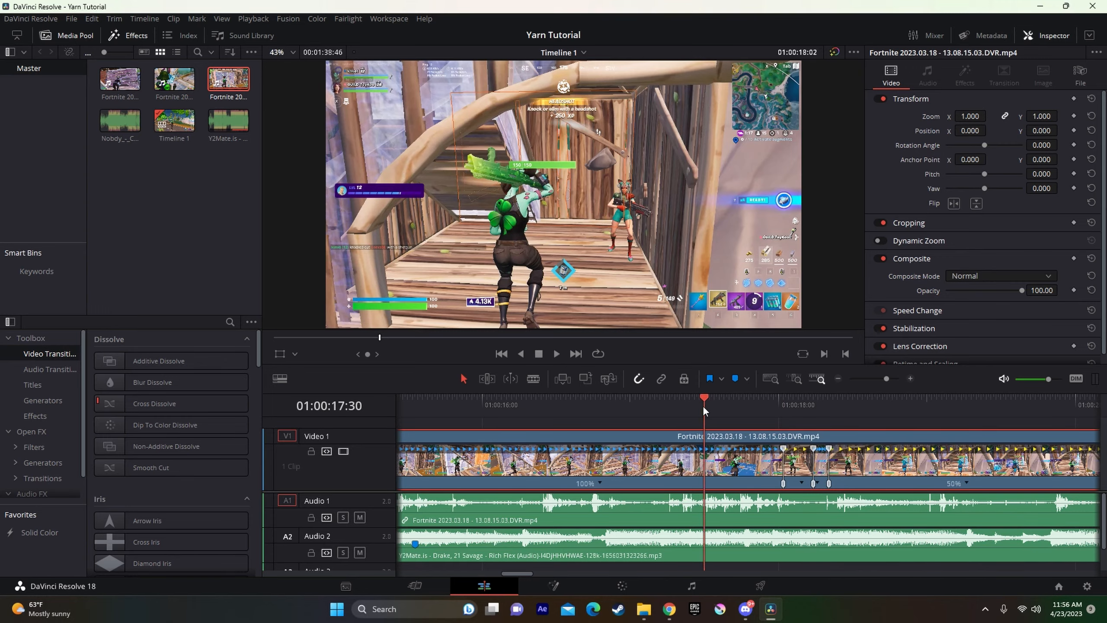
key(space)
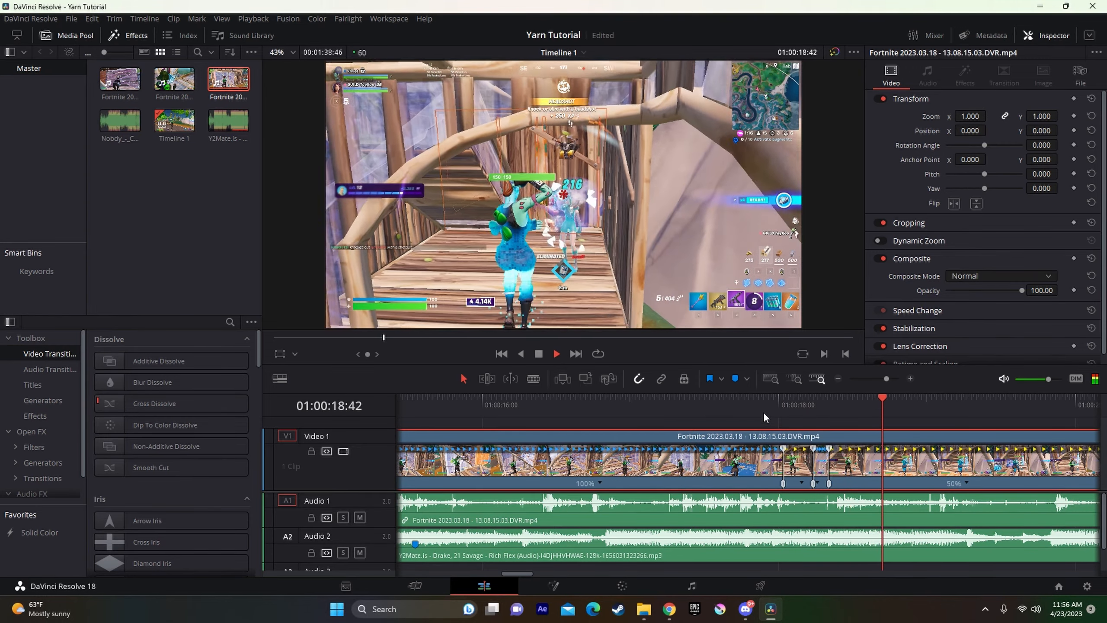
click(721, 407)
key(space)
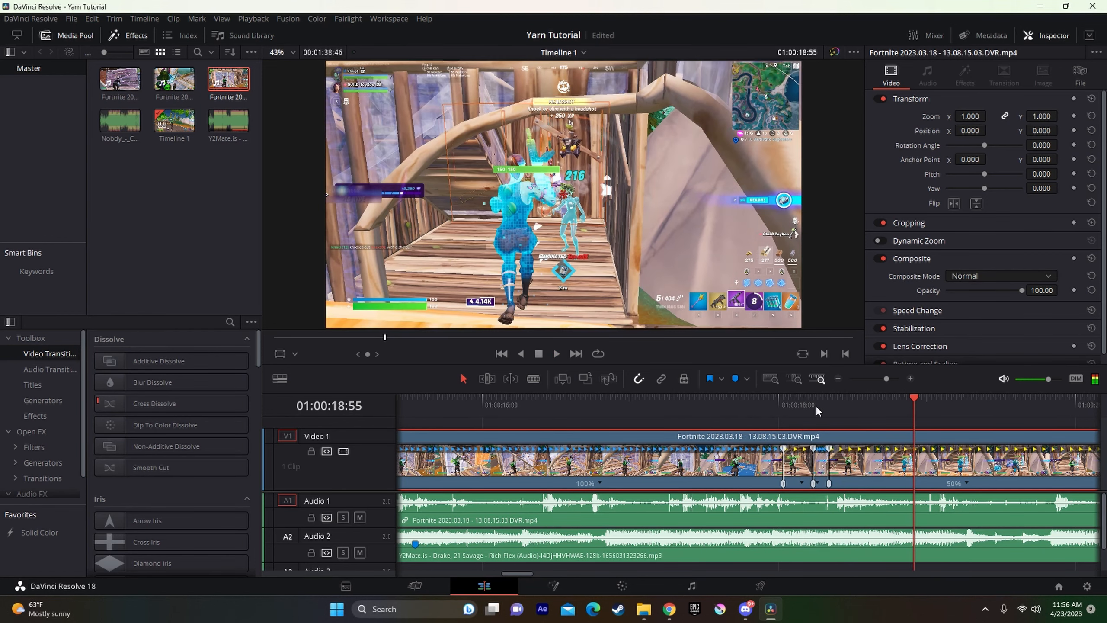
- Move the speed point at the end of the 200% segment to the shot frame at 01:00:18:24
click(826, 404)
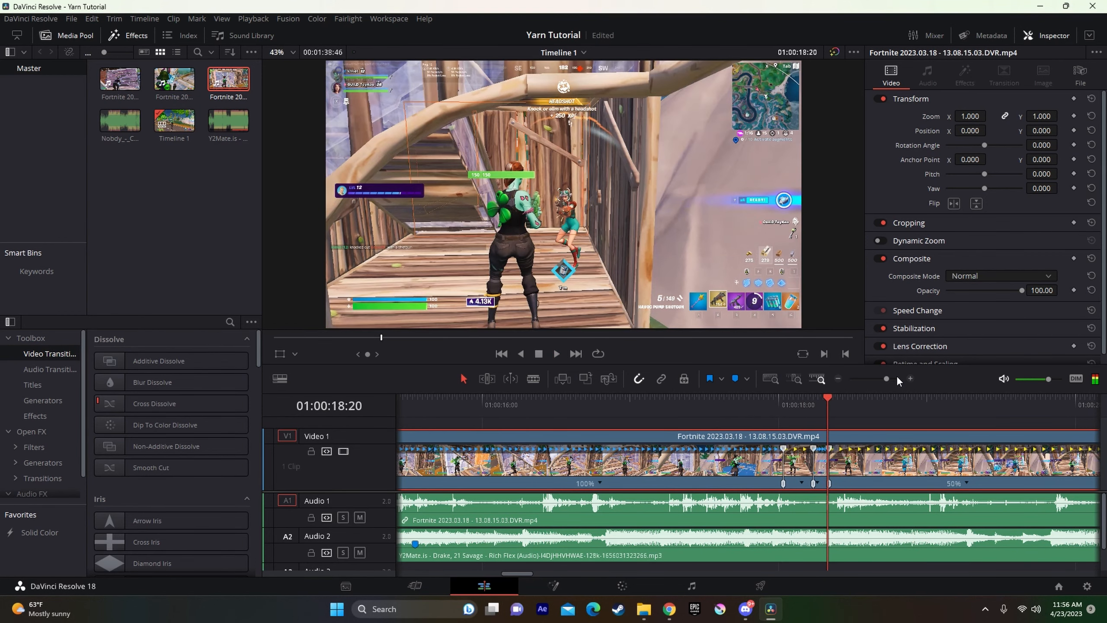
click(897, 378)
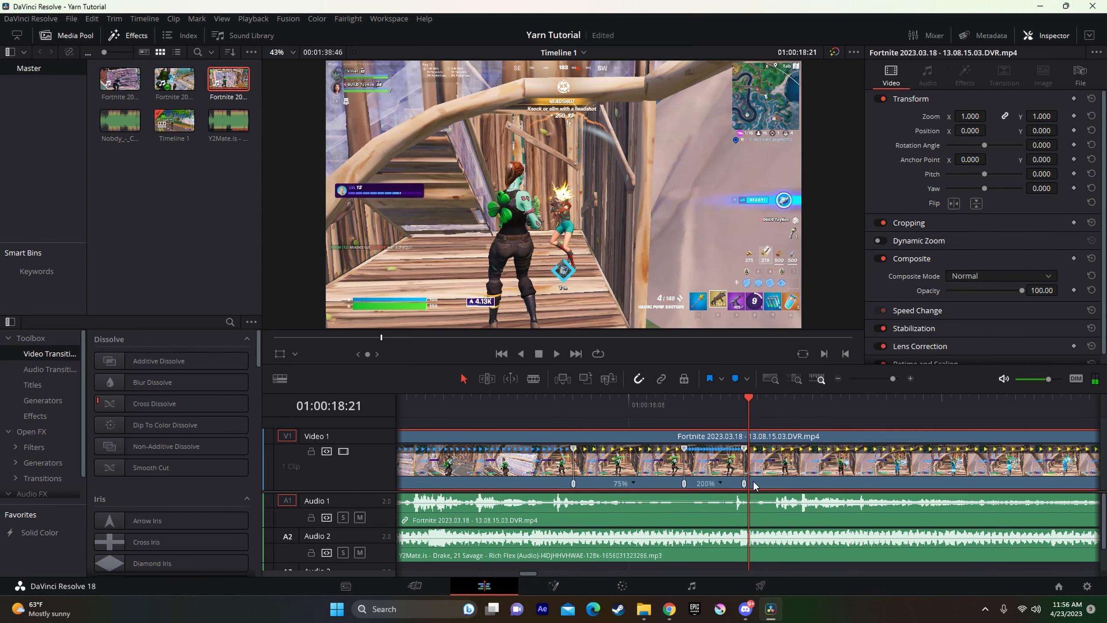
key(Right)
key(Right)
key(Right)
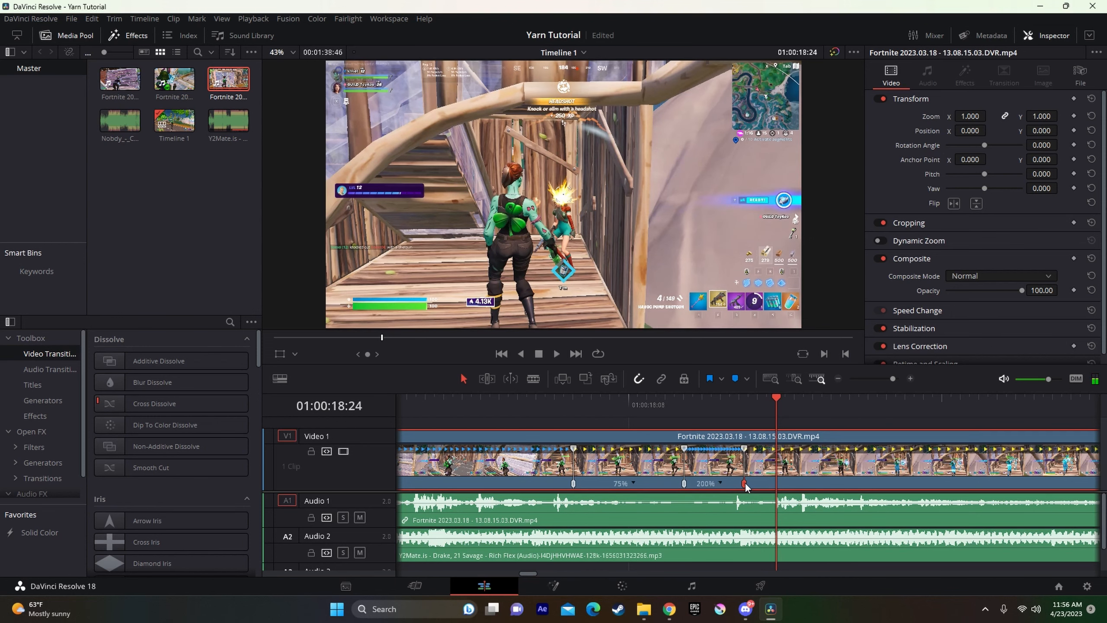
drag(744, 487, 779, 491)
- Play back the section around the shot to review the adjusted speed point
drag(573, 397, 509, 394)
key(space)
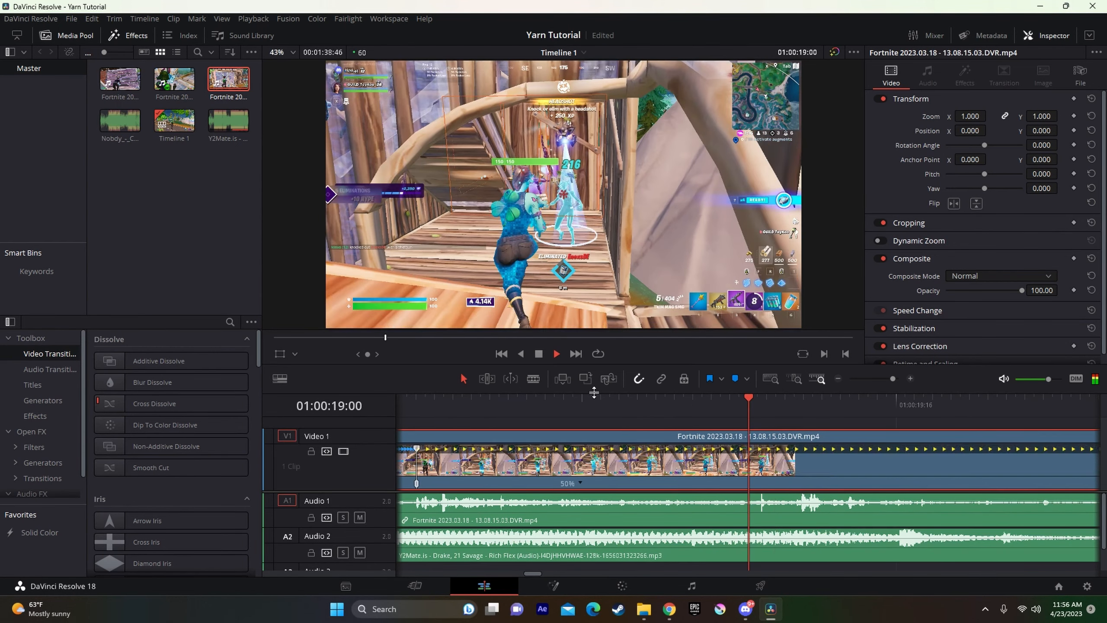
key(space)
drag(892, 378, 883, 379)
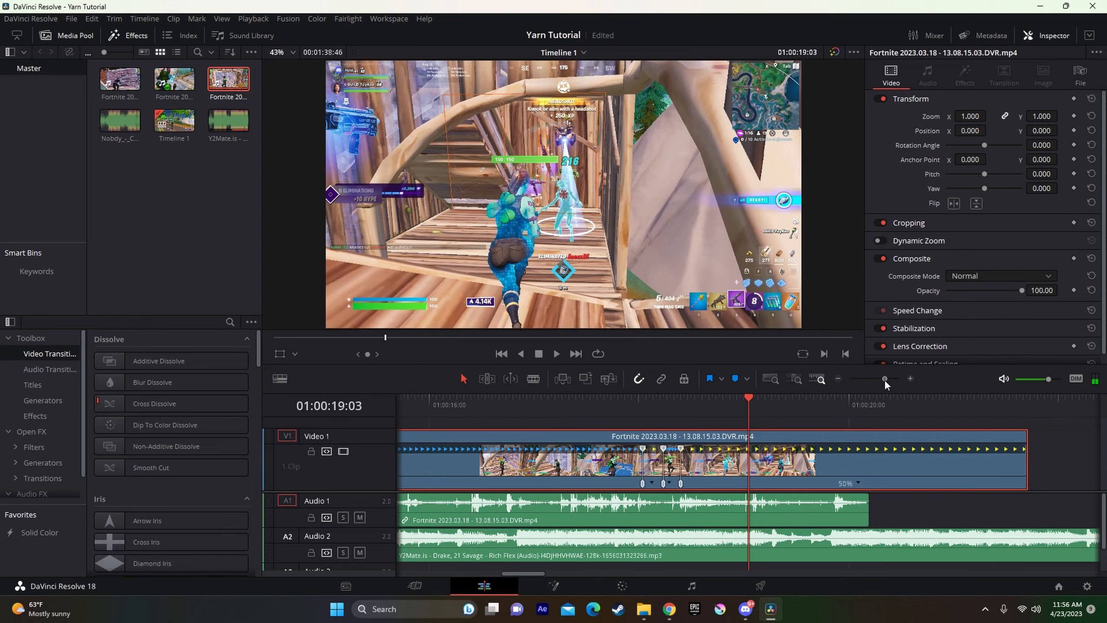
drag(624, 400, 578, 402)
key(space)
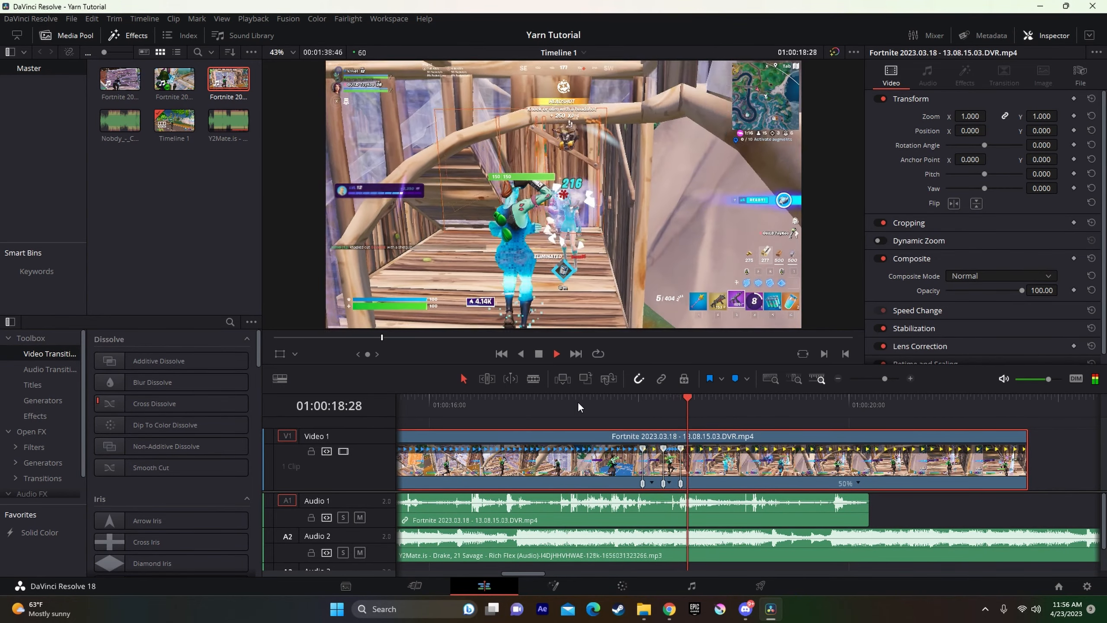
key(space)
- Display the clip's retime curve and switch it from Retime Frame to Retime Speed
right_click(710, 473)
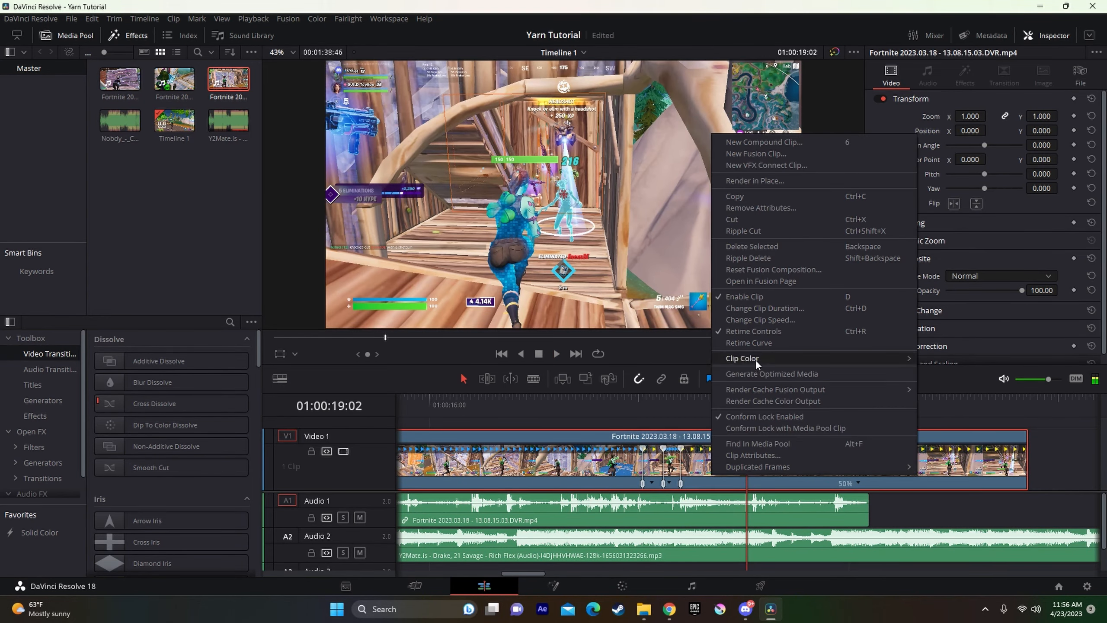
click(749, 343)
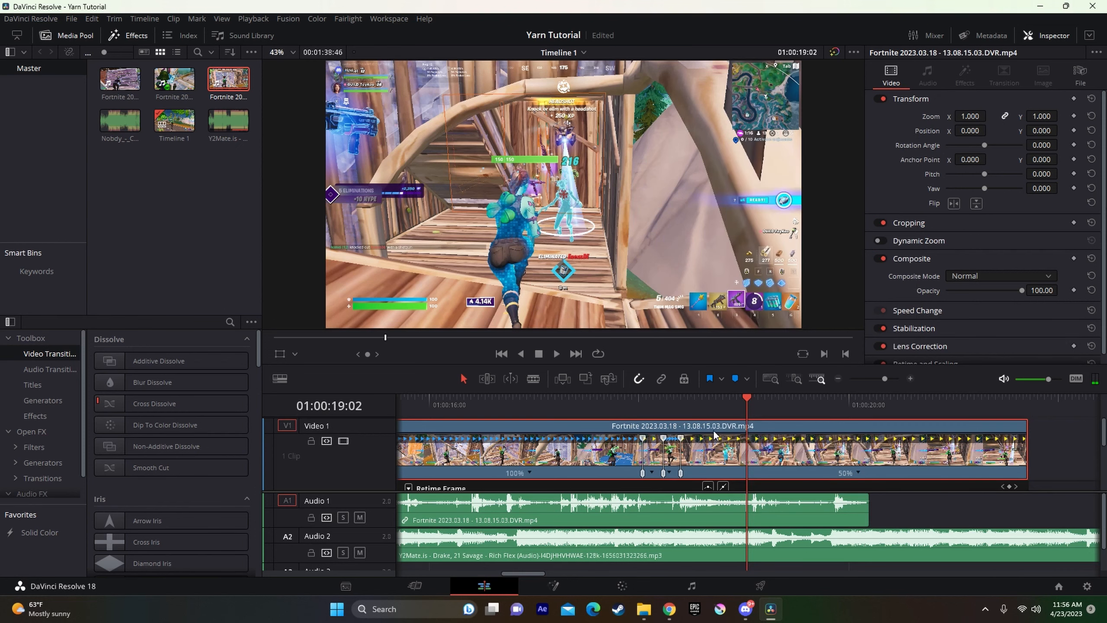
scroll(408, 458, down, 1)
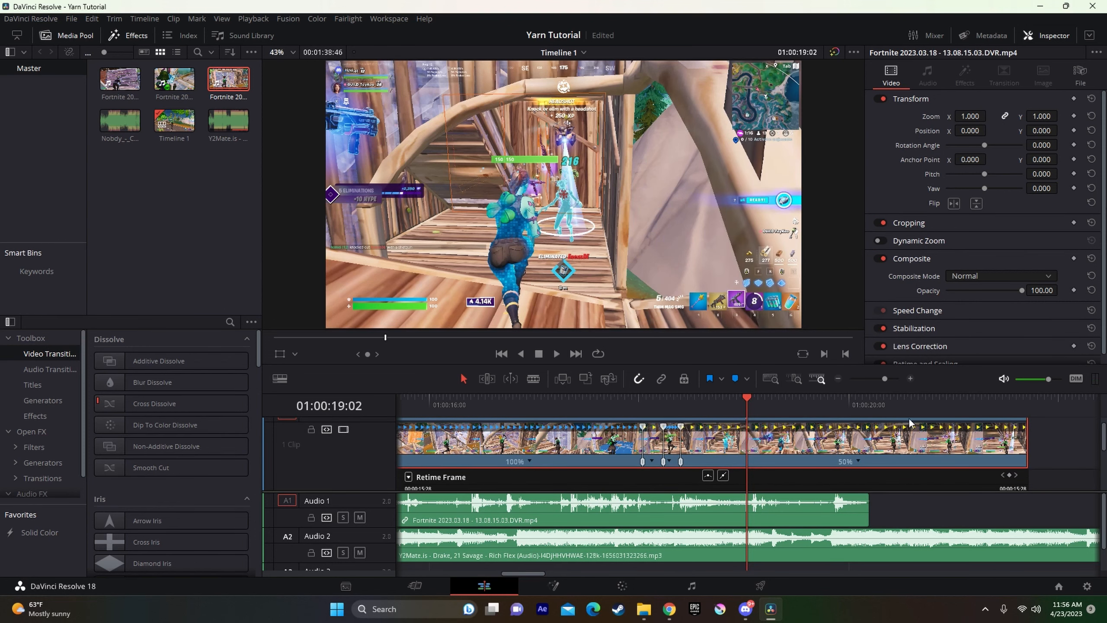
mouse_move(885, 384)
mouse_down()
mouse_move(868, 389)
mouse_move(885, 402)
mouse_up()
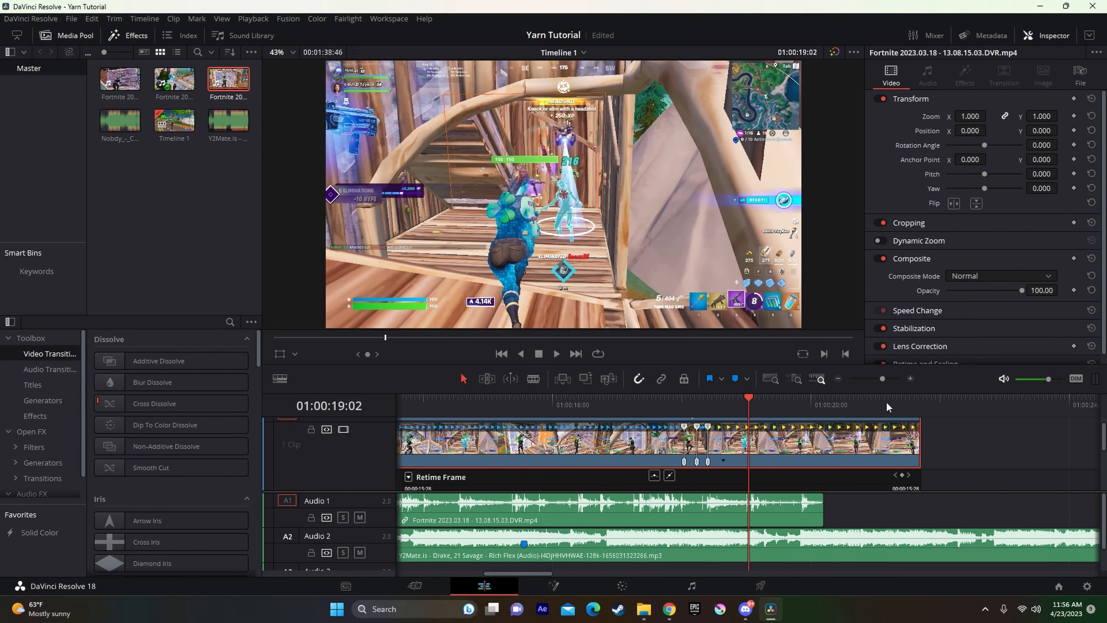
click(408, 477)
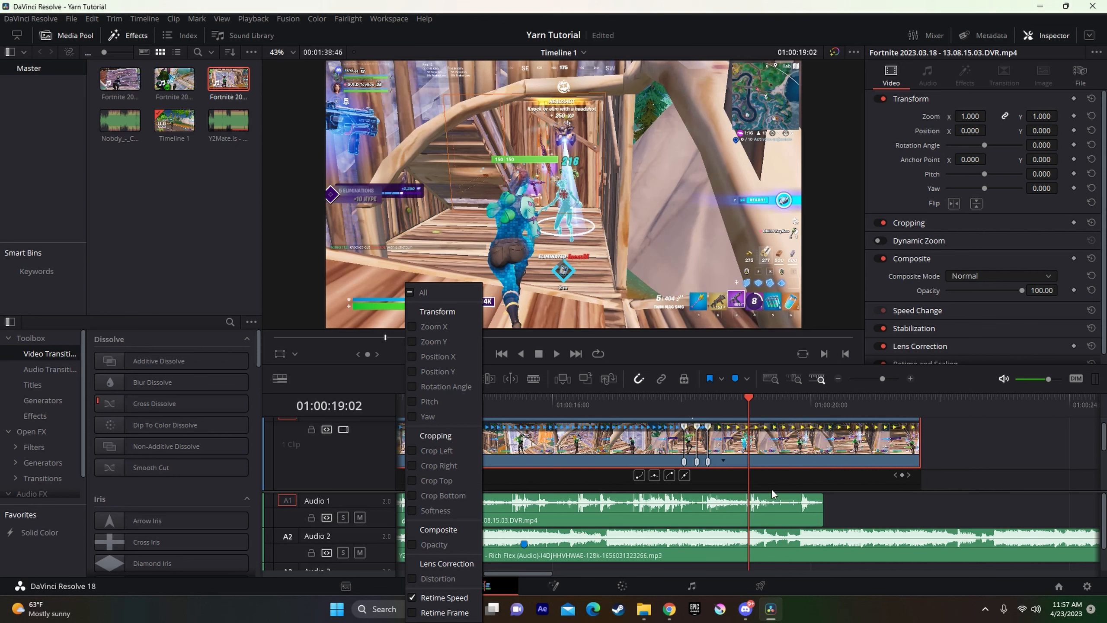
click(751, 480)
- Raise the retime speed curve of the fast segment just before the shot to speed it up further
click(702, 398)
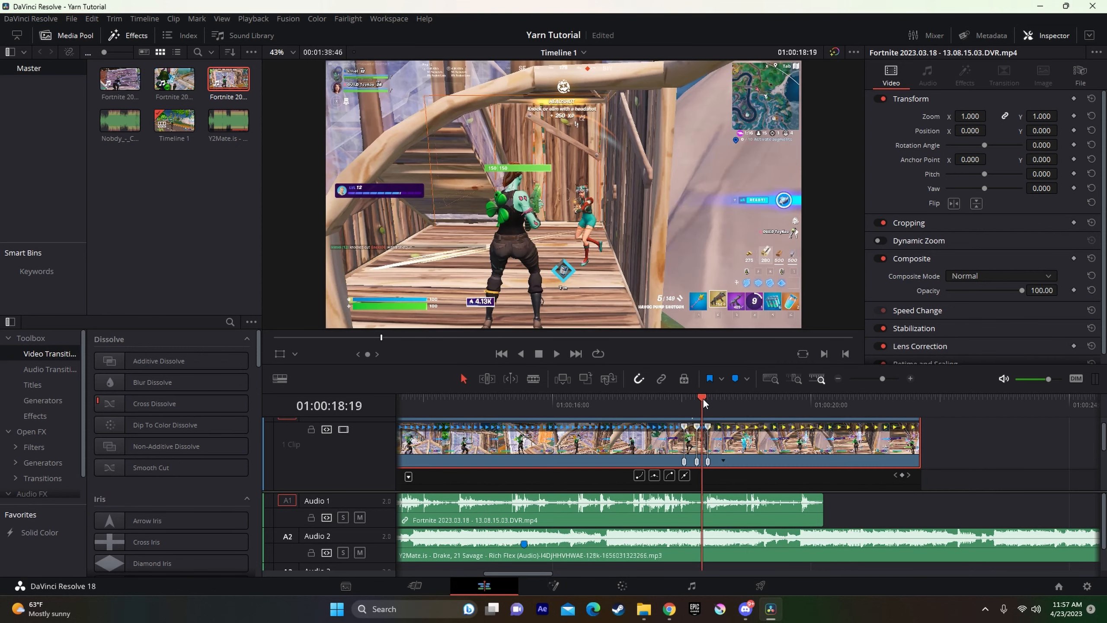
click(894, 378)
scroll(834, 463, down, 3)
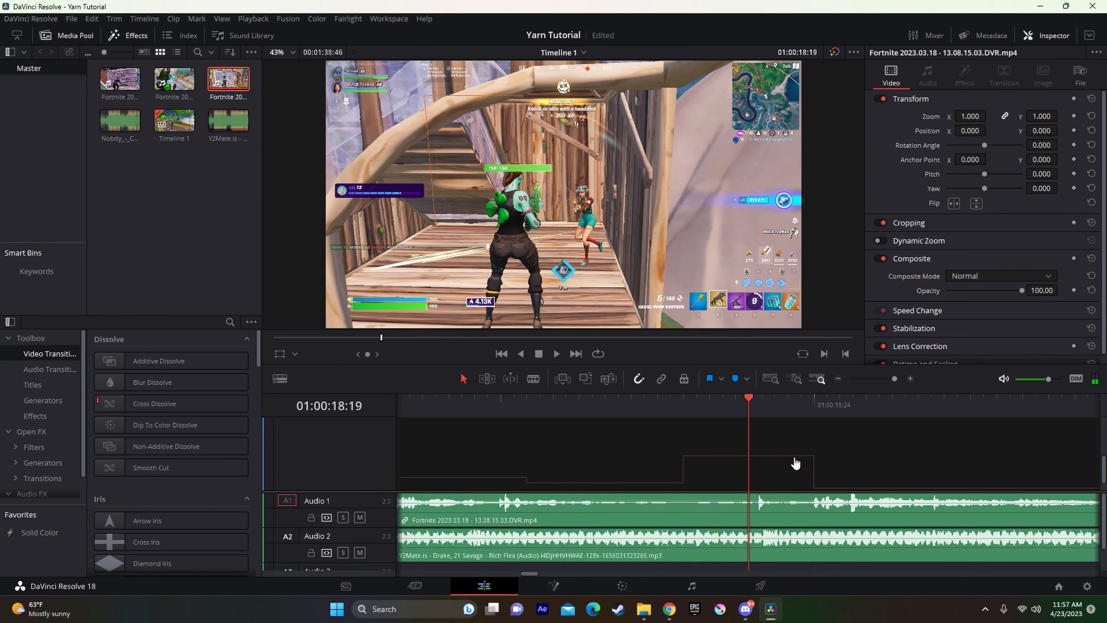
drag(789, 459, 752, 354)
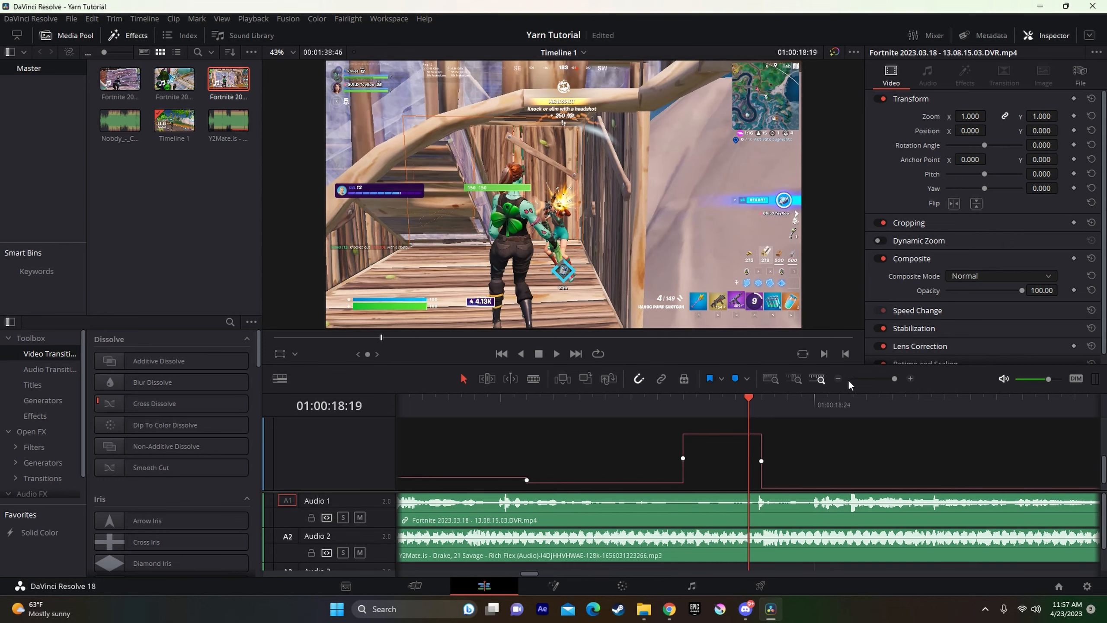
- Play back the section around the shot to review the raised fast segment
click(885, 378)
drag(730, 405, 709, 402)
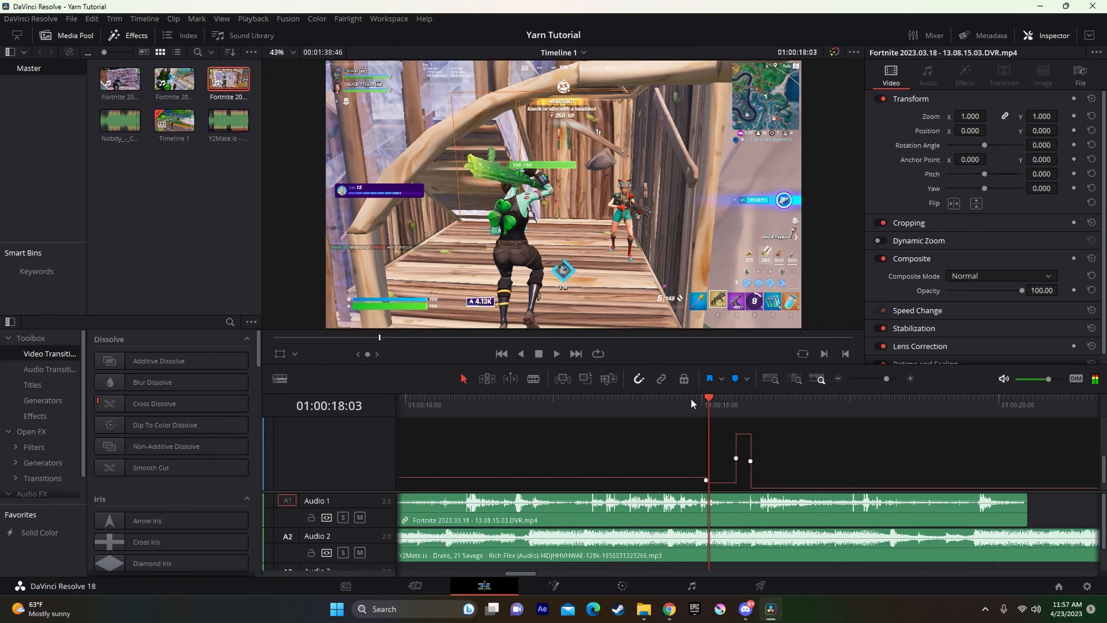
click(645, 395)
key(space)
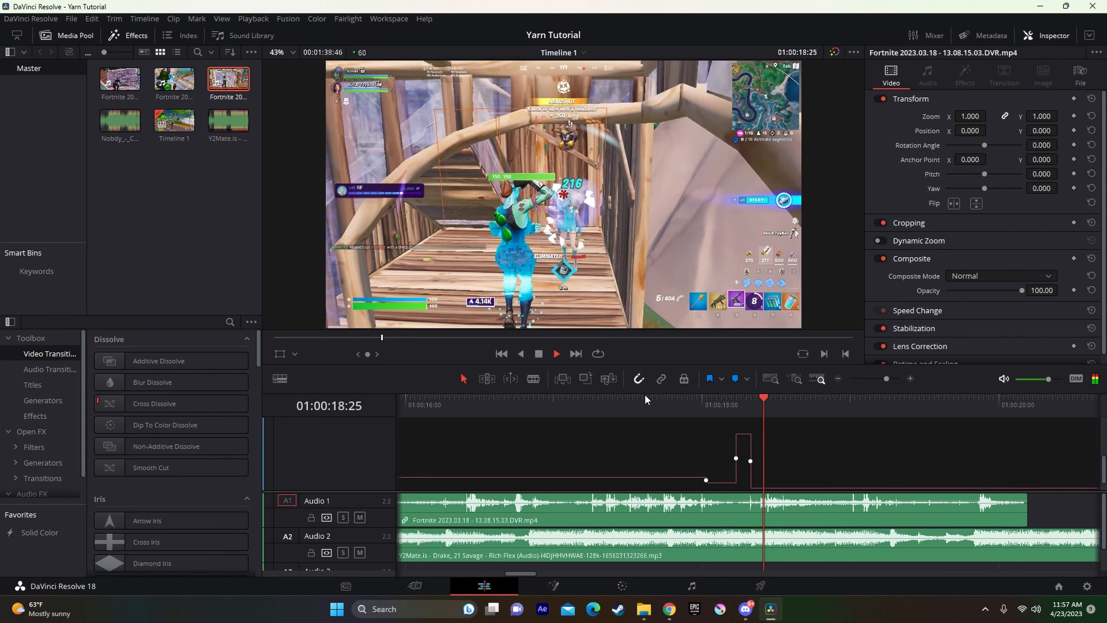
key(space)
click(657, 402)
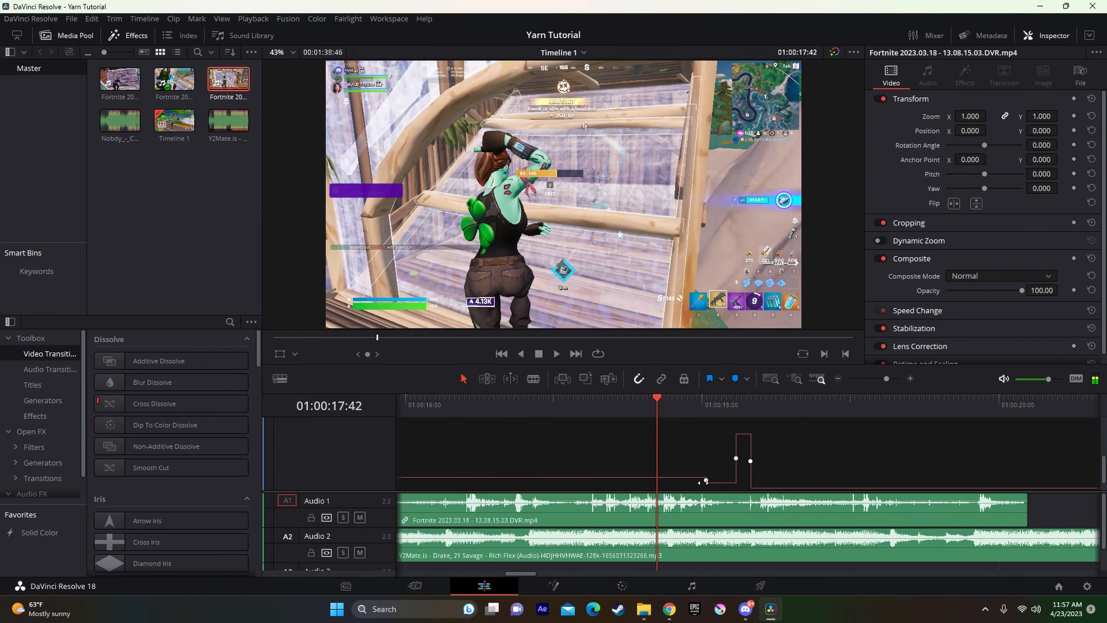
key(space)
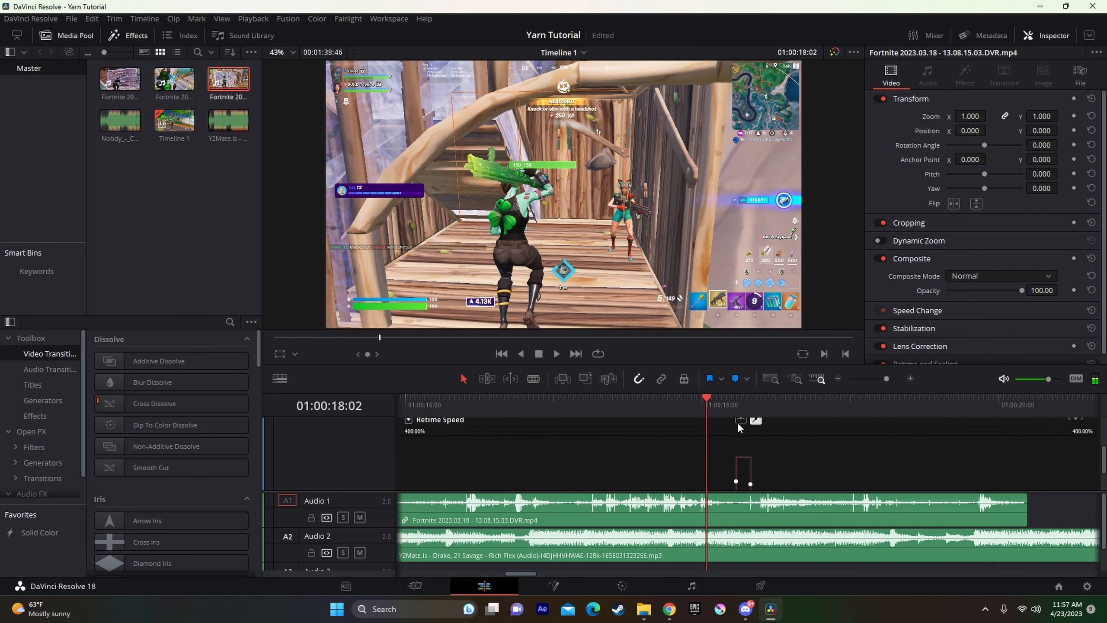
- Smooth the first speed point on the retime speed curve into an eased curve and play back the section
scroll(738, 425, up, 1)
click(740, 442)
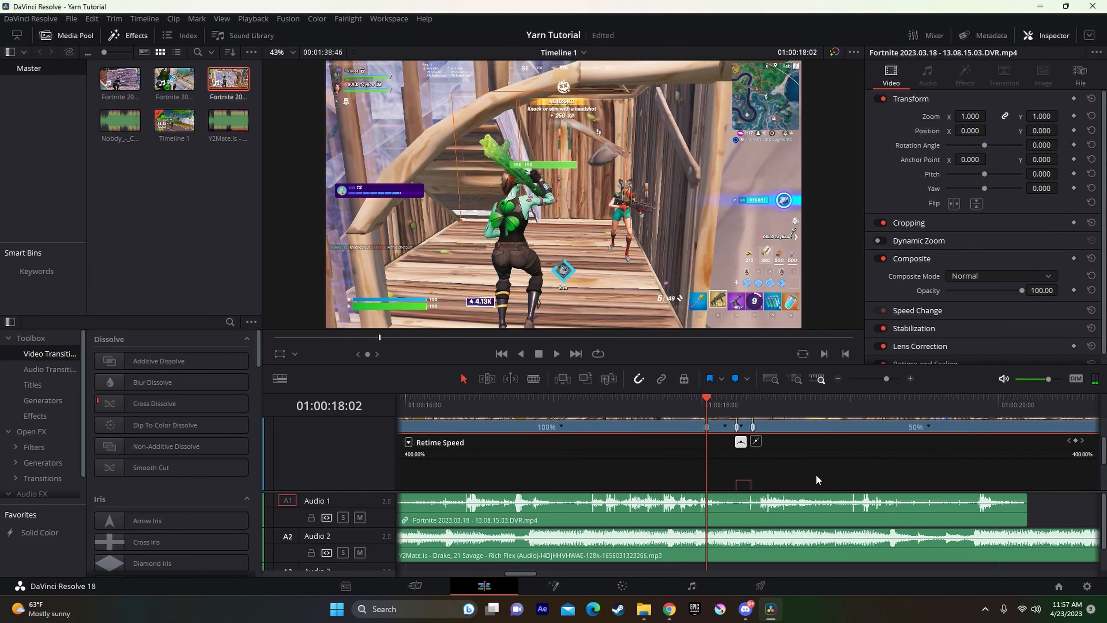
click(677, 399)
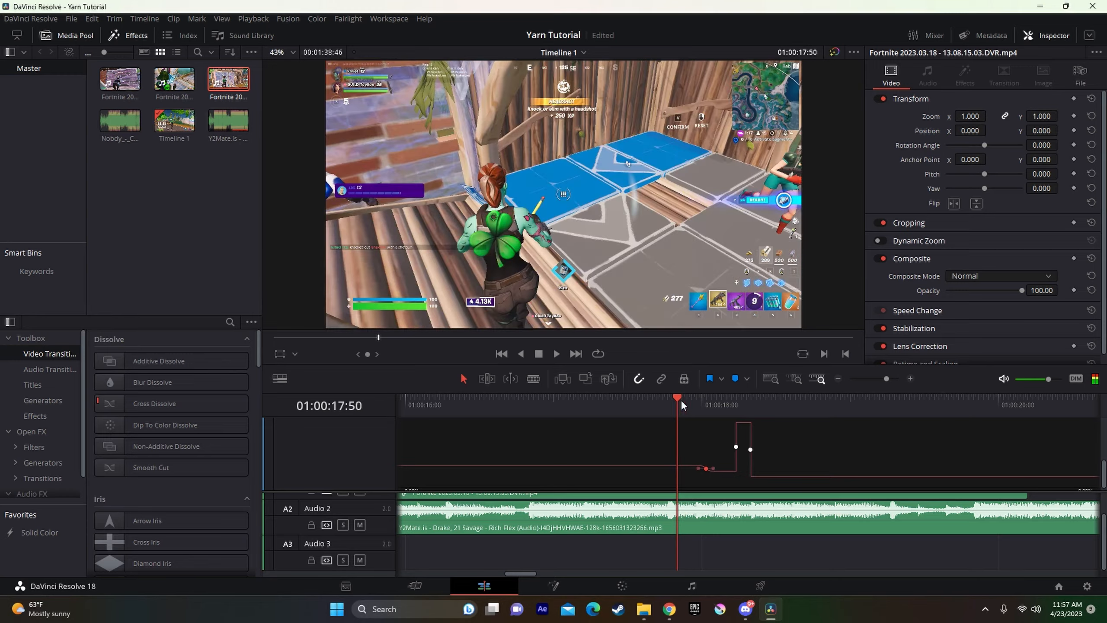
key(space)
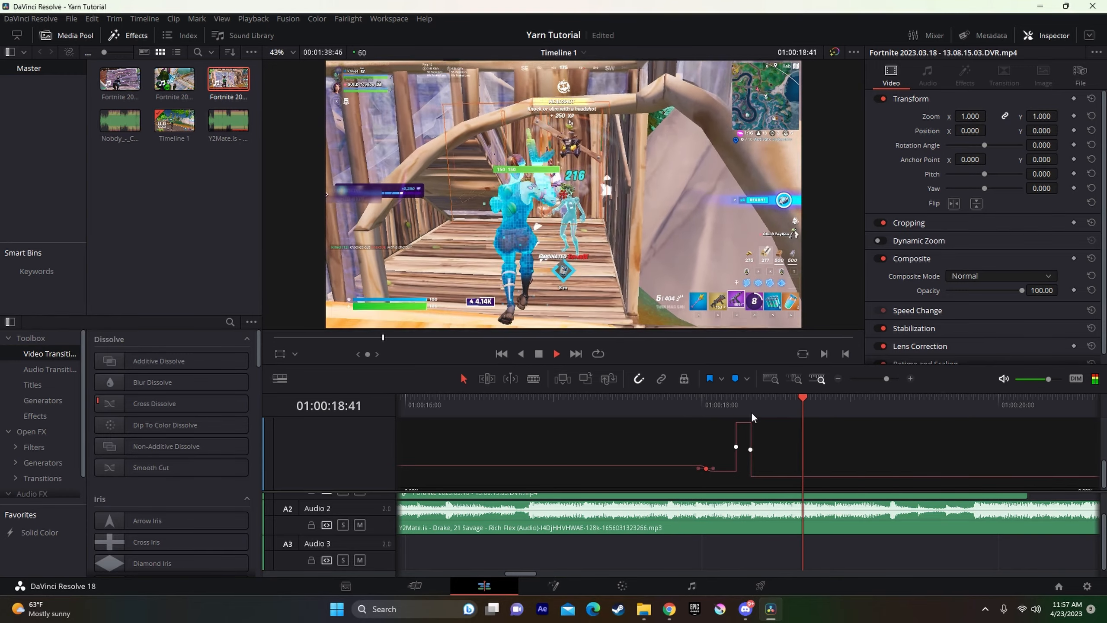
click(638, 395)
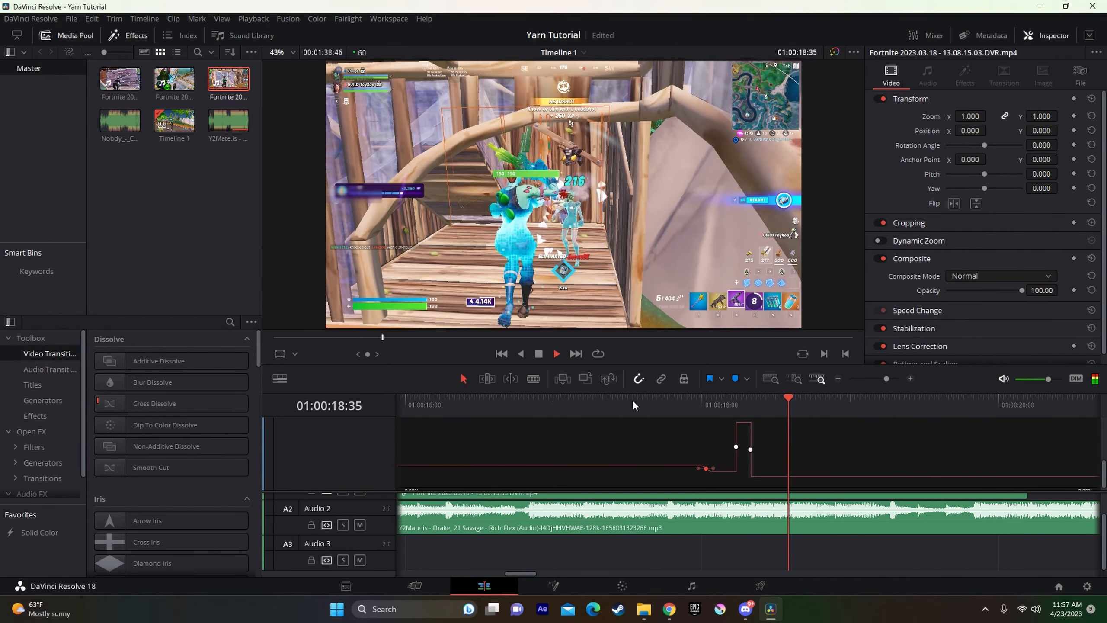
key(space)
- Raise the retime speed curve of the slow segment after the shot to 61% and play back the change
click(733, 398)
drag(732, 398, 751, 398)
drag(784, 474, 789, 464)
click(649, 402)
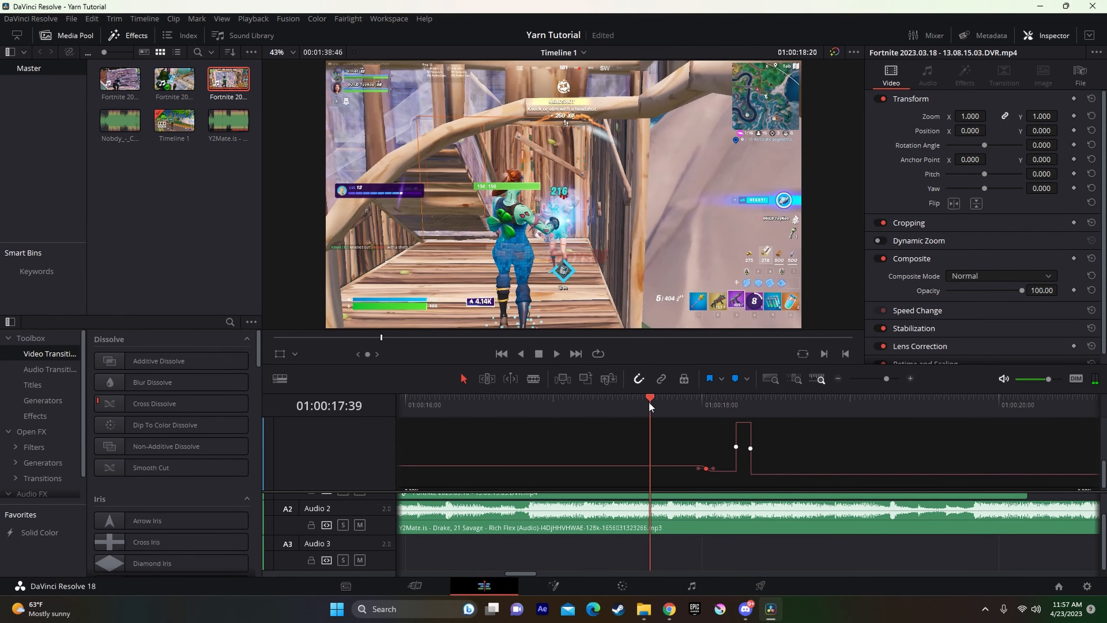
key(space)
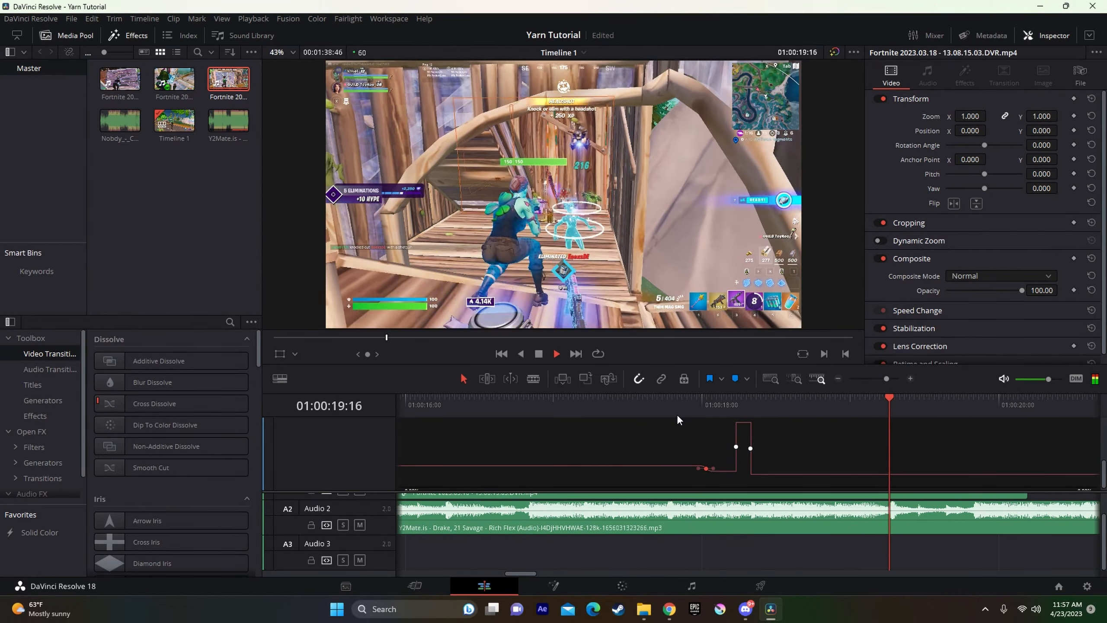
click(671, 412)
click(668, 412)
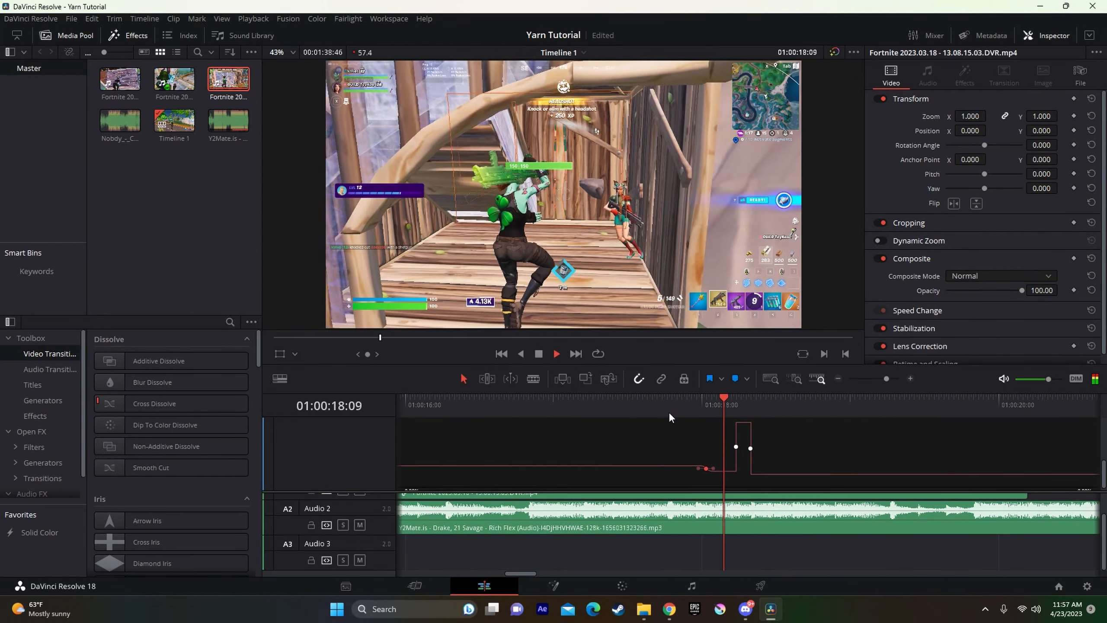
- Raise the retime speed curve of the fast segment before the shot to 326% and play it back
drag(753, 413, 751, 417)
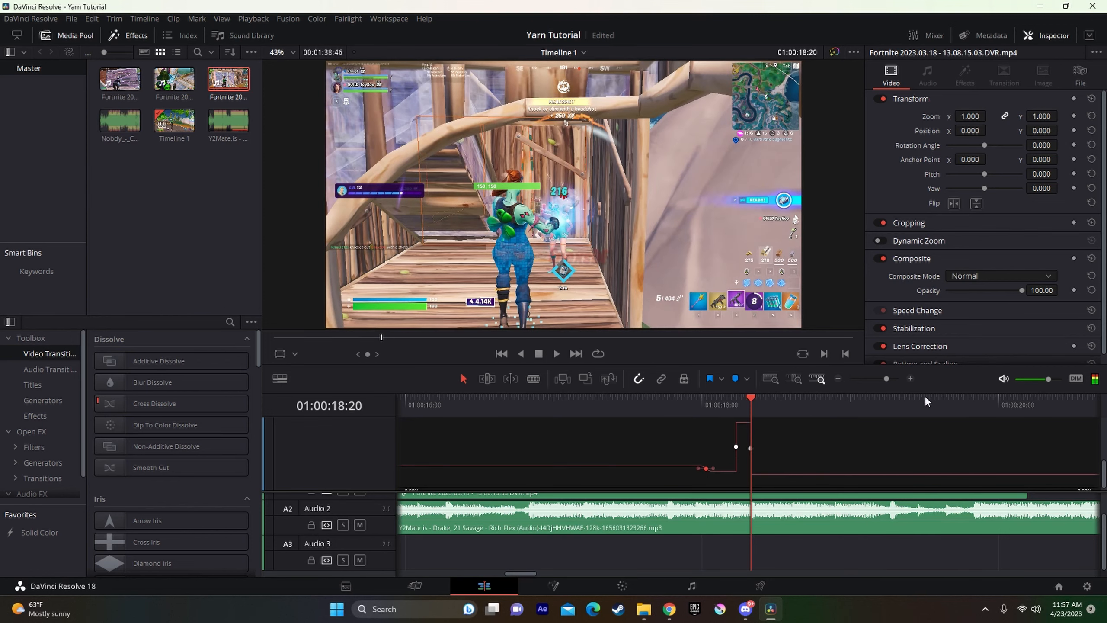
scroll(818, 469, up, 2)
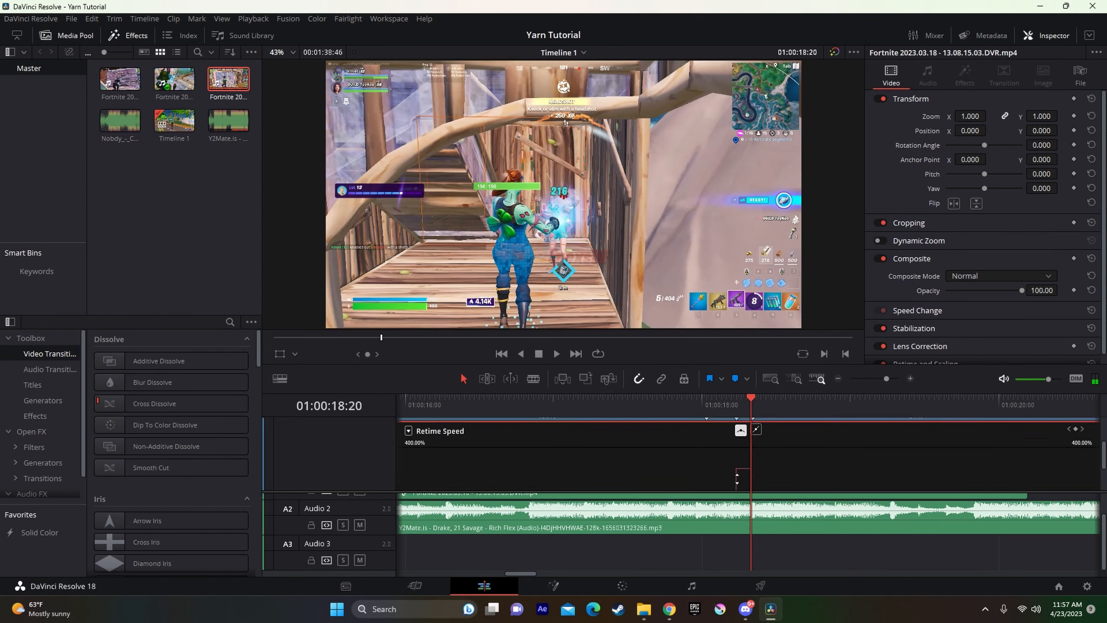
key(Left)
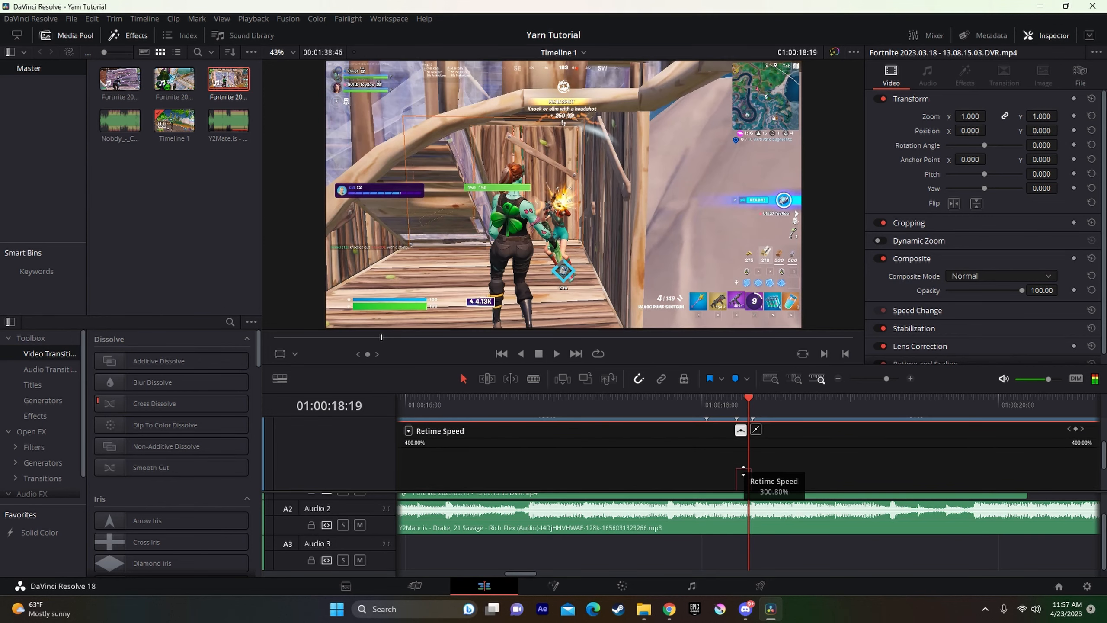
drag(743, 470, 745, 542)
click(687, 417)
key(space)
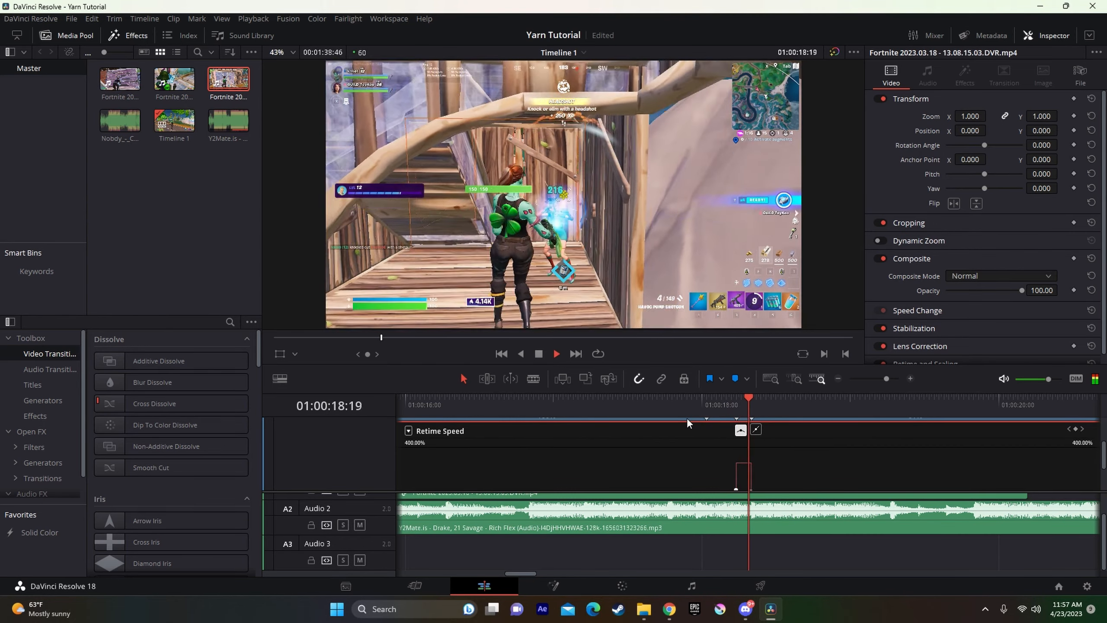
key(space)
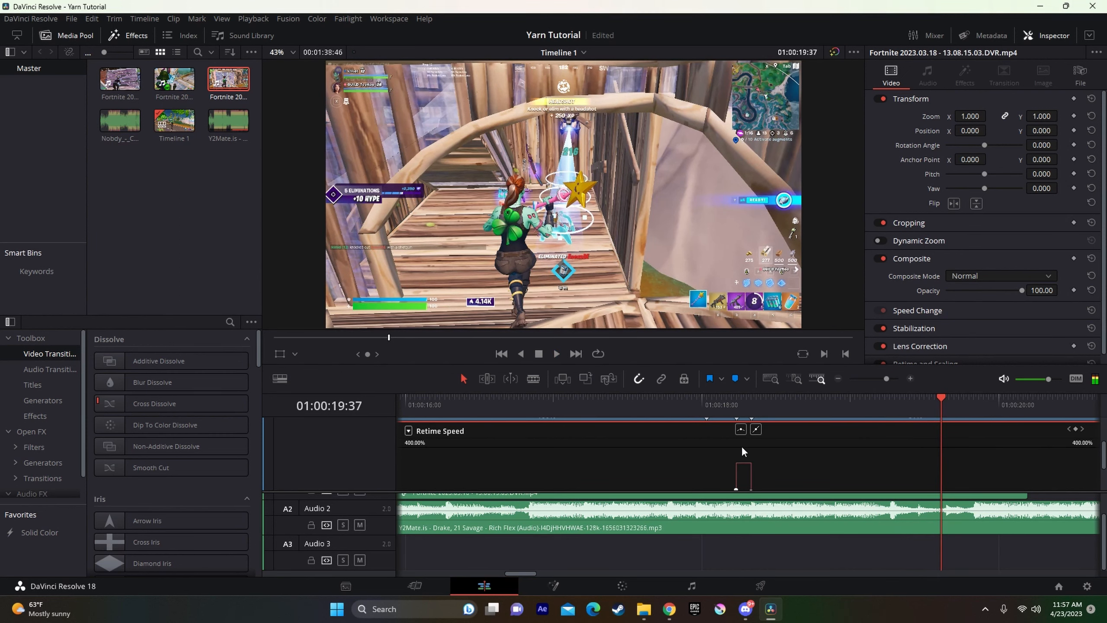
- Find the exact shot frame at 01:00:18:19 by stepping frame by frame and add a marker there on the gameplay clip
scroll(753, 446, down, 1)
scroll(777, 439, up, 5)
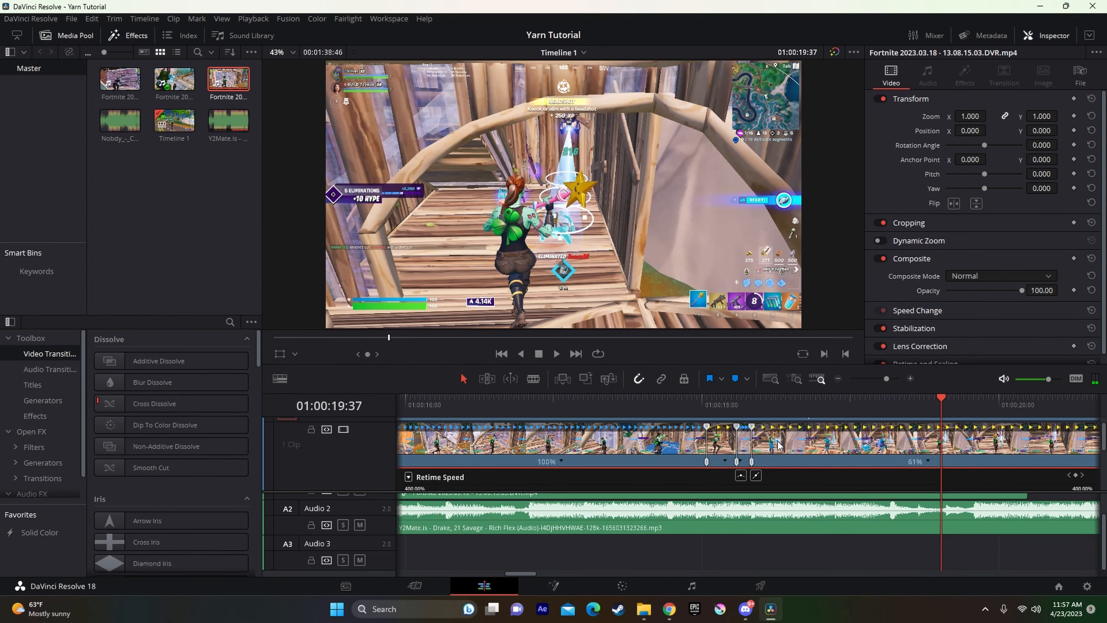
click(751, 411)
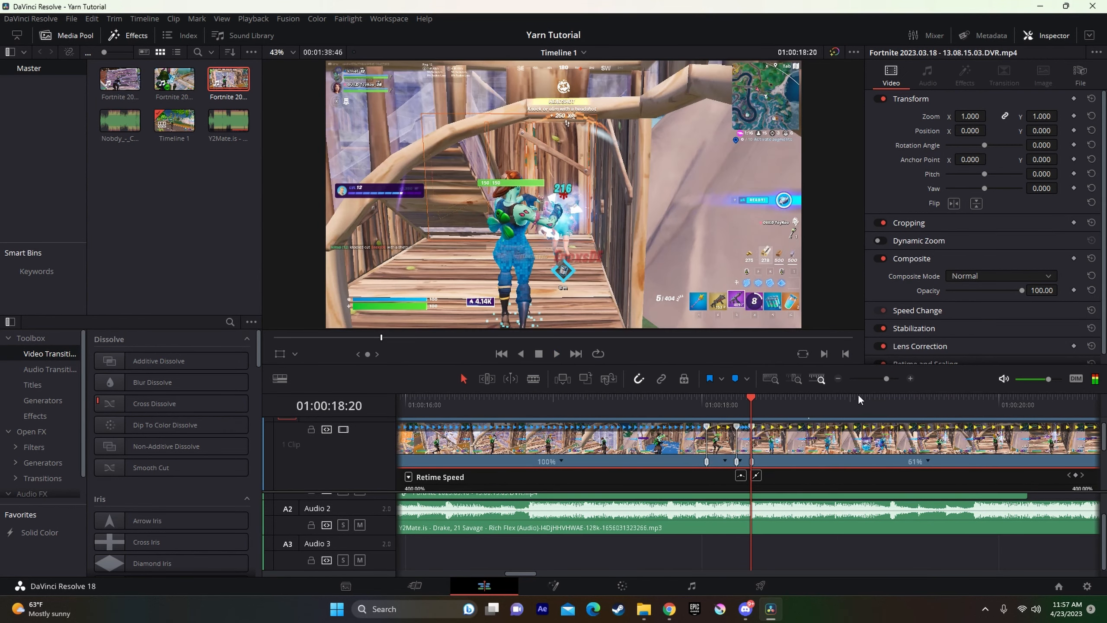
click(909, 379)
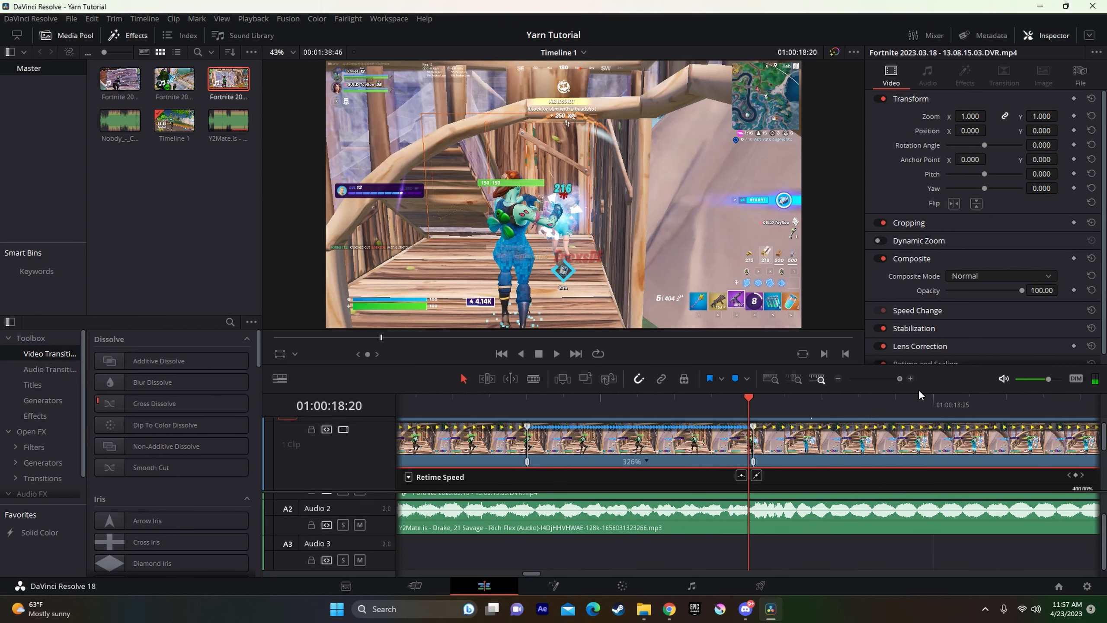
key(ctrl+minus)
click(676, 399)
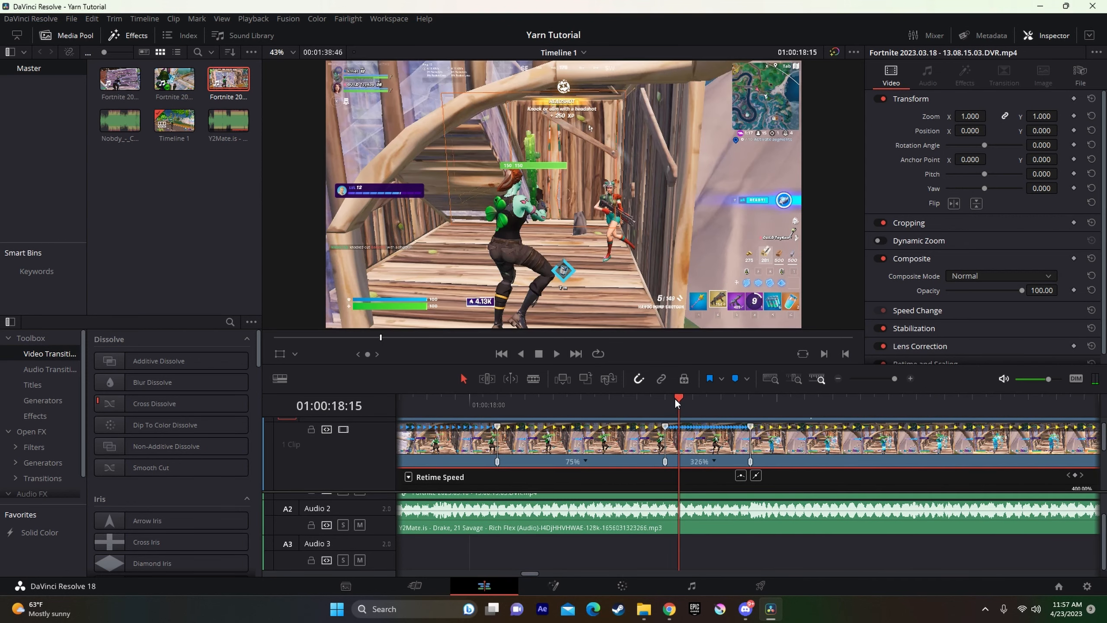
key(Right)
key(Right)
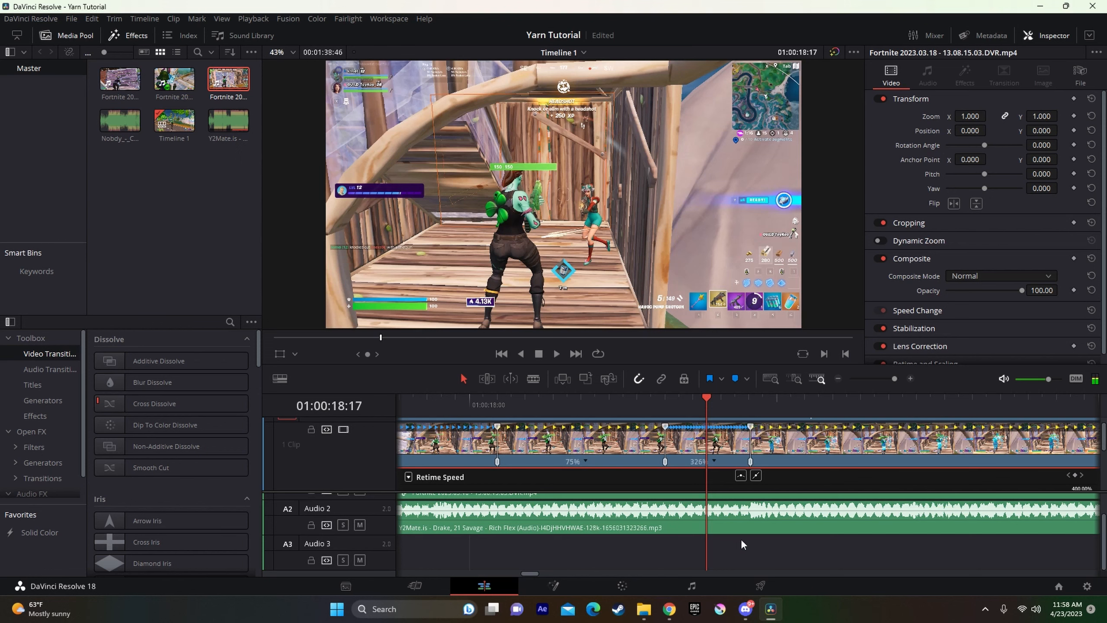
key(Right)
key(Right)
key(Left)
key(Right)
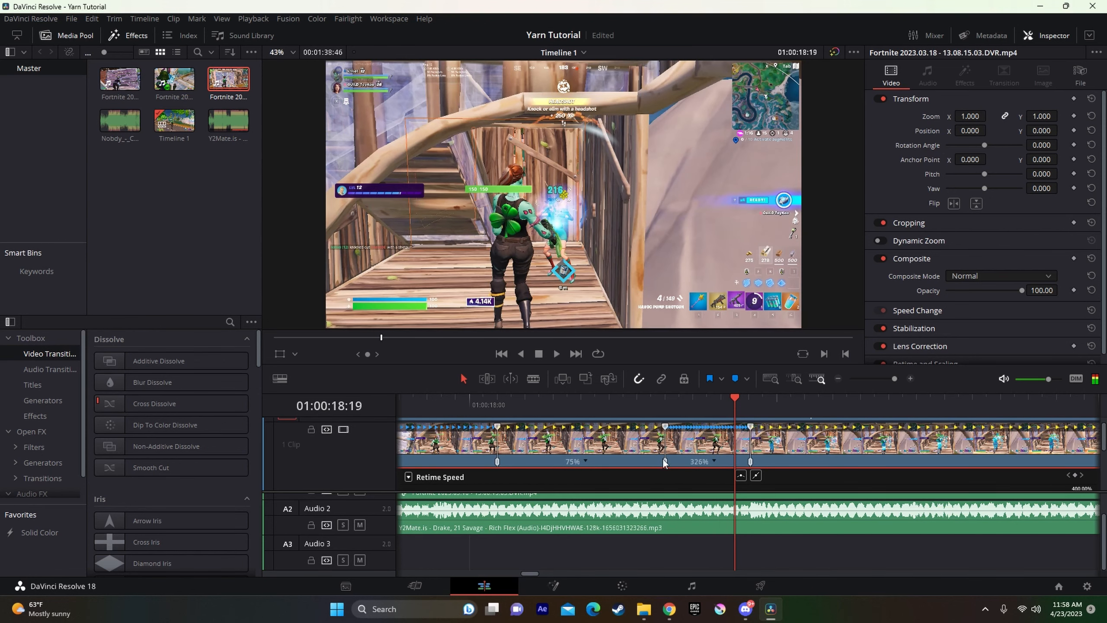
key(Left)
key(Right)
key(m)
- Hide the retime curve and the retime controls of the gameplay clip
drag(899, 381, 878, 389)
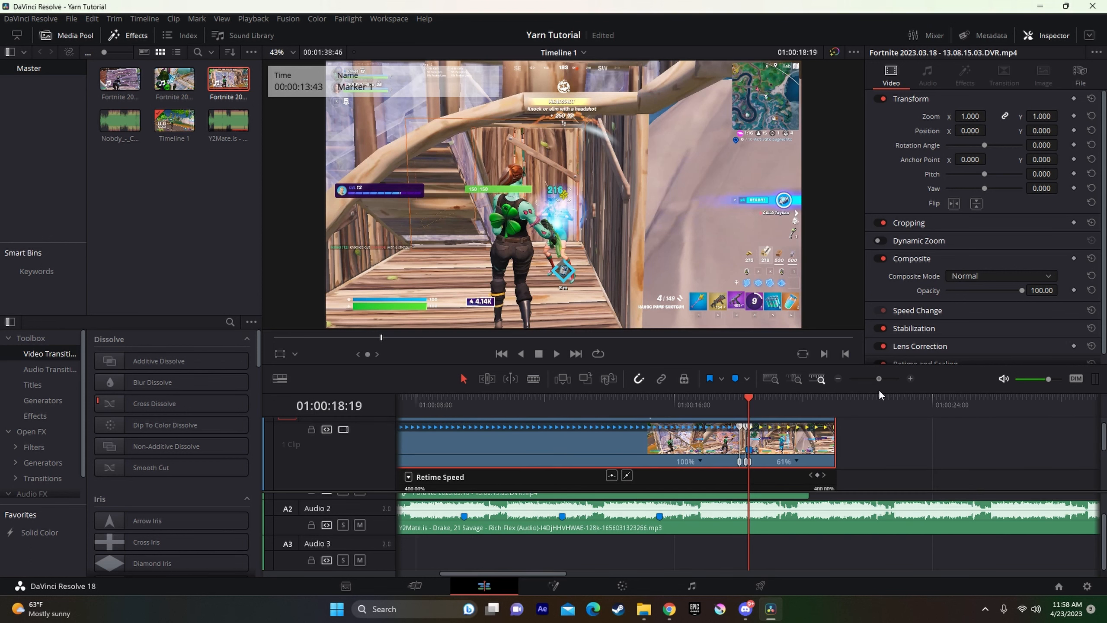
right_click(635, 438)
click(740, 303)
right_click(644, 454)
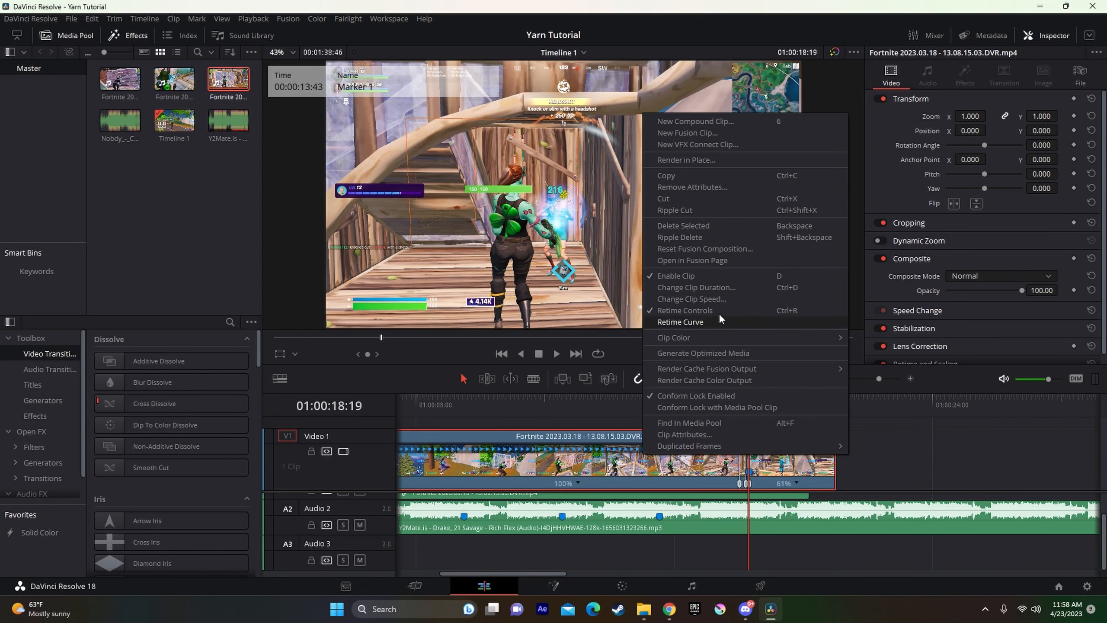
click(697, 310)
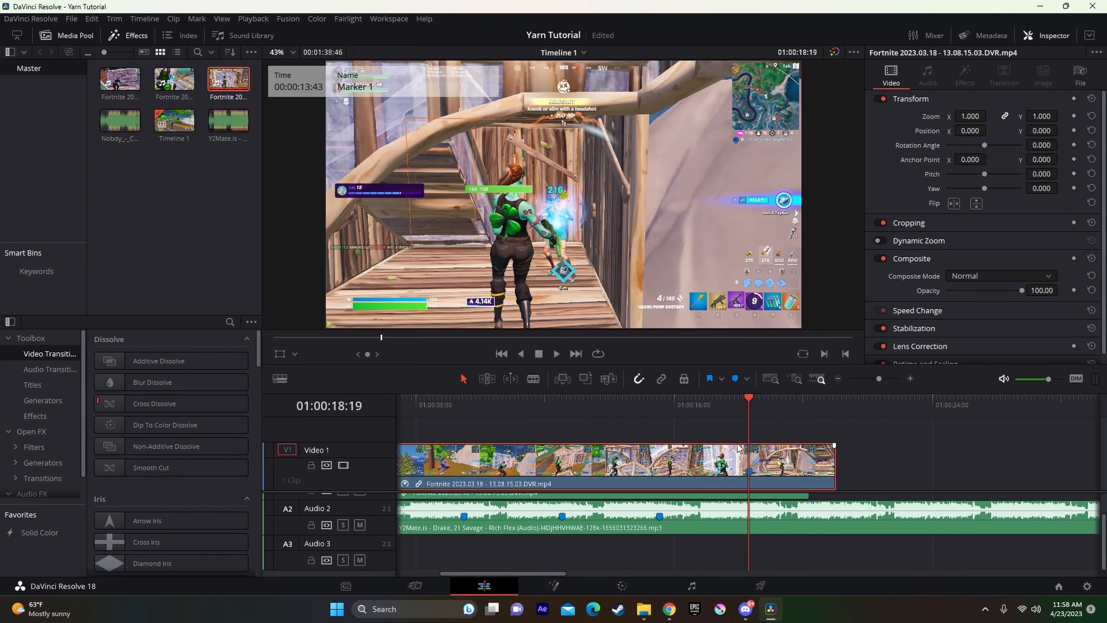
- Move the gameplay clip with its audio to the timeline start and place the playhead at the first music marker, 01:00:03:31
drag(884, 382, 868, 383)
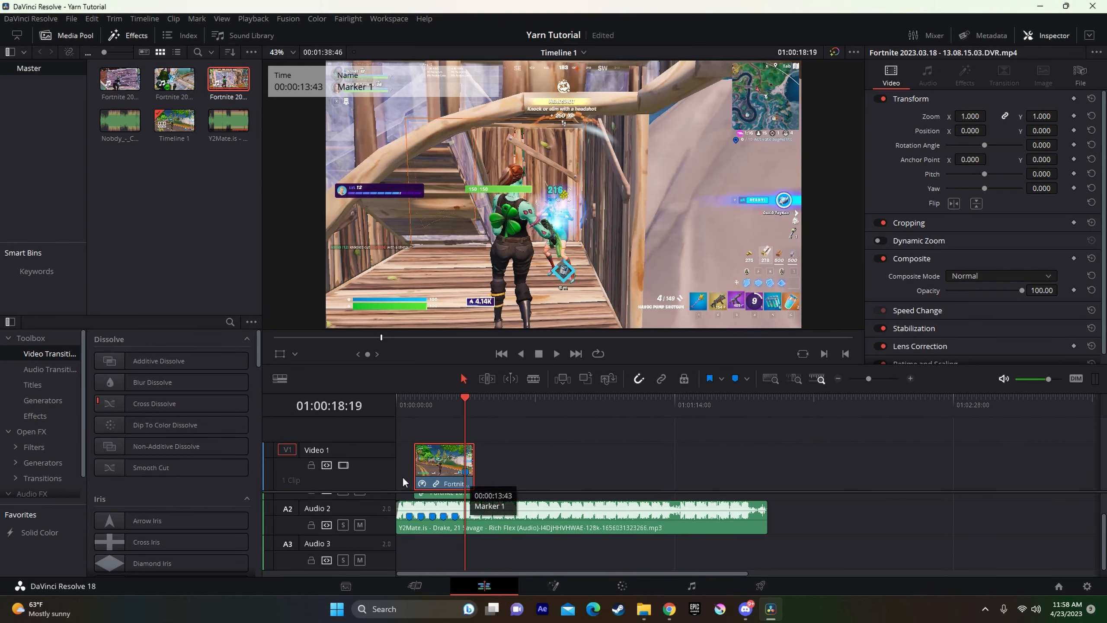
mouse_move(415, 480)
mouse_down()
mouse_move(443, 482)
mouse_move(443, 495)
mouse_move(488, 469)
mouse_move(475, 448)
mouse_move(403, 463)
mouse_up()
click(410, 404)
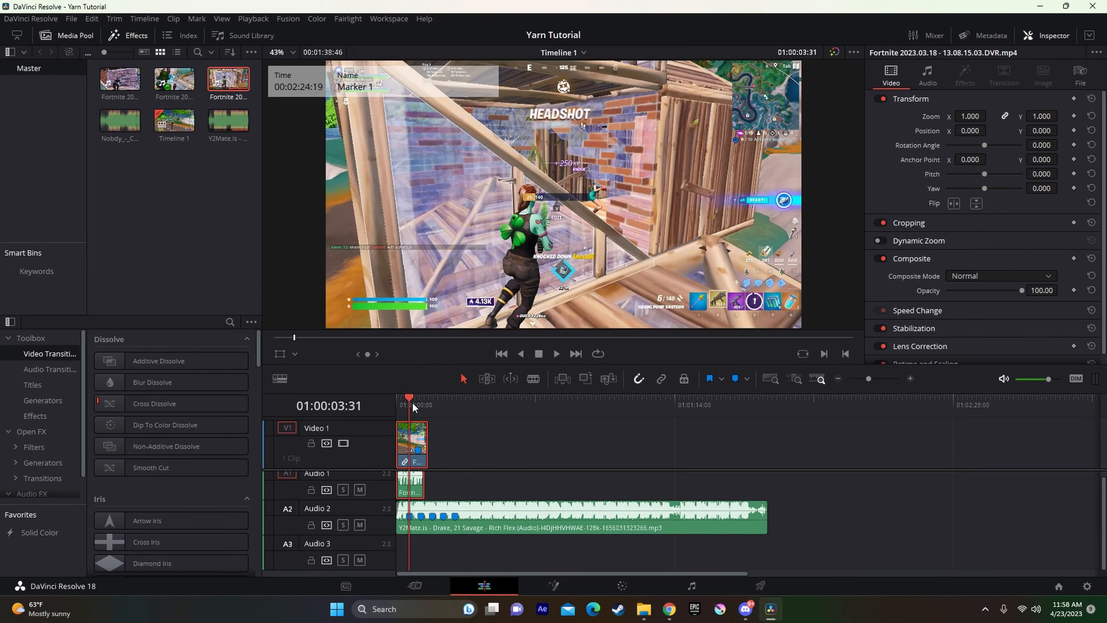
- Trim the start of the gameplay video and its audio equally, and move both back to the timeline start
drag(869, 378, 878, 379)
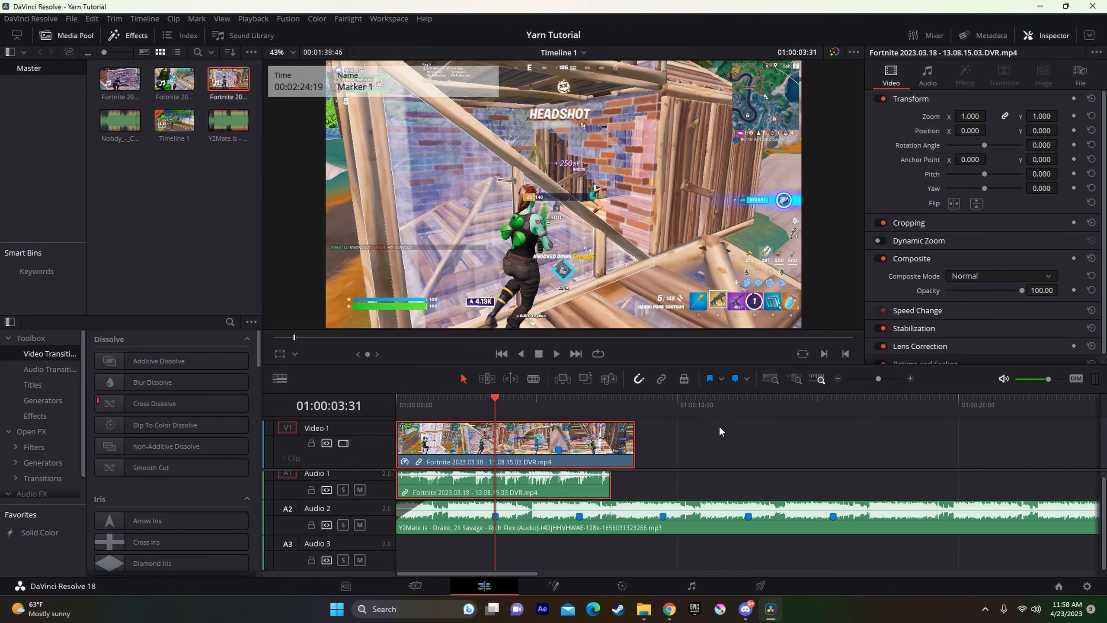
drag(397, 440, 446, 440)
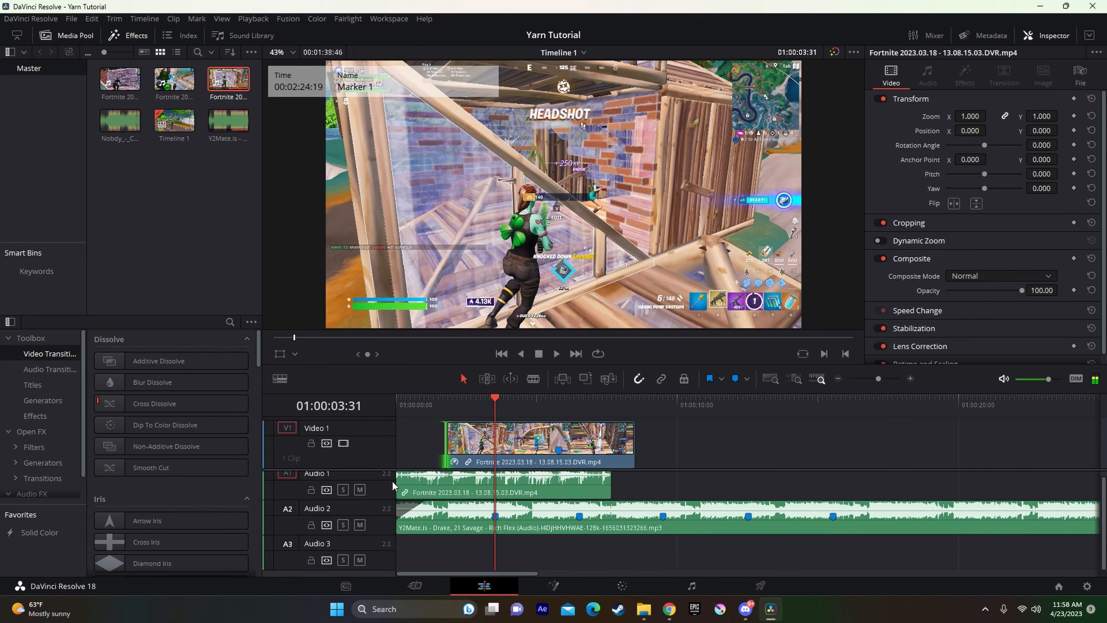
drag(393, 487, 447, 487)
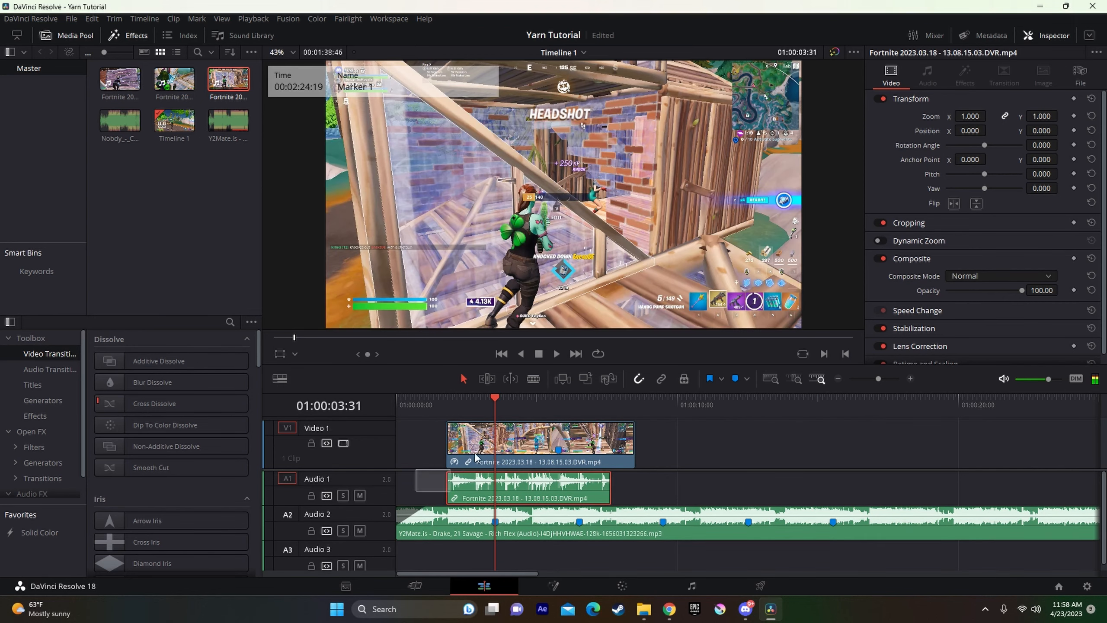
click(610, 445)
drag(610, 445, 464, 469)
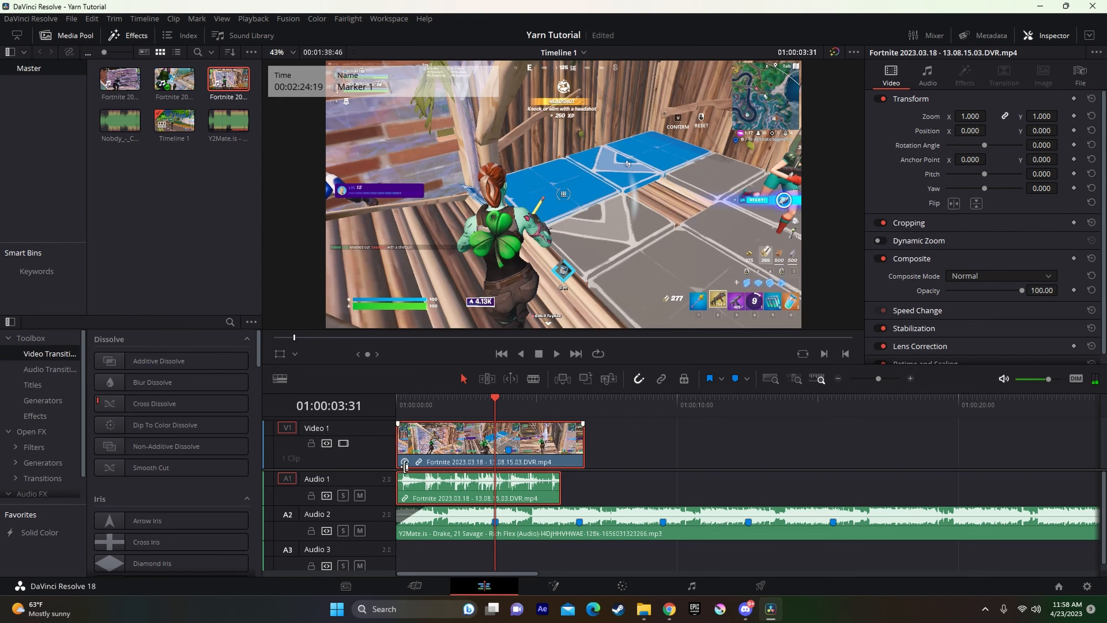
- Shorten the clip's start further and shift it so its shot marker lines up with the first music marker
drag(400, 457, 442, 450)
drag(544, 448, 531, 450)
drag(432, 480, 398, 459)
- Play the timeline from the start to check that the shot hits the music beat
drag(425, 410, 400, 410)
key(space)
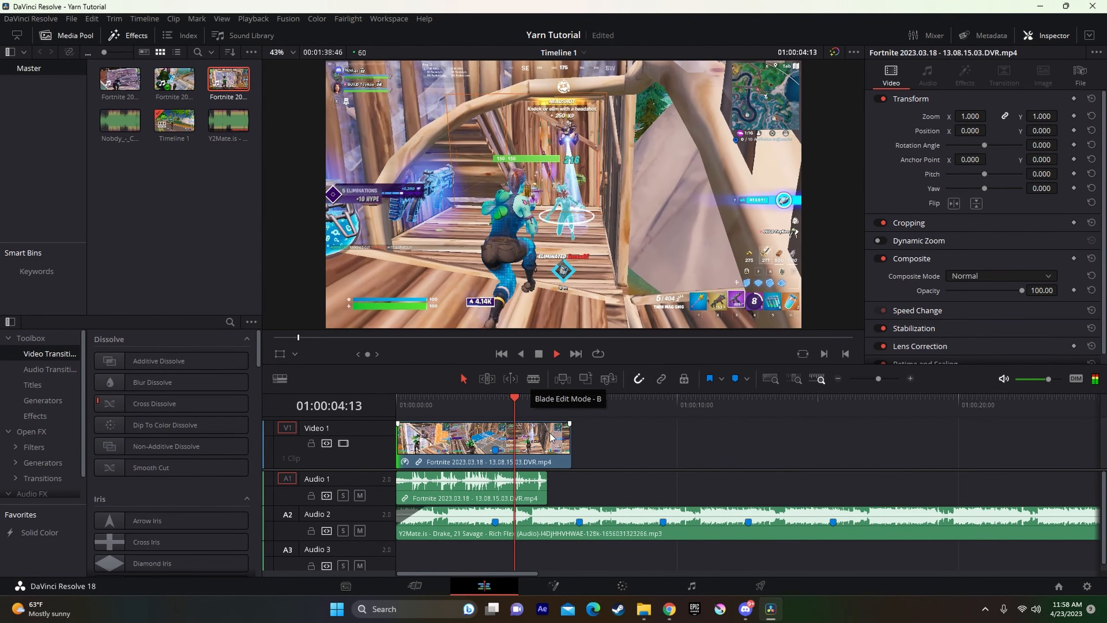
key(space)
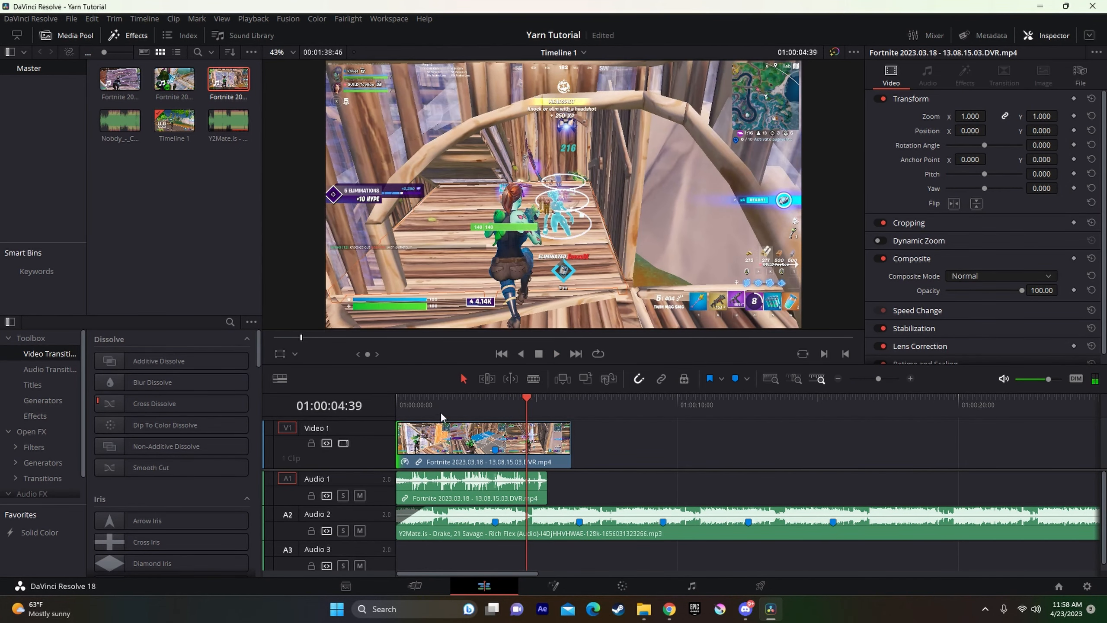
key(Home)
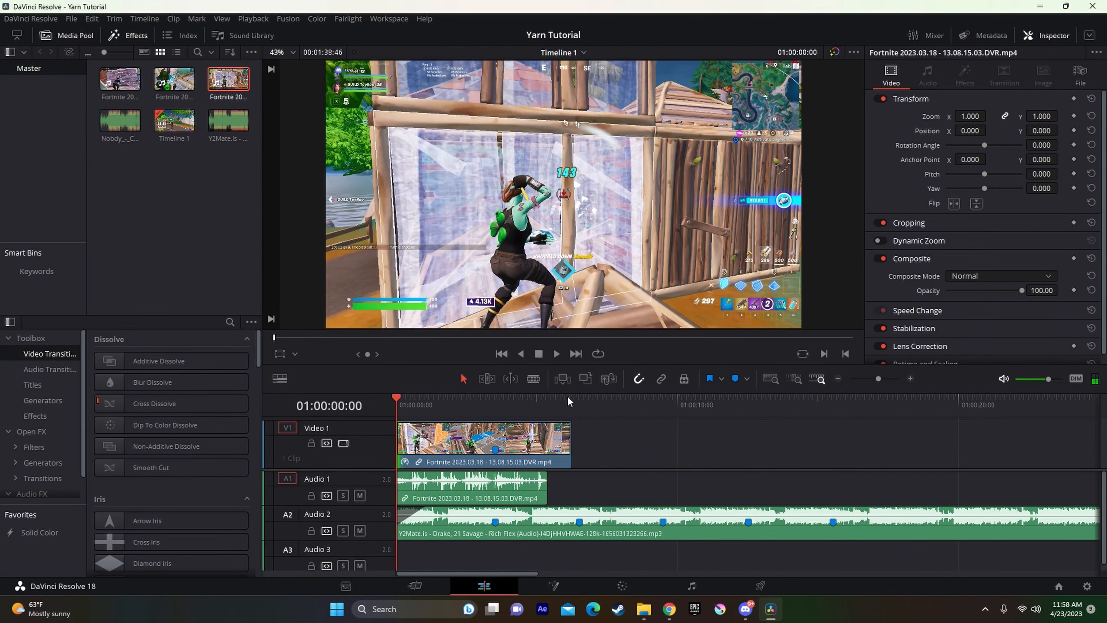
key(space)
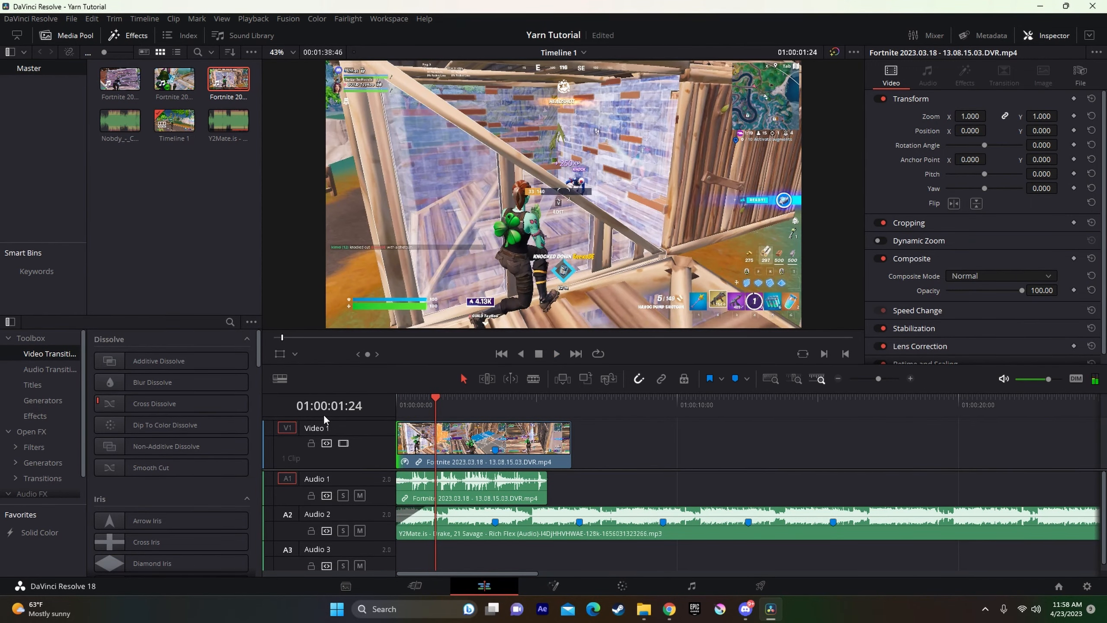
- Add the Fortnite 13.08.15.03 gameplay clip again after the first clip and place the playhead on its shot at 01:00:18:02
click(505, 402)
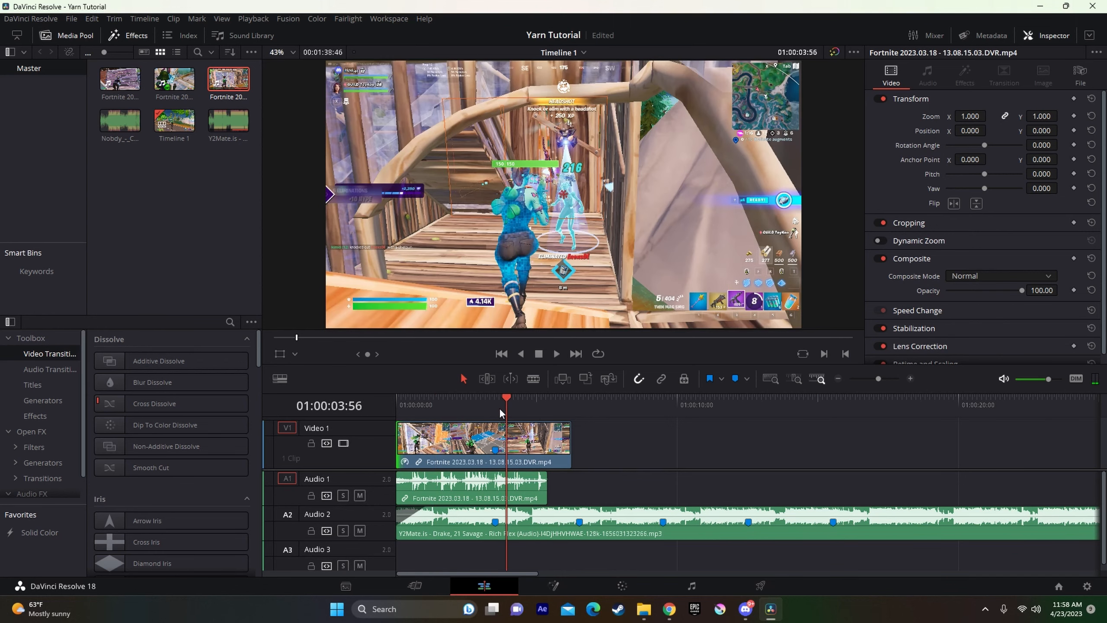
drag(321, 108, 882, 431)
click(872, 400)
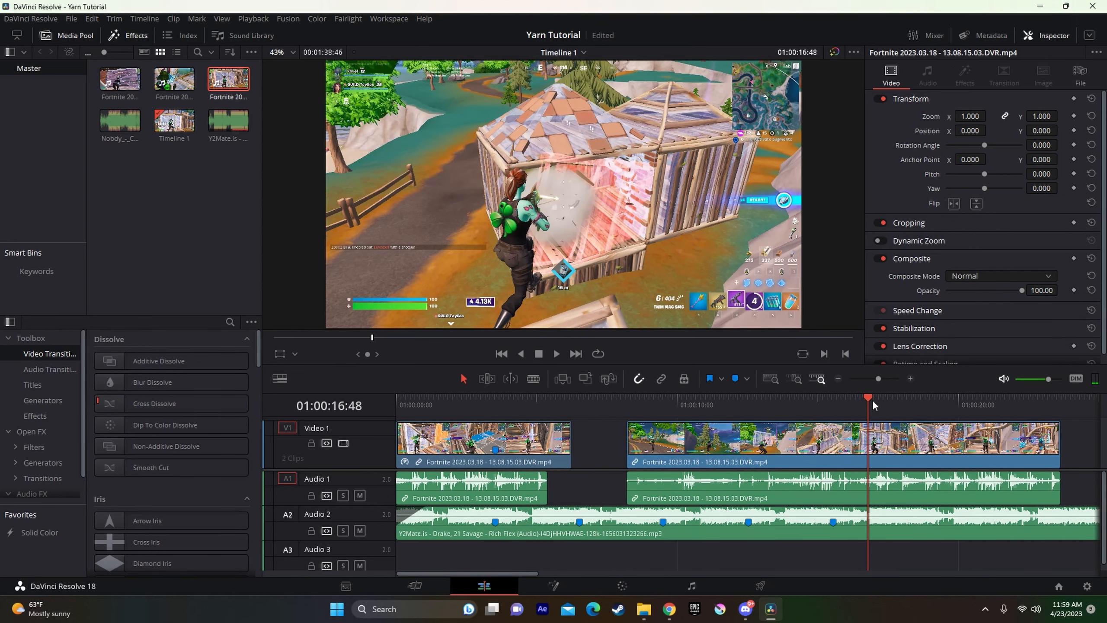
key(space)
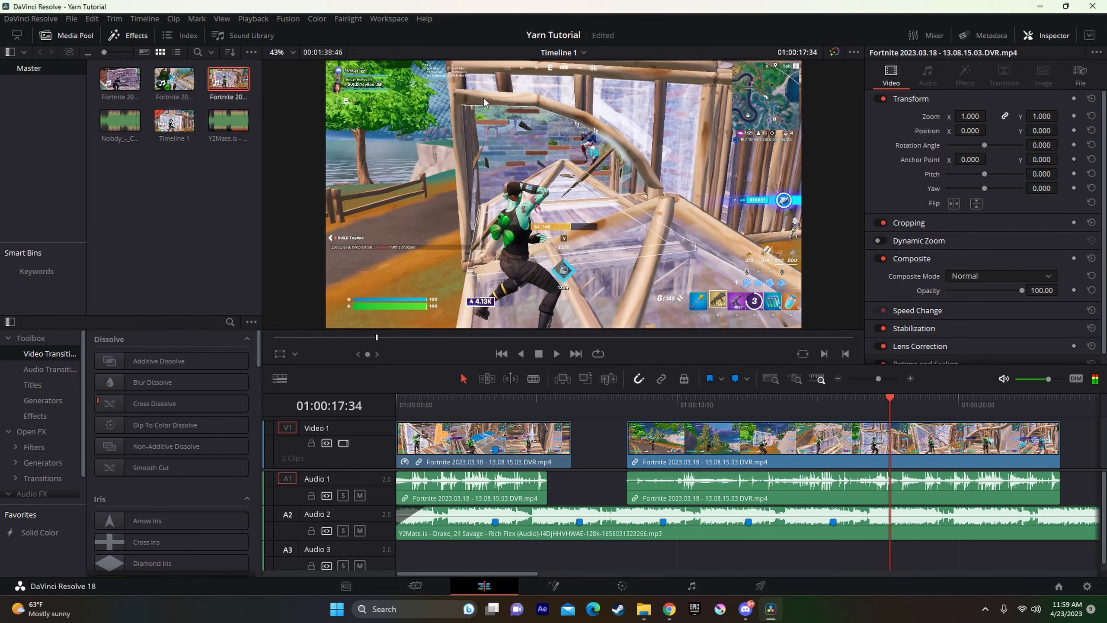
key(Left)
key(Left)
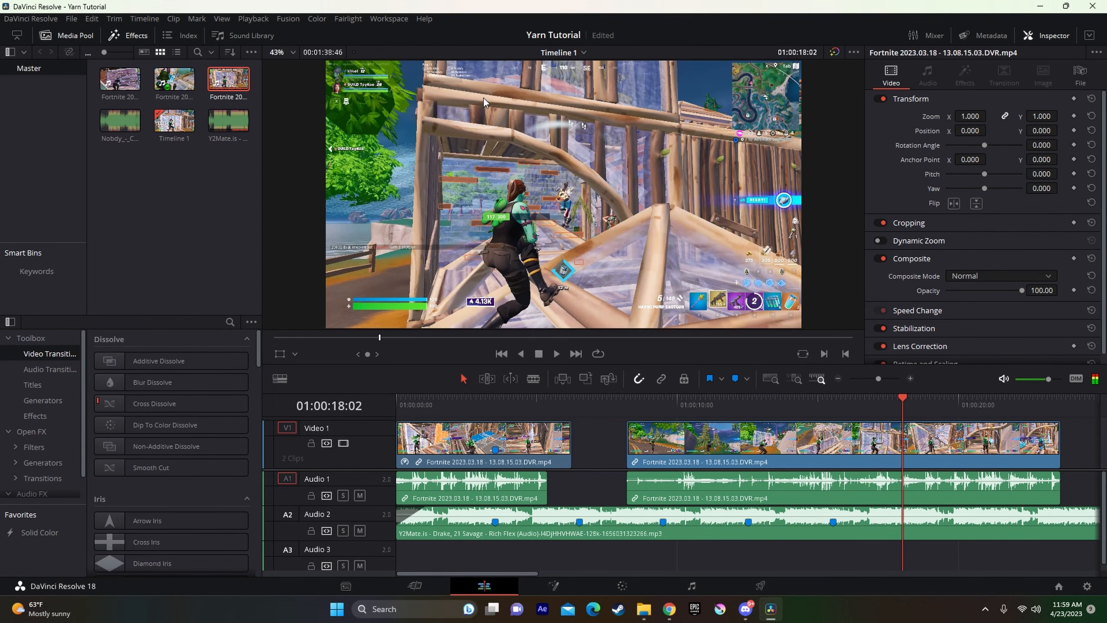
key(Right)
key(Left)
key(Left)
key(Right)
- Show the retime controls on the second gameplay clip and add a speed point at the shot, 01:00:18:02
right_click(931, 463)
click(962, 295)
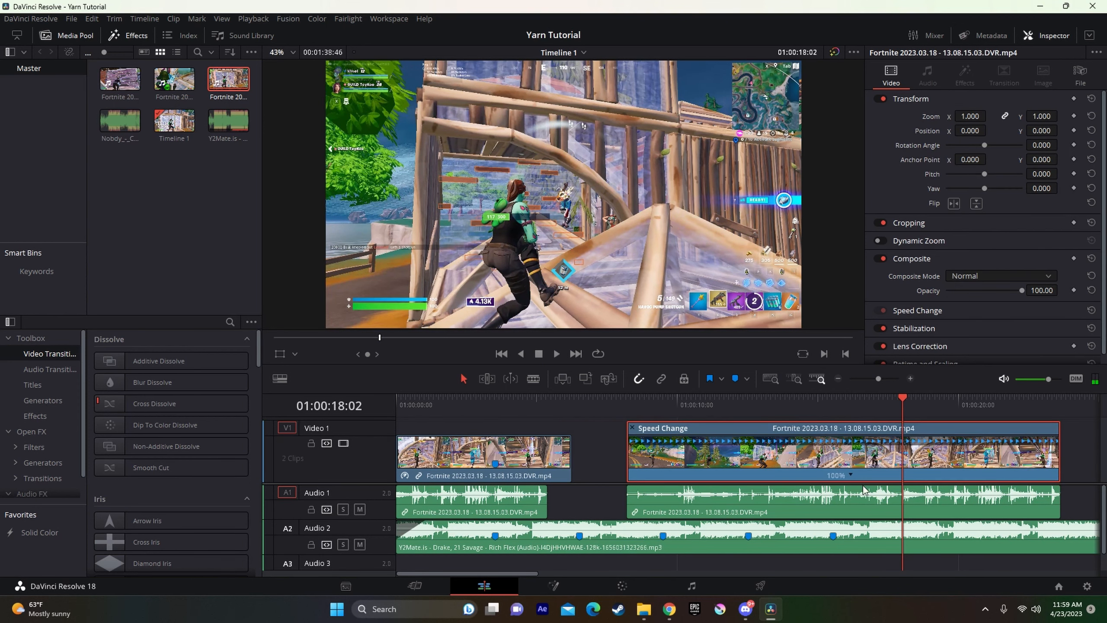
click(850, 475)
click(883, 497)
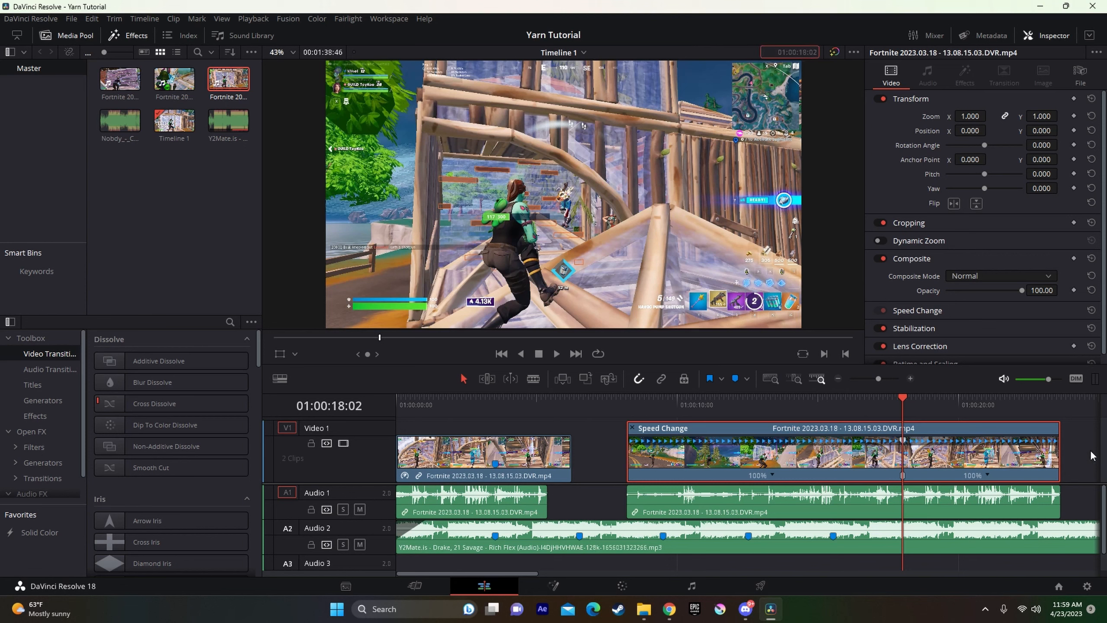
- Move the playhead back 13 frames to 01:00:17:49 and add a speed point there on the second clip
click(1075, 448)
click(784, 57)
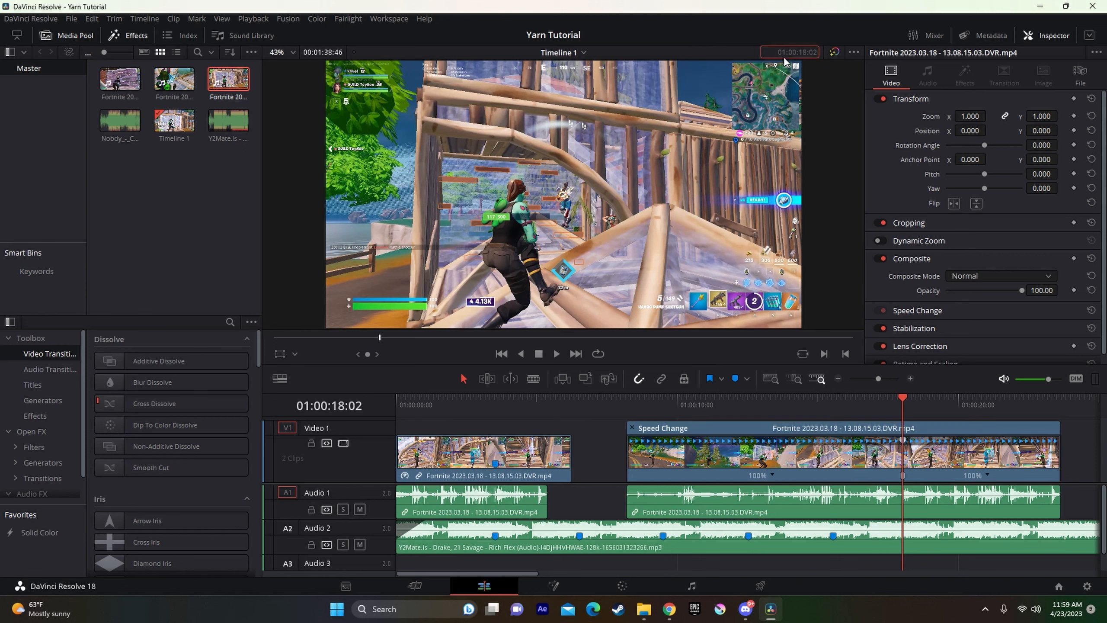
text(-13)
key(Return)
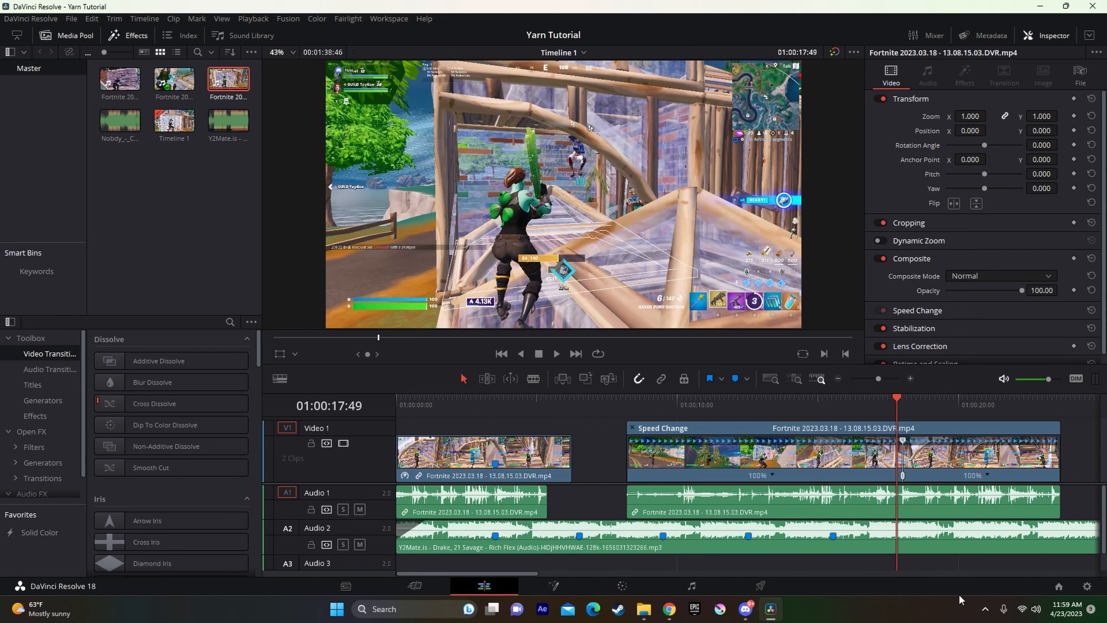
click(987, 475)
click(1017, 487)
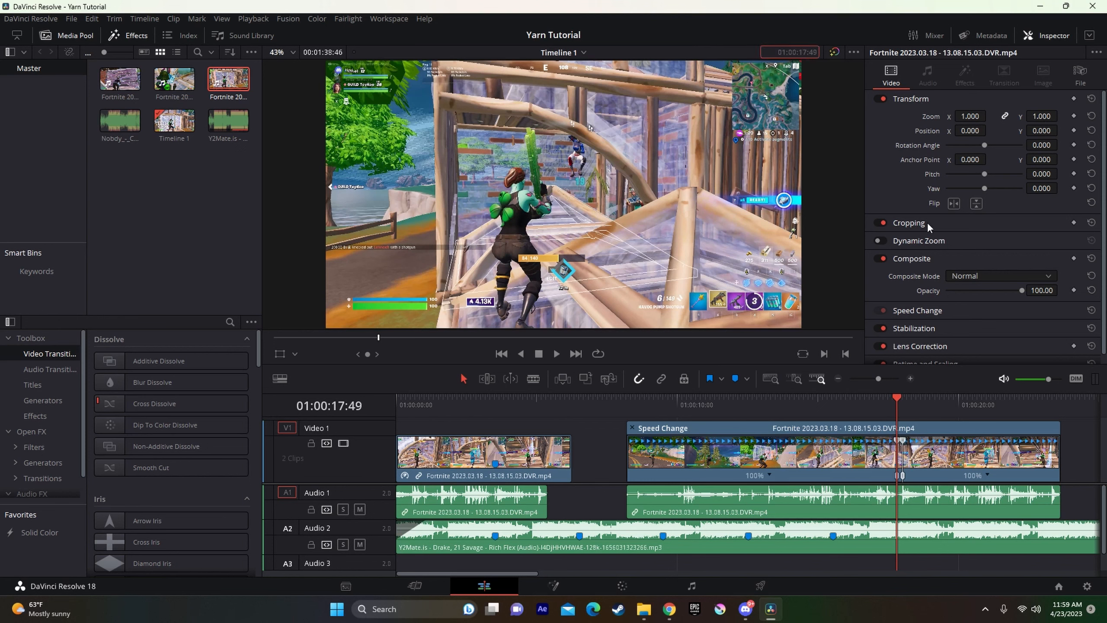
- Step the playhead back 9 frames to 01:00:17:40 and add another speed point on the second clip
text(-9)
key(Return)
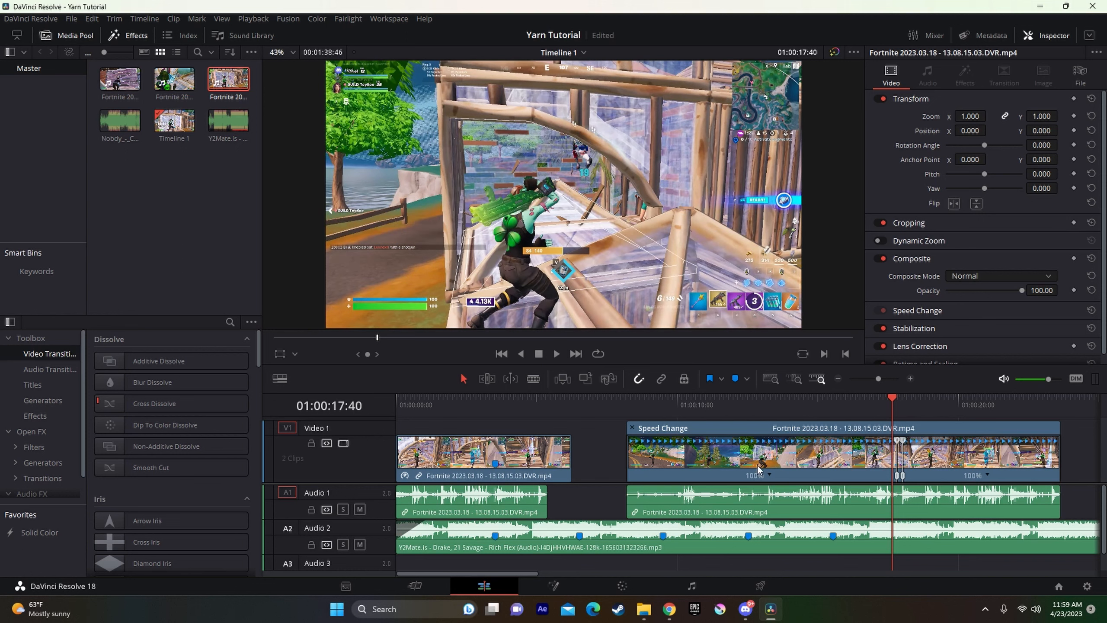
click(769, 474)
click(803, 501)
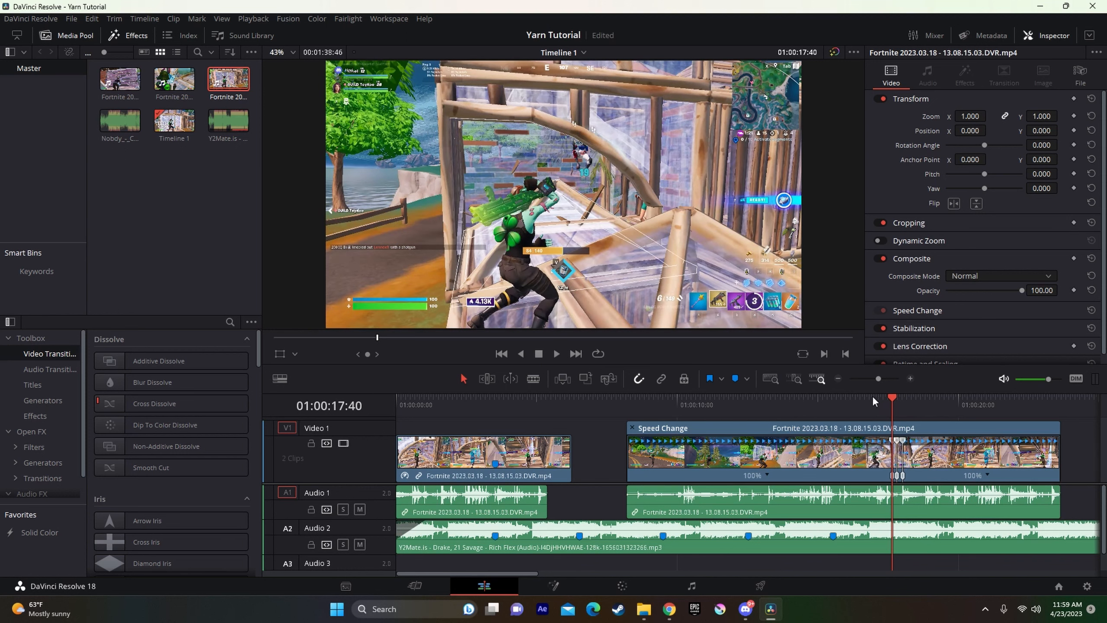
- Set the section between the first and second speed points of the second clip to 75% speed
drag(879, 378, 895, 379)
click(856, 475)
click(844, 475)
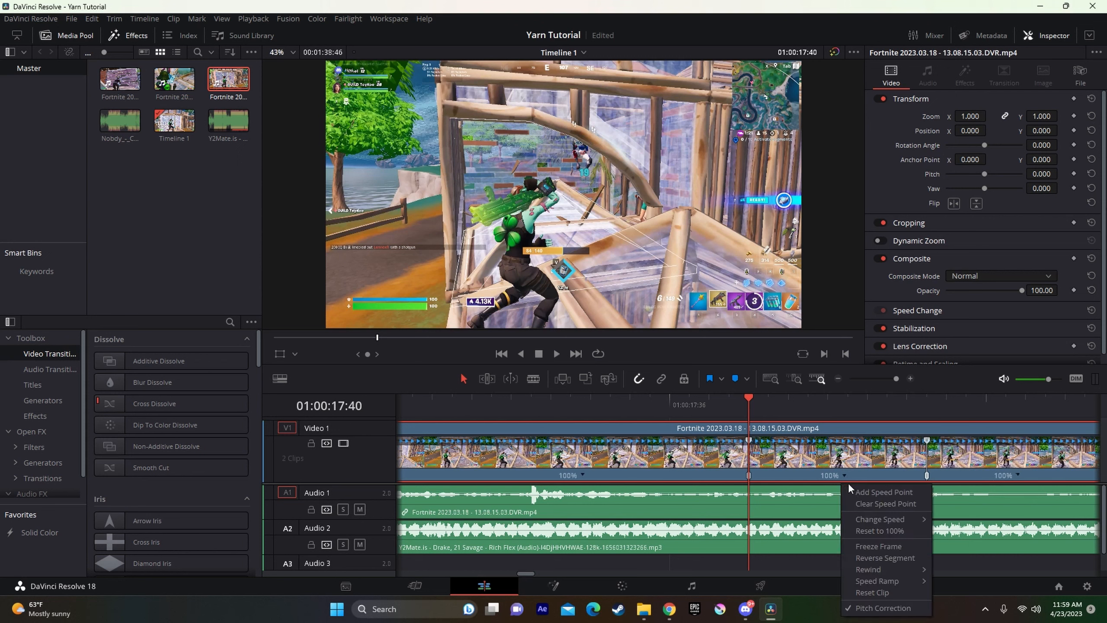
mouse_move(906, 519)
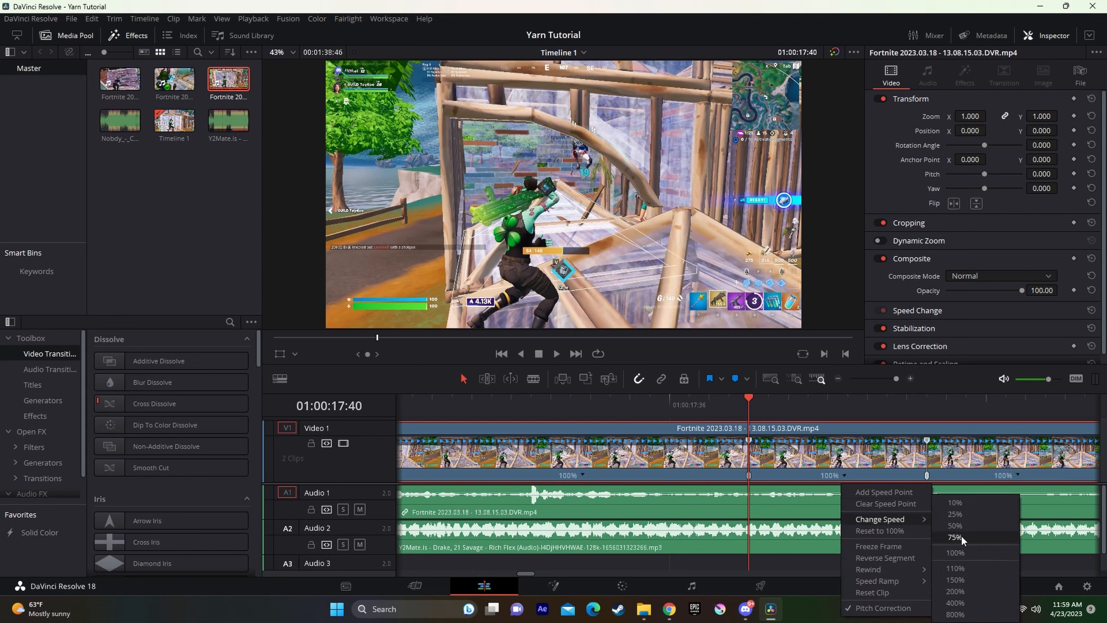
click(961, 535)
- Set the section leading up to the shot to 200% speed and the last section of the clip to 50%
click(1051, 474)
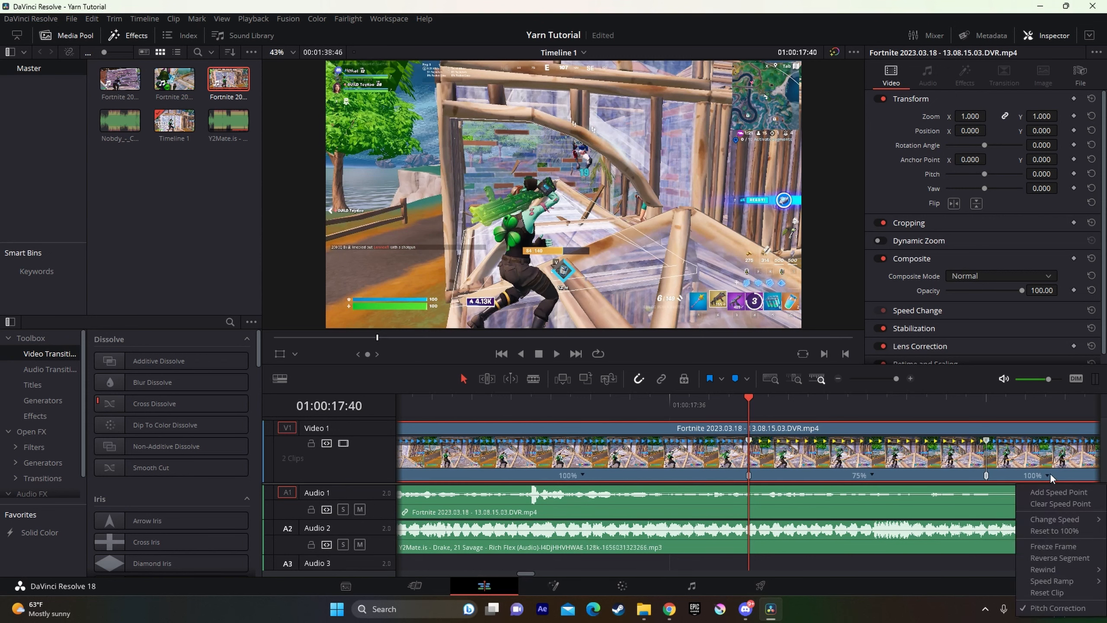
mouse_move(1038, 521)
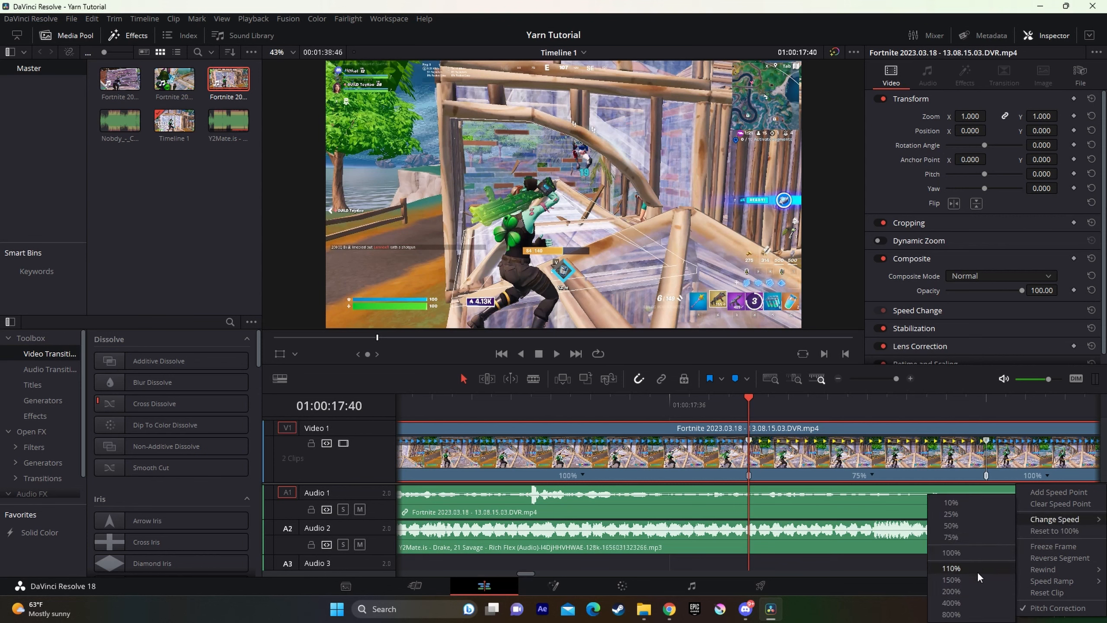
click(958, 590)
drag(896, 378, 880, 379)
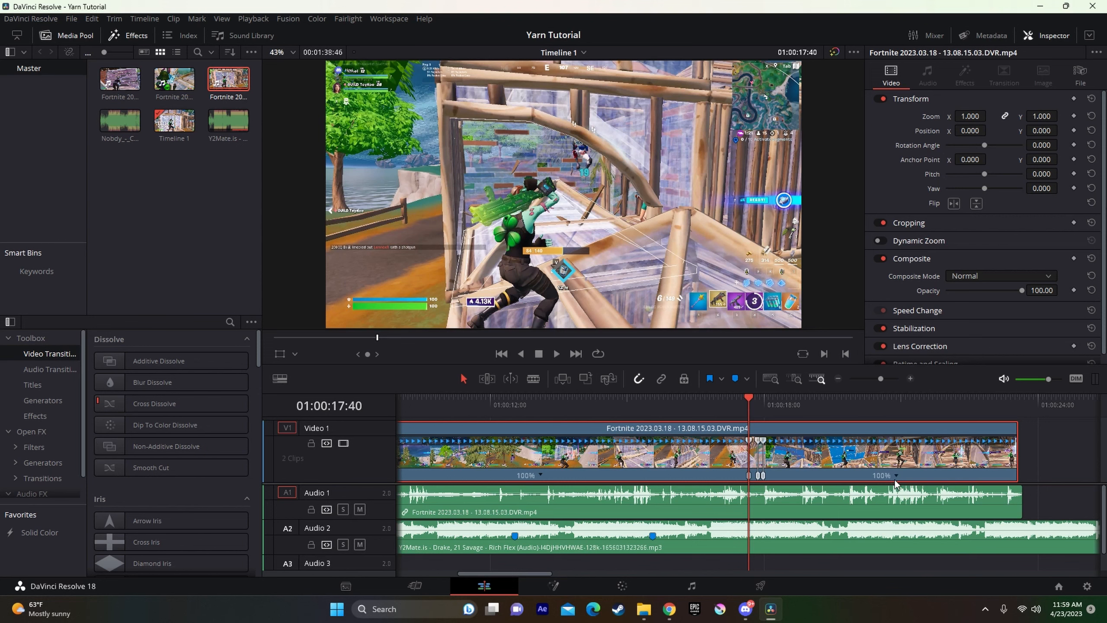
click(894, 479)
mouse_move(933, 517)
click(1017, 524)
- Open the second clip's retime curve and display the Retime Speed curve
right_click(963, 462)
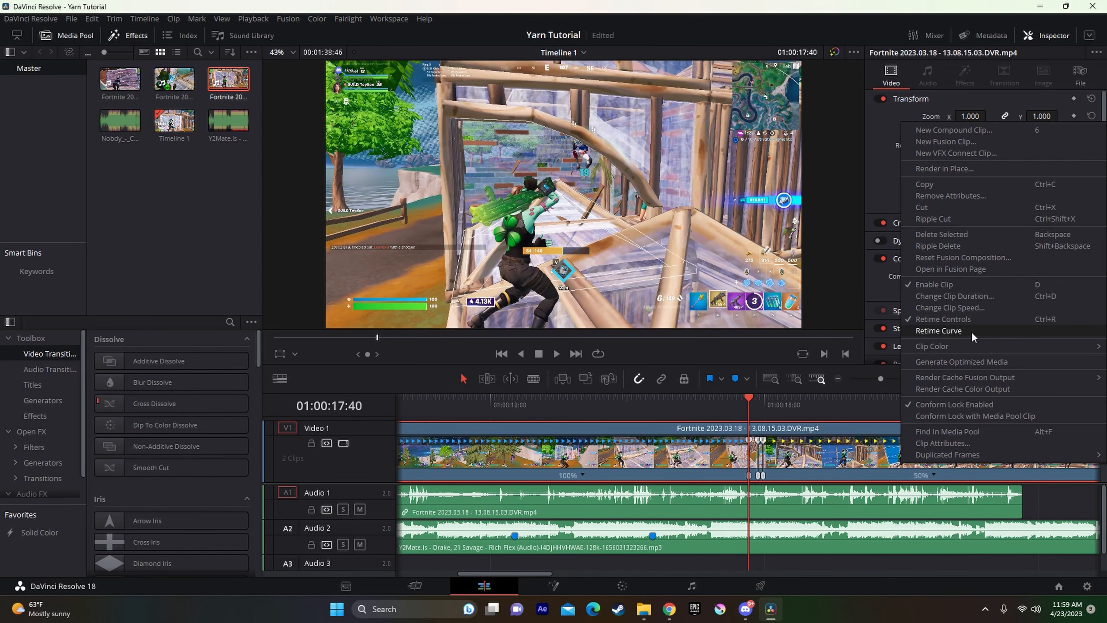
click(971, 332)
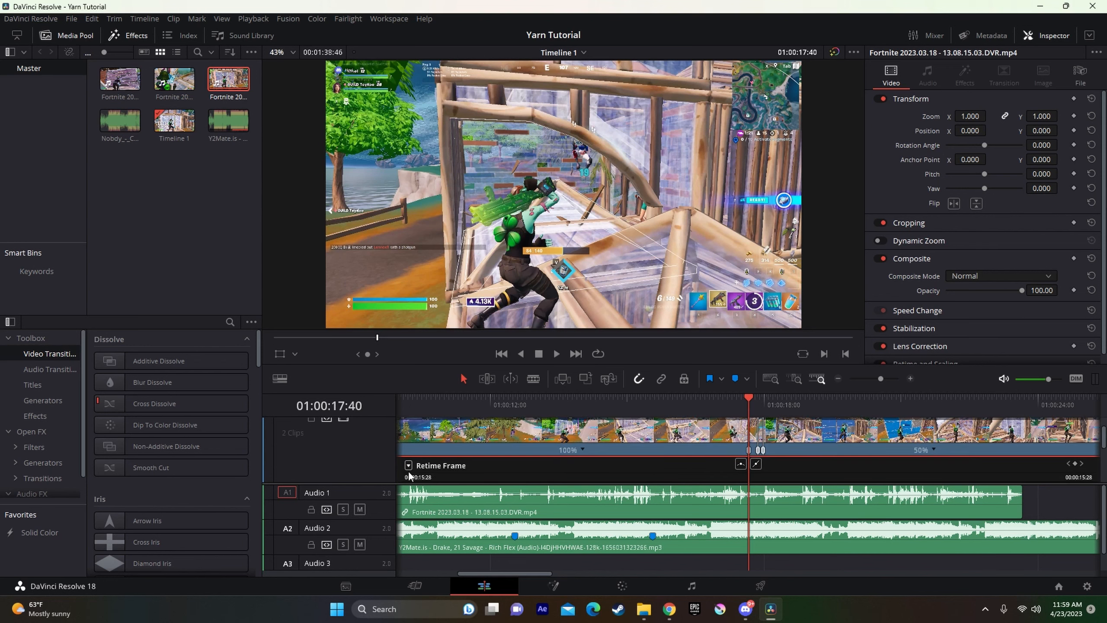
click(408, 465)
click(412, 603)
click(407, 465)
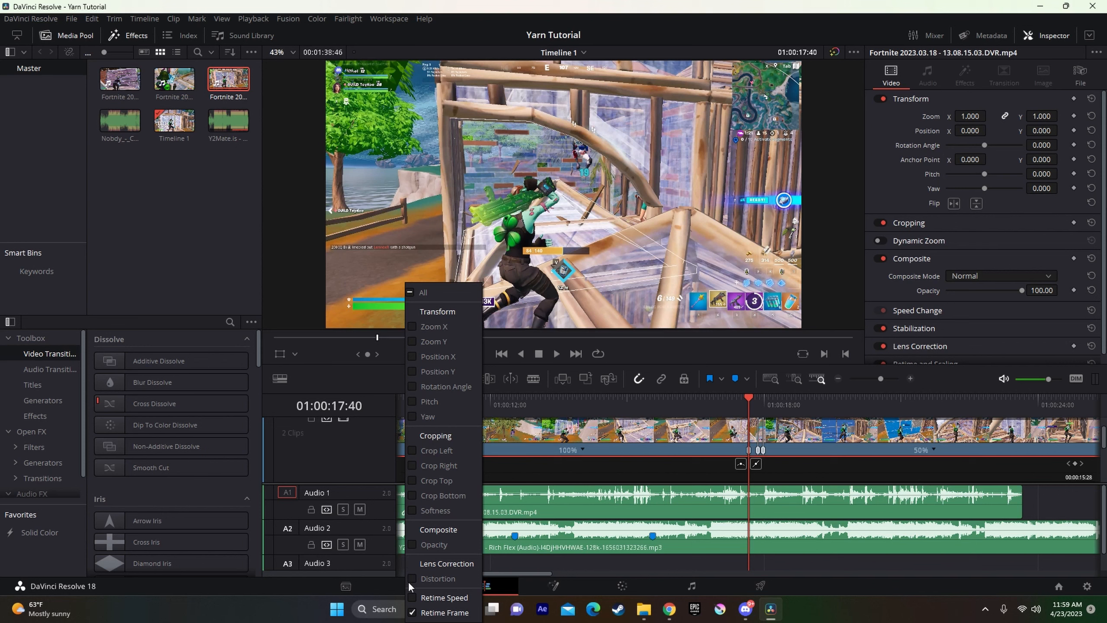
click(412, 602)
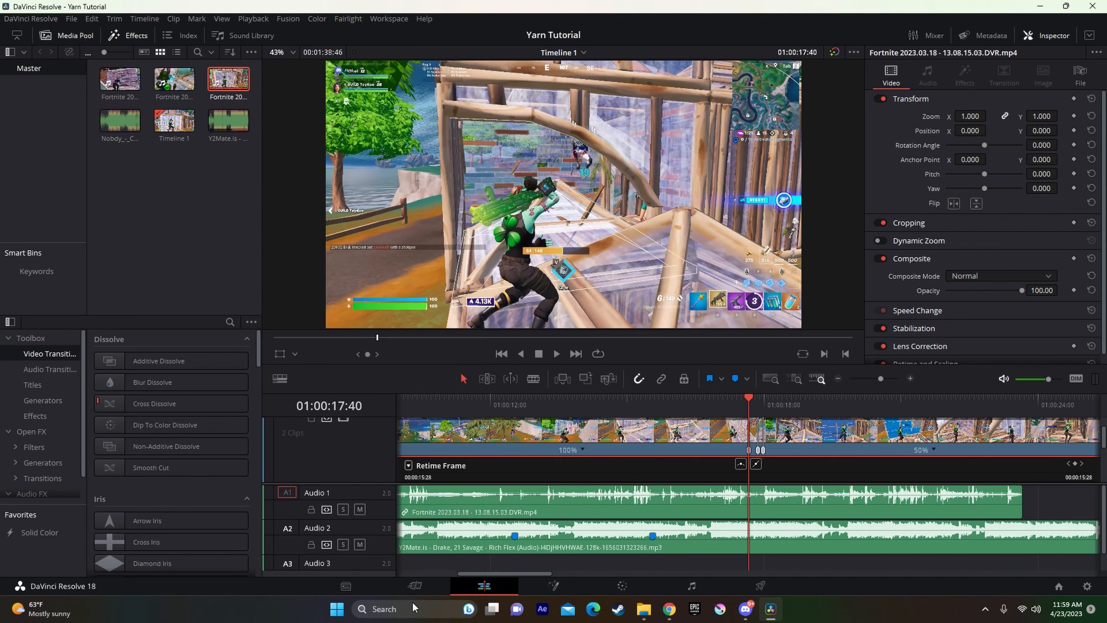
click(409, 465)
click(789, 470)
- Raise the last section of the second clip to about 60% speed on the Retime Speed curve
scroll(829, 466, down, 4)
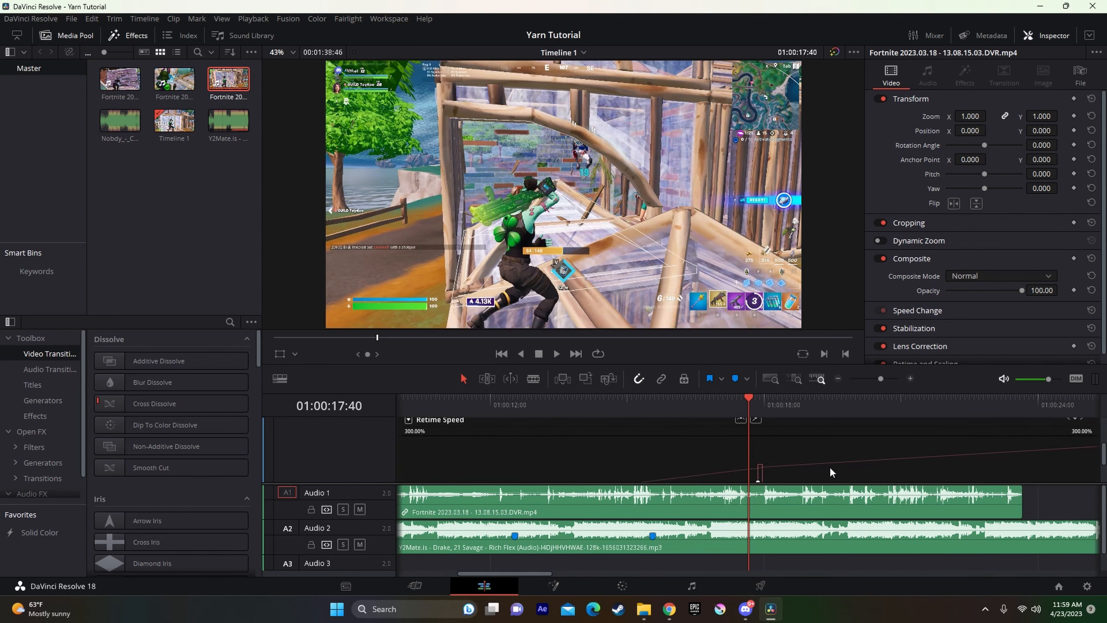
key(Right)
scroll(778, 464, down, 2)
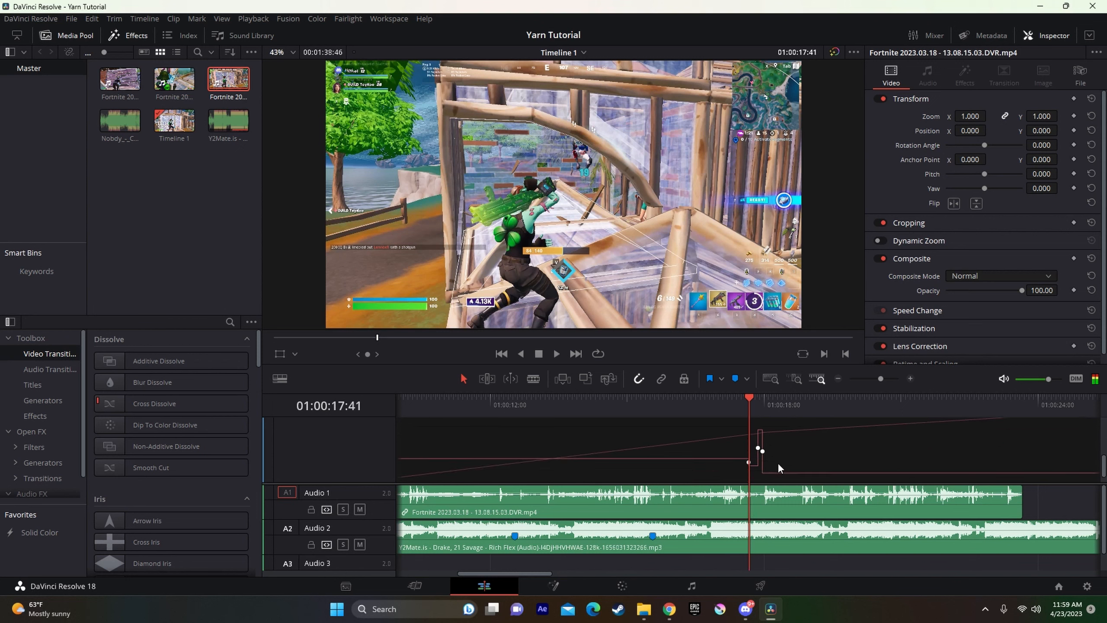
drag(793, 472, 780, 459)
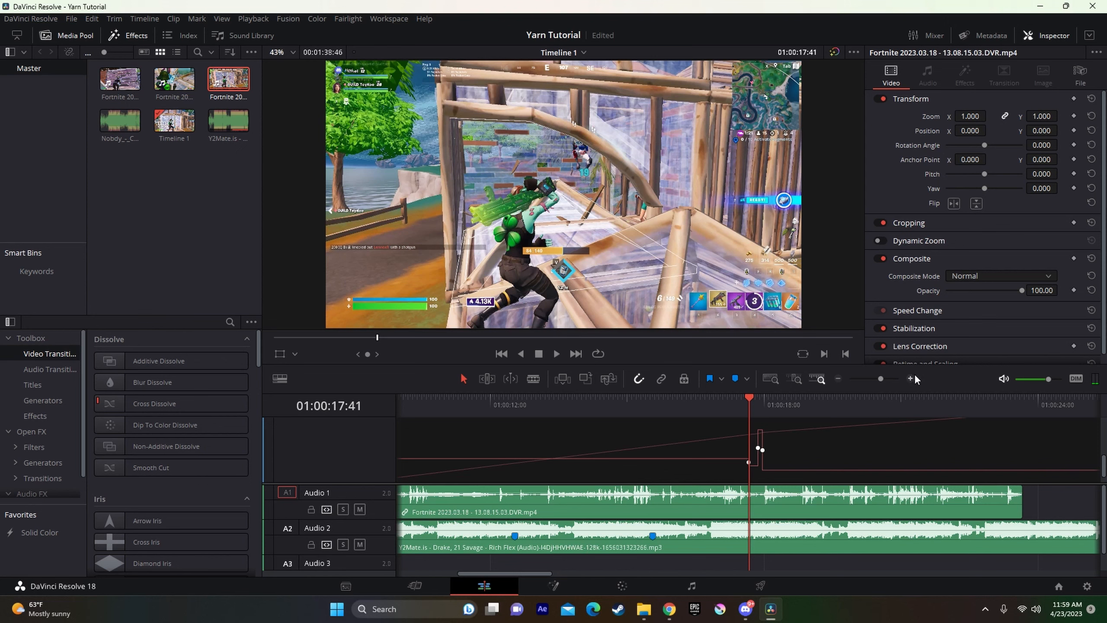
- Select the speed keyframe where the 75% section begins and smooth the curve there
drag(881, 378, 894, 379)
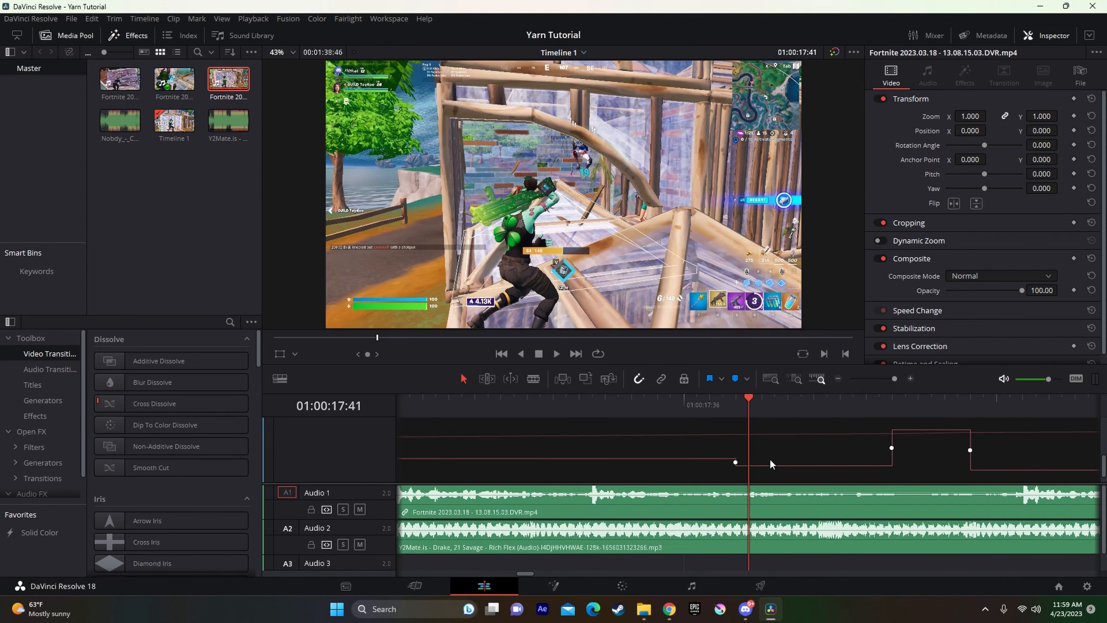
drag(734, 465, 734, 465)
drag(900, 381, 880, 383)
scroll(858, 418, up, 3)
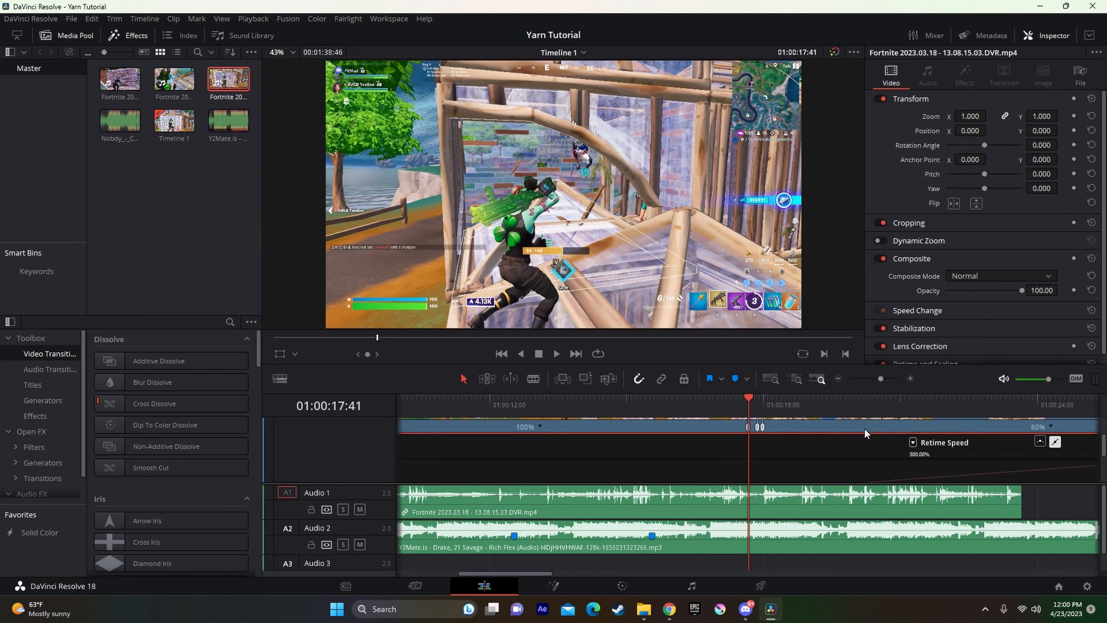
click(1041, 442)
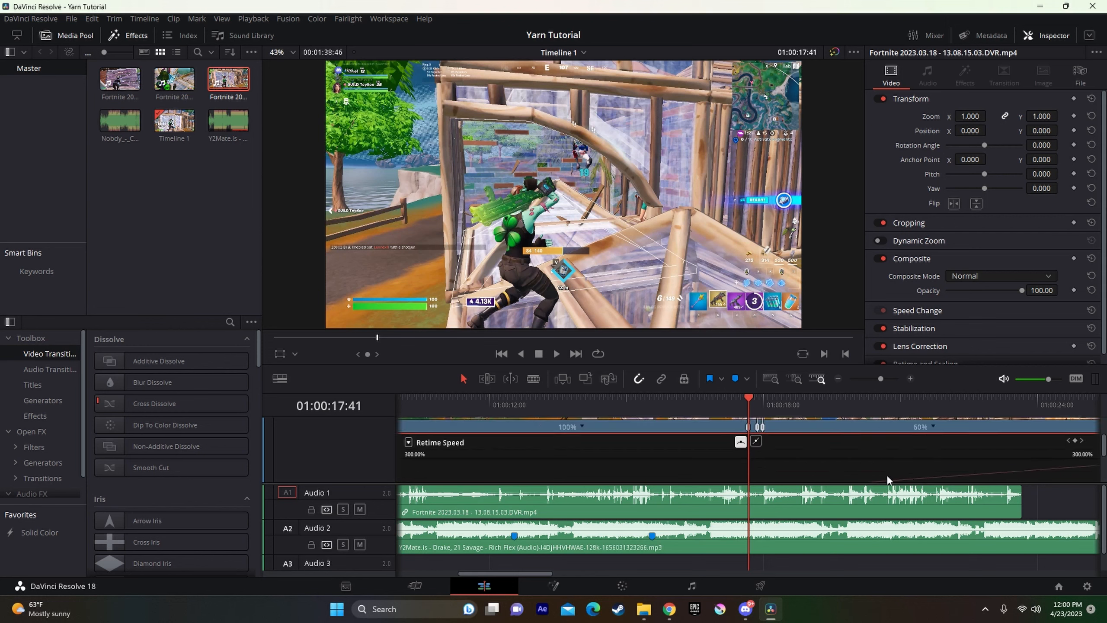
- Raise the fast section before the shot to about 300% speed on the curve and play the clip to check it
scroll(860, 471, down, 3)
key(space)
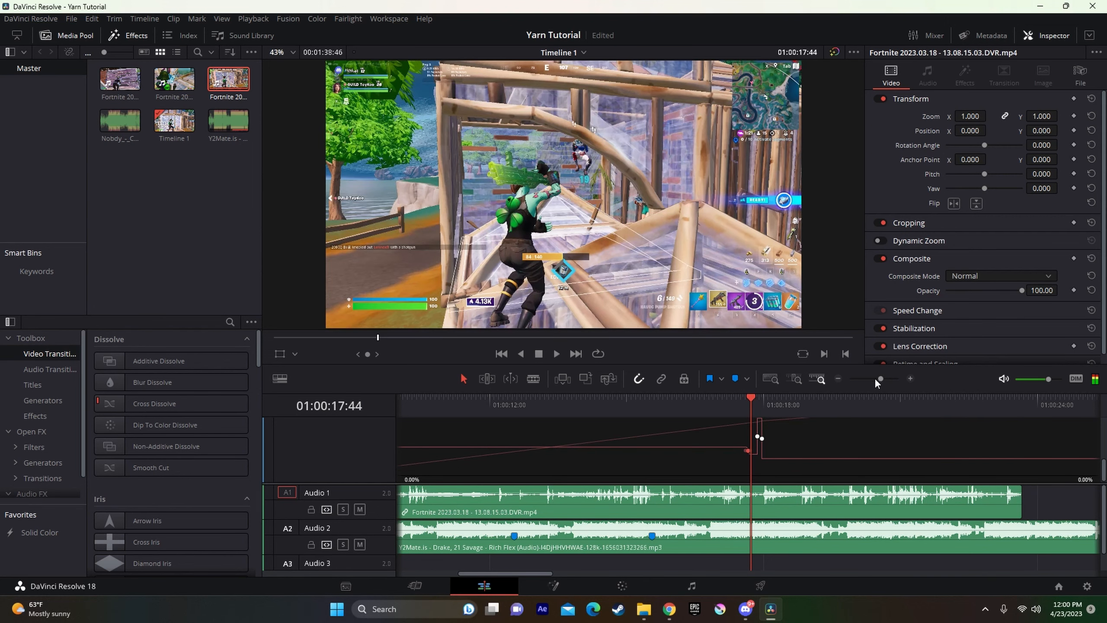
drag(878, 378, 888, 379)
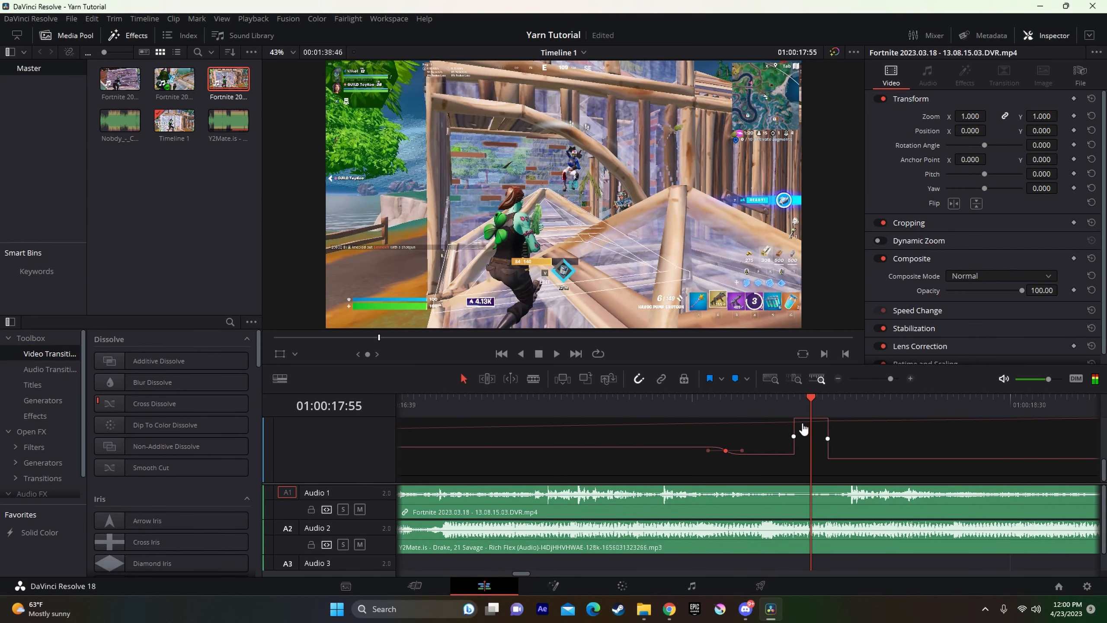
drag(795, 420, 798, 327)
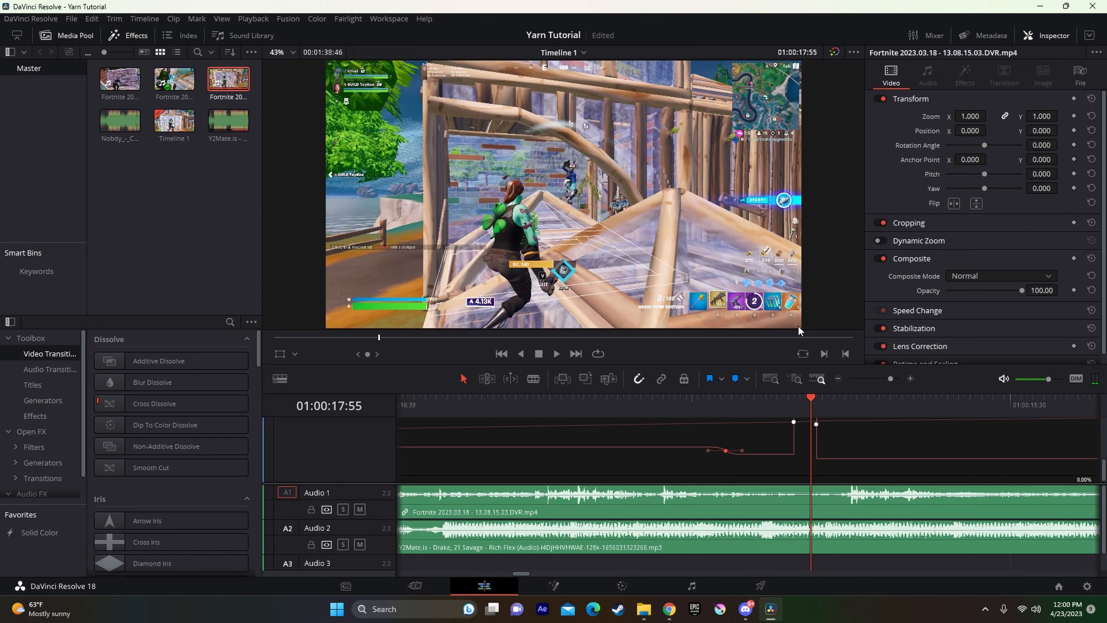
click(644, 401)
key(space)
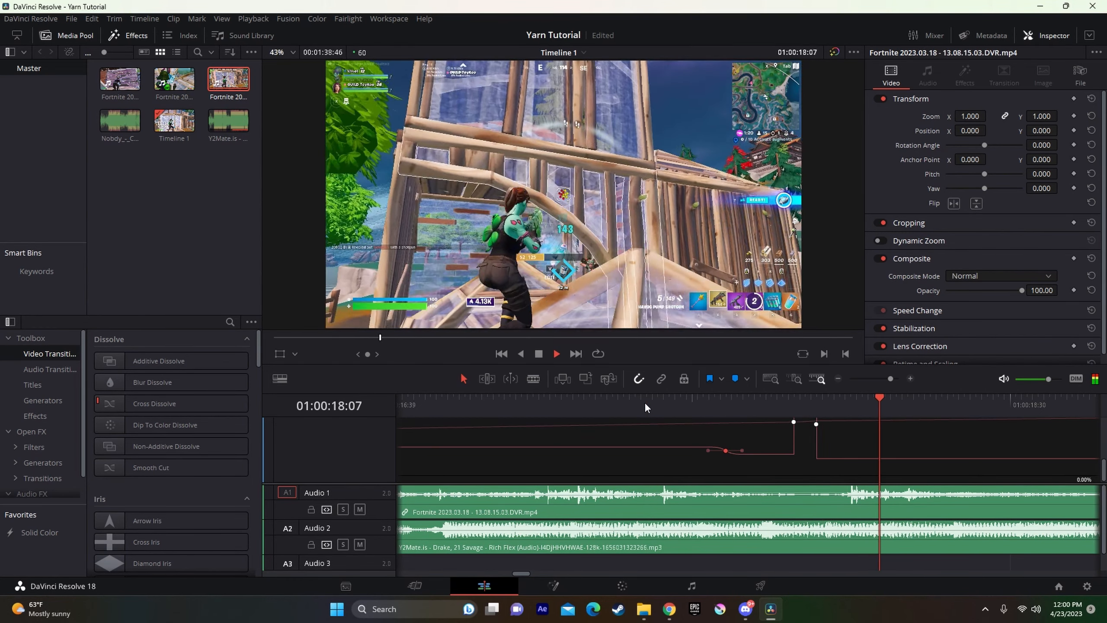
- Increase the fast section's speed further to about 324% on the Retime Speed curve and check the playback
scroll(825, 462, up, 2)
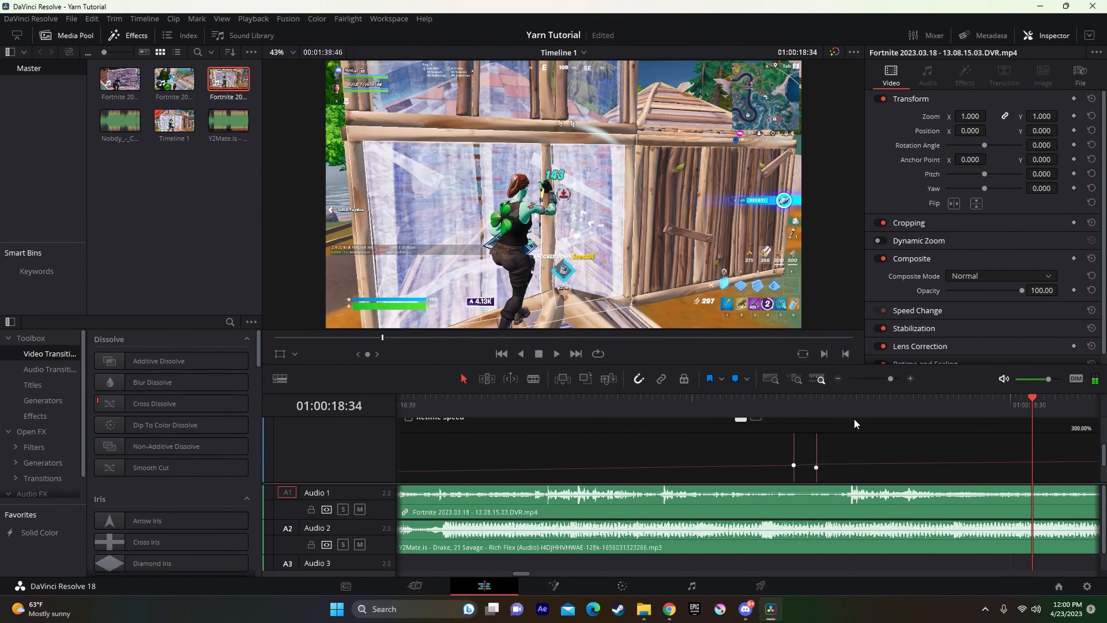
scroll(856, 421, up, 1)
drag(894, 377, 880, 379)
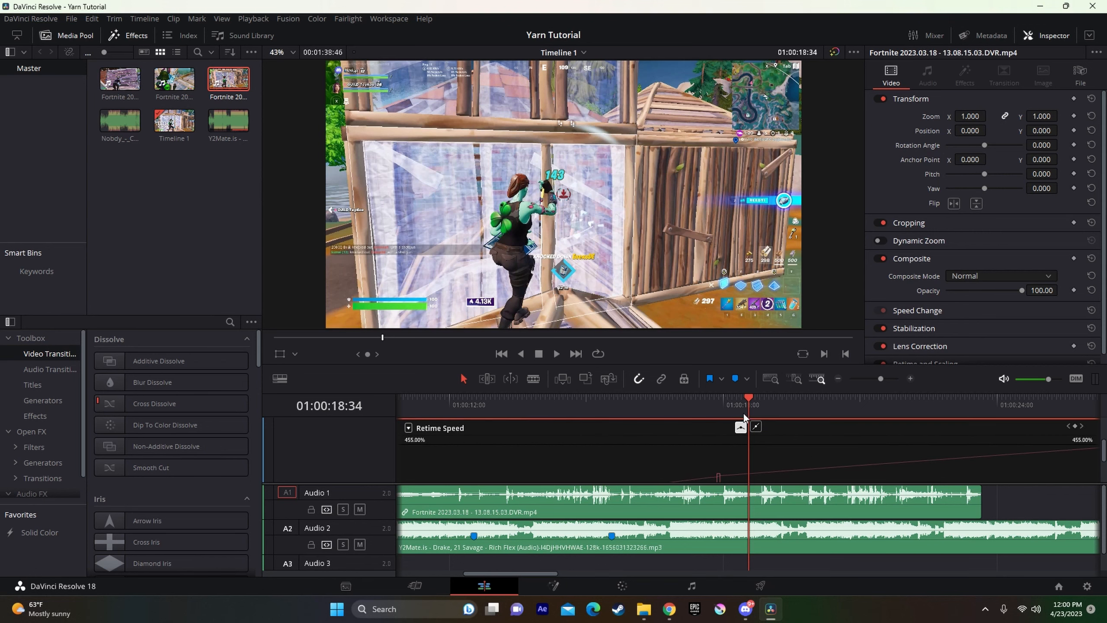
drag(743, 414, 721, 410)
drag(887, 379, 893, 380)
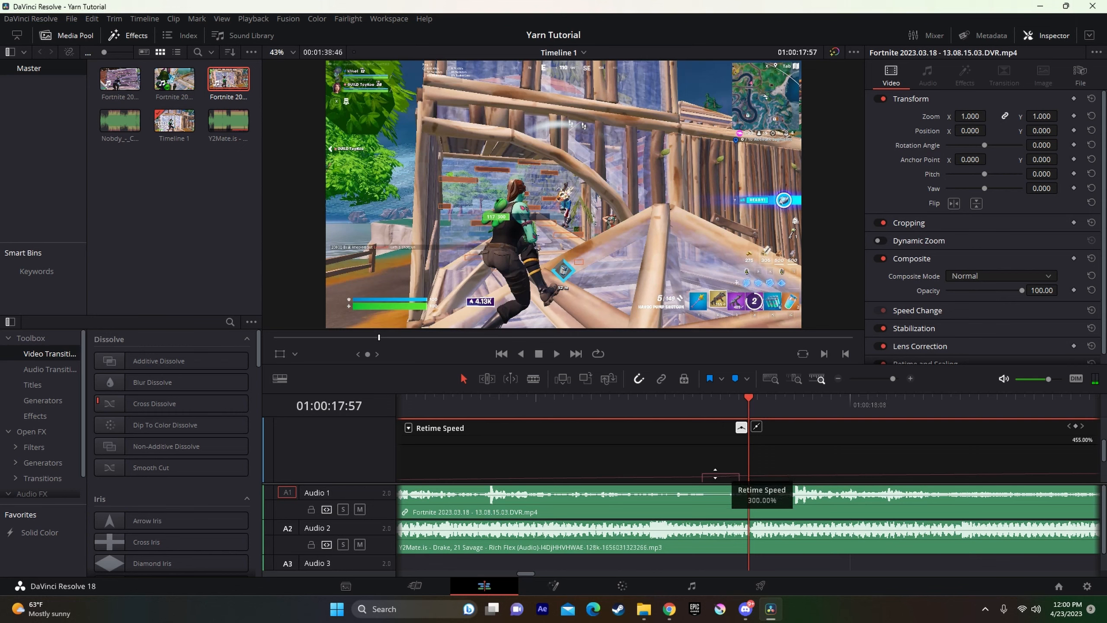
mouse_move(715, 473)
mouse_down()
mouse_move(717, 440)
mouse_move(712, 452)
mouse_up()
drag(684, 414, 748, 450)
key(space)
- Step the playhead back to the start of the second clip's 324% speed section, 01:00:17:52
key(ctrl+r)
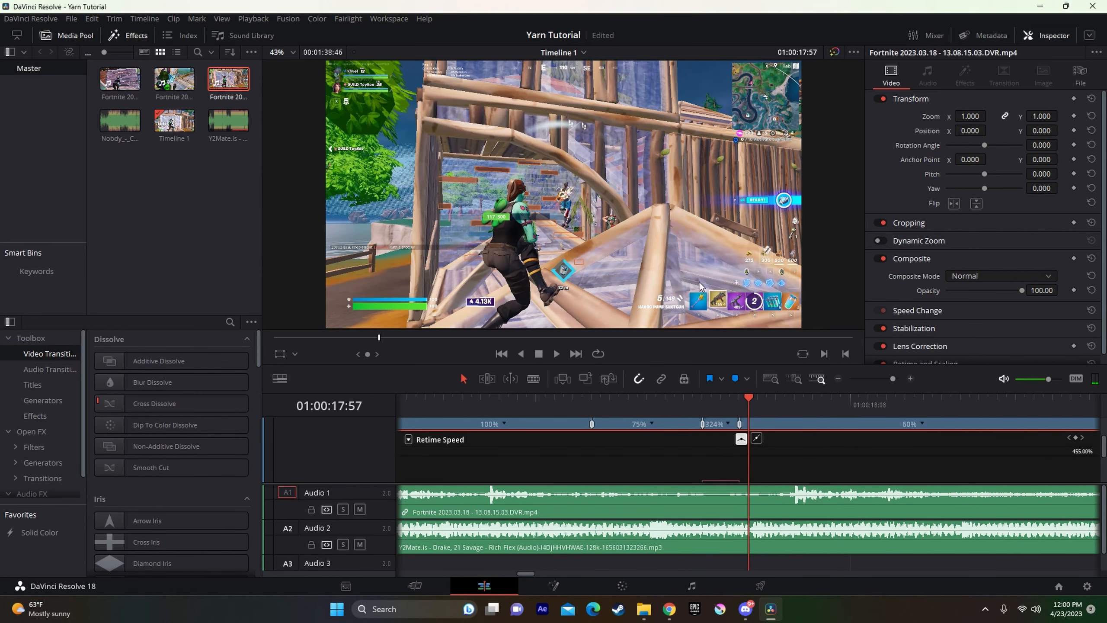
key(Left)
key(Left)
key(Left)
key(Left)
key(Left)
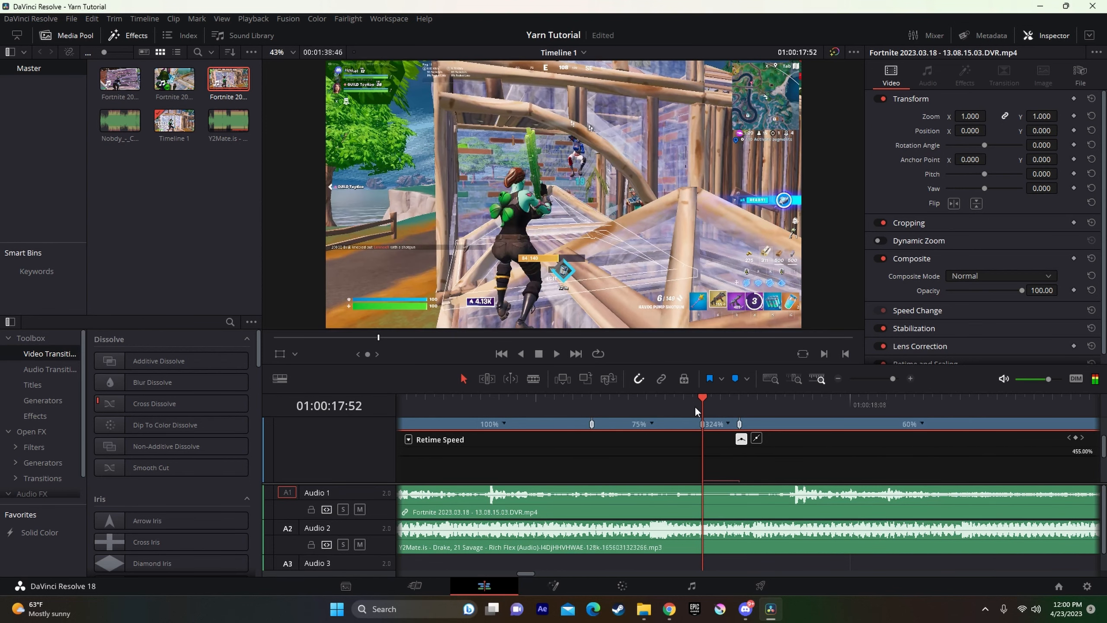
- Find the shot frame at 01:00:17:58 and move the end of the 324% speed section to it
key(Right)
key(Right)
key(Right)
key(Right)
key(Right)
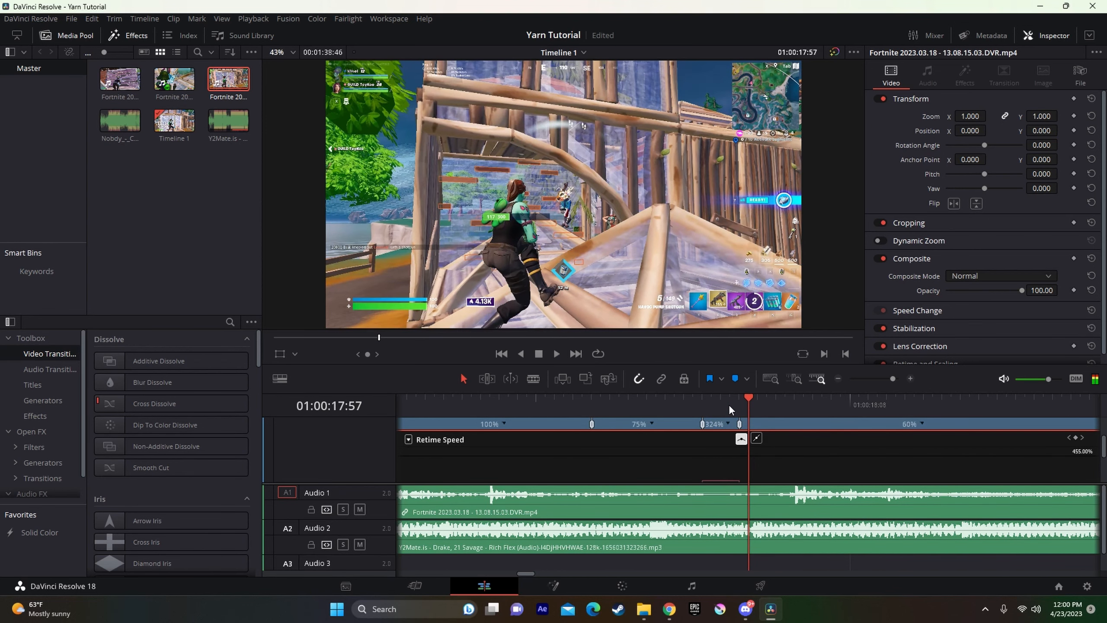
key(Left)
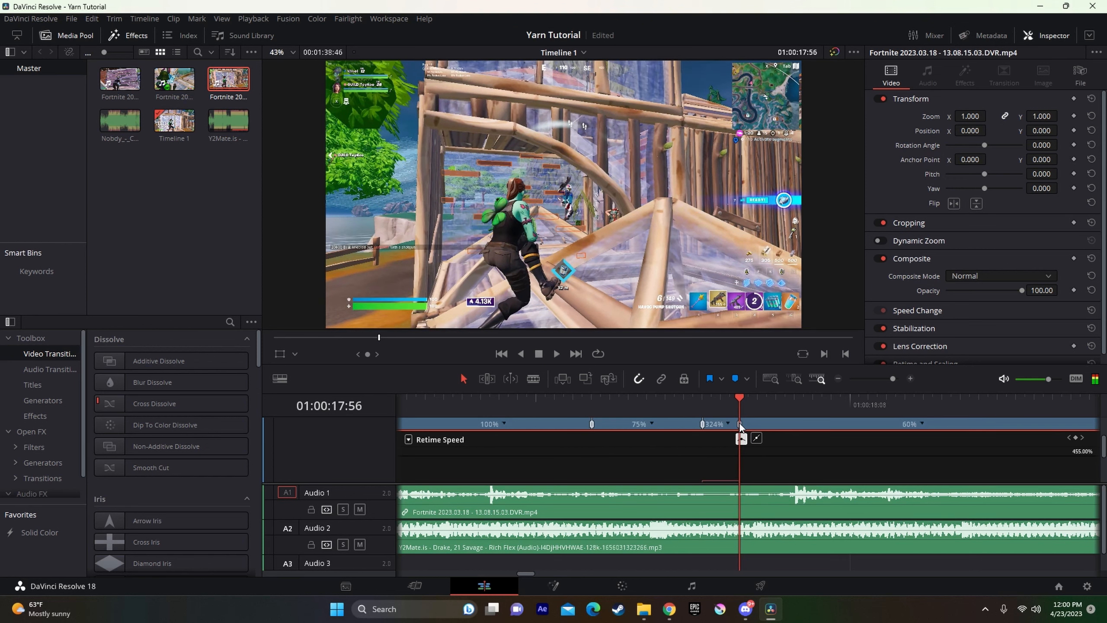
key(Right)
key(Right)
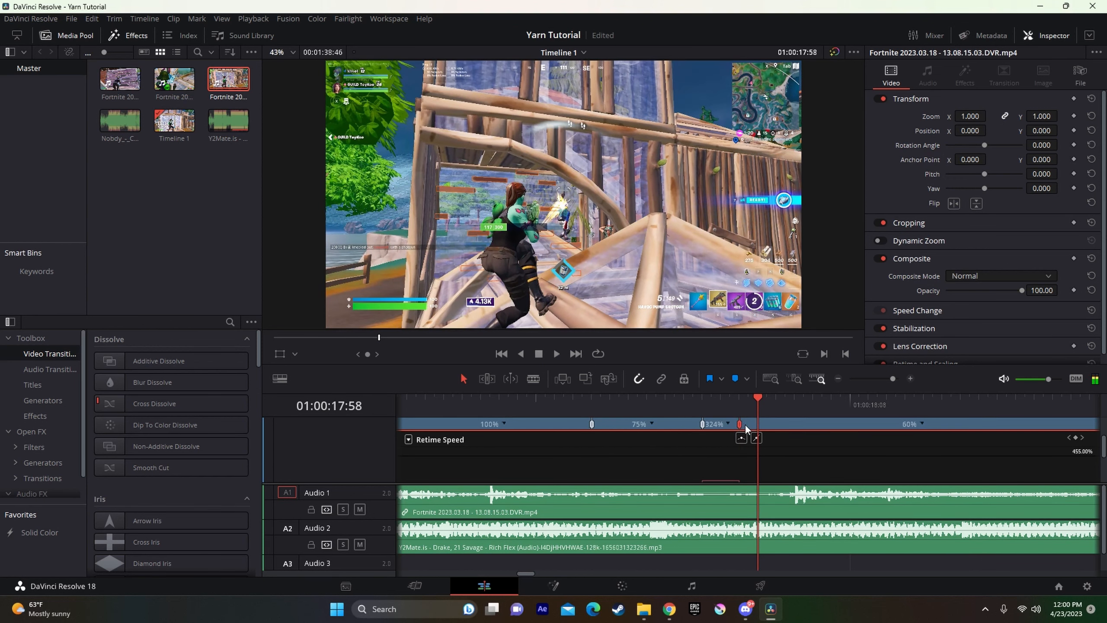
drag(745, 427, 759, 432)
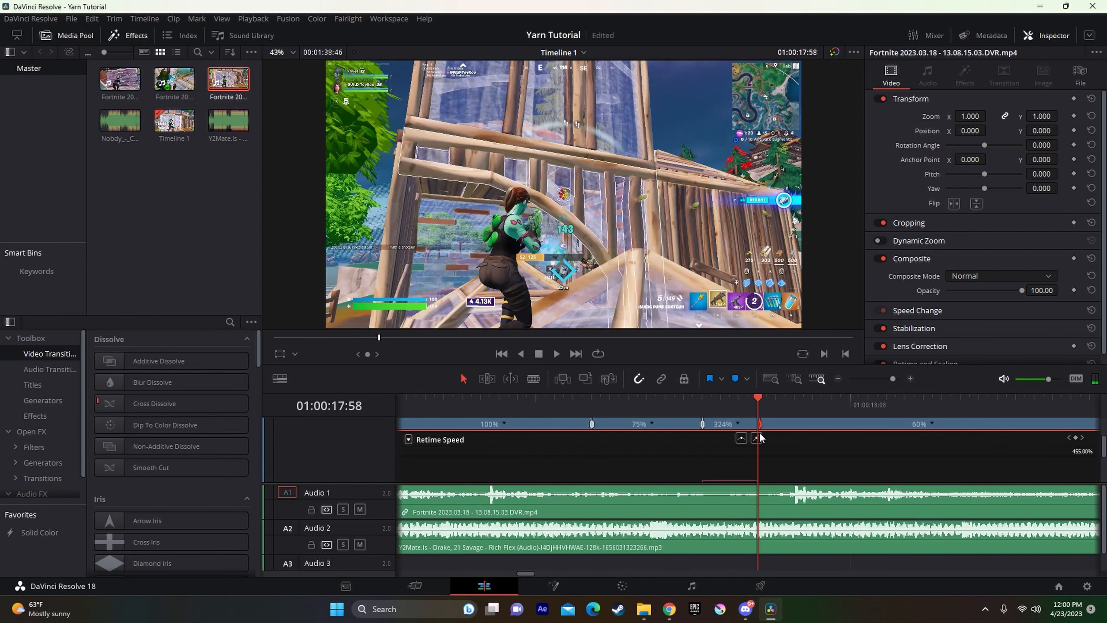
- Play the second clip through its speed ramp and check the timing around the shot
drag(675, 405, 523, 387)
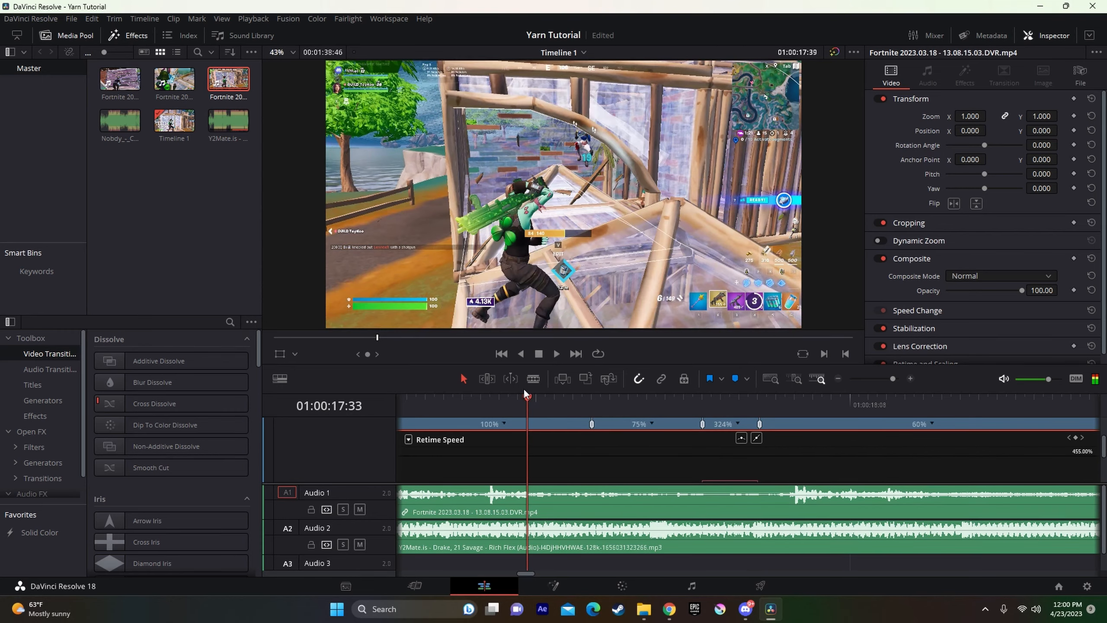
key(space)
key(space)
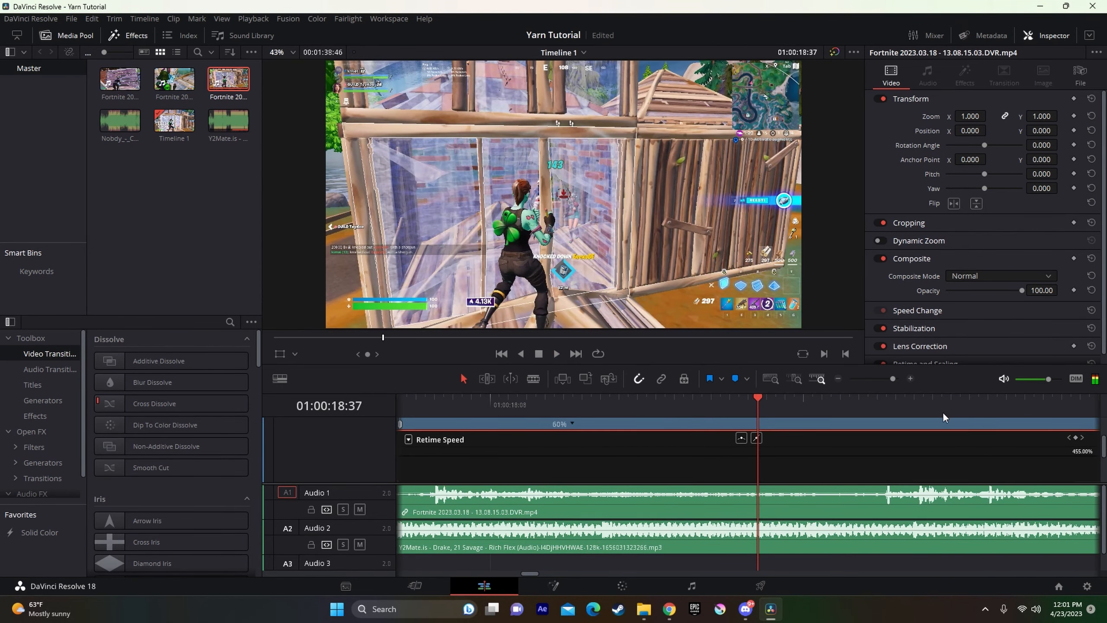
drag(891, 379, 883, 378)
click(652, 405)
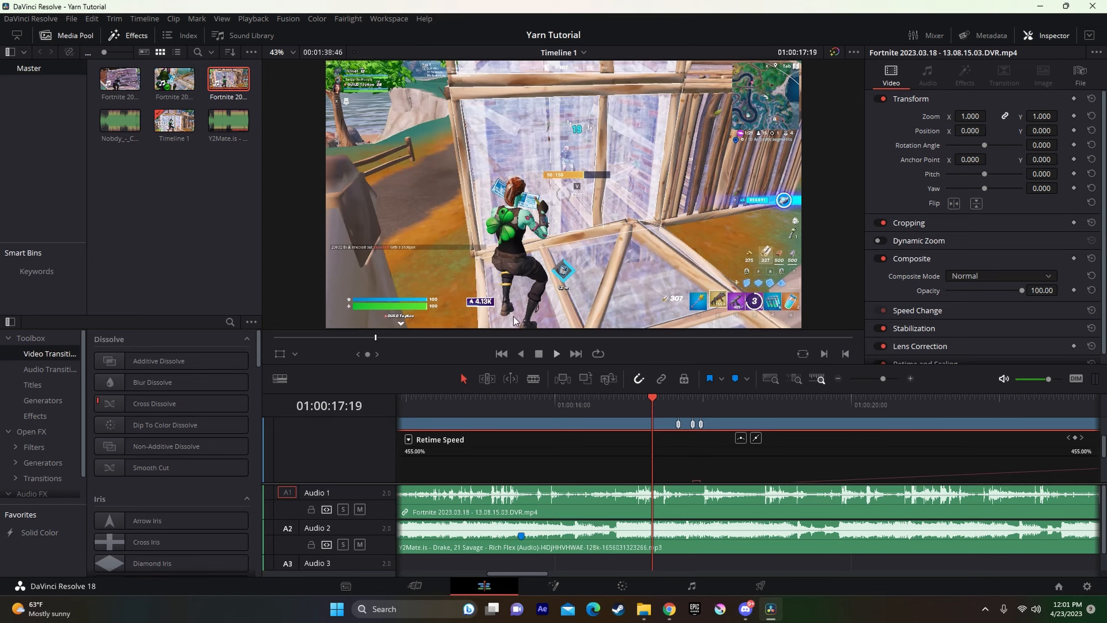
key(space)
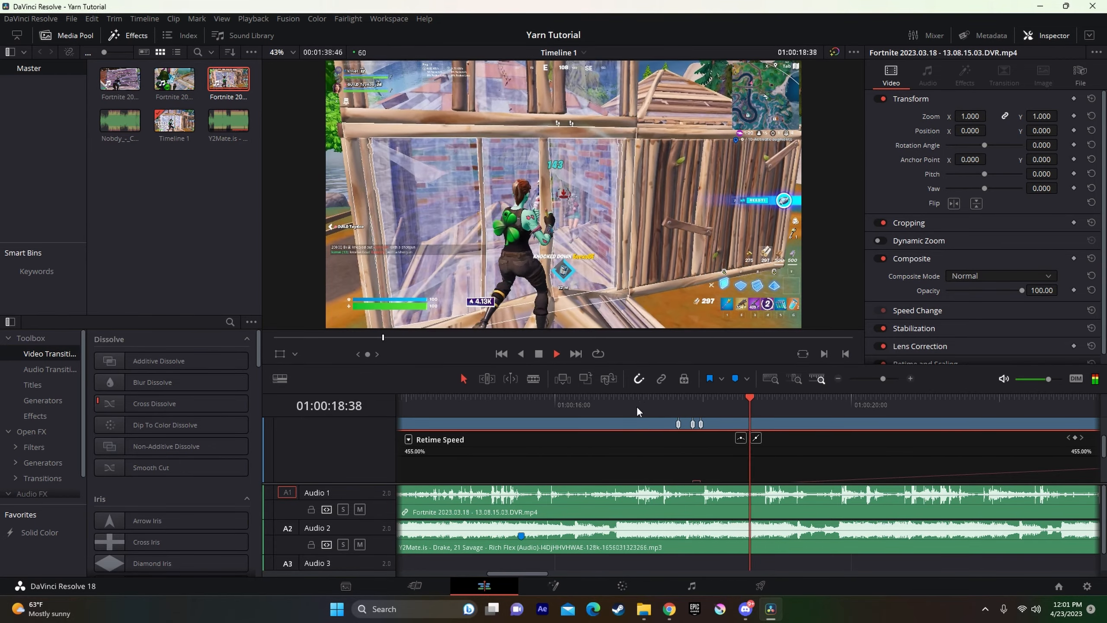
click(640, 406)
click(670, 411)
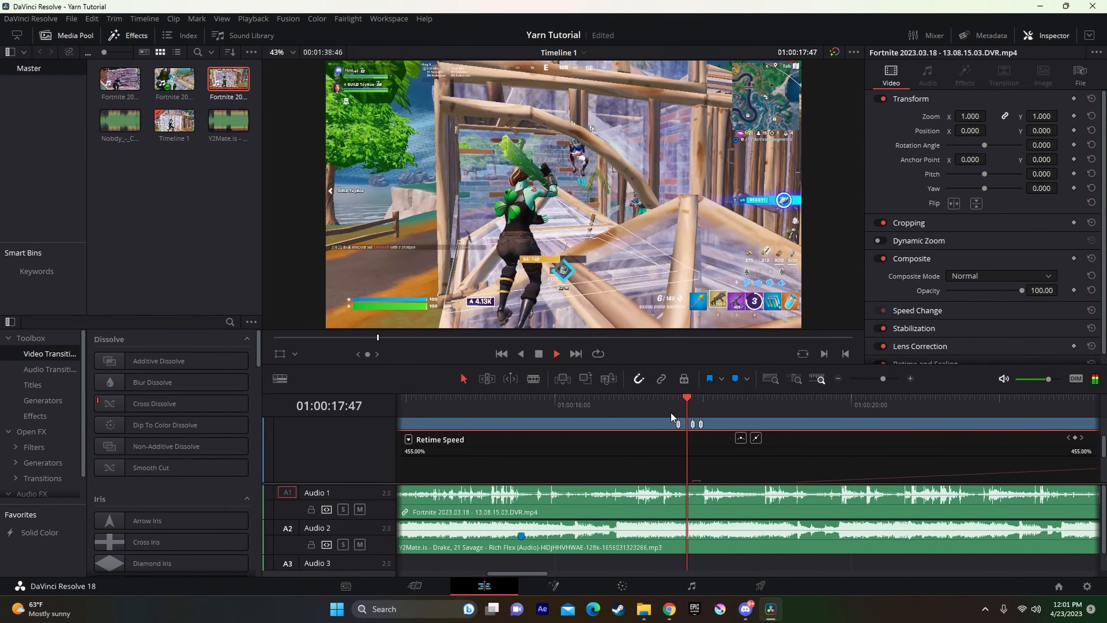
click(701, 403)
key(space)
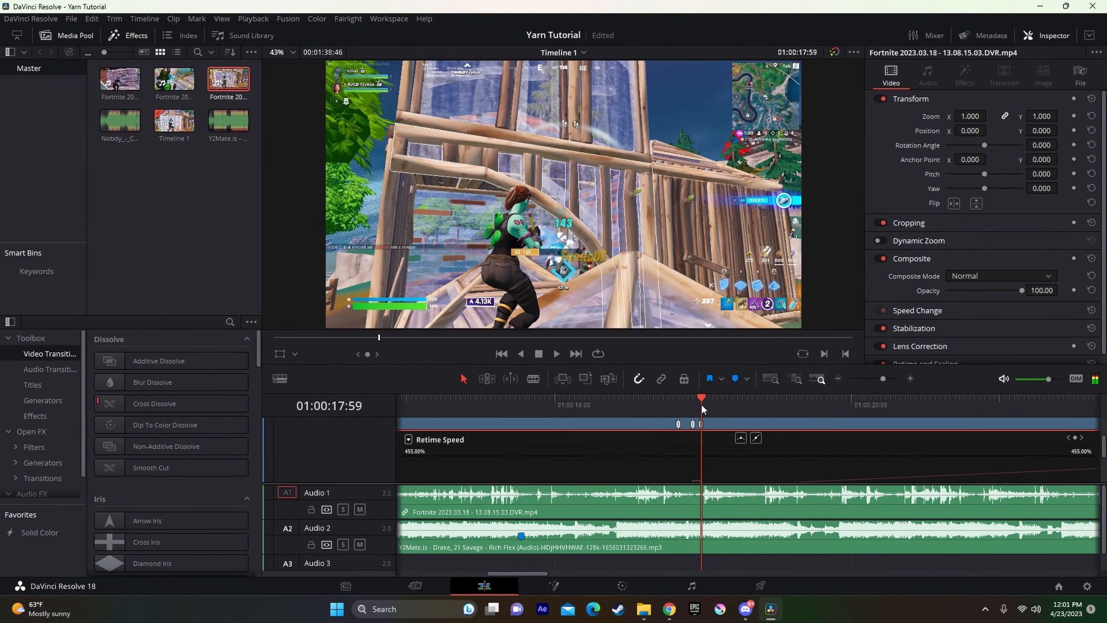
- Add a marker to the second clip on the shot frame at 01:00:17:58
click(896, 379)
drag(898, 382, 901, 381)
key(Left)
key(Left)
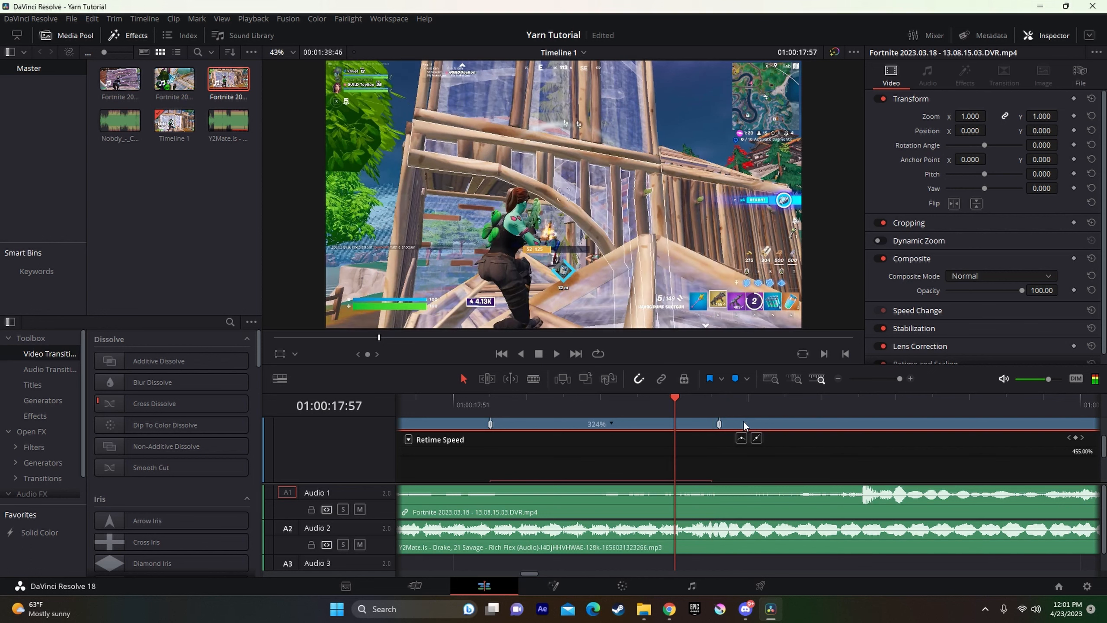
key(Right)
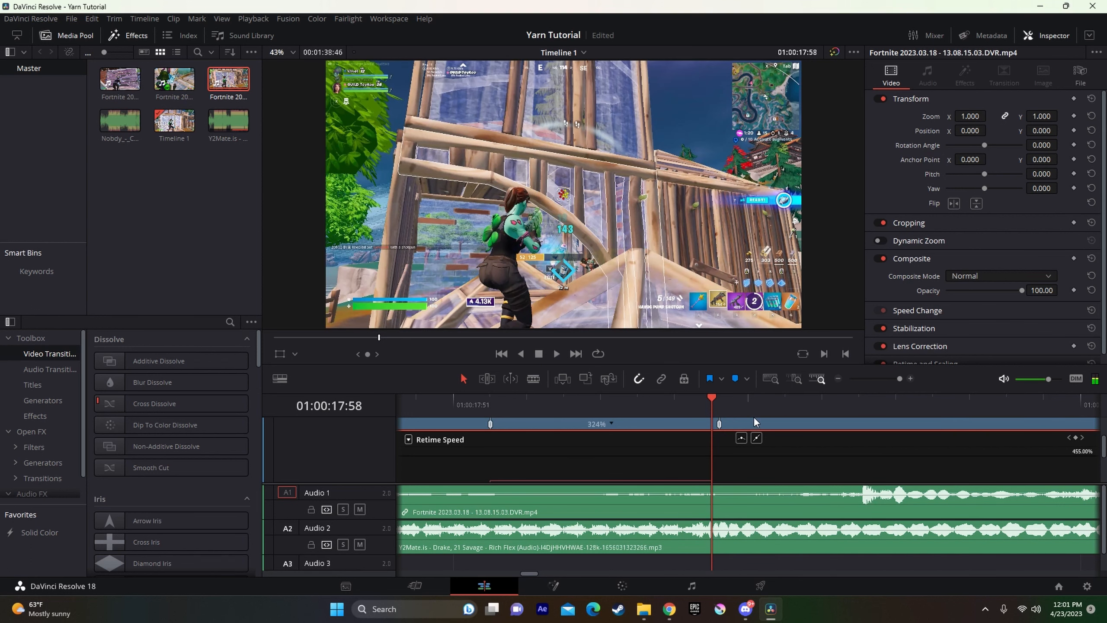
key(m)
scroll(789, 453, up, 1)
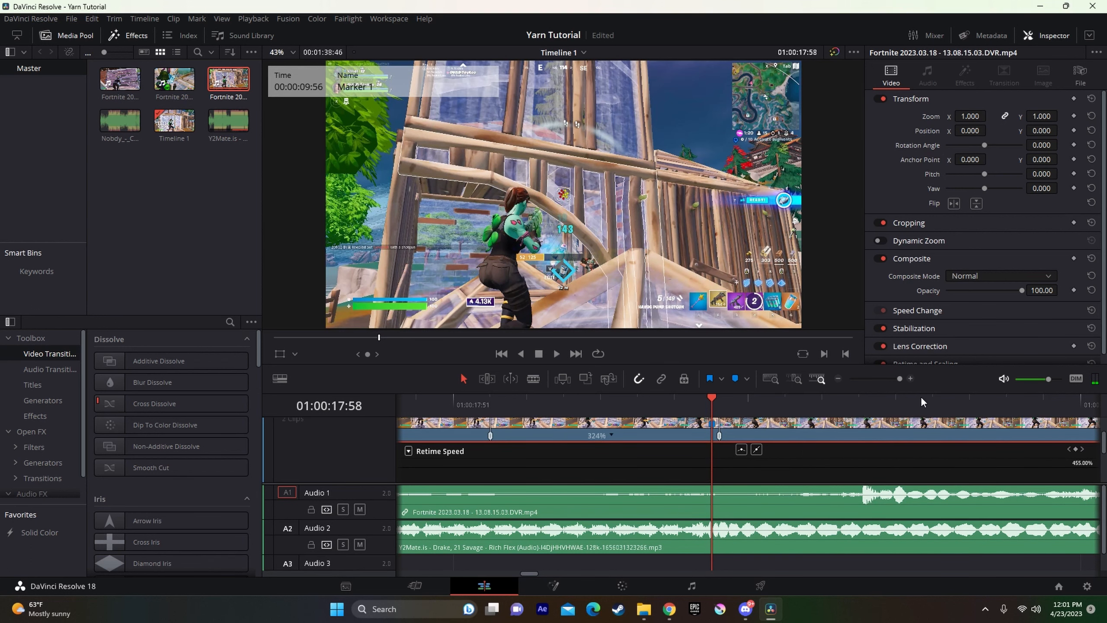
- Split the second clip at the music marker at 01:00:15:33 and delete its part before the cut, including the audio
drag(897, 379, 876, 387)
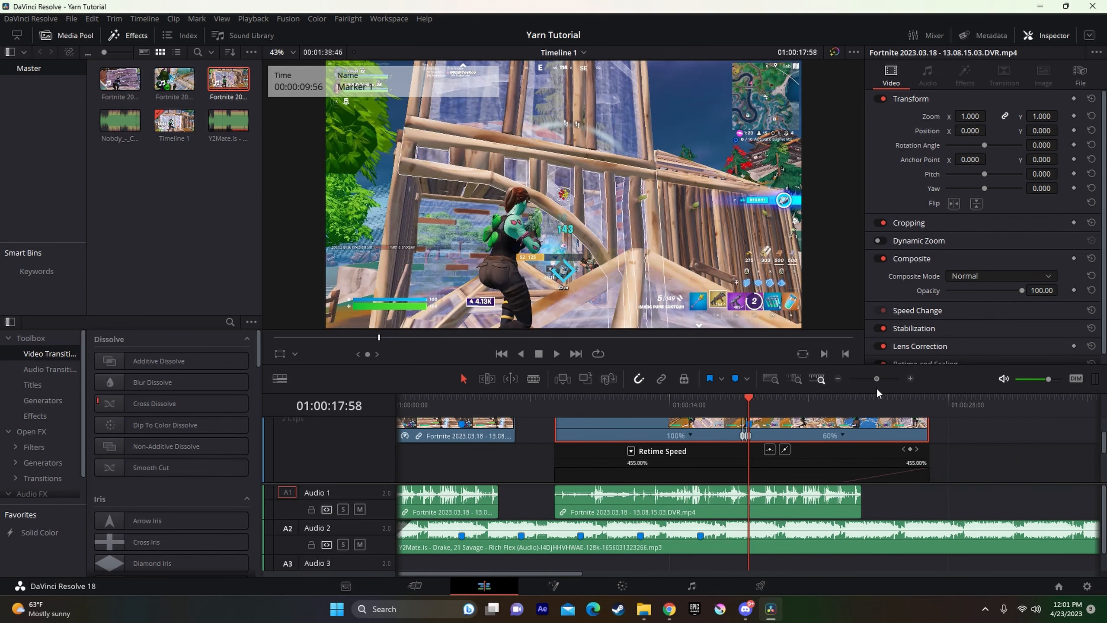
click(701, 406)
key(ctrl+backslash)
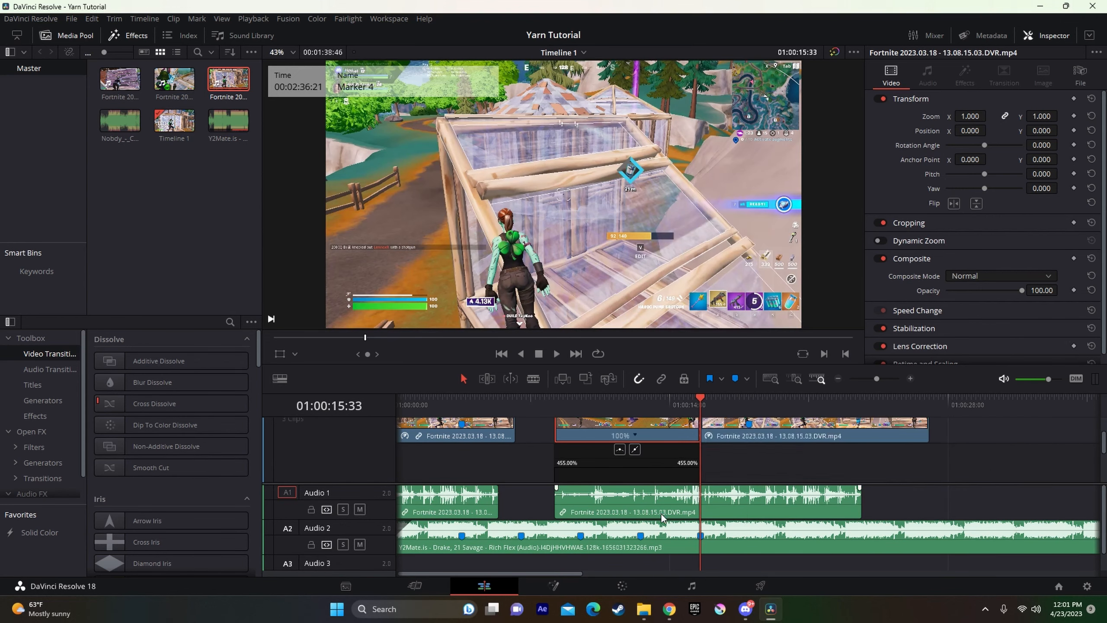
click(660, 512)
key(BackSpace)
click(758, 477)
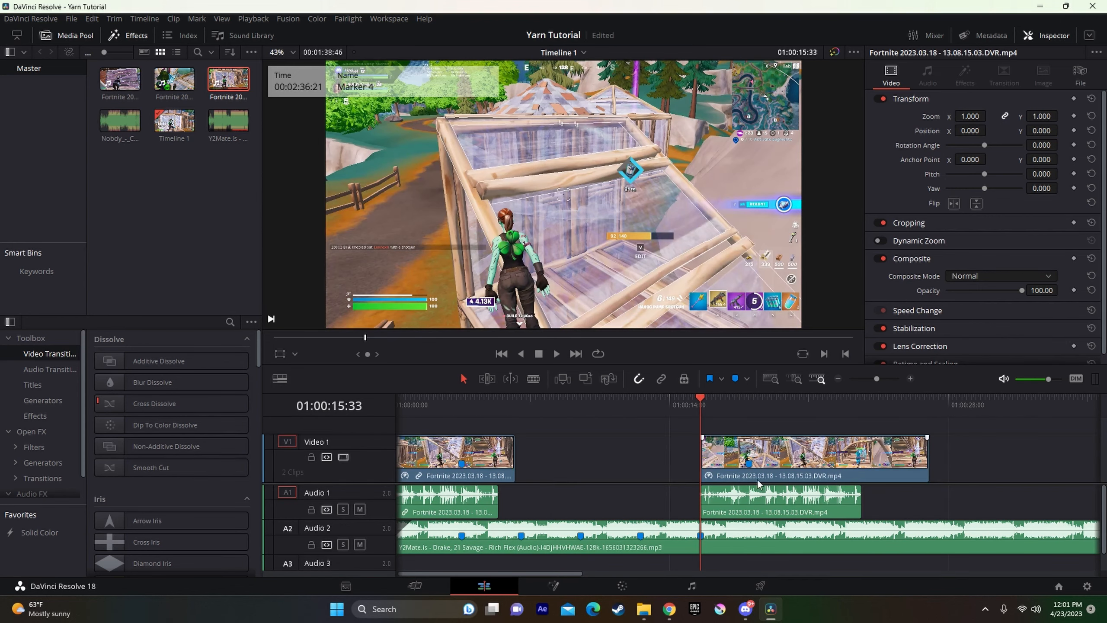
- Locate the music's opening beat near 01:00:01:13 and trim the first clip's video and audio start to the first music marker
drag(710, 403, 342, 458)
key(space)
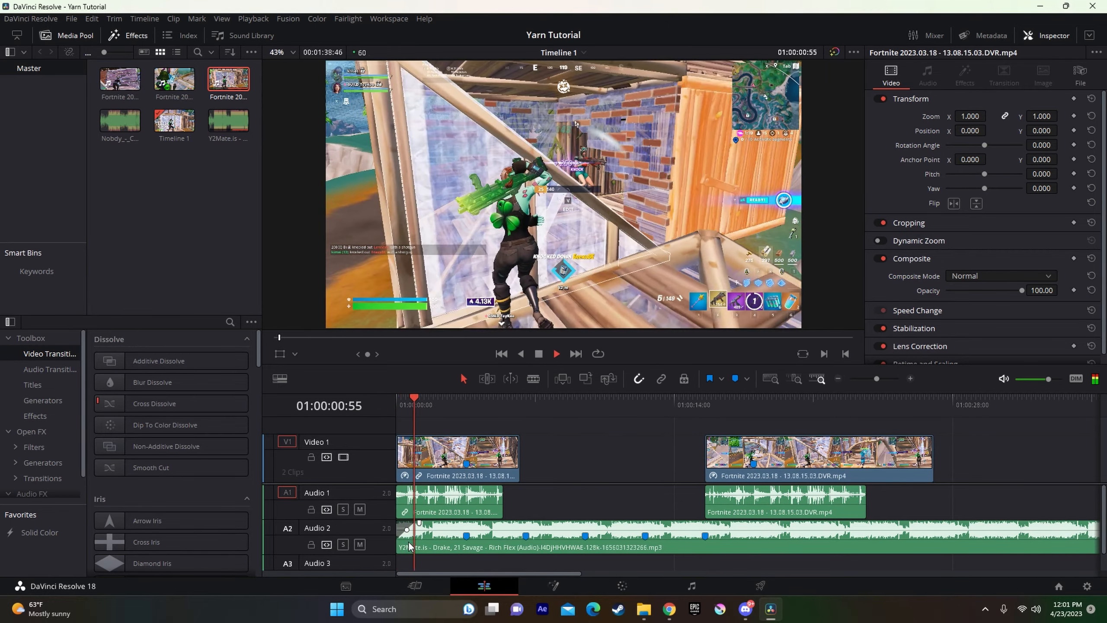
click(421, 396)
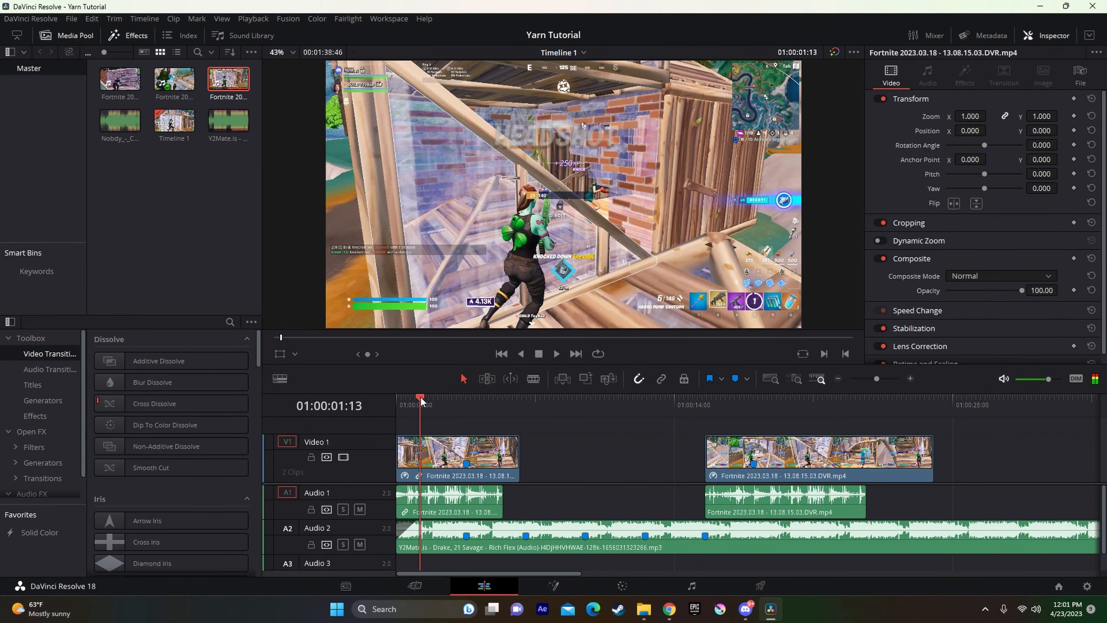
drag(400, 469, 422, 469)
drag(398, 513, 466, 513)
drag(421, 464, 466, 468)
- Delete the second clip's audio, shorten its video and place it at the timeline start with its marker on the beat at 01:00:01:14
click(710, 497)
click(708, 487)
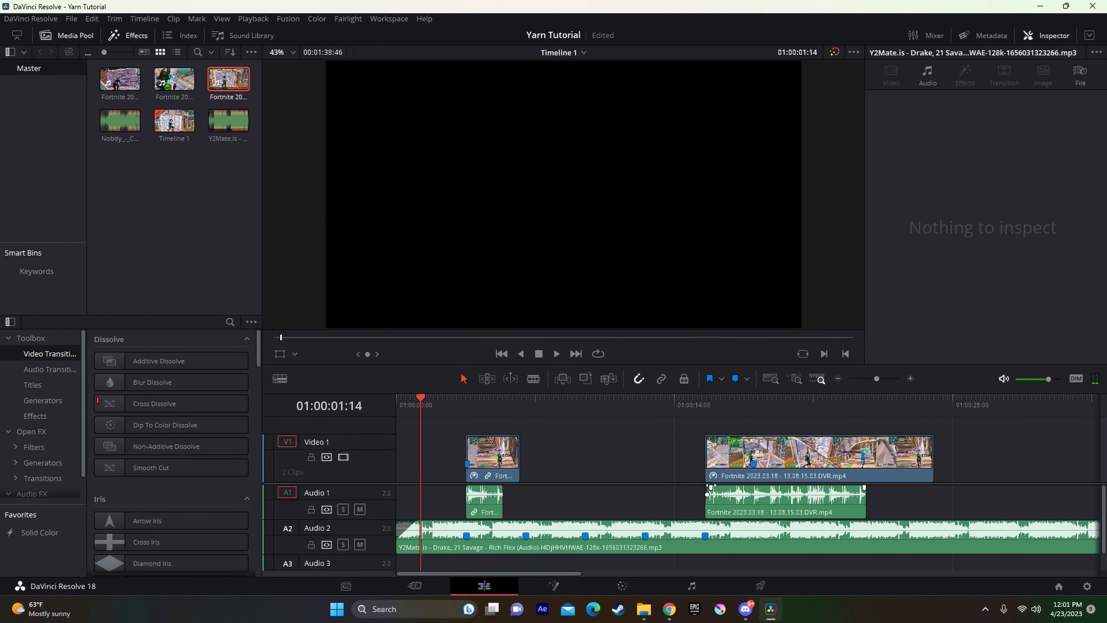
drag(676, 492, 756, 480)
click(922, 461)
drag(924, 466, 396, 454)
click(788, 479)
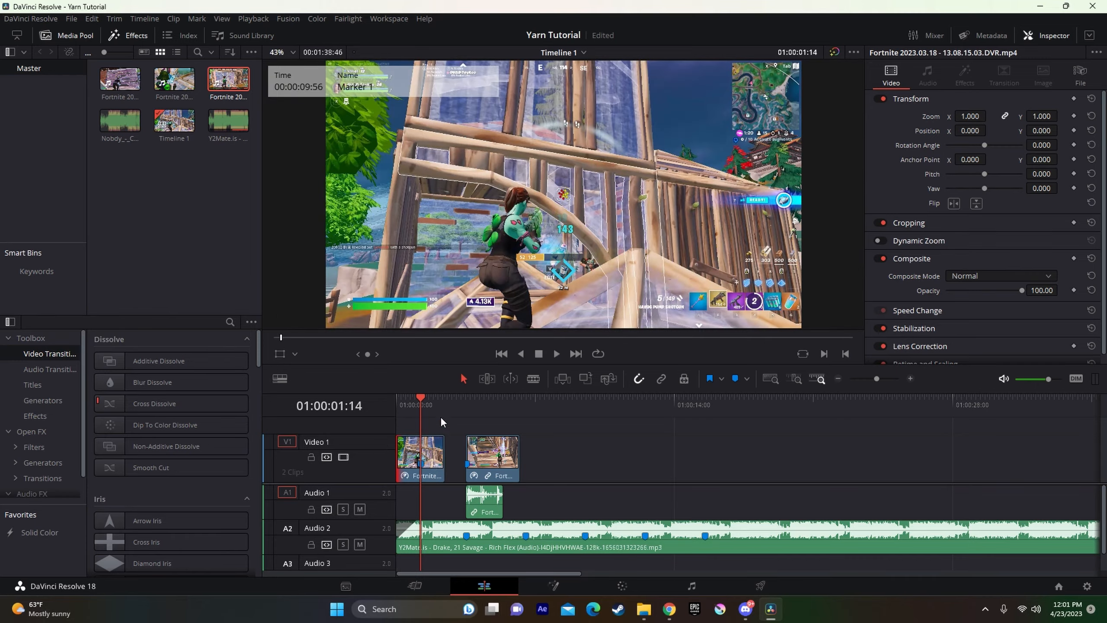
- Trim the opening clip's end to 01:00:01:53 and extend the following clip's start back to meet it
key(Home)
key(space)
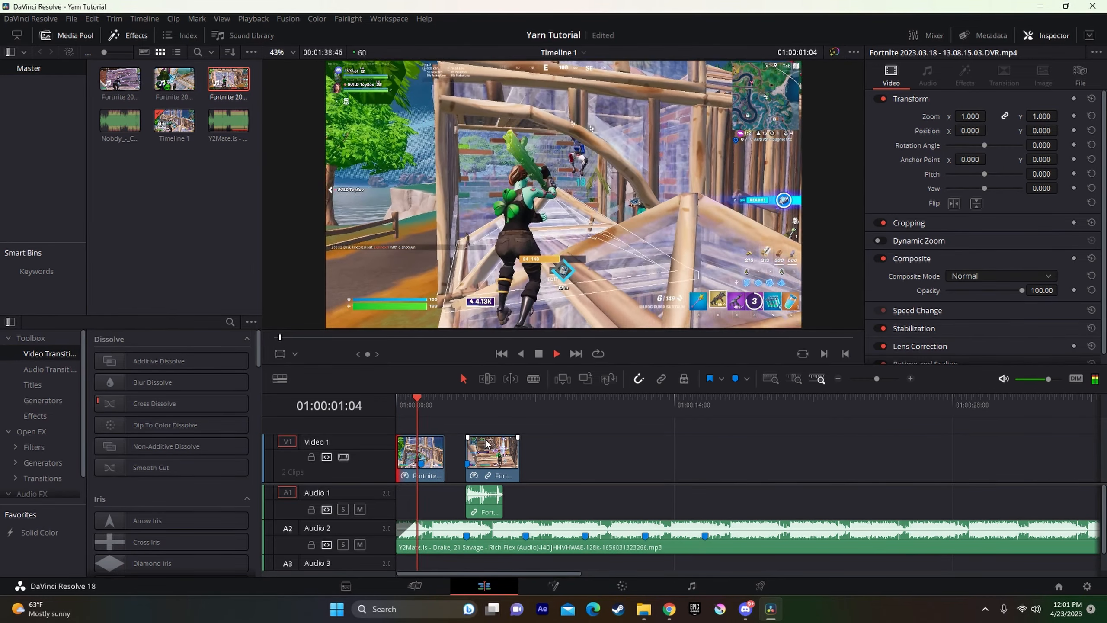
key(space)
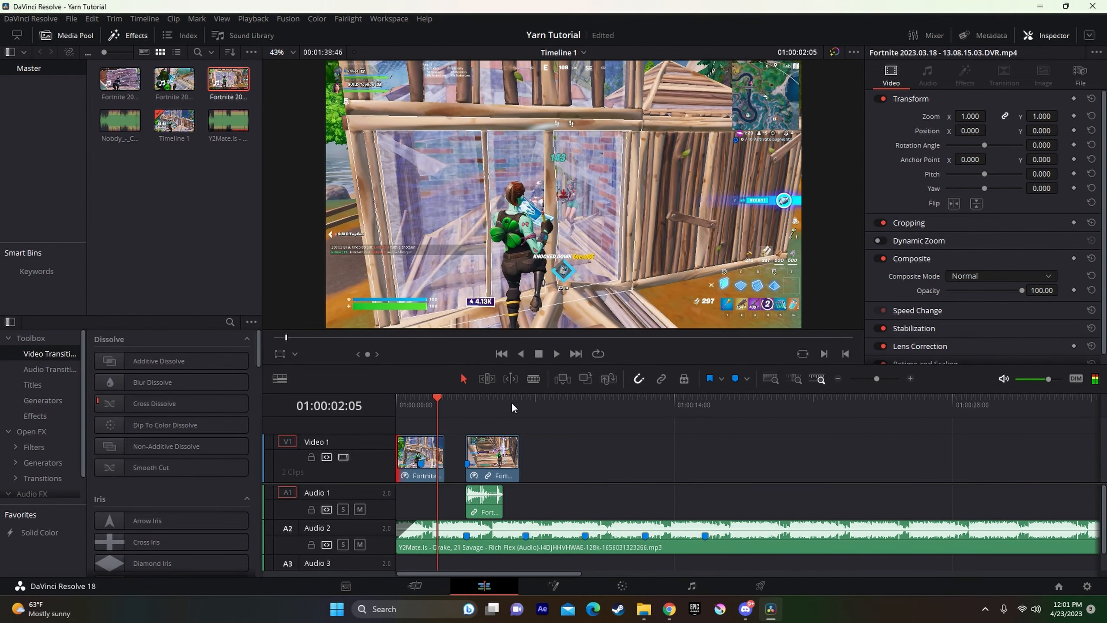
key(Left)
key(Left)
key(Left)
key(Left)
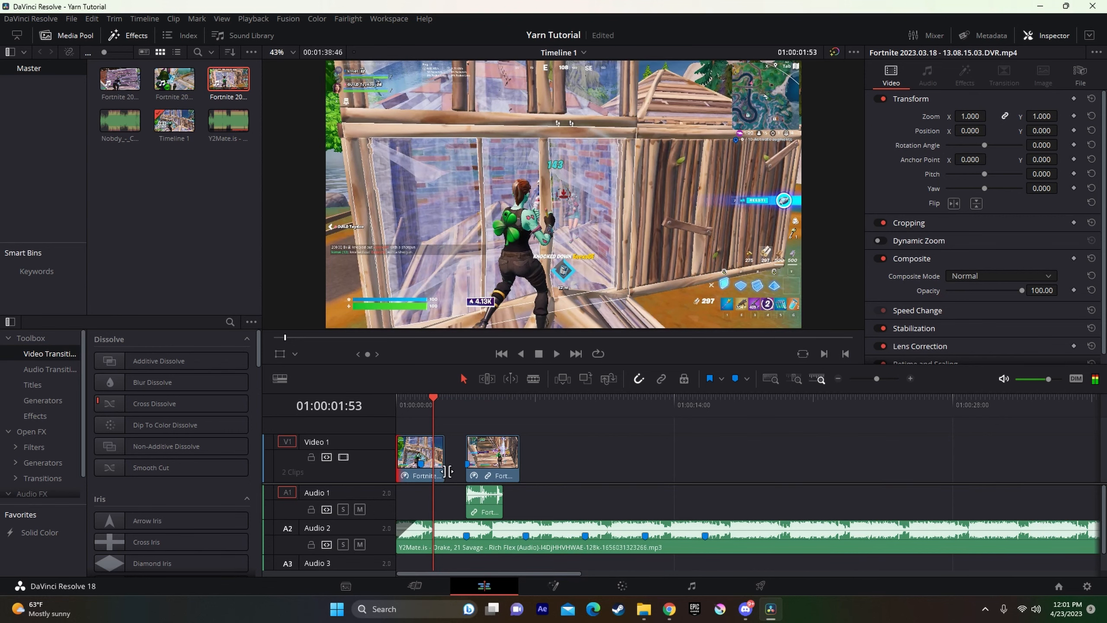
drag(446, 469, 434, 474)
click(477, 475)
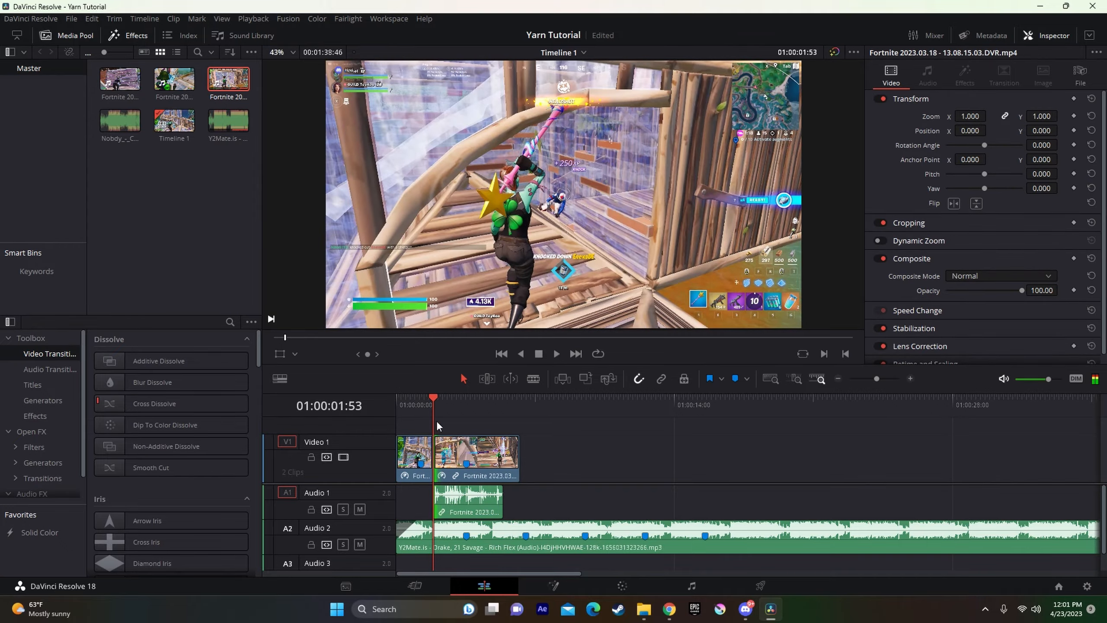
- Play the timeline from the start and check the cut between the two clips against the music
key(Home)
key(space)
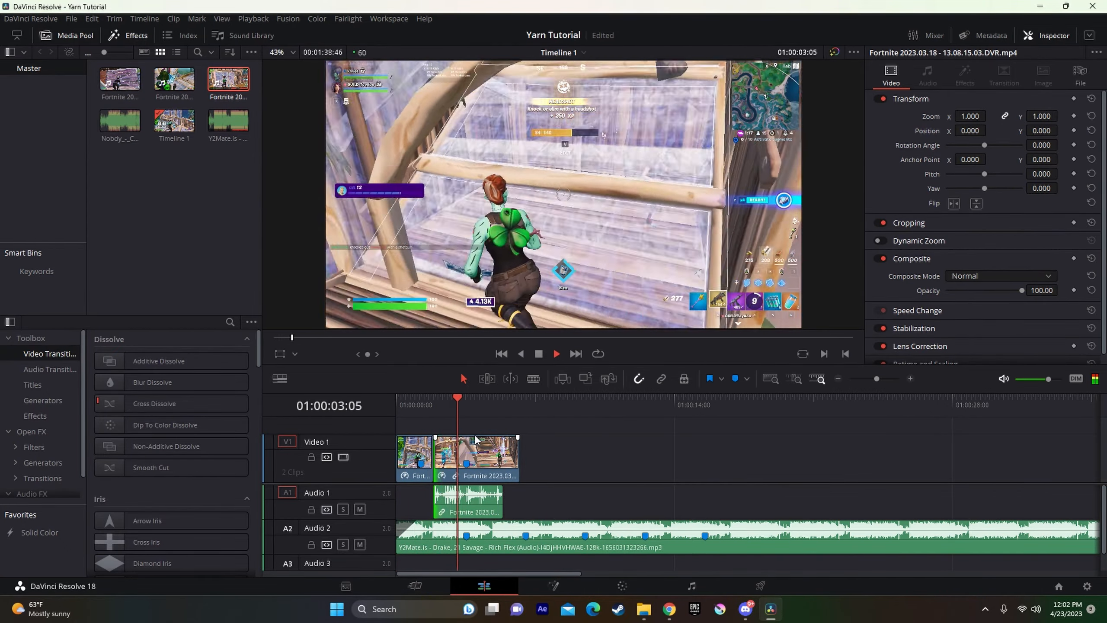
click(438, 406)
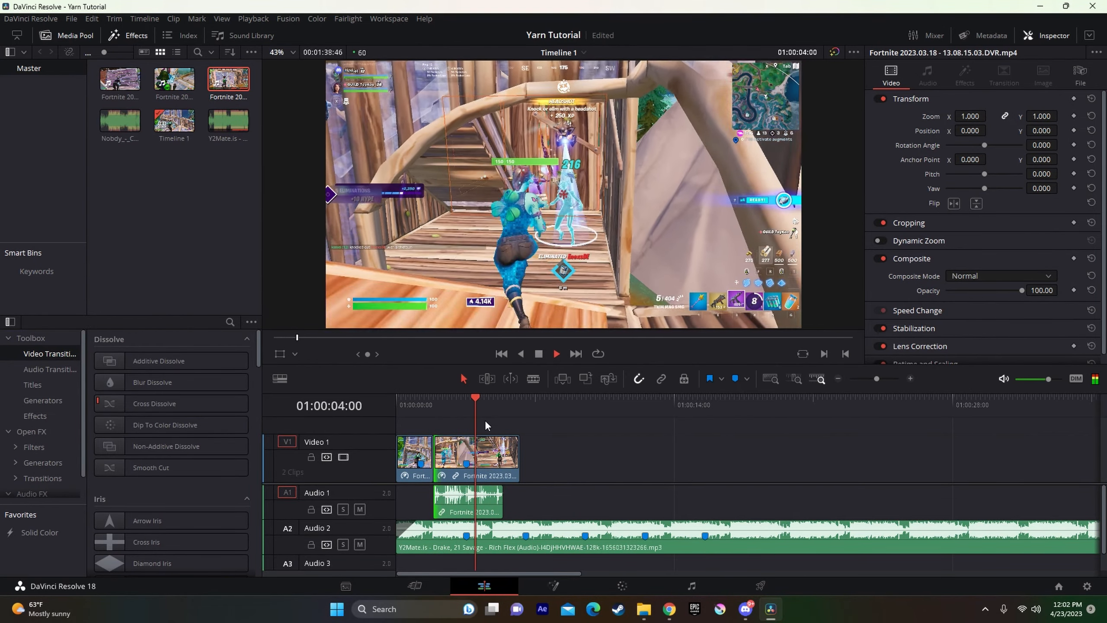
key(space)
- Add a Cross Dissolve at the cut between the two clips and set its duration to 20 frames
click(433, 405)
drag(152, 403, 433, 454)
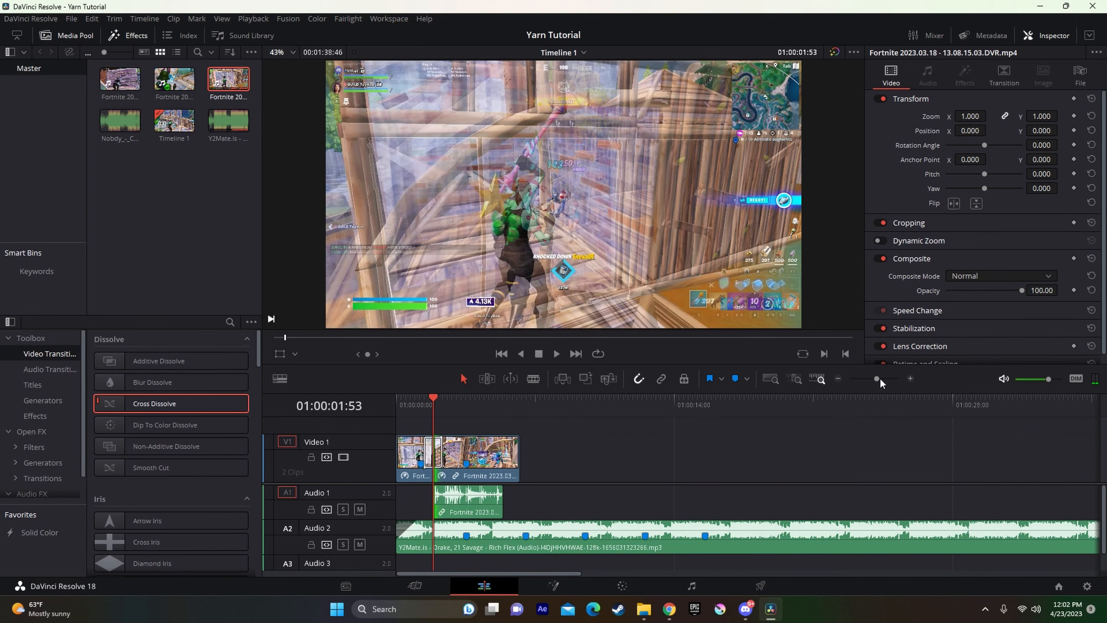
drag(880, 380, 889, 379)
click(680, 453)
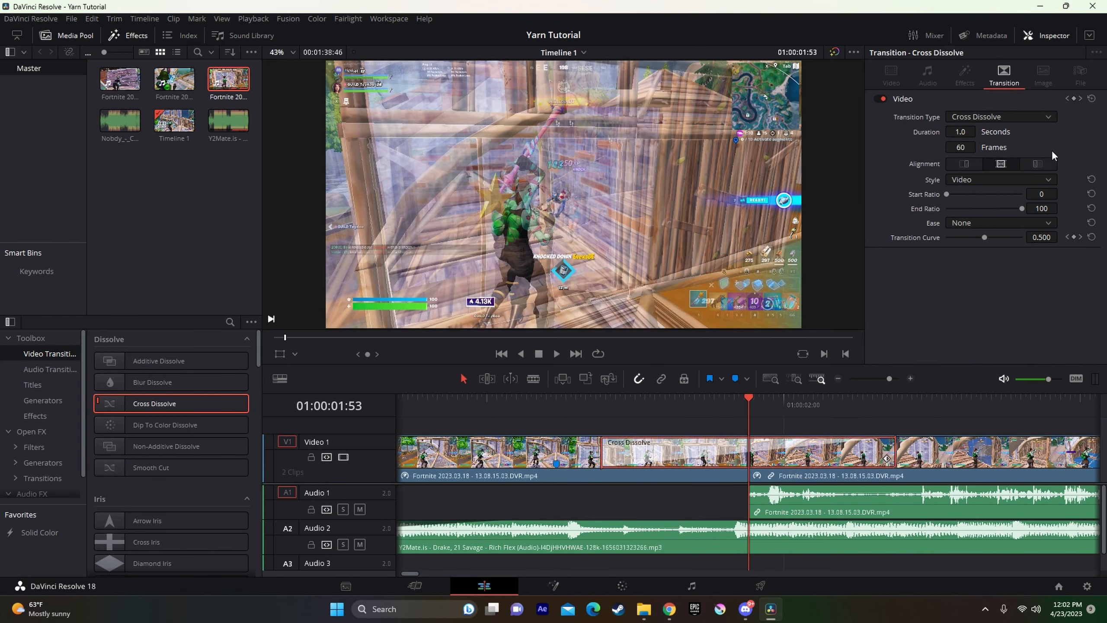
text(20)
key(Return)
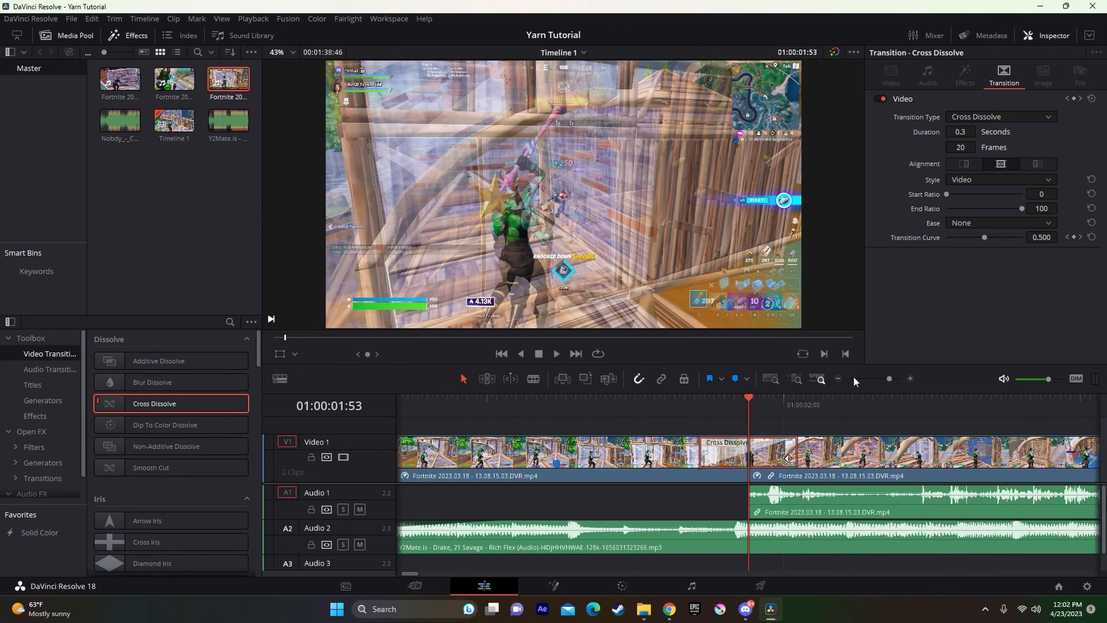
- Play the sequence from the start and check the dissolve between the clips
drag(890, 378, 876, 389)
key(Home)
key(space)
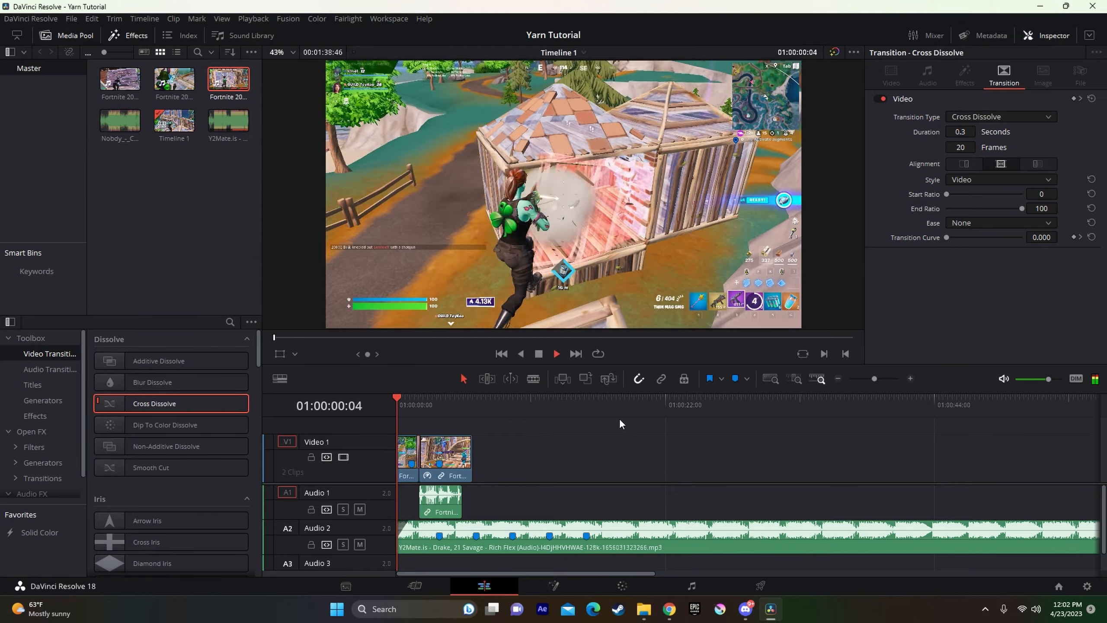
click(609, 419)
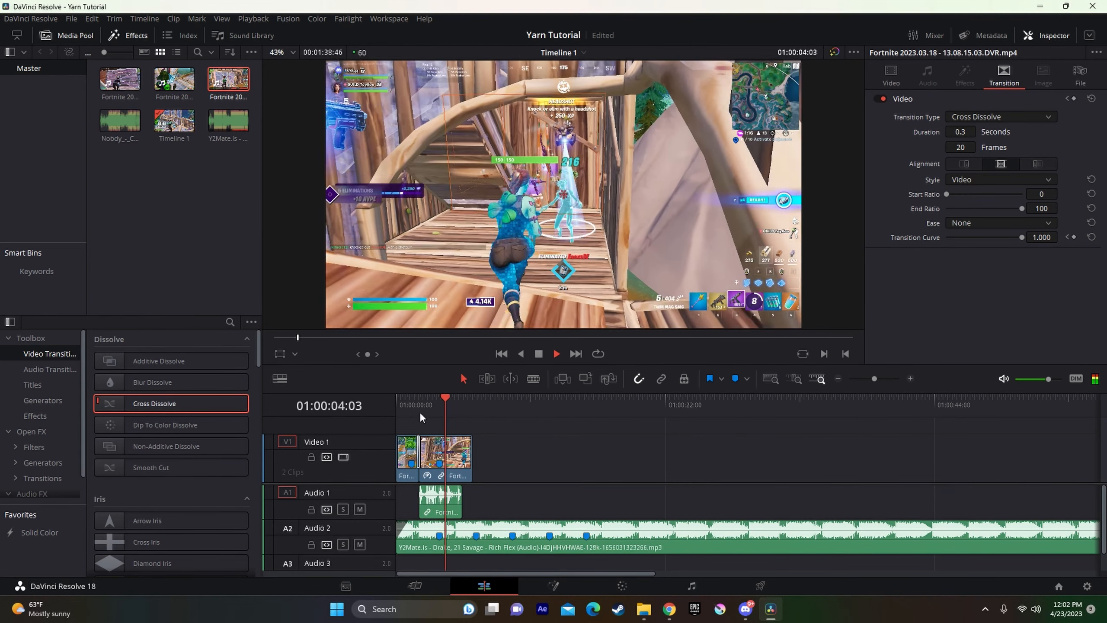
key(space)
key(Home)
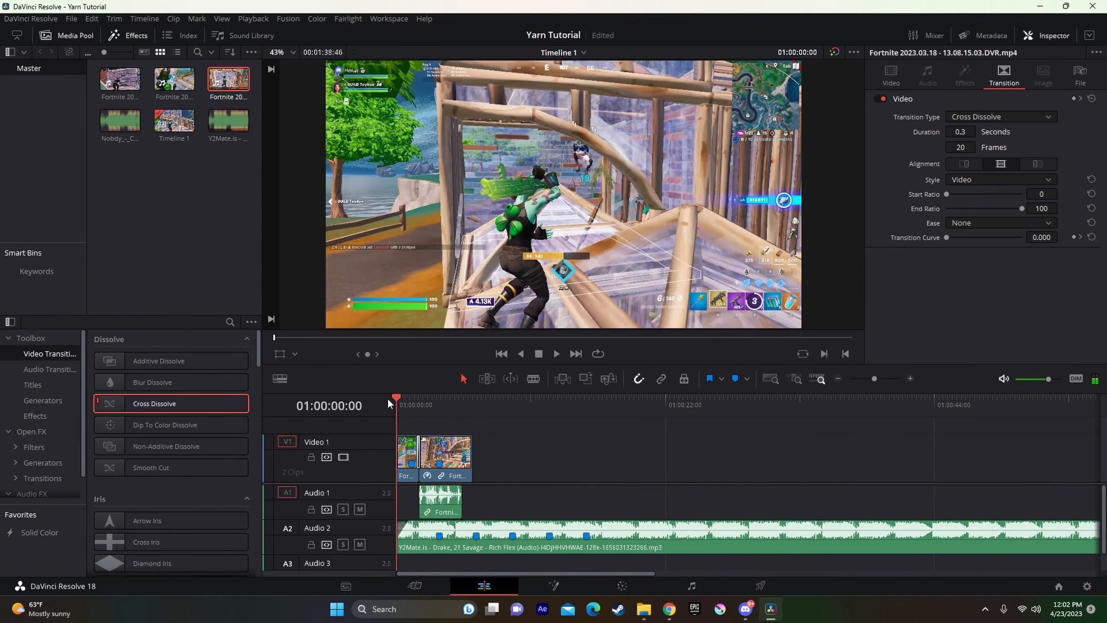
- Add a fade-in to the start of the opening clip and play the sequence from the beginning
drag(876, 378, 884, 378)
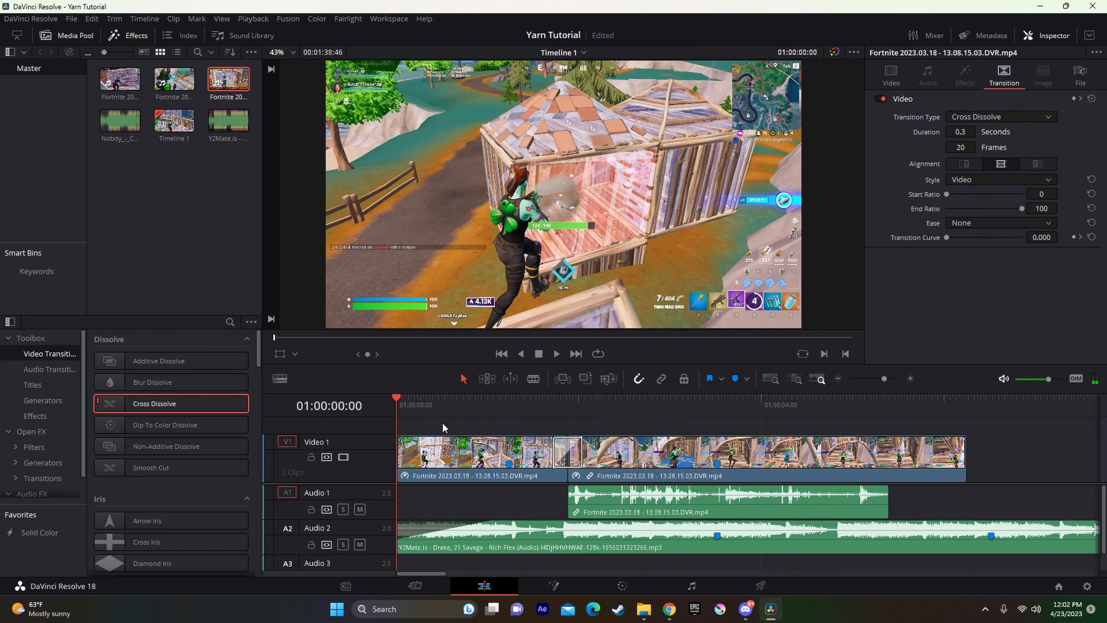
drag(397, 435, 486, 436)
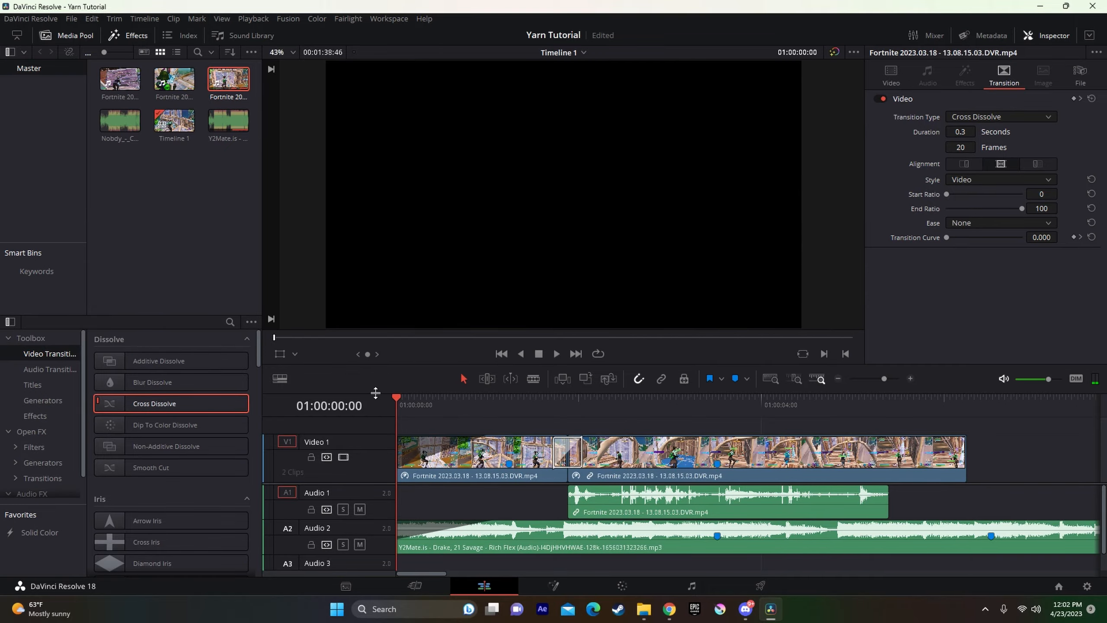
key(space)
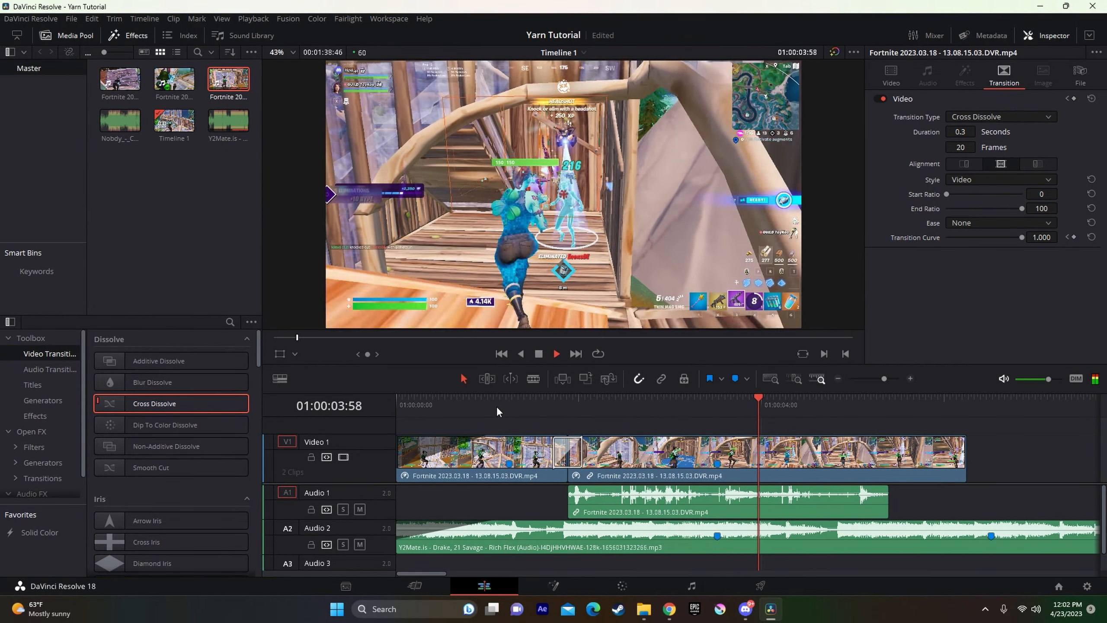
- Play the second clip several times against the music to find the beat for its ending
drag(496, 406, 375, 406)
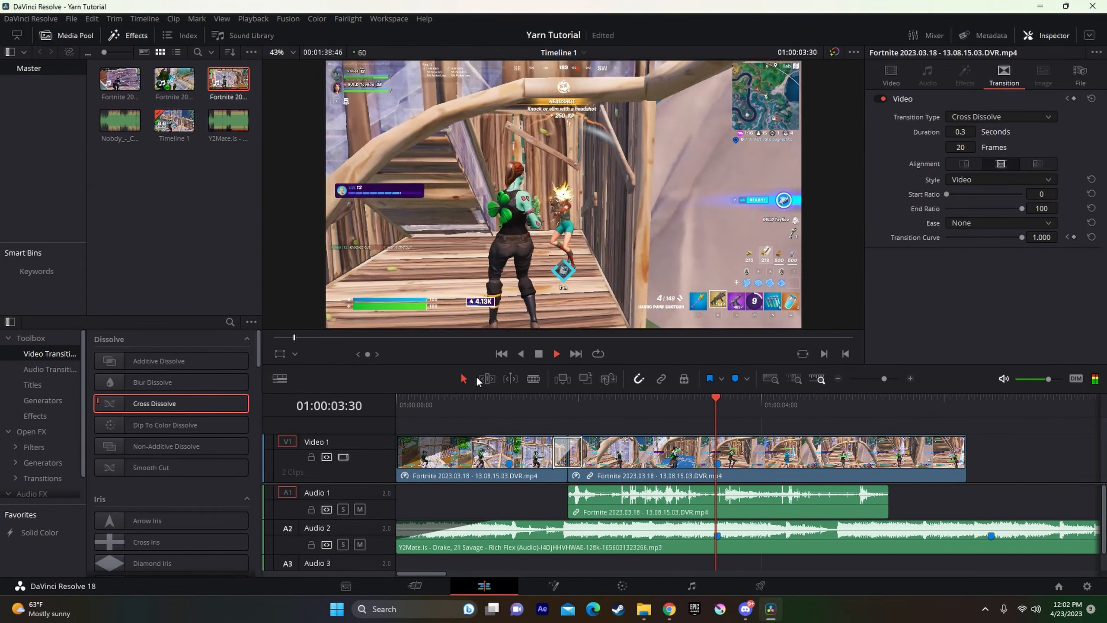
key(space)
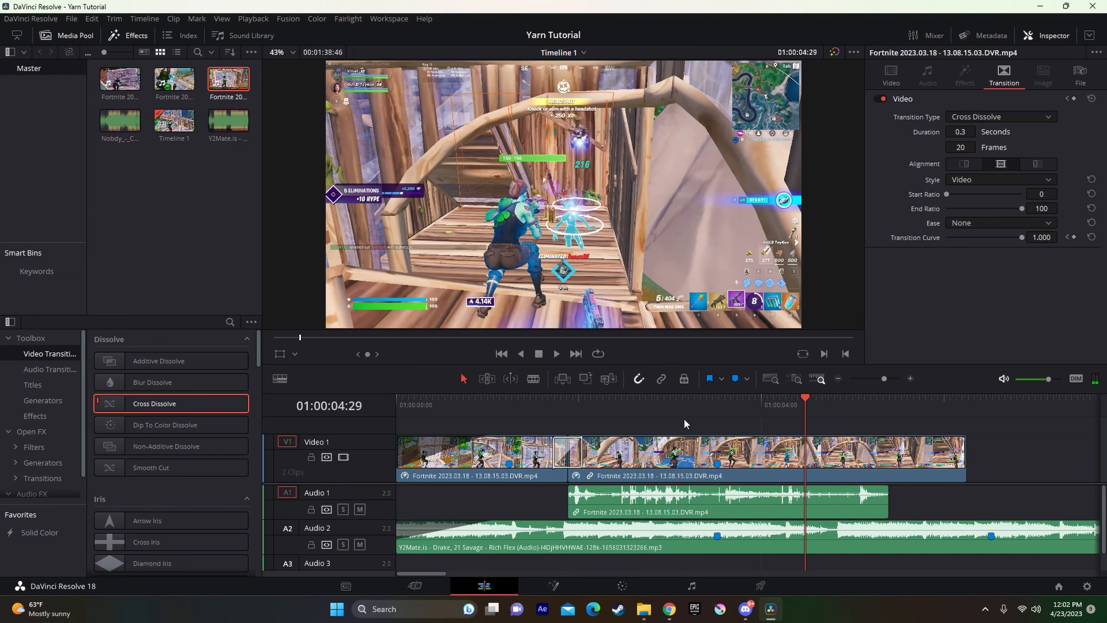
click(672, 414)
key(space)
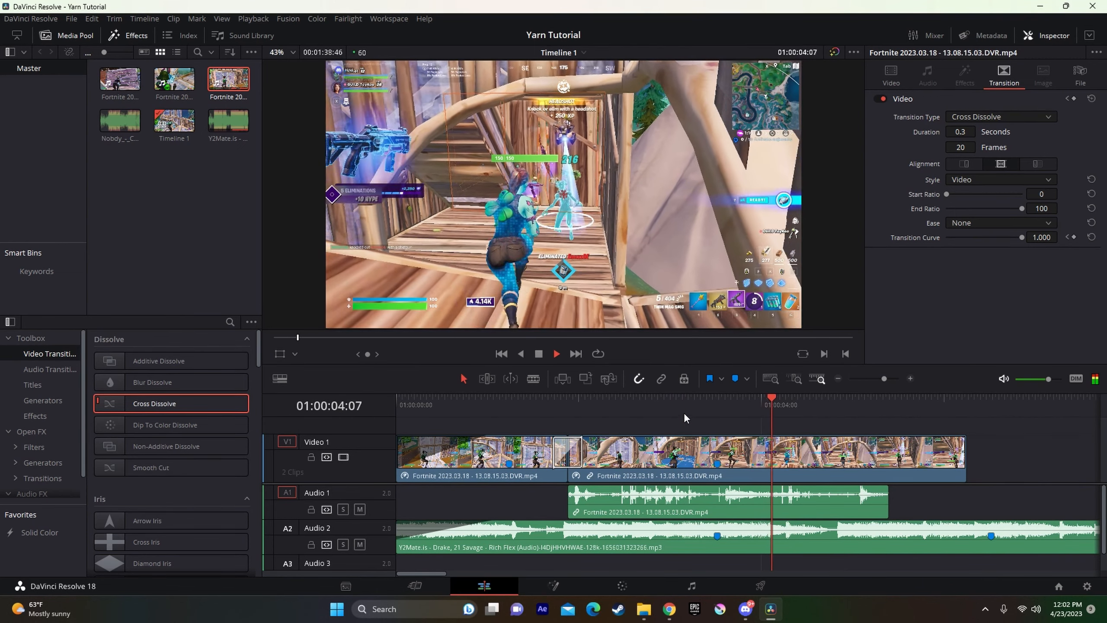
- Trim the end of the second clip's video and audio to the music beat at about 01:00:04:50
click(834, 418)
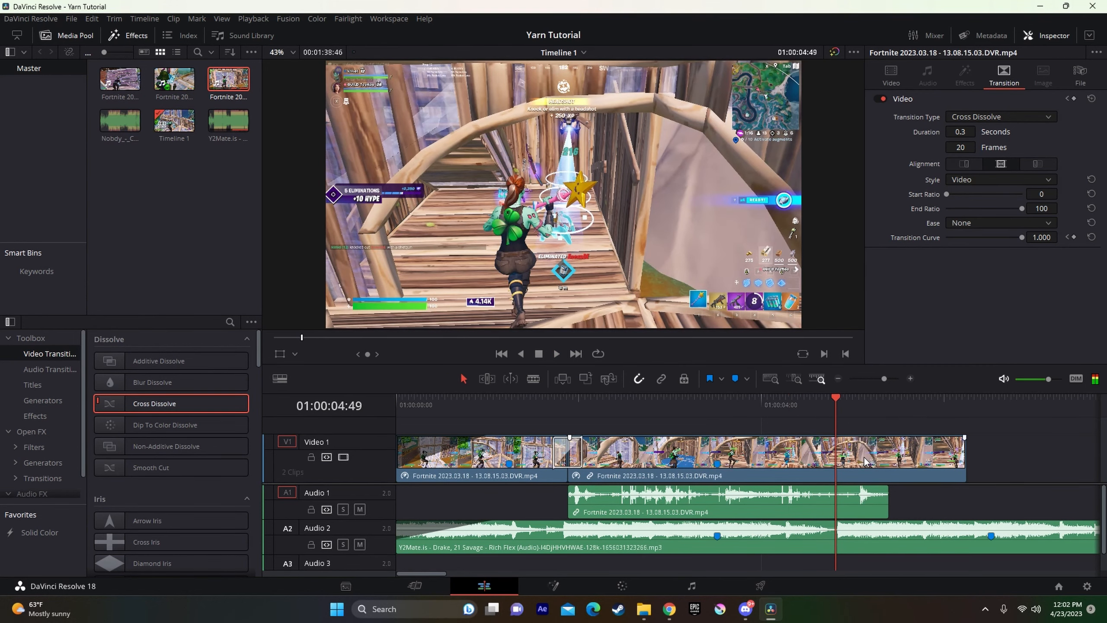
drag(963, 454, 835, 453)
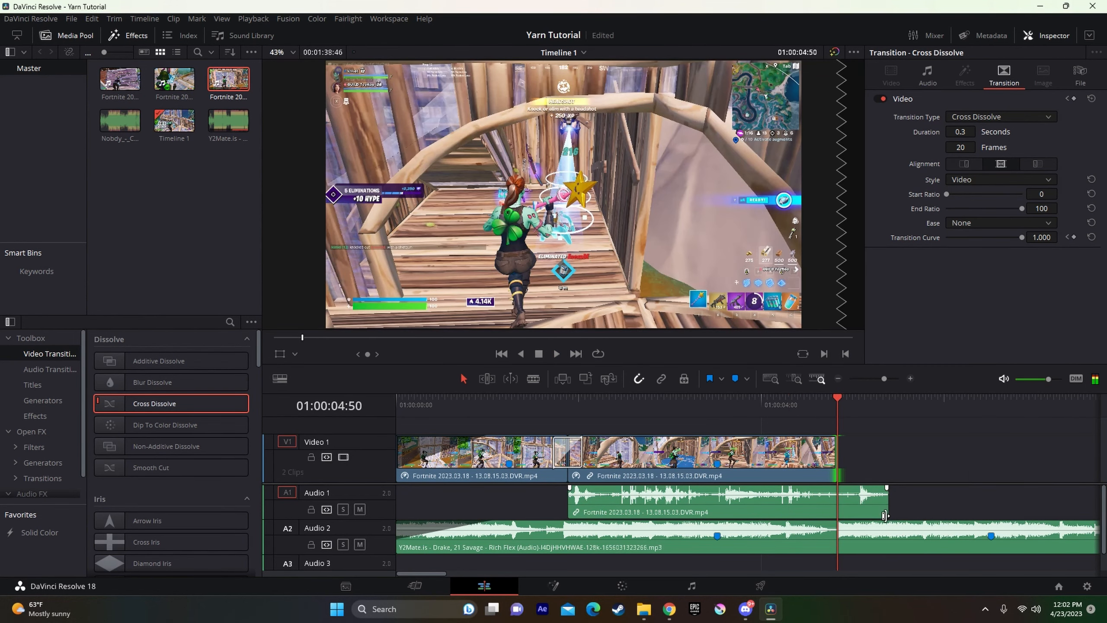
drag(884, 516, 836, 515)
- Play back the trimmed ending of the second clip and inspect the music around its end point
click(690, 401)
key(space)
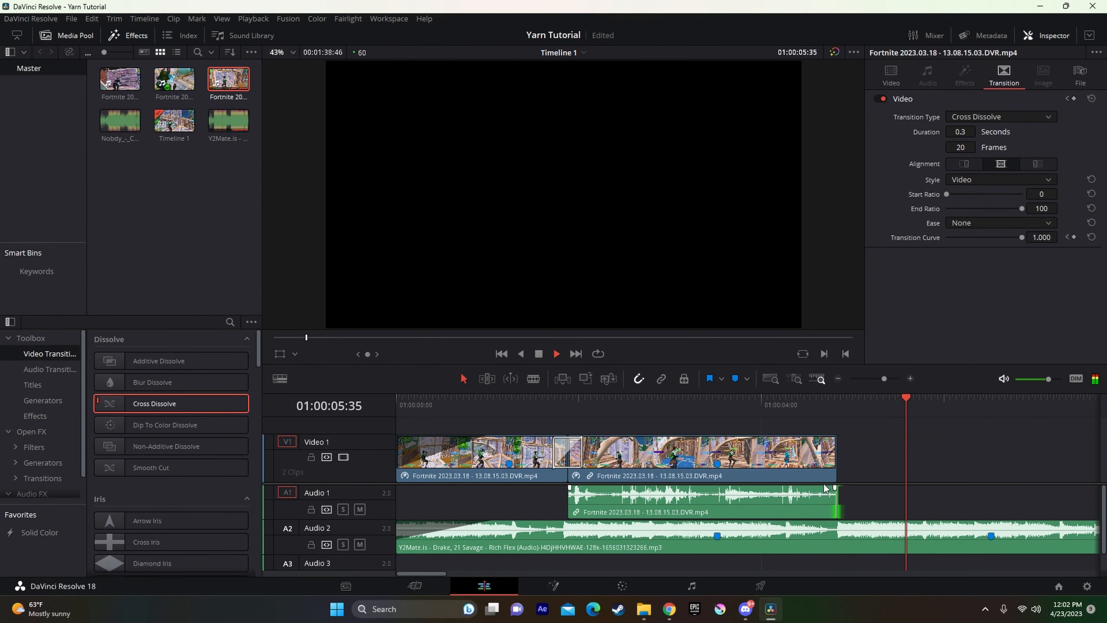
key(space)
click(897, 484)
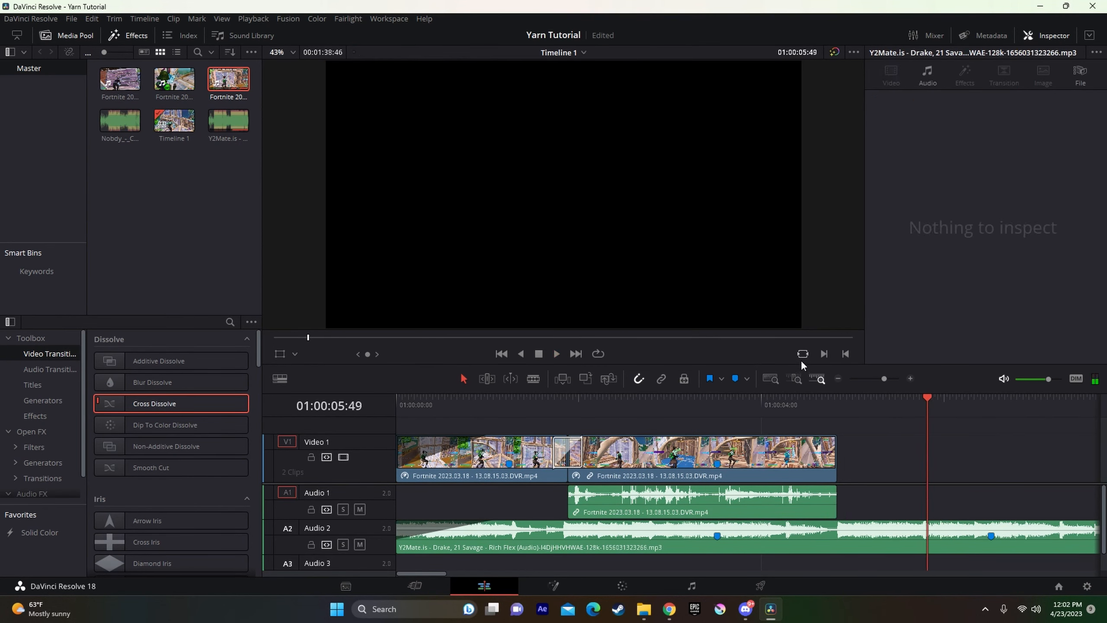
mouse_move(884, 378)
mouse_down()
mouse_move(873, 379)
mouse_move(884, 382)
mouse_up()
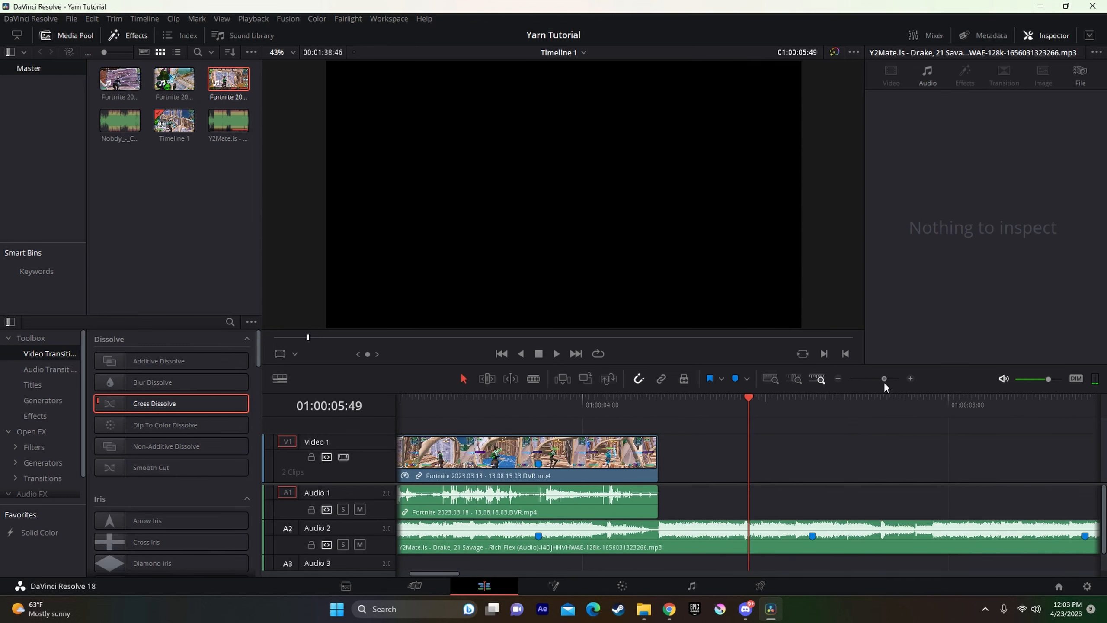
click(625, 410)
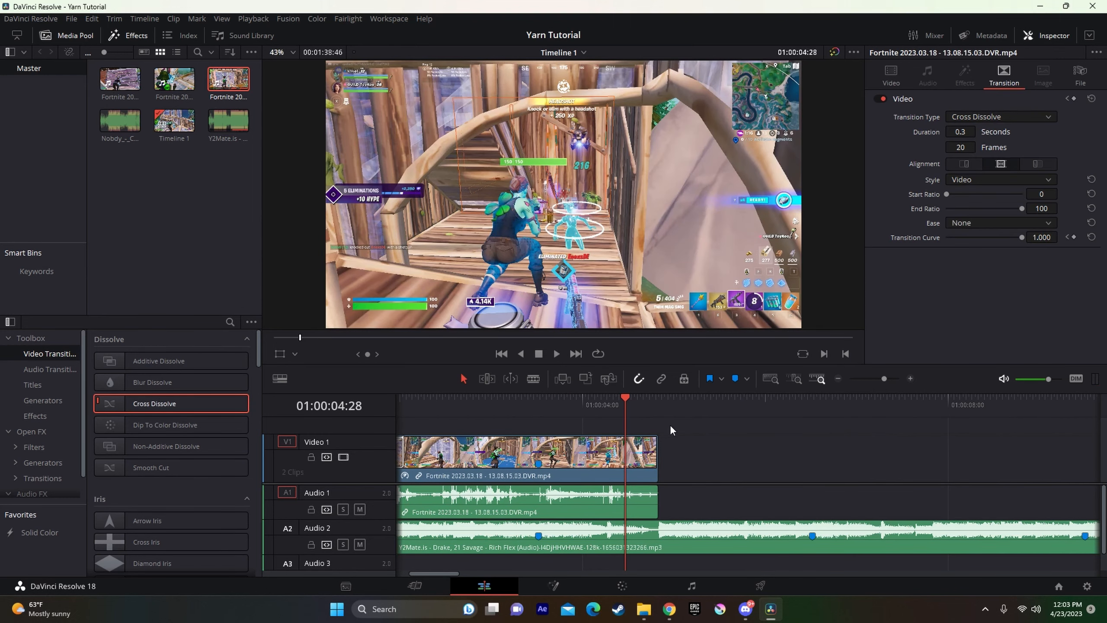
key(Down)
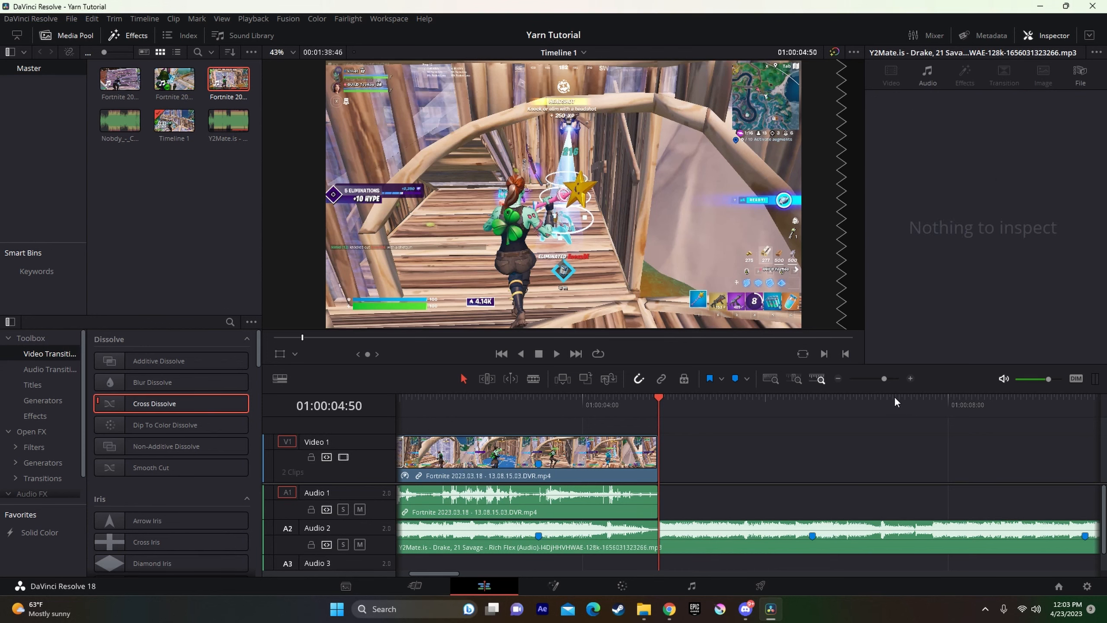
drag(883, 378, 877, 379)
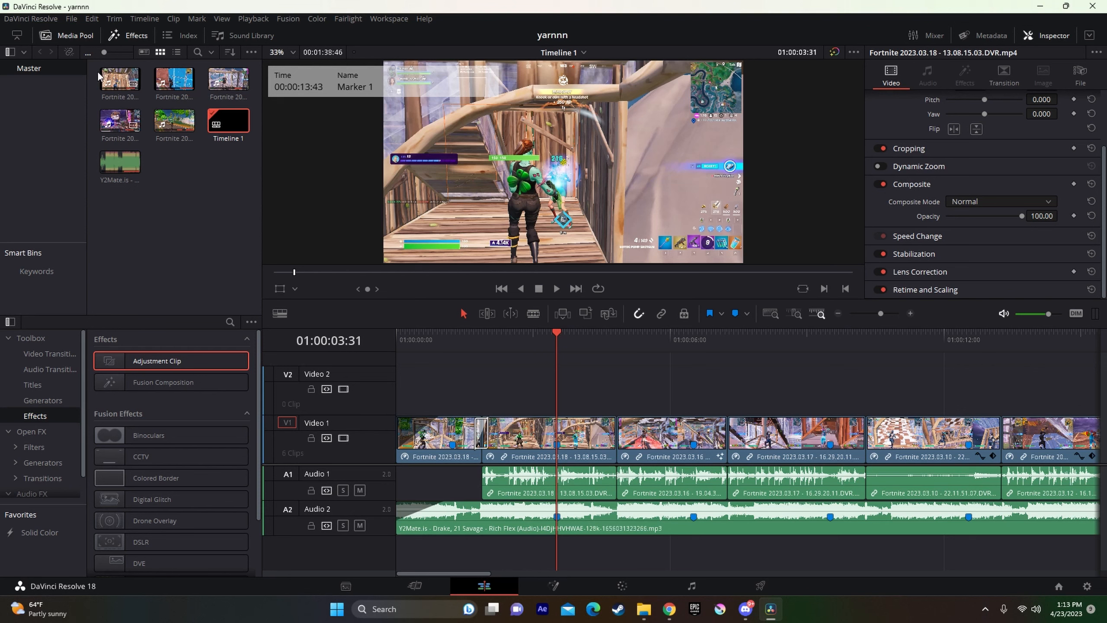
- Add an Adjustment Clip on Video 2 at the beat marker at 01:00:03:31 and open it in Fusion
drag(142, 354, 552, 383)
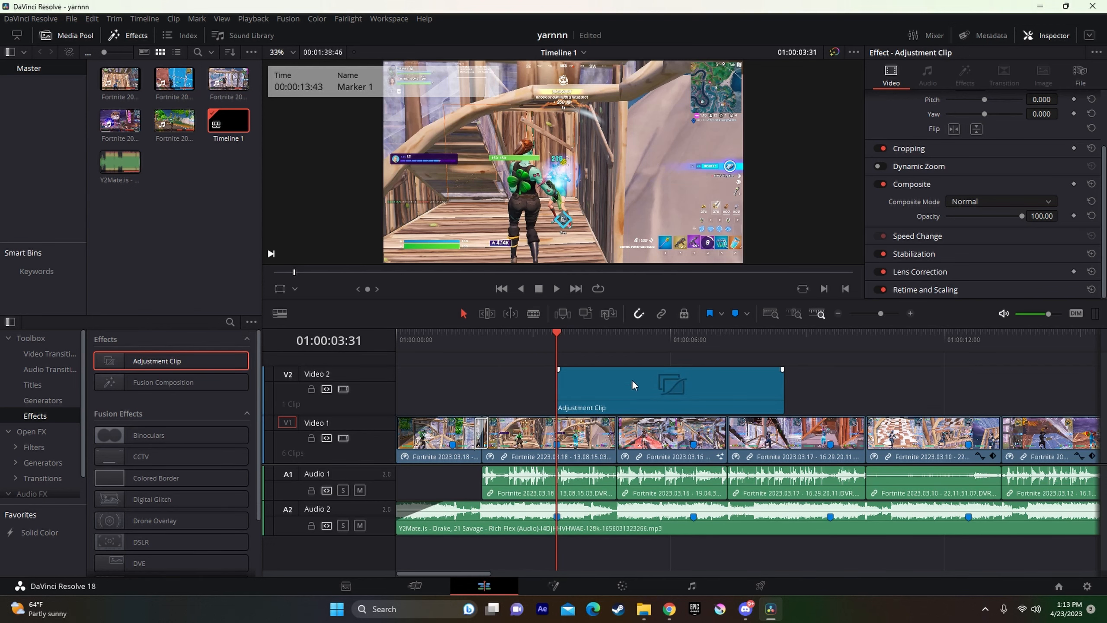
right_click(631, 378)
click(709, 545)
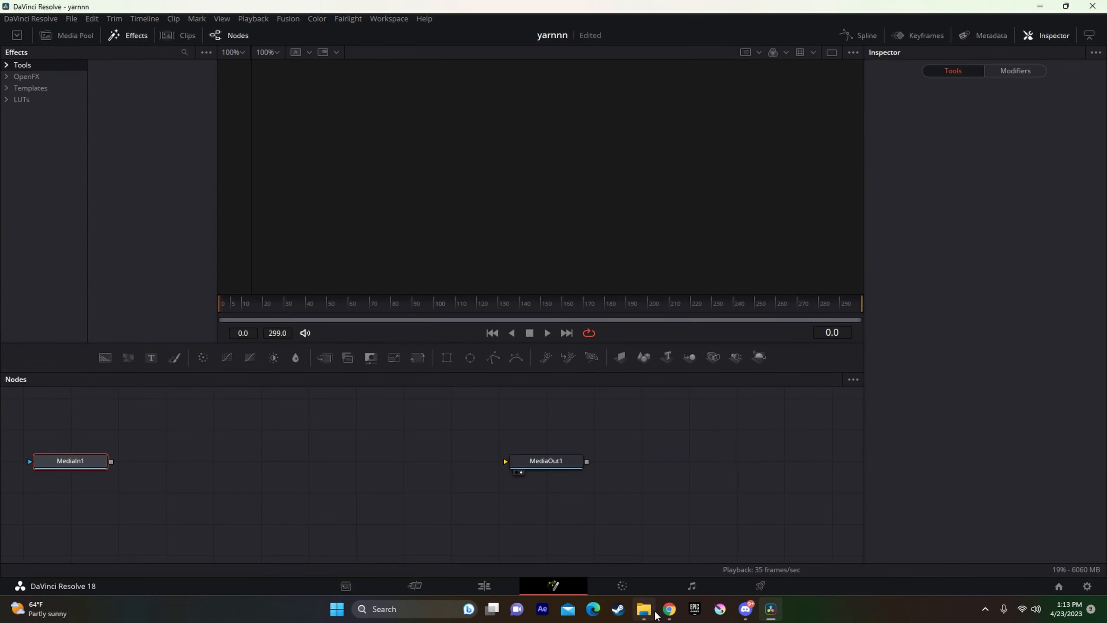
- Add the Yarn Shockwave Impact.setting preset, connect its nodes between MediaIn1 and MediaOut1, and preview the effect
click(643, 608)
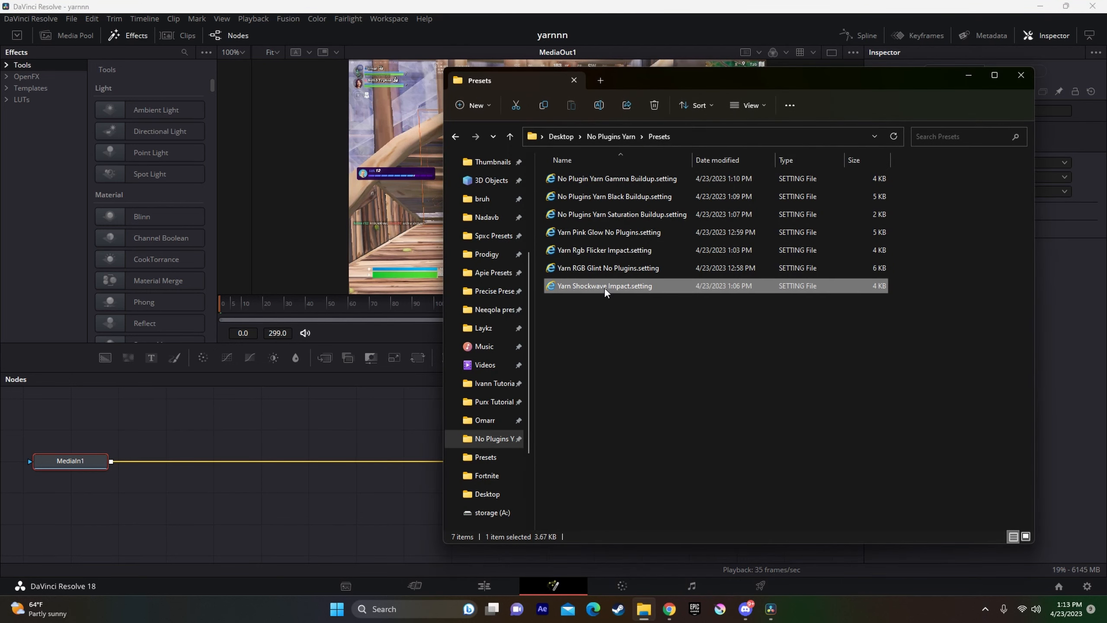
drag(605, 288, 334, 428)
drag(506, 463, 292, 428)
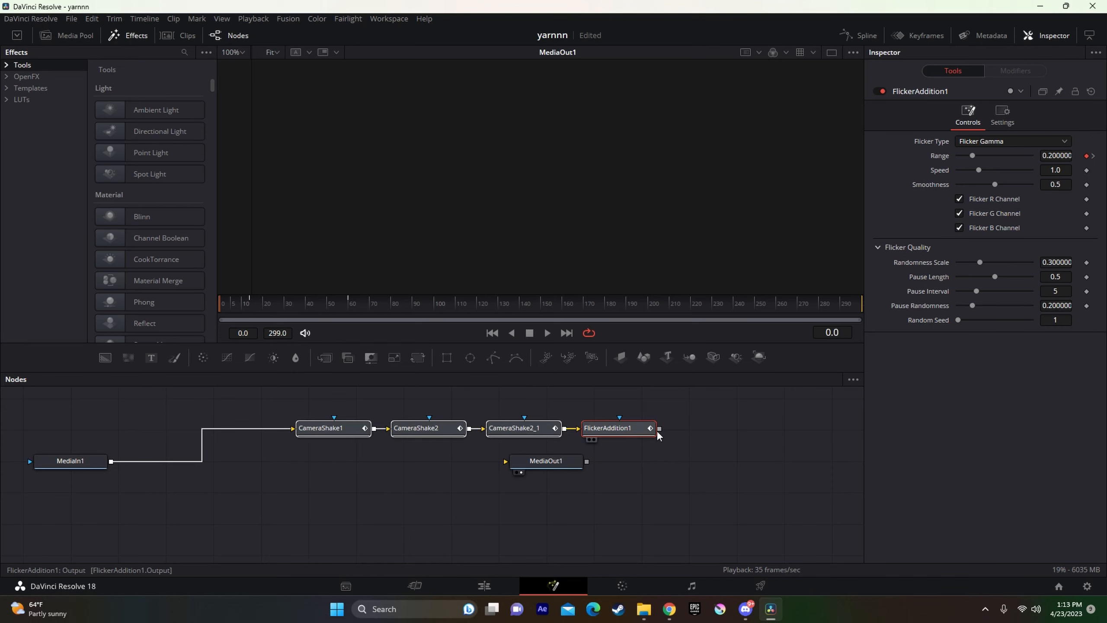
drag(659, 427, 741, 466)
key(space)
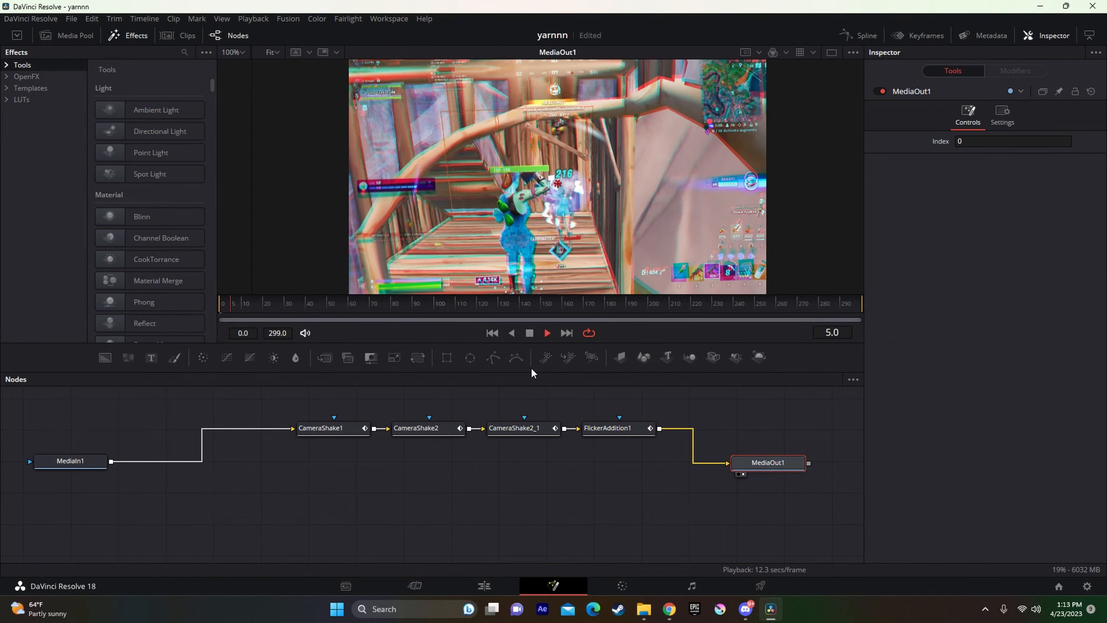
- Back in the edit timeline, split the adjustment clip at 01:00:04:50 where the clip below ends and delete the remainder
click(505, 584)
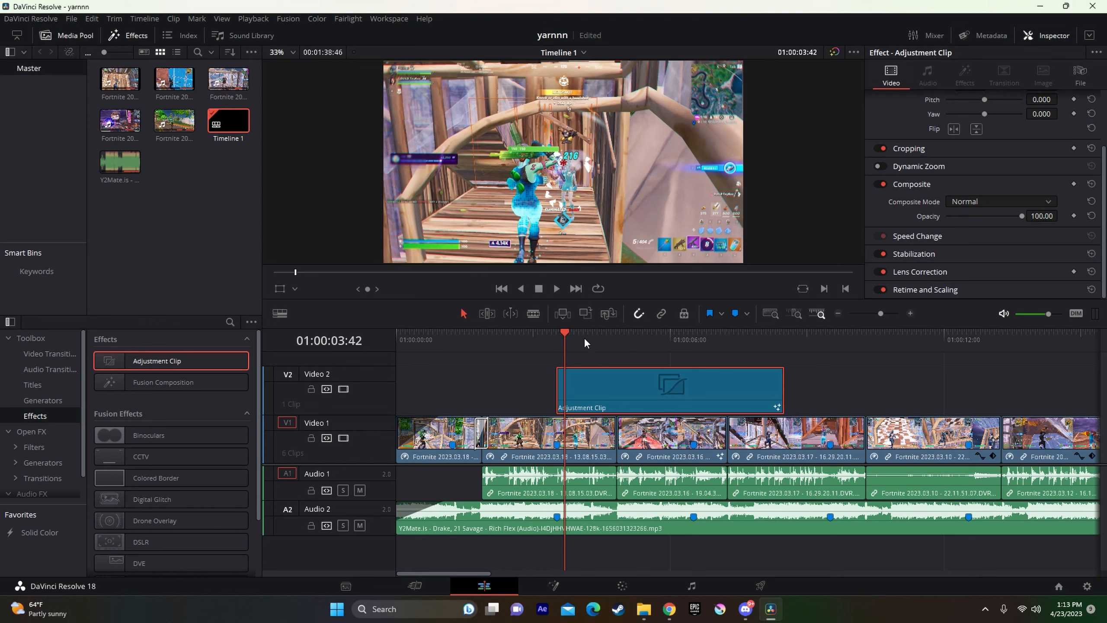
drag(584, 338, 616, 337)
key(ctrl+b)
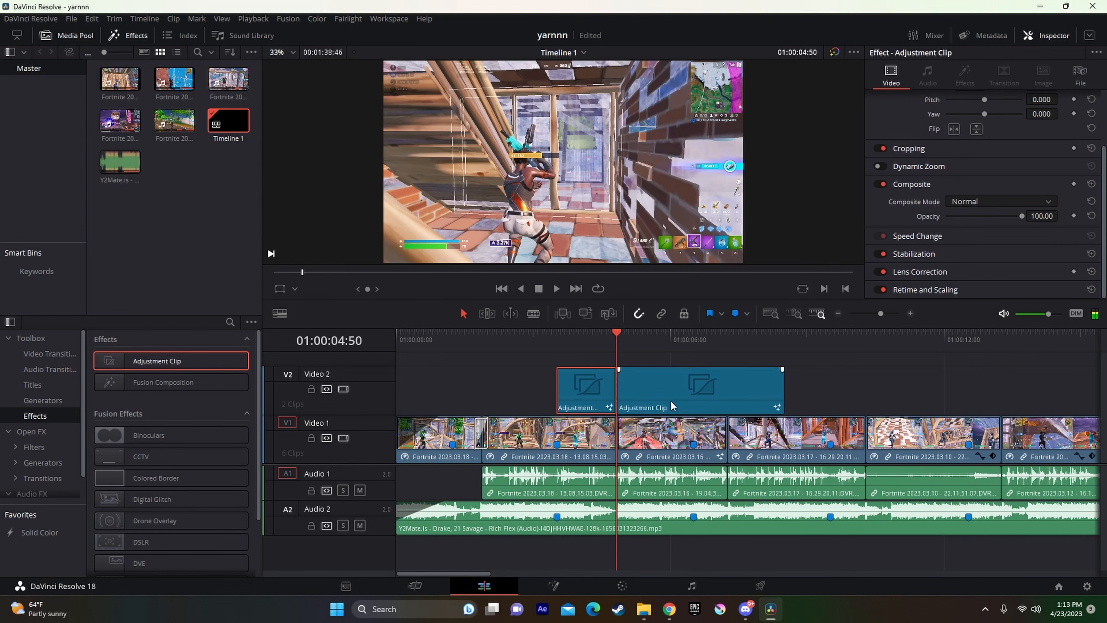
click(666, 397)
key(Delete)
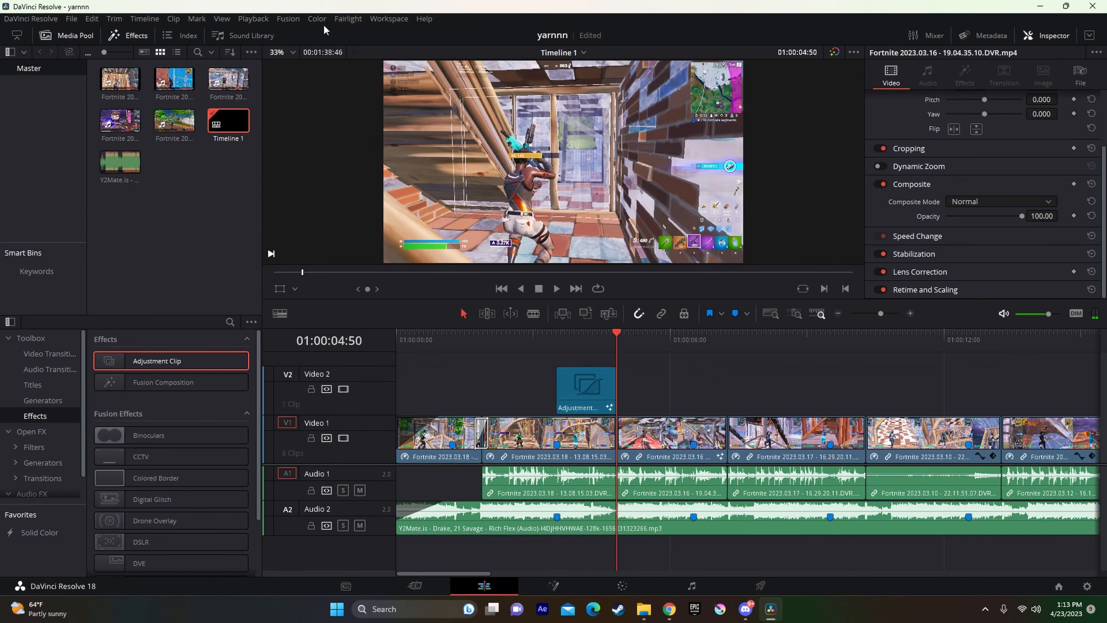
- Turn on render caching for the timeline and cache the color output of the shockwave adjustment clip
click(253, 19)
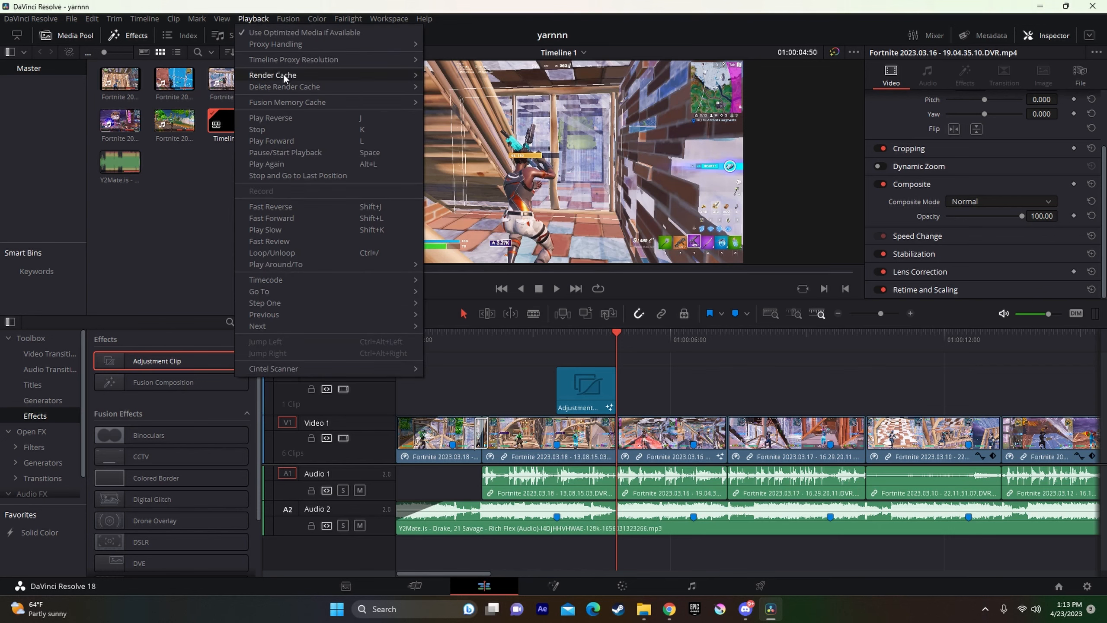
mouse_move(279, 73)
click(445, 87)
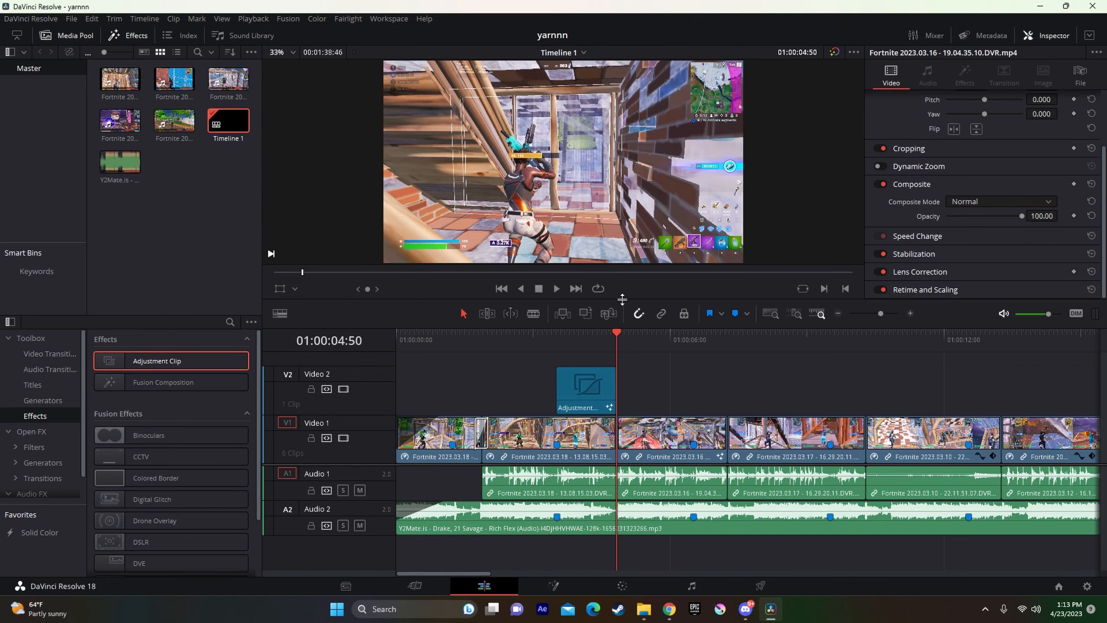
right_click(574, 385)
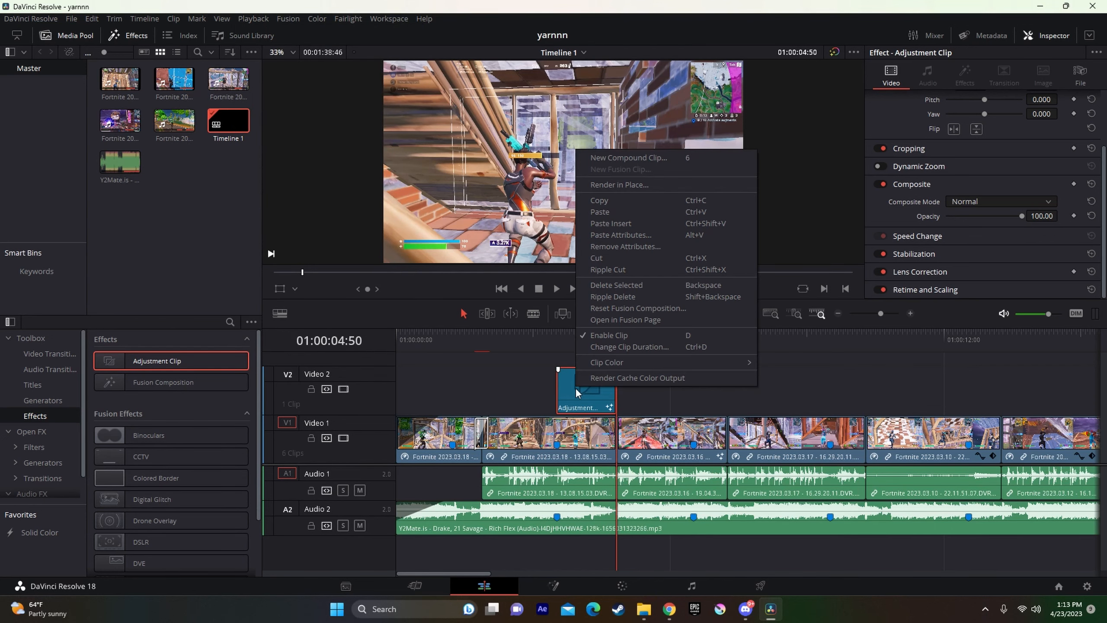
click(614, 375)
click(549, 357)
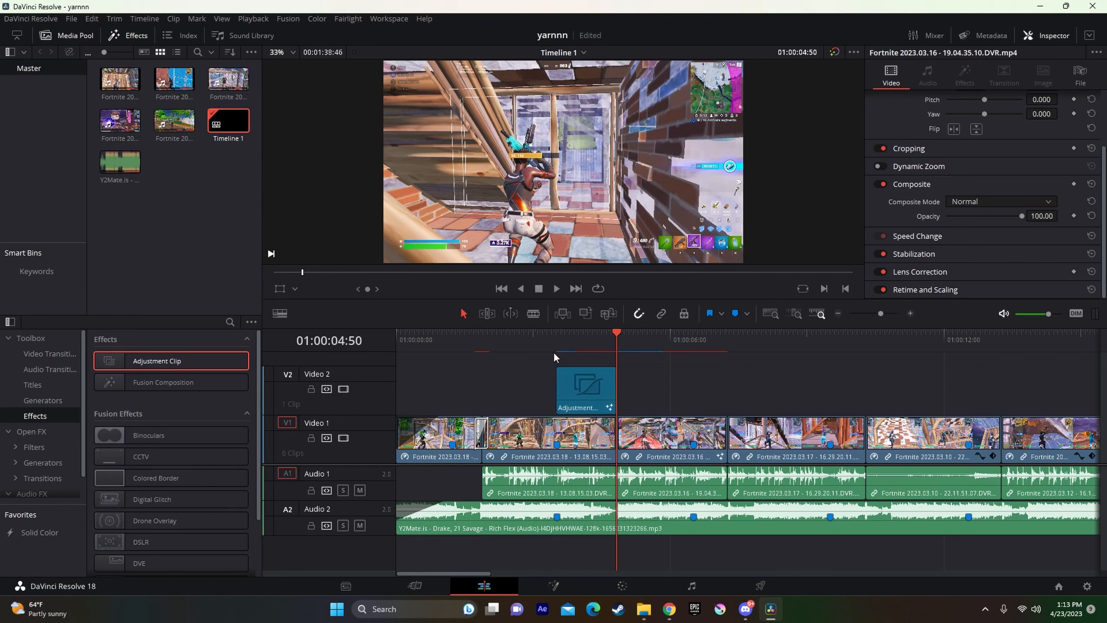
- Play the section around the first adjustment clip repeatedly to check the shockwave impact against the beat
click(543, 341)
key(space)
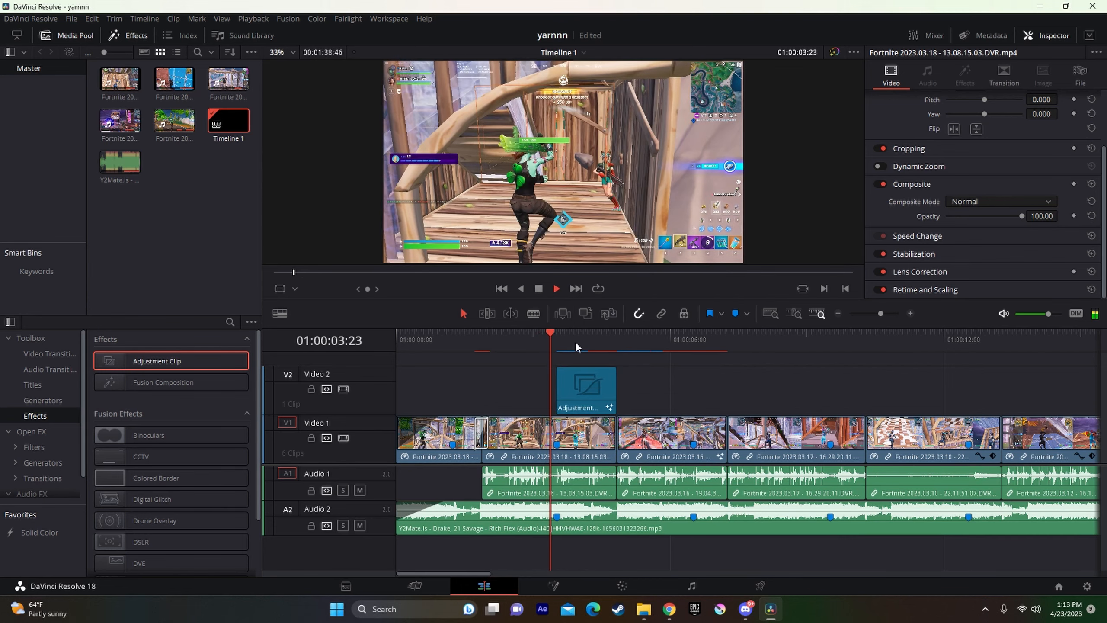
key(space)
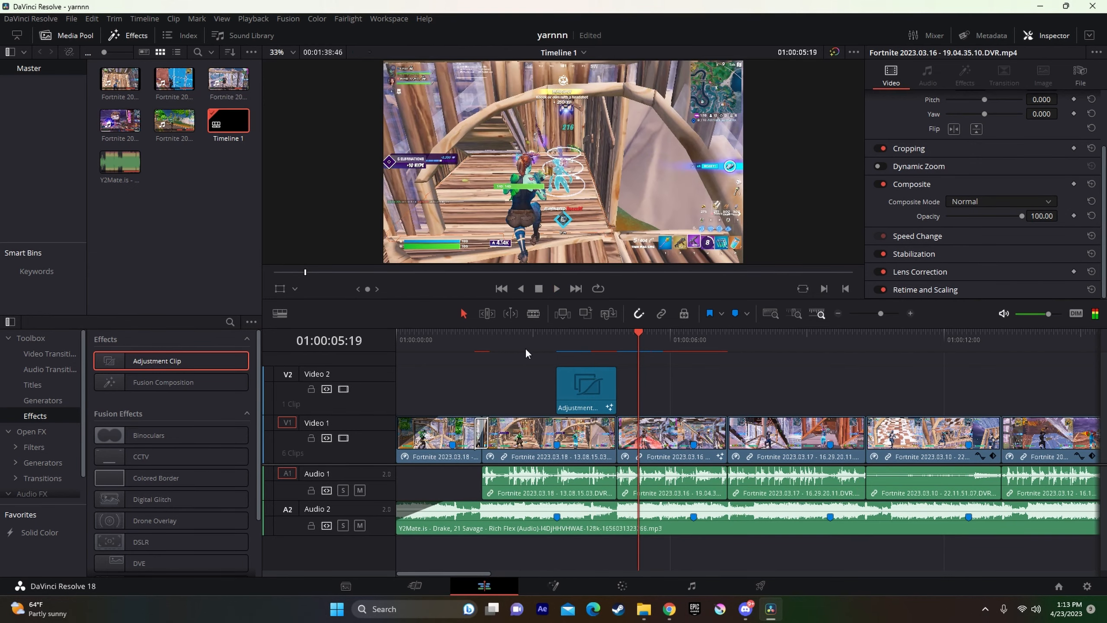
click(527, 337)
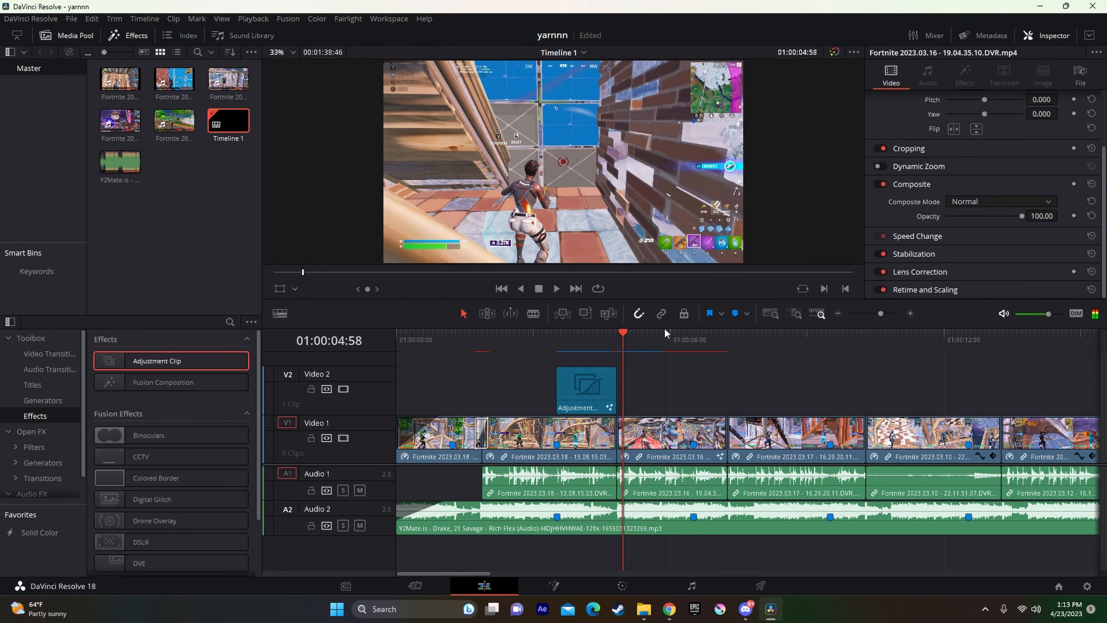
click(536, 339)
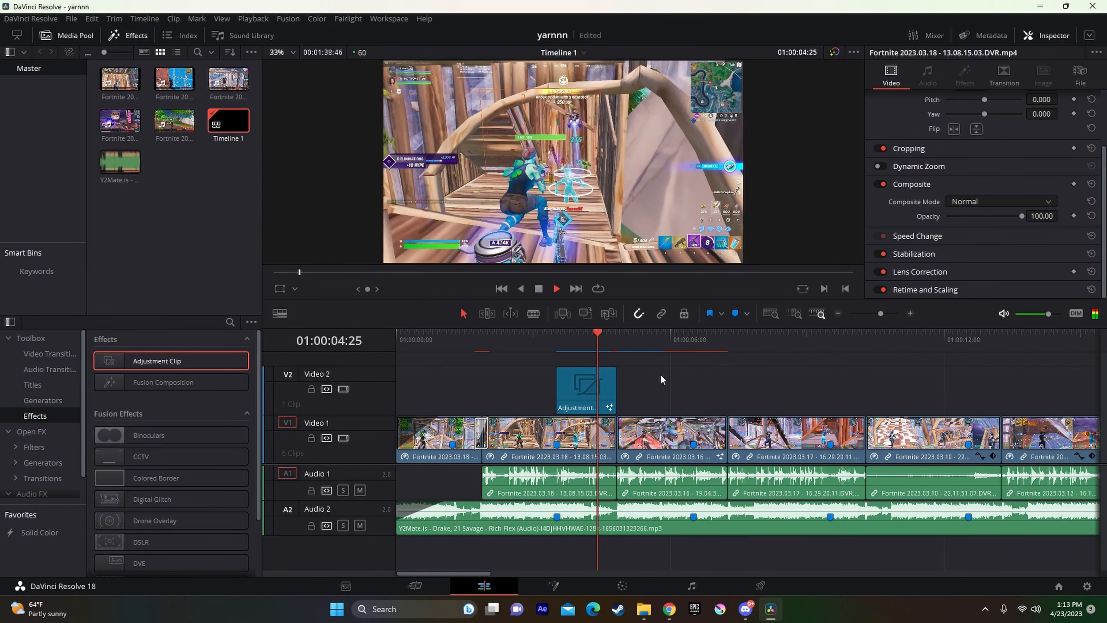
- Add another Adjustment Clip on Video 2 at the beat marker at 01:00:06:31 and open it in Fusion
mouse_move(649, 344)
mouse_down()
mouse_move(675, 348)
mouse_move(700, 466)
mouse_up()
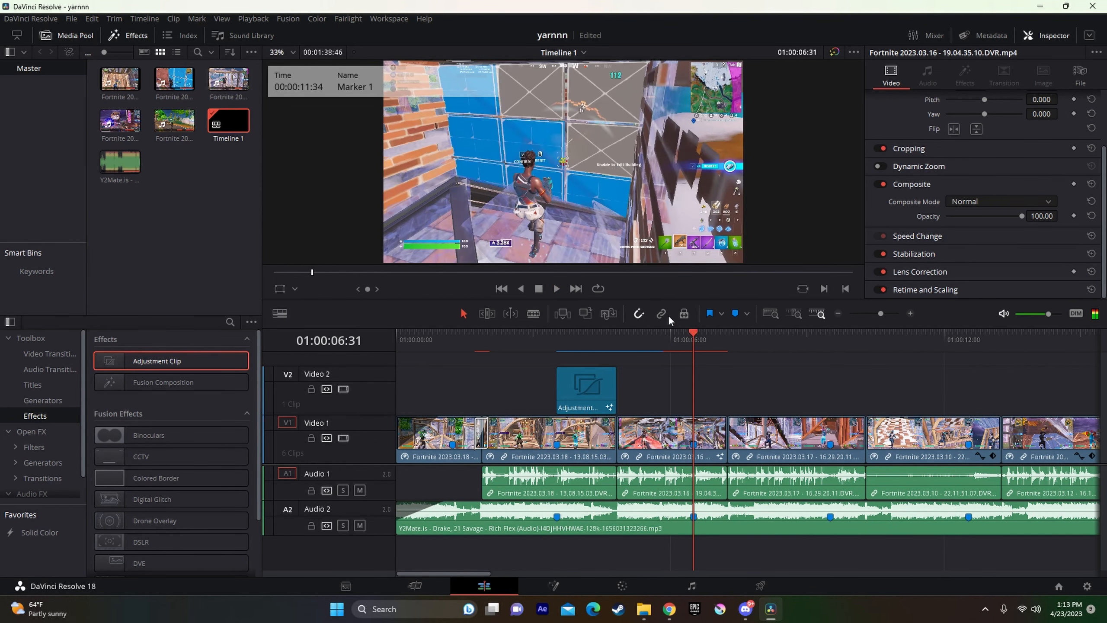
drag(146, 349, 694, 400)
right_click(726, 386)
click(756, 323)
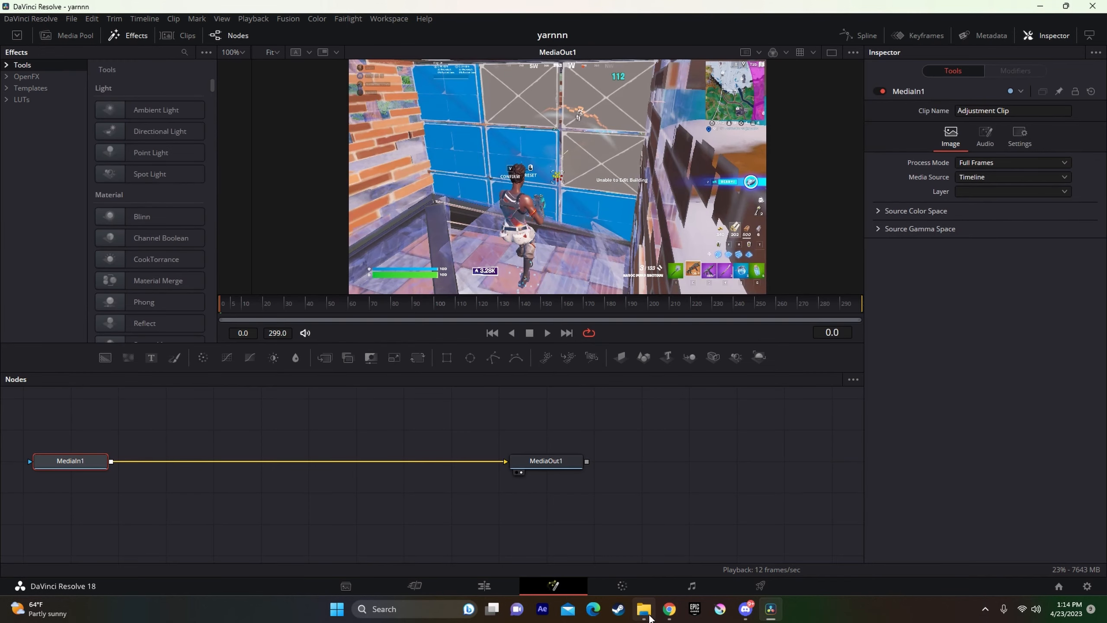
- Add the Yarn Rgb Flicker Impact.setting preset and connect its node chain between MediaIn1 and MediaOut1
click(645, 610)
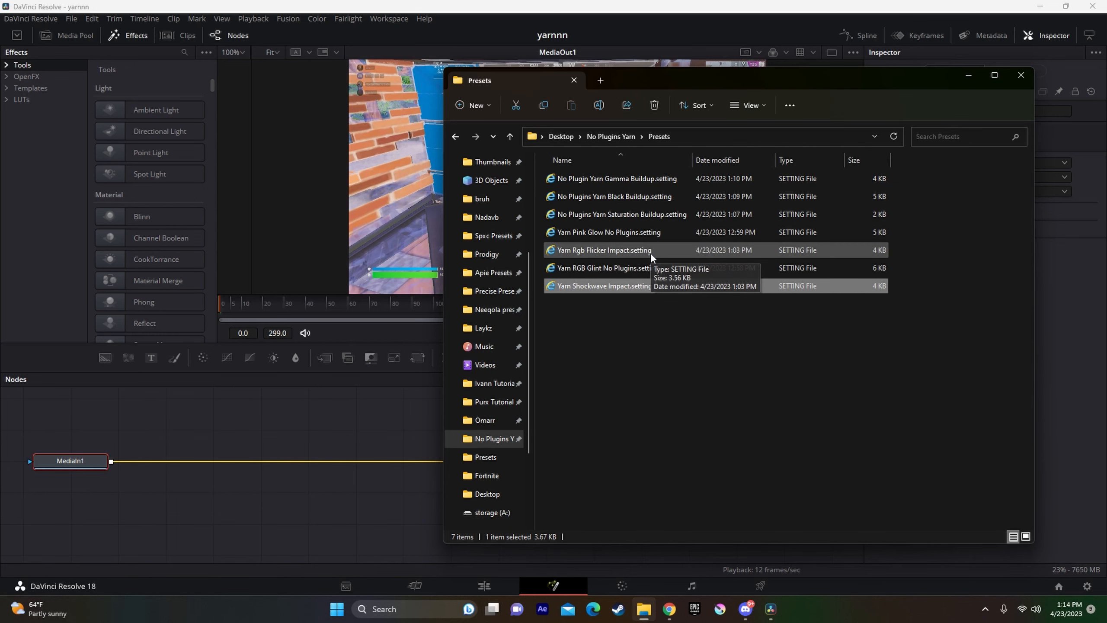
drag(650, 253, 304, 411)
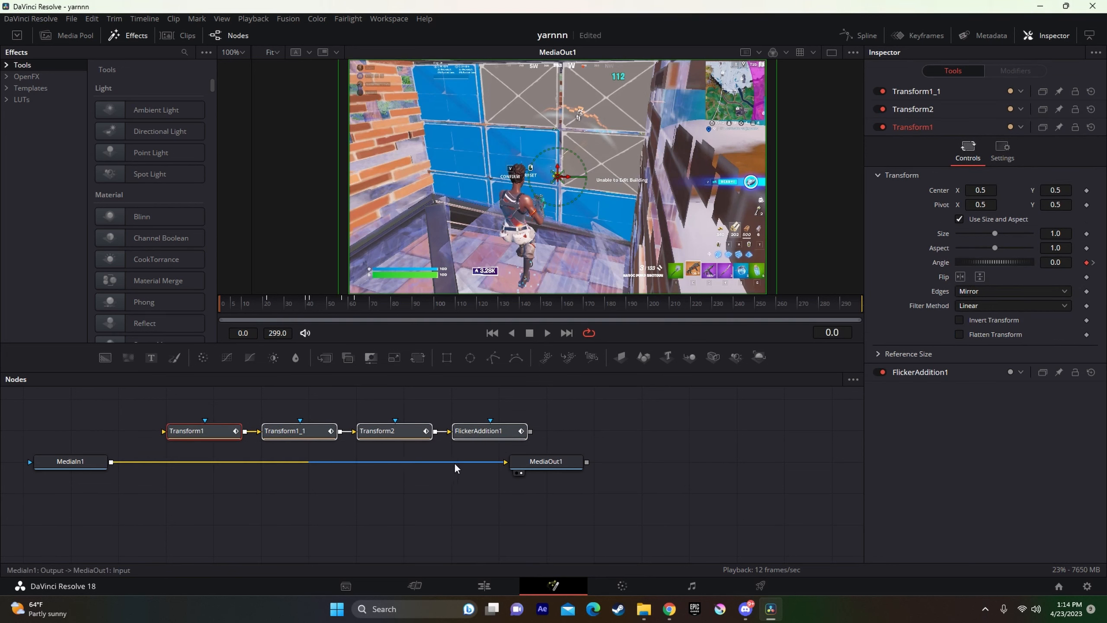
drag(454, 462, 163, 431)
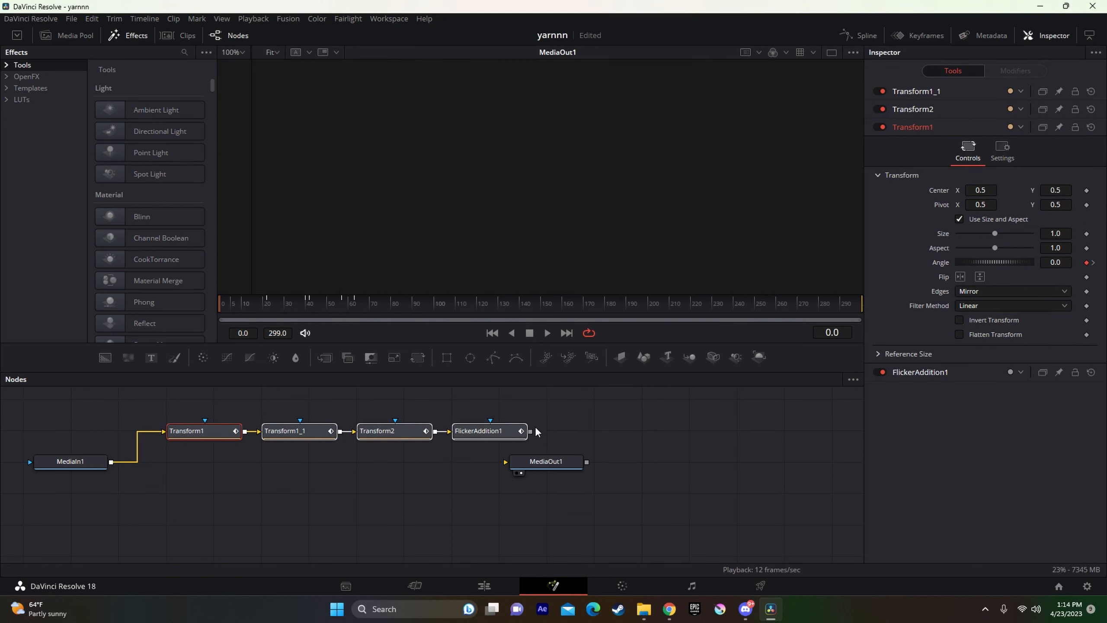
drag(530, 431, 544, 461)
- Back in the edit timeline, split the second adjustment clip at 01:00:07:16 and delete the part after the cut
click(503, 583)
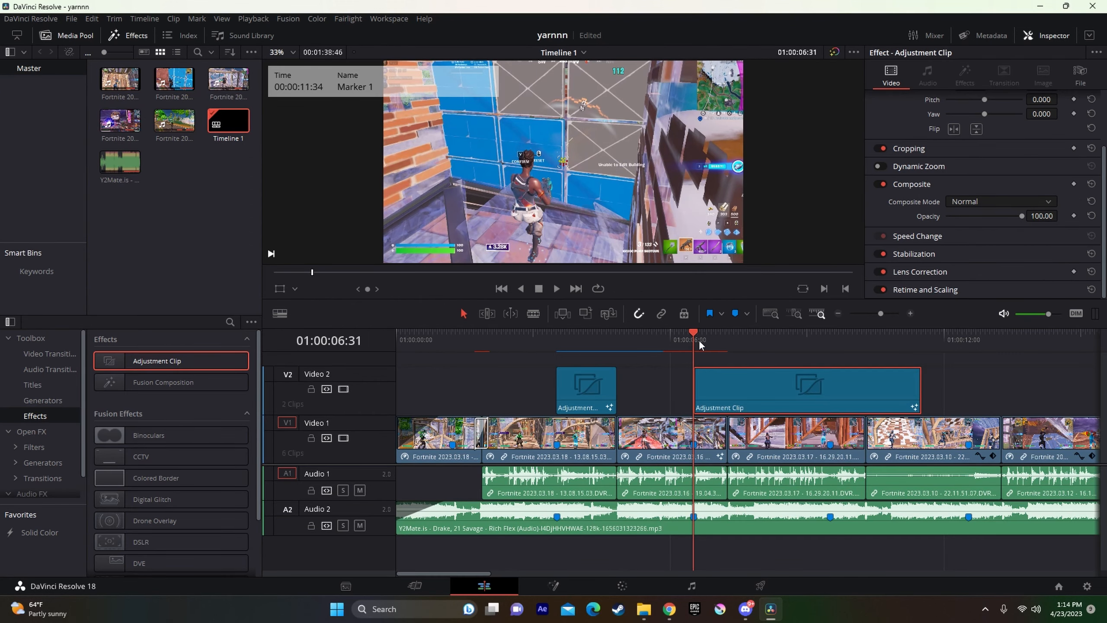
drag(699, 339, 727, 343)
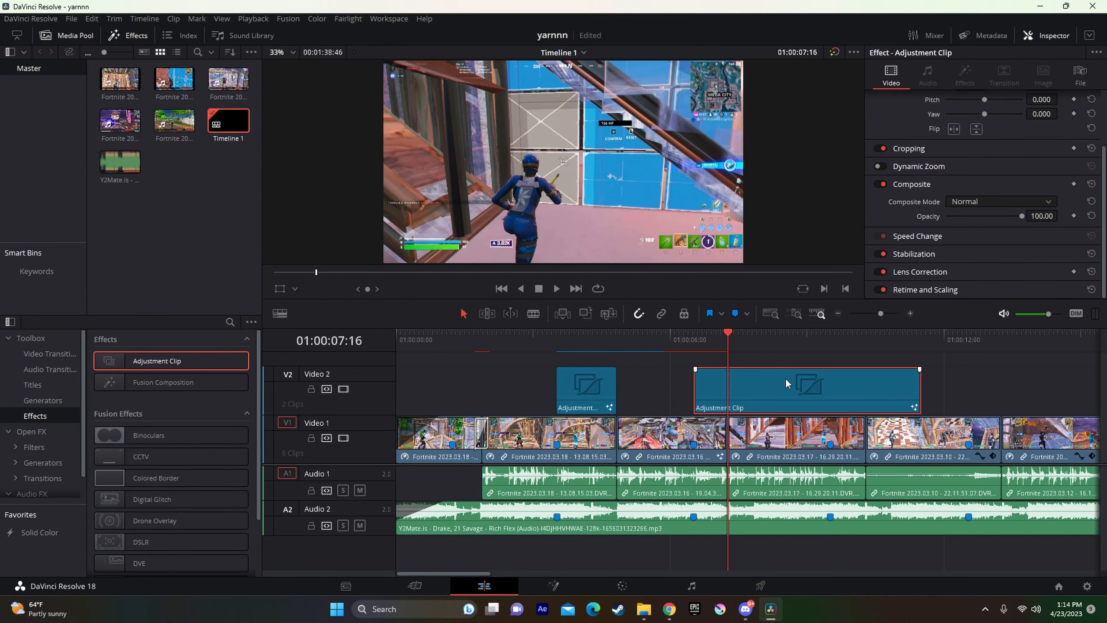
key(ctrl+b)
click(792, 394)
key(BackSpace)
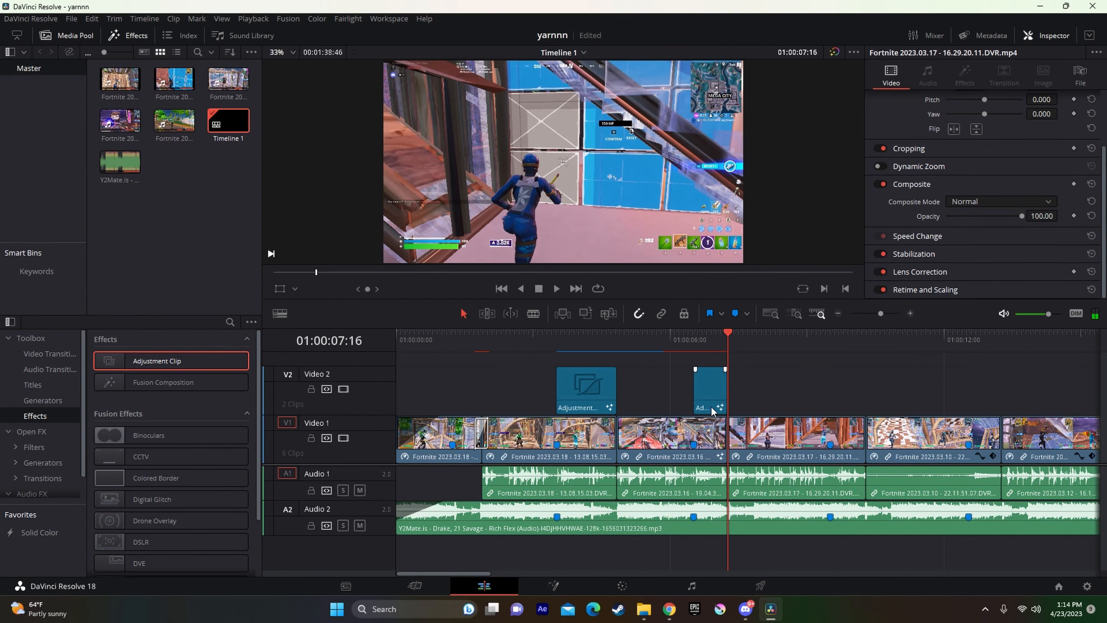
- Enable render caching for the trimmed second adjustment clip and play the section just before it
right_click(710, 407)
click(671, 351)
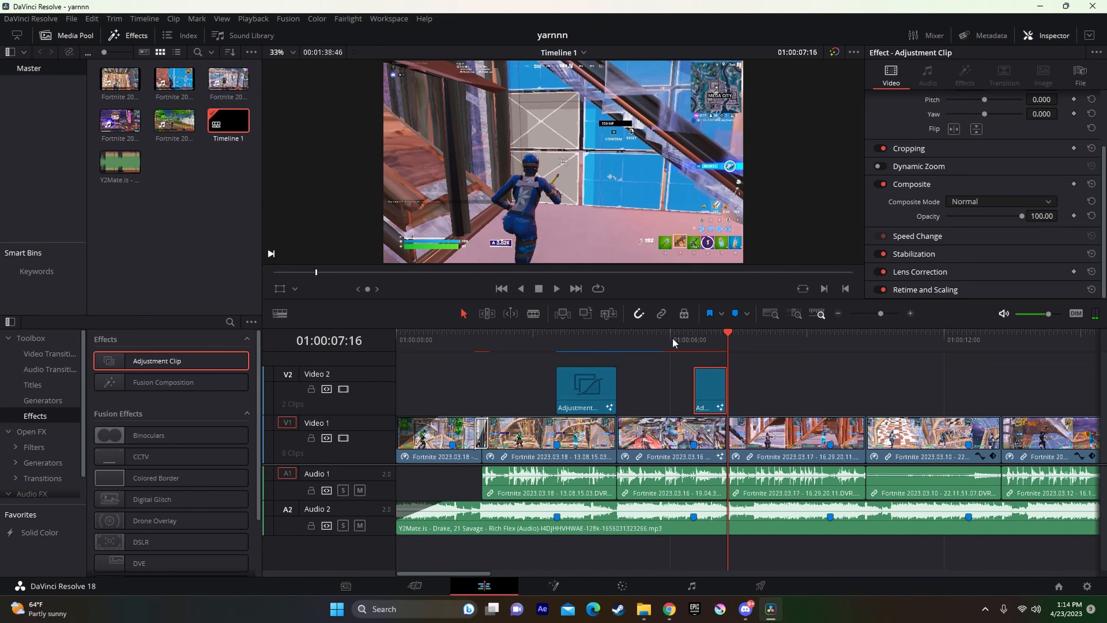
click(675, 338)
key(space)
click(640, 341)
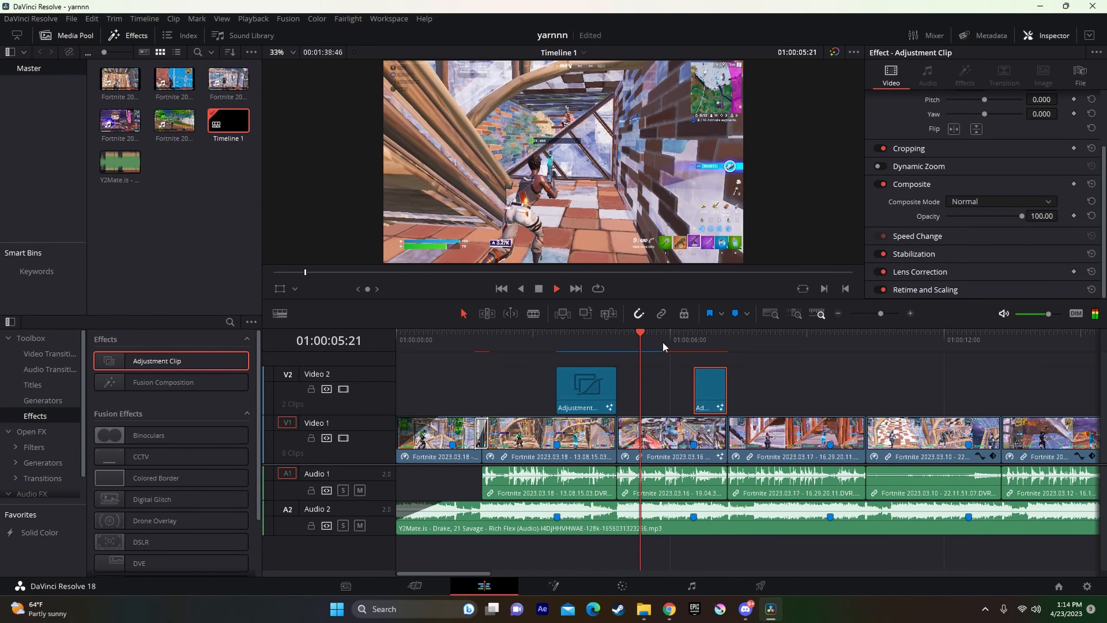
key(space)
- Add an Adjustment Clip above Video 2 starting at 01:00:05:10 and open it in Fusion
click(630, 345)
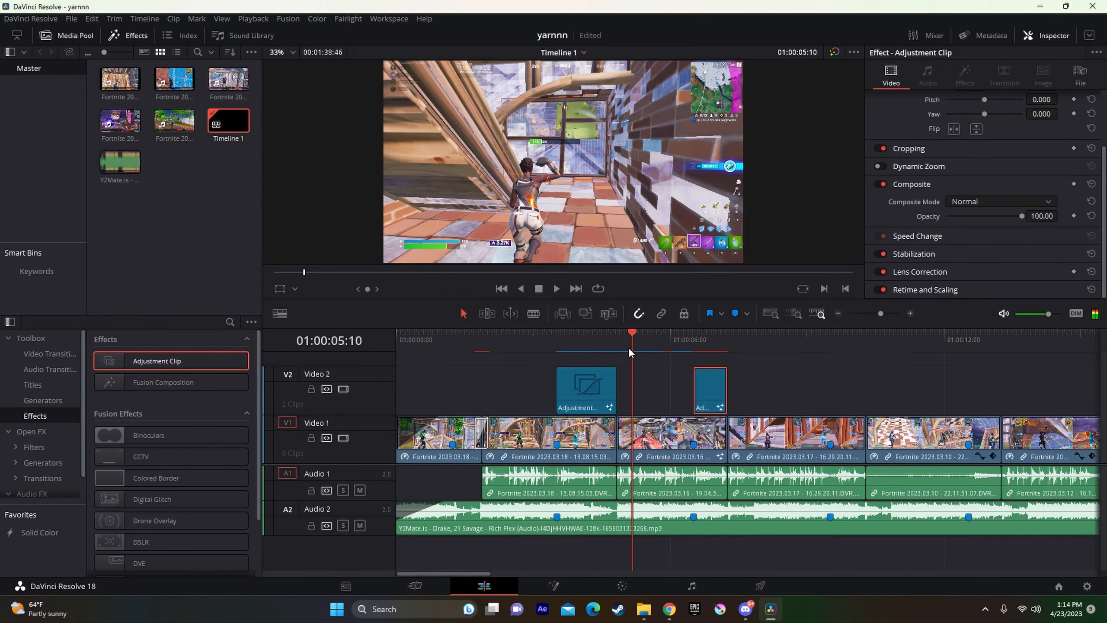
drag(231, 364, 667, 365)
right_click(667, 364)
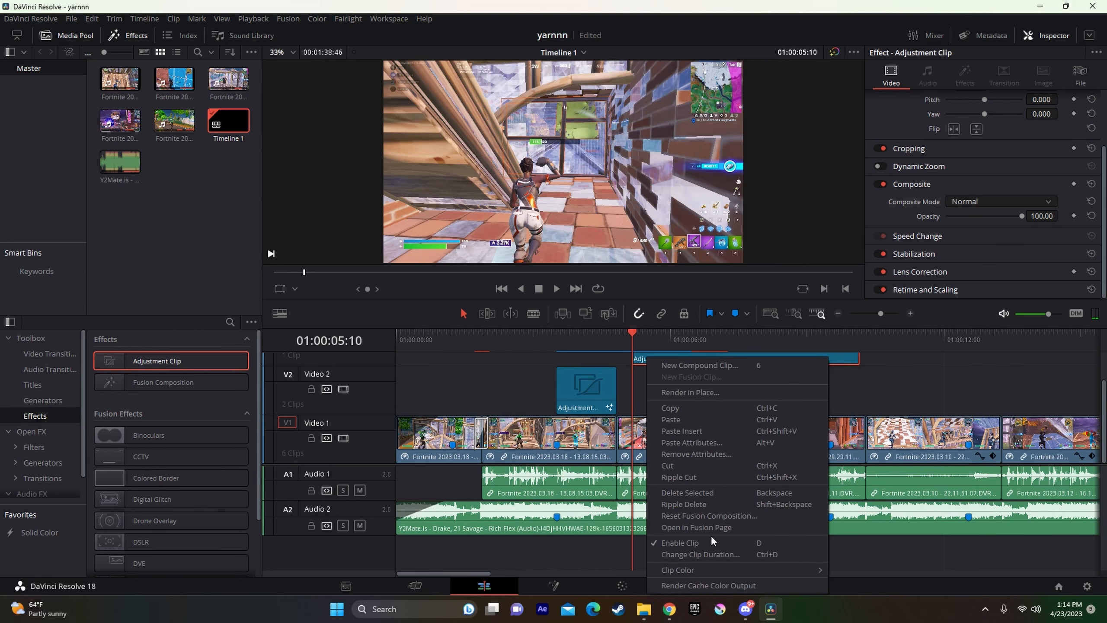
click(695, 527)
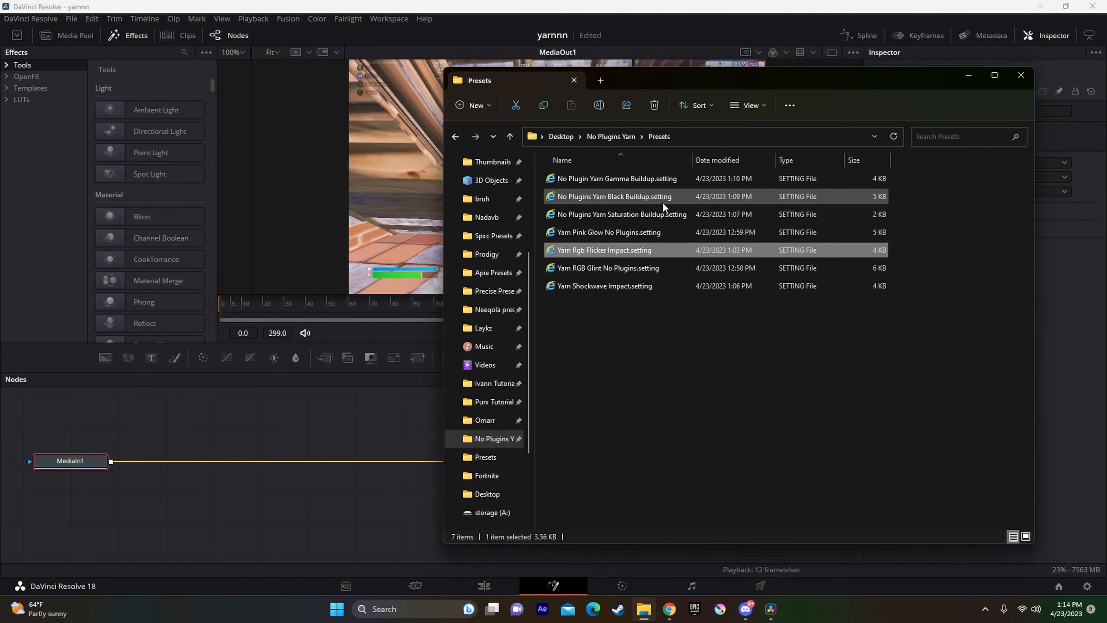
- Add the No Plugins Yarn Black Buildup.setting preset and connect its ColorCorrector1 and ColorGain1 nodes between MediaIn1 and MediaOut1
drag(658, 201, 244, 440)
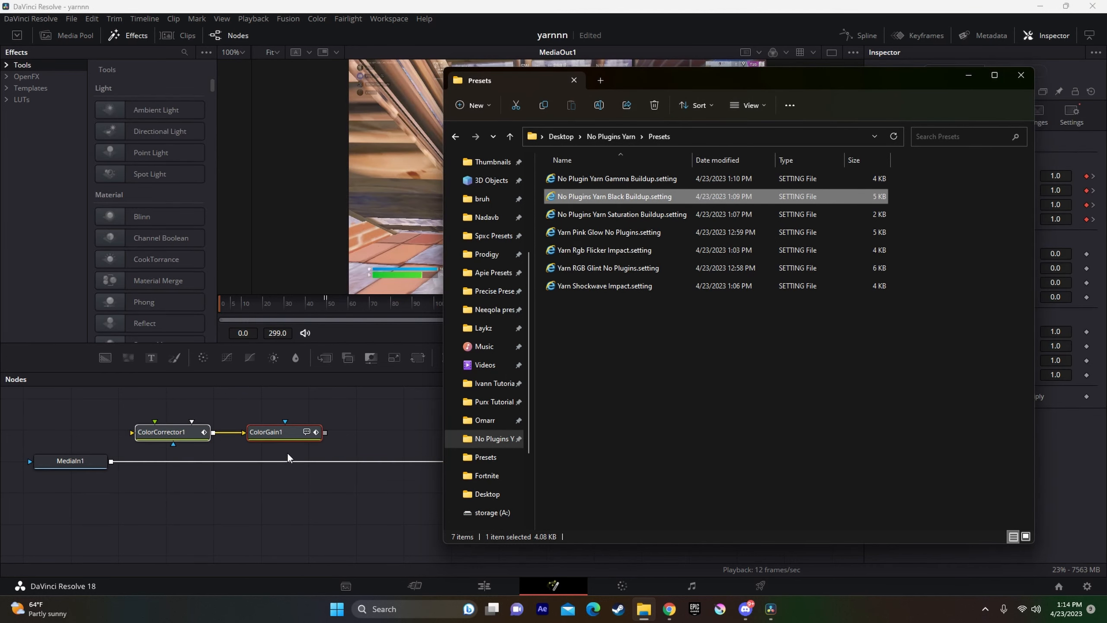
click(372, 460)
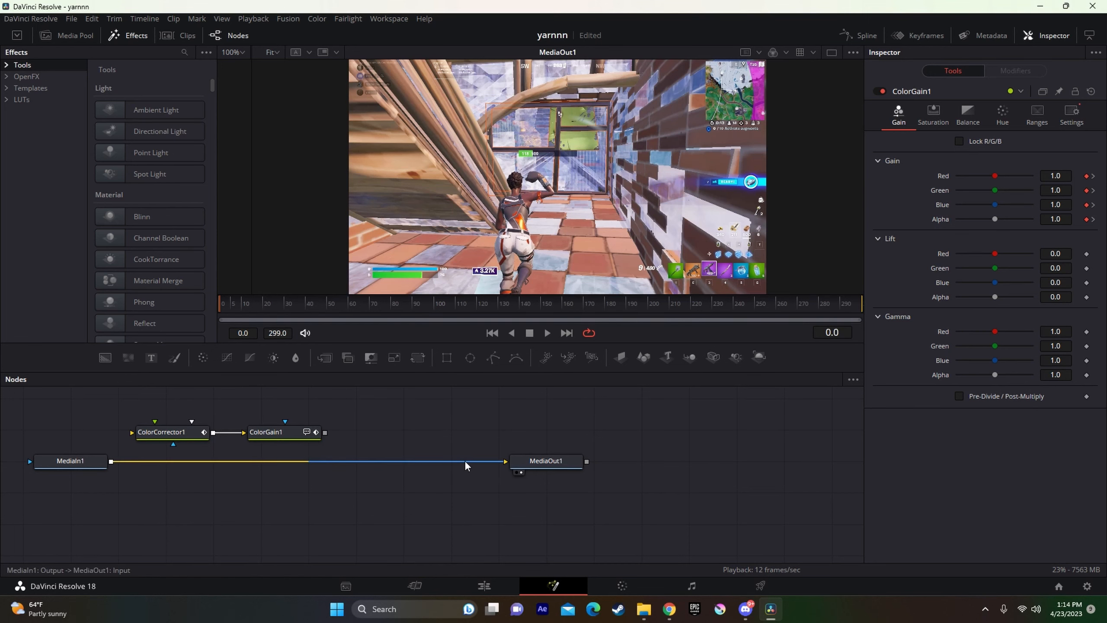
drag(464, 461, 203, 432)
drag(324, 431, 505, 461)
drag(373, 477, 178, 418)
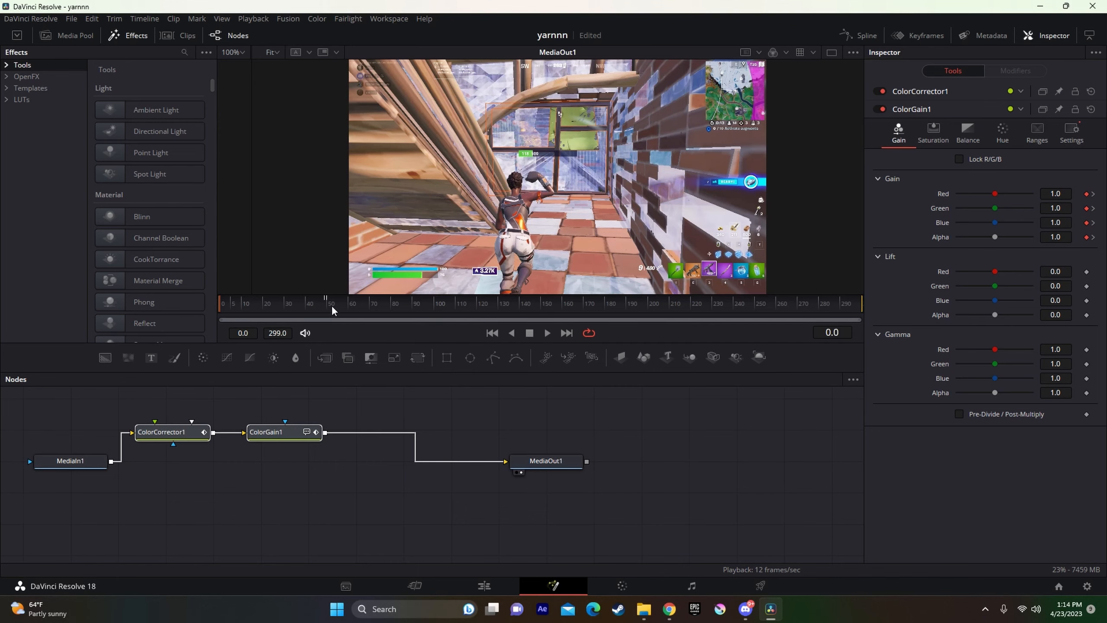
- Find the build-up's darkest point at frame 50, split its adjustment clip there at 01:00:06:00 in the edit timeline and delete the remainder
click(331, 303)
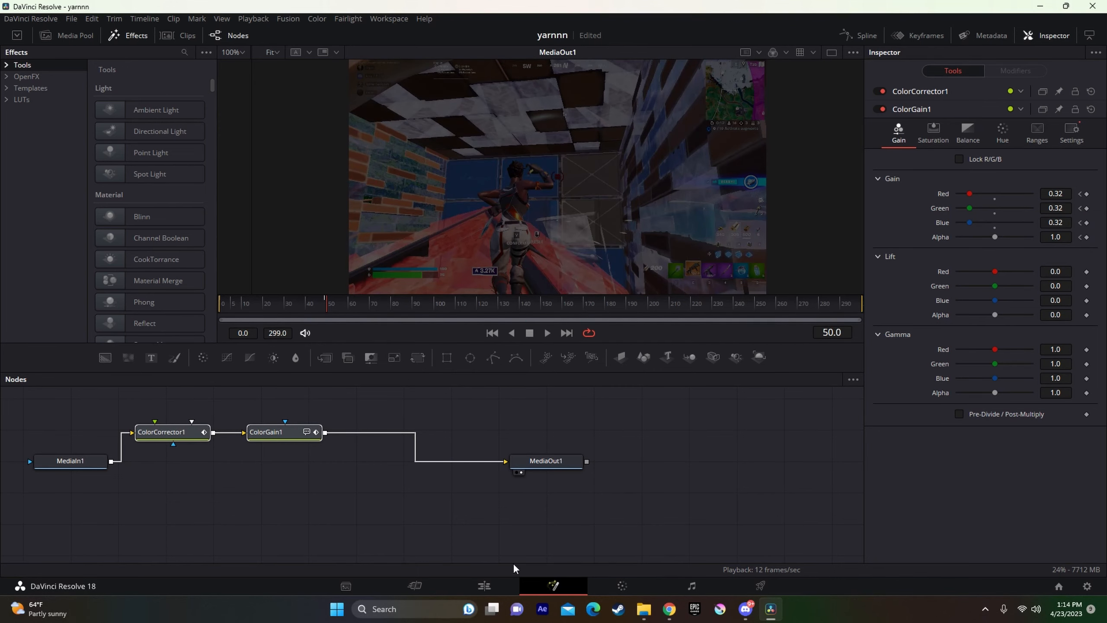
click(484, 585)
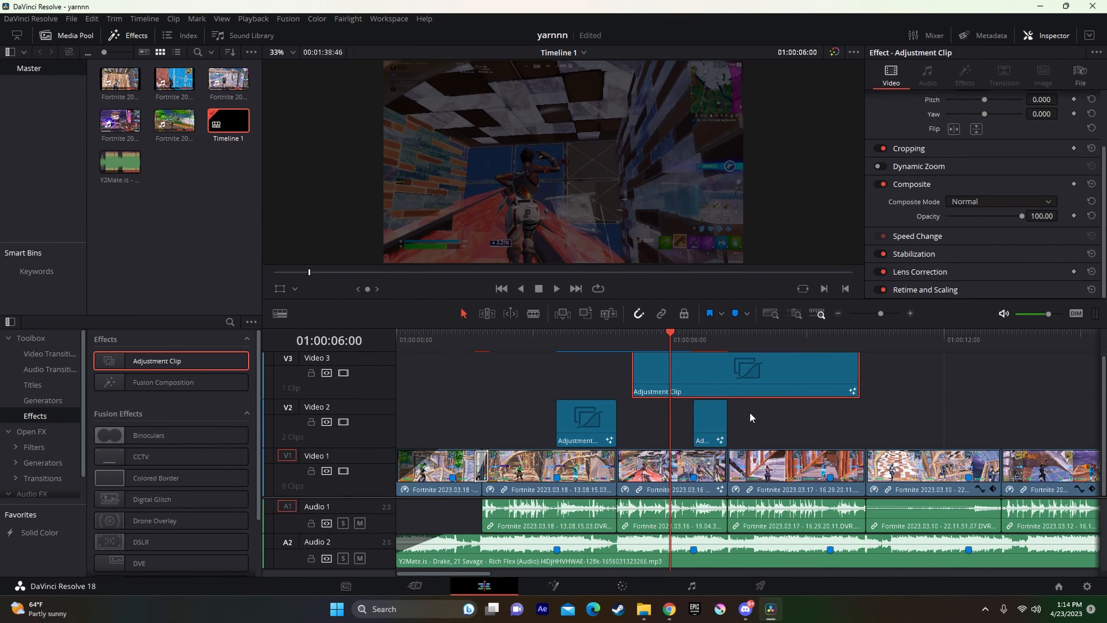
key(ctrl+b)
click(693, 377)
key(Delete)
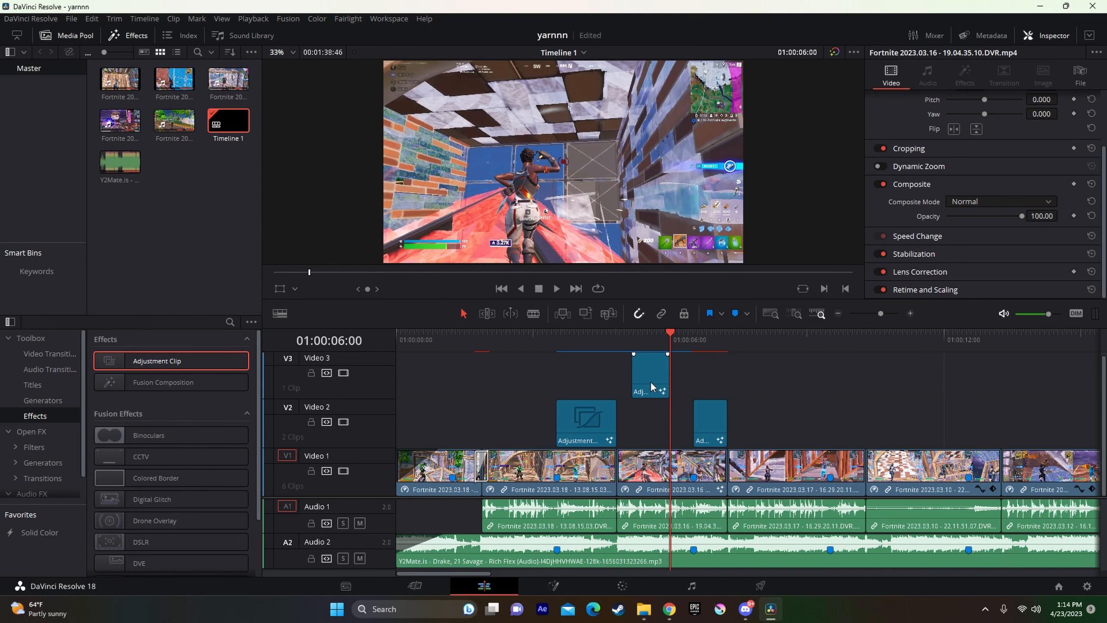
- Move the trimmed black build-up clip to Video 2 directly before the RGB flicker clip and enable its render caching
drag(650, 380, 666, 415)
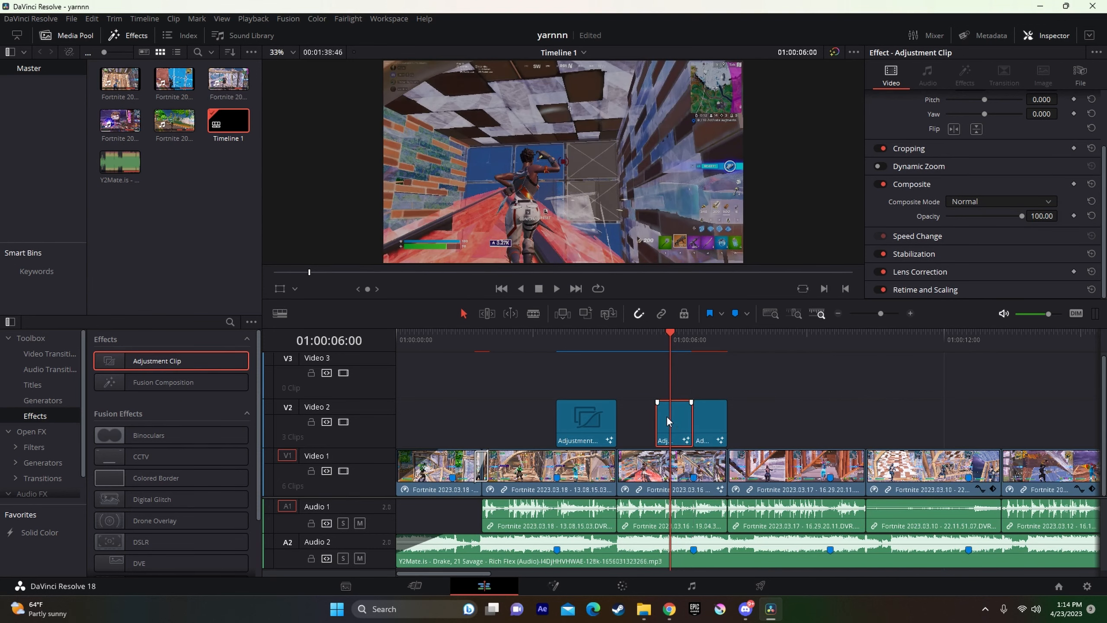
right_click(666, 416)
click(709, 406)
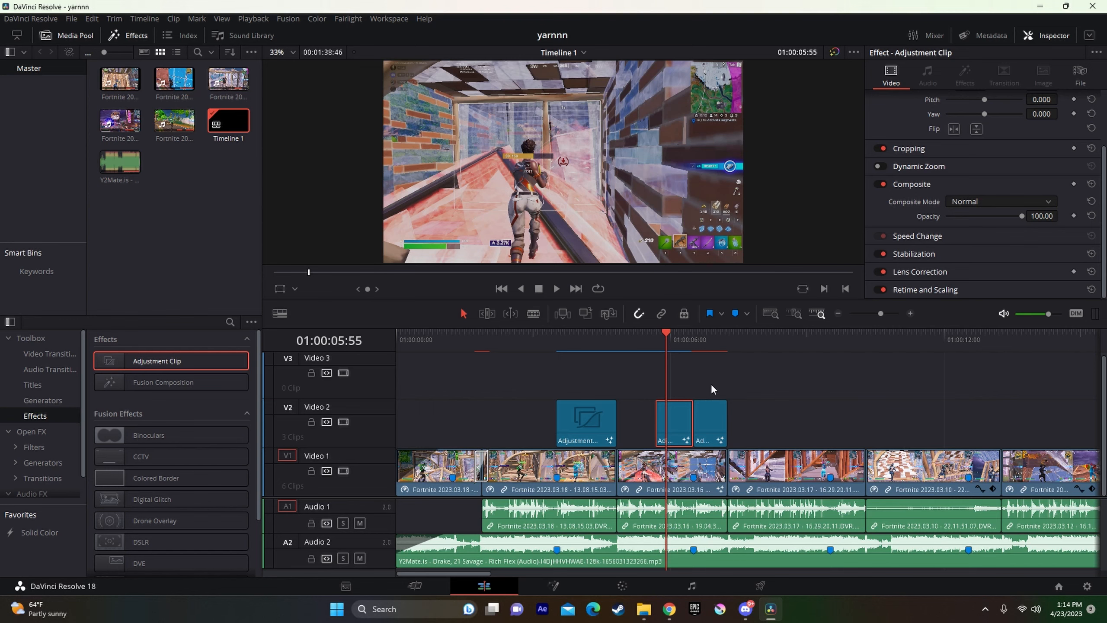
- Add an Adjustment Clip on Video 2 at the beat marker at 01:00:09:30 and open it in Fusion
mouse_move(655, 340)
mouse_down()
mouse_move(773, 359)
mouse_move(821, 332)
mouse_up()
drag(144, 360, 844, 434)
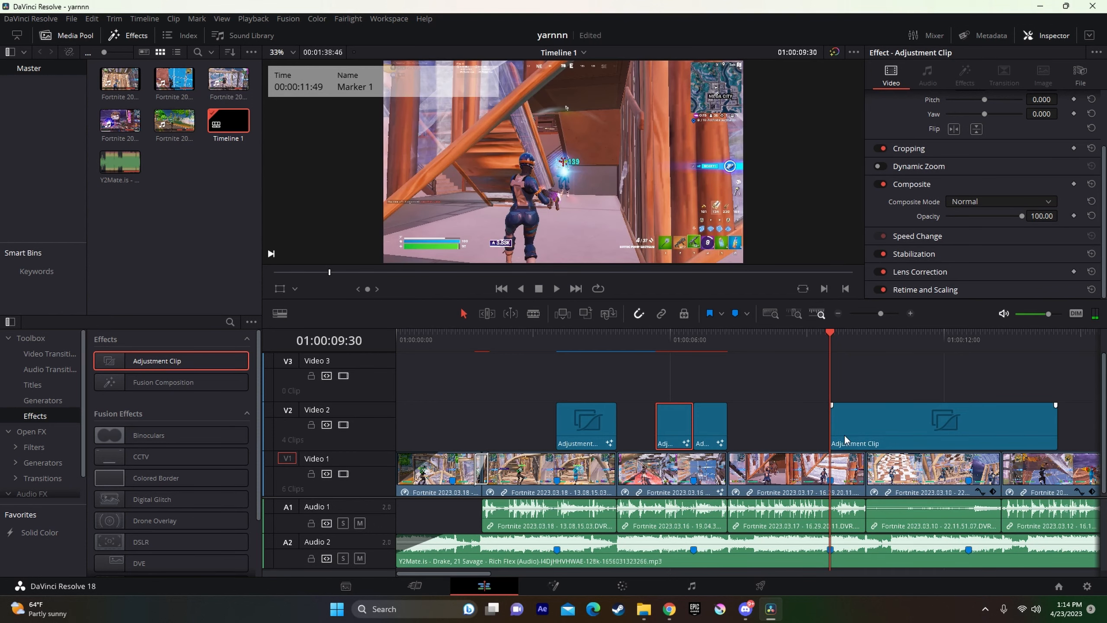
right_click(845, 434)
click(905, 554)
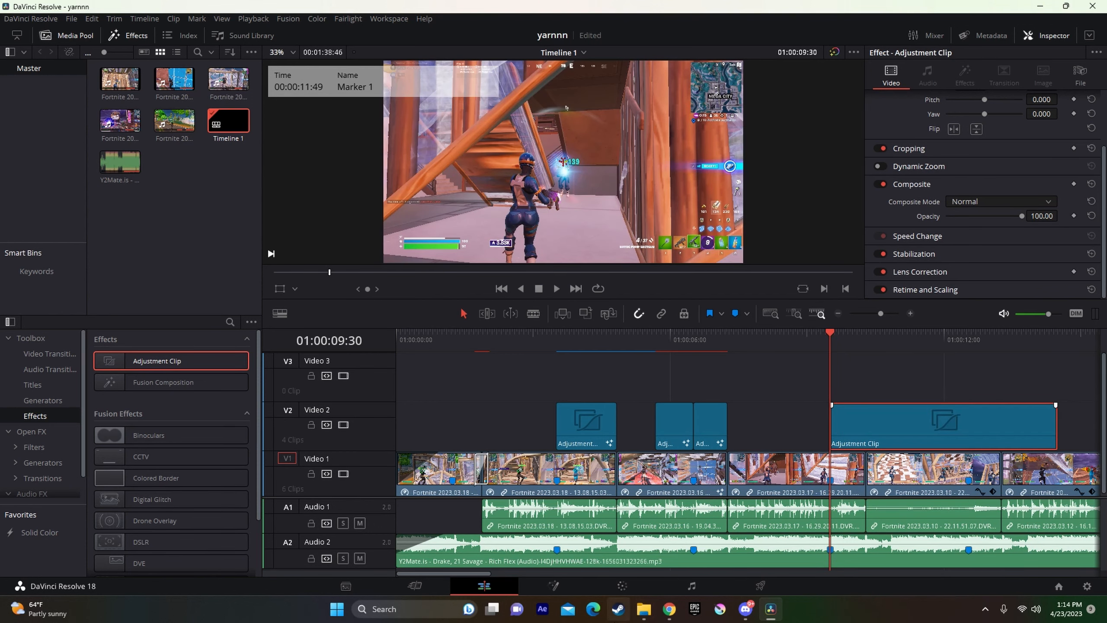
- Add the Yarn Pink Glow No Plugins.setting preset and connect its chain from CameraShake1 to Glow1 between MediaIn1 and MediaOut1
click(643, 609)
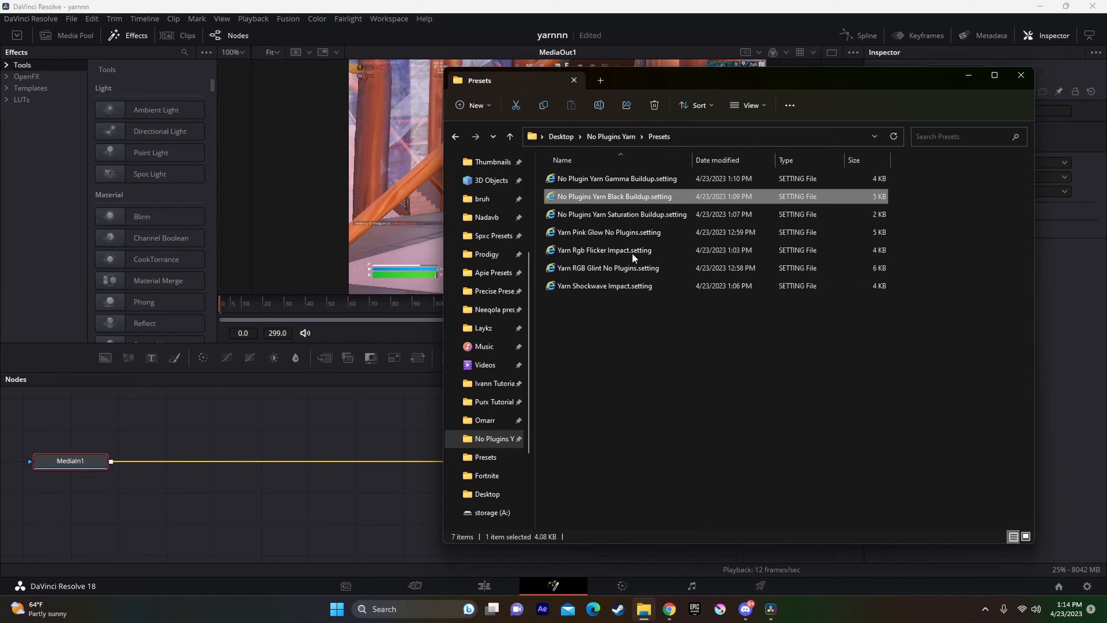
drag(630, 232, 533, 412)
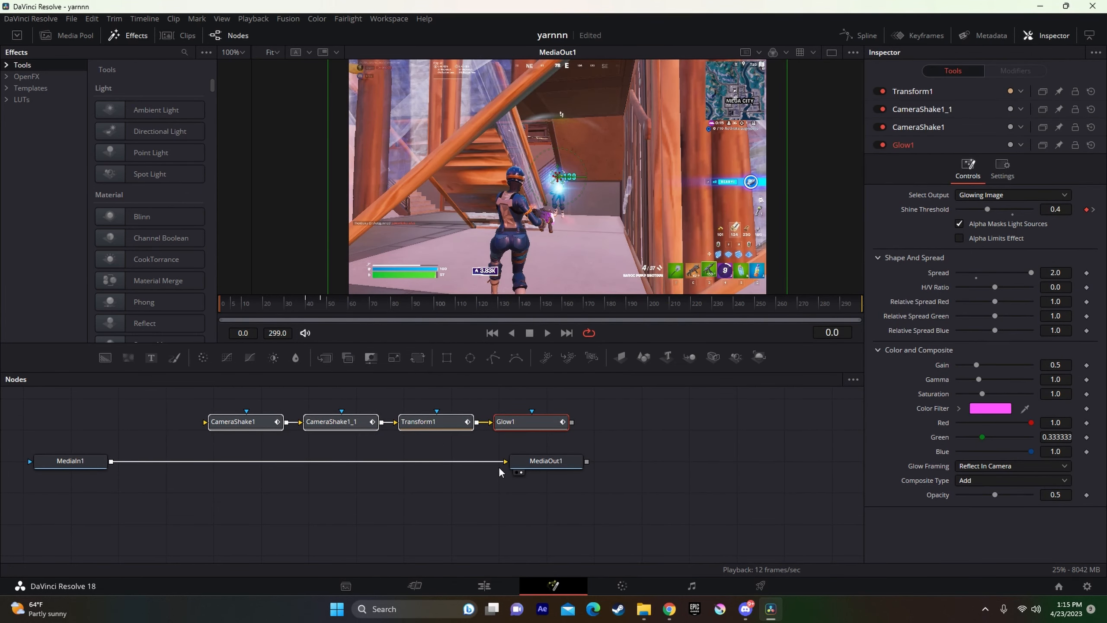
drag(485, 467, 206, 421)
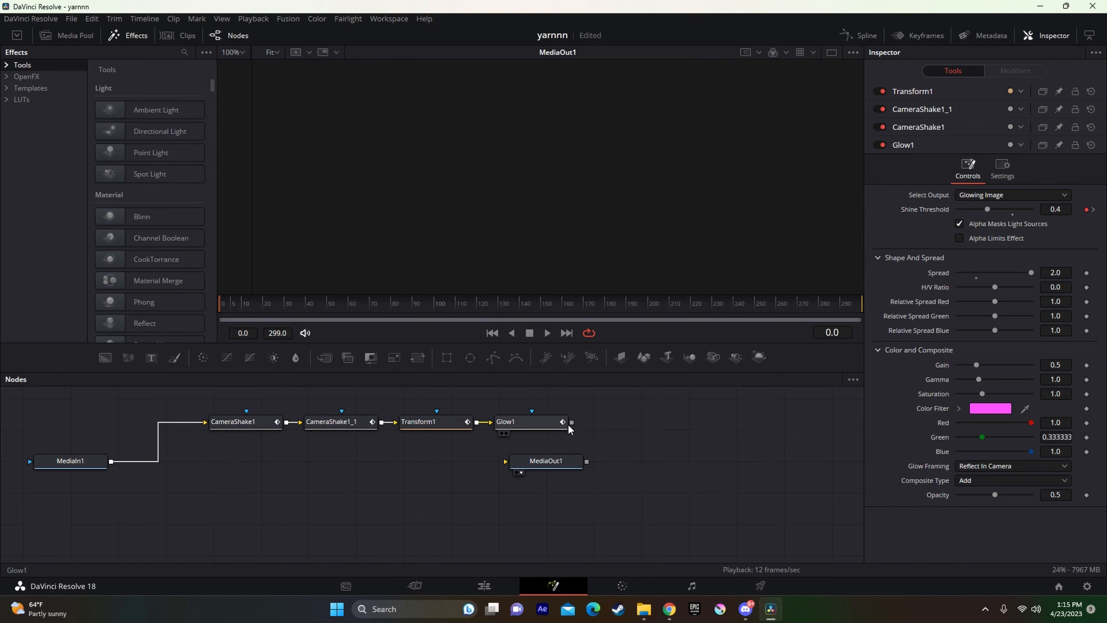
drag(572, 426, 550, 463)
- Back in the edit timeline, trim the pink glow adjustment clip to end at 01:00:10:18 and enable its render caching
click(490, 588)
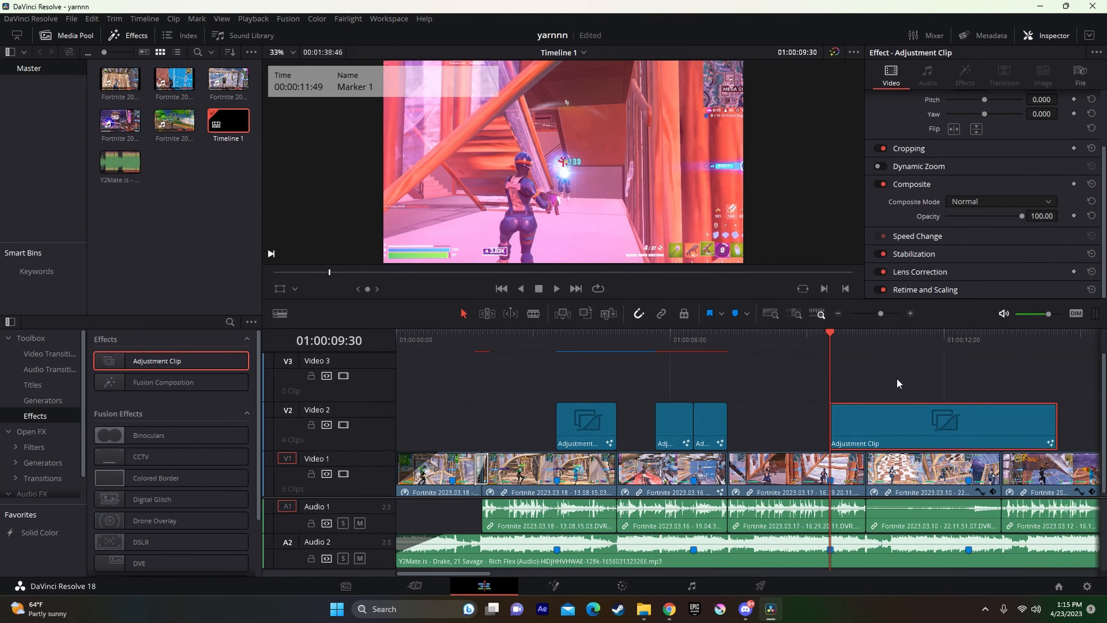
click(820, 363)
drag(831, 344, 864, 348)
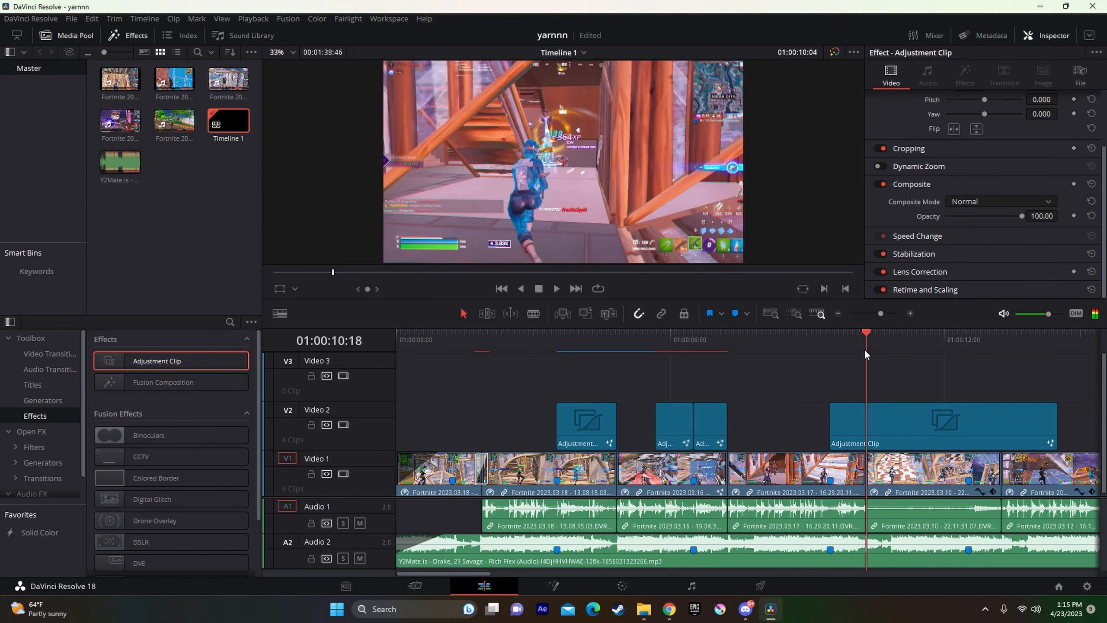
click(918, 419)
key(ctrl+b)
click(918, 419)
key(BackSpace)
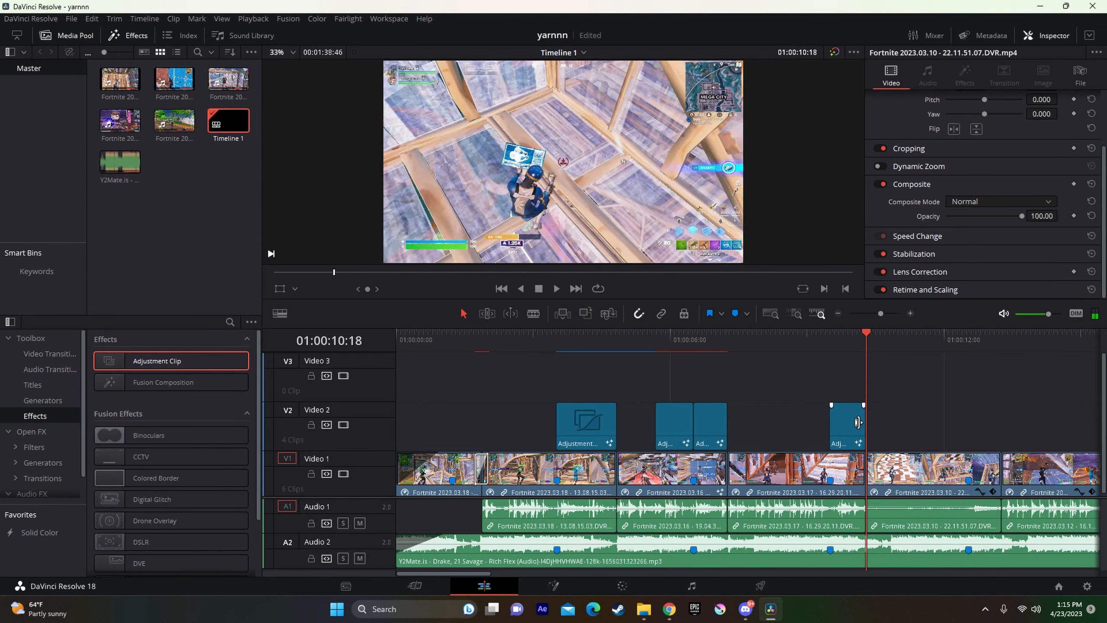
right_click(858, 424)
click(878, 383)
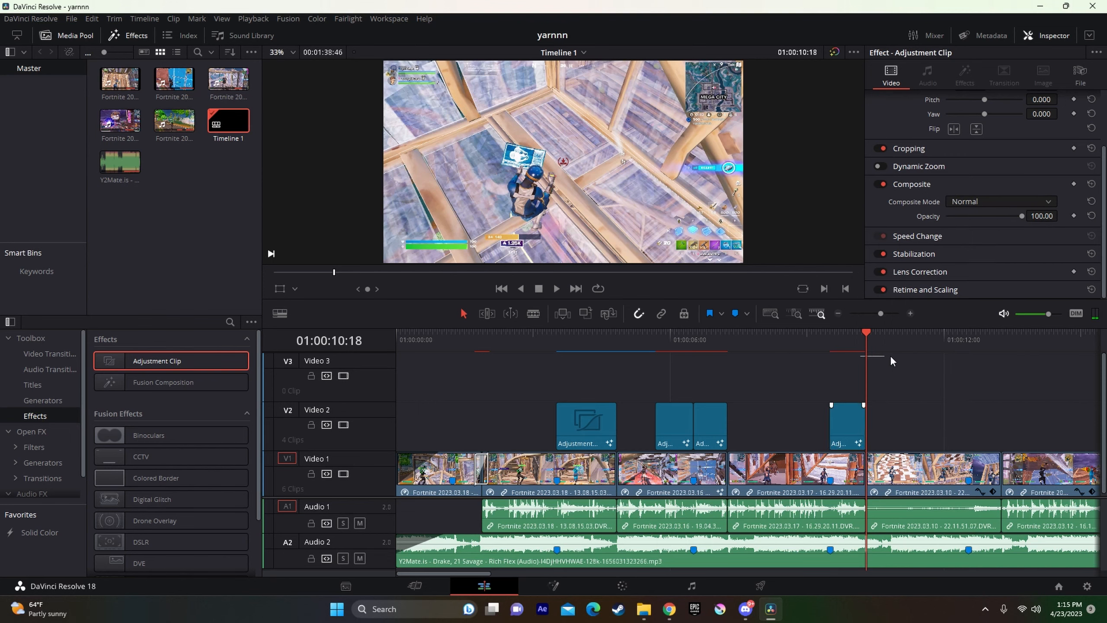
- Add an Adjustment Clip on Video 2 at the beat marker at 01:00:12:32 and open it in Fusion
click(894, 343)
drag(894, 343, 968, 338)
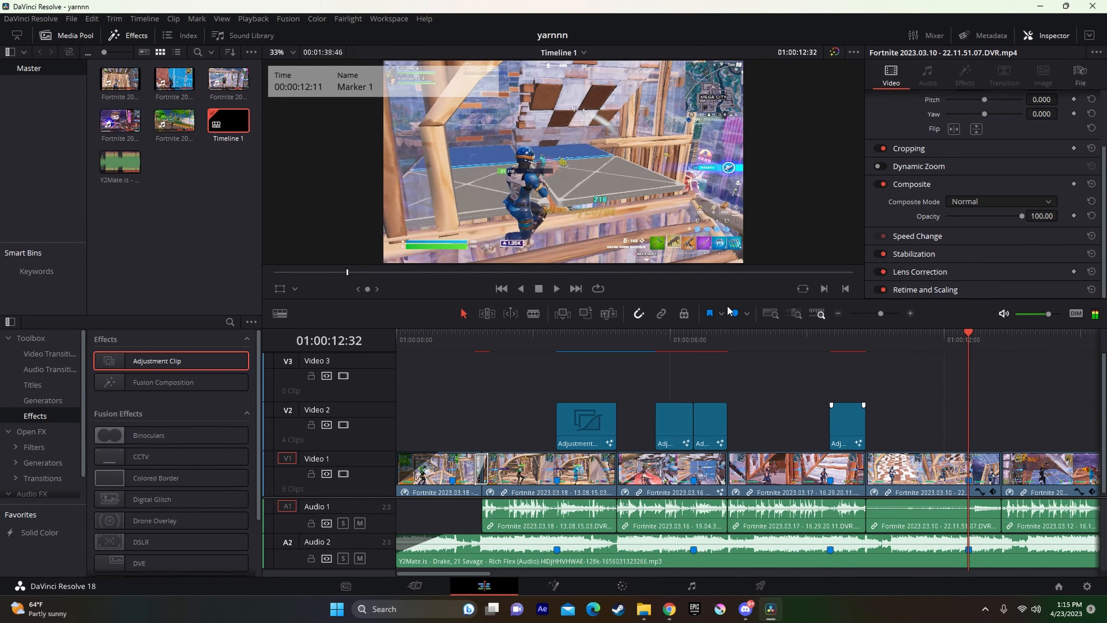
drag(190, 362, 968, 440)
right_click(1029, 418)
click(916, 382)
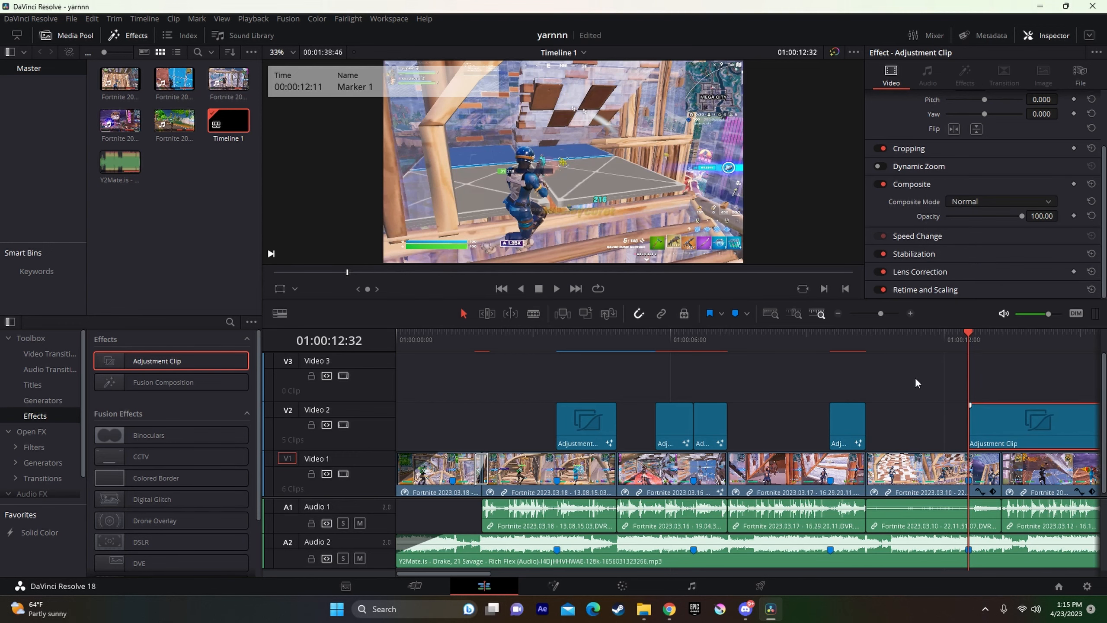
- Add the Yarn Rgb Flicker Impact.setting preset and connect its chain from Transform1 to FlickerAddition1 between MediaIn1 and MediaOut1
click(643, 608)
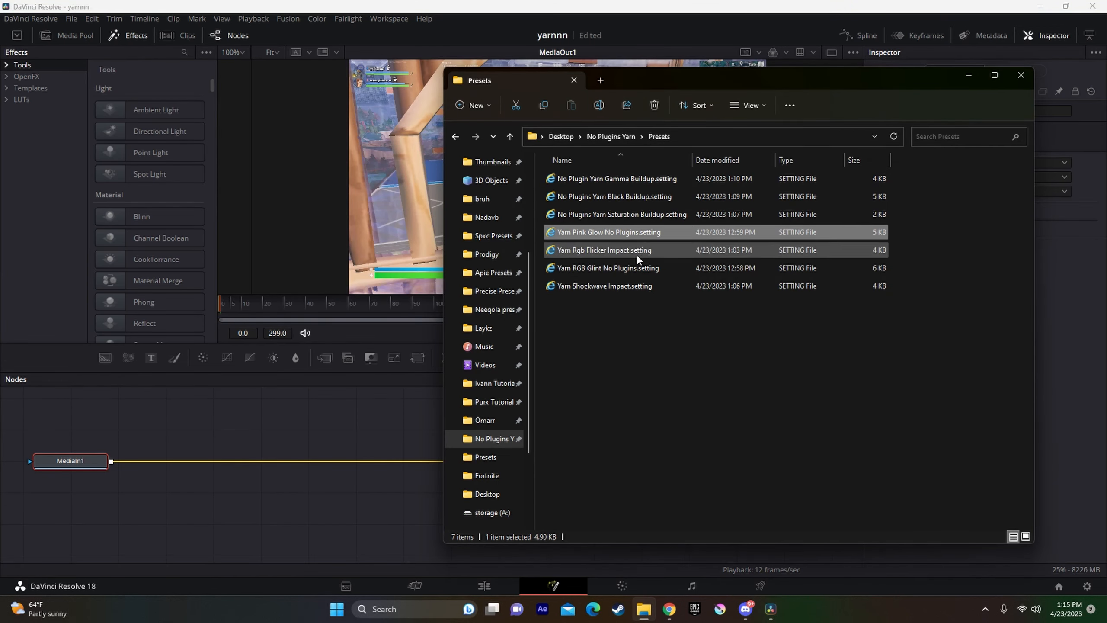
drag(636, 254, 369, 442)
drag(465, 463, 326, 435)
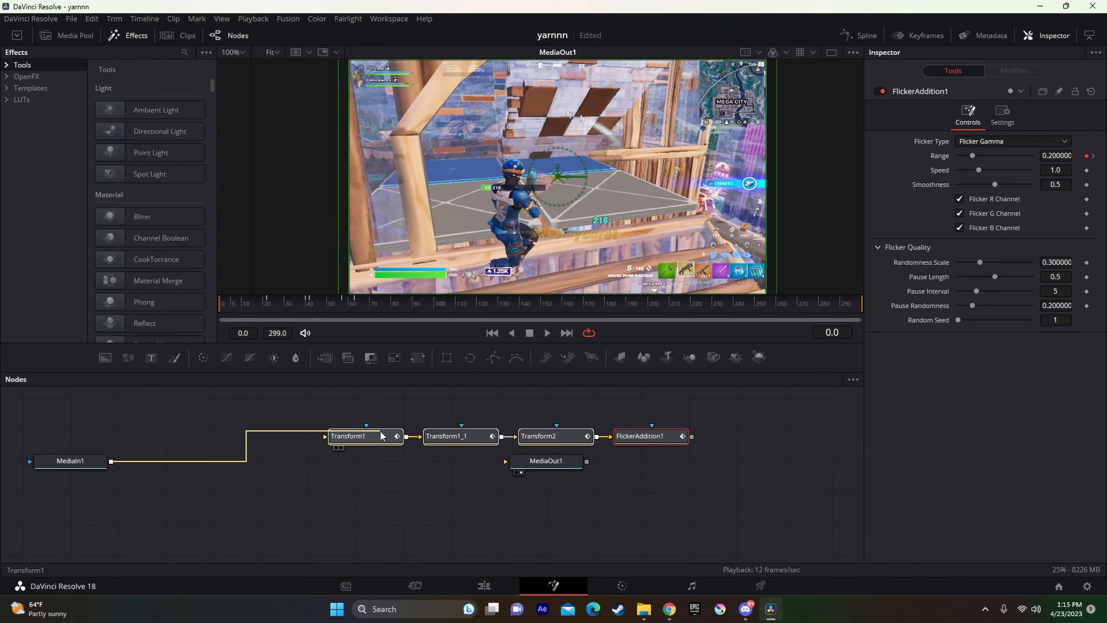
drag(692, 436, 545, 463)
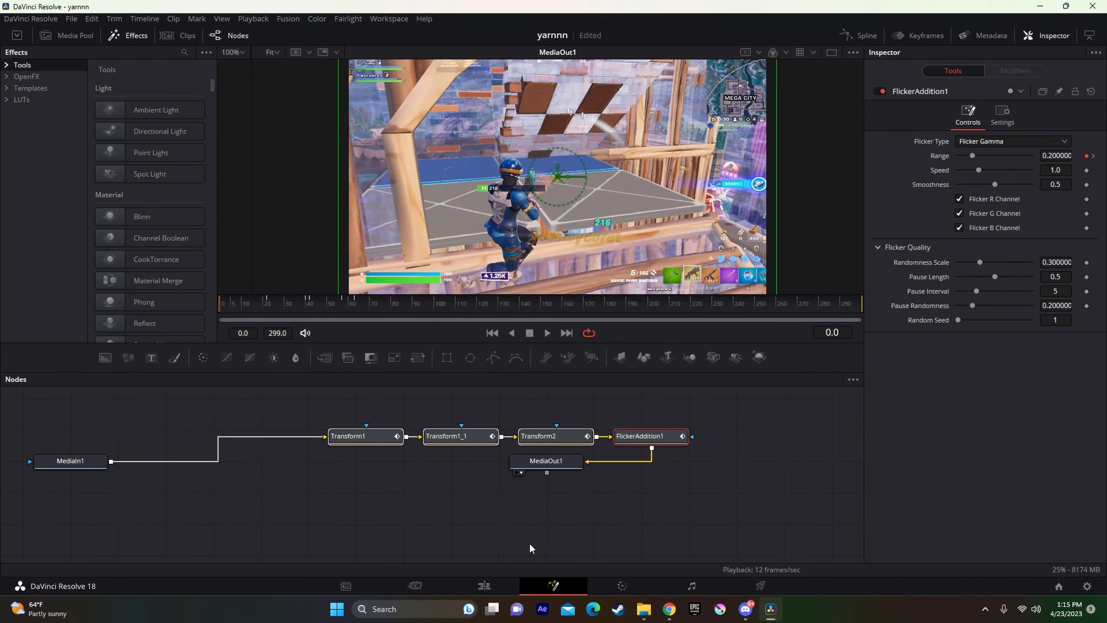
- Back in the edit timeline, trim the new flicker adjustment clip to end at 01:00:13:16 and enable its render caching
click(493, 582)
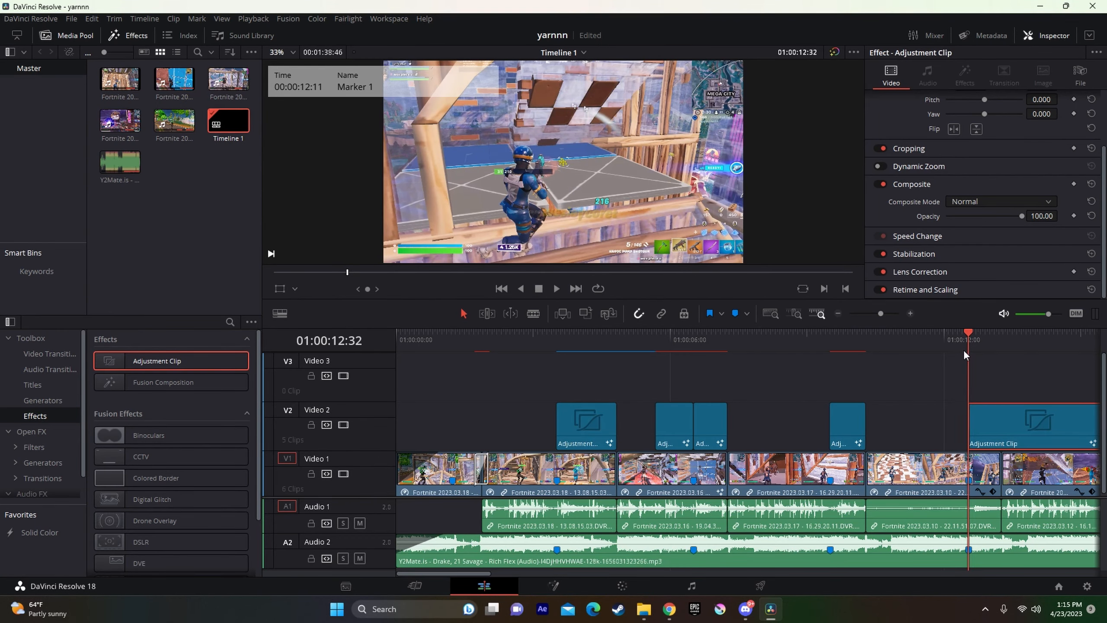
click(1001, 339)
key(ctrl+b)
click(1010, 431)
key(Delete)
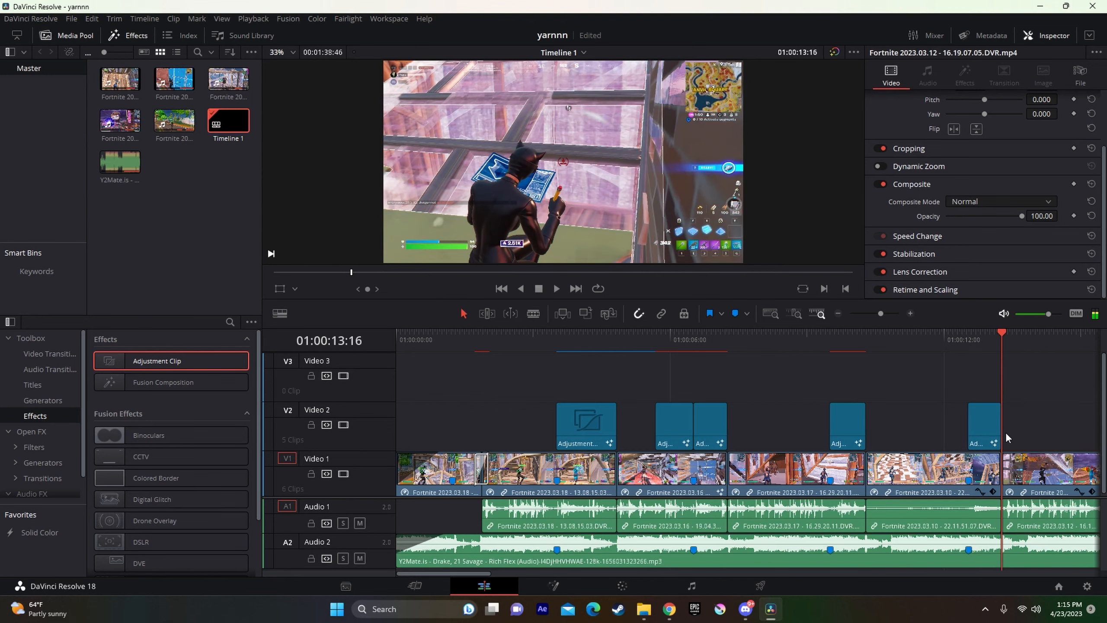
click(989, 426)
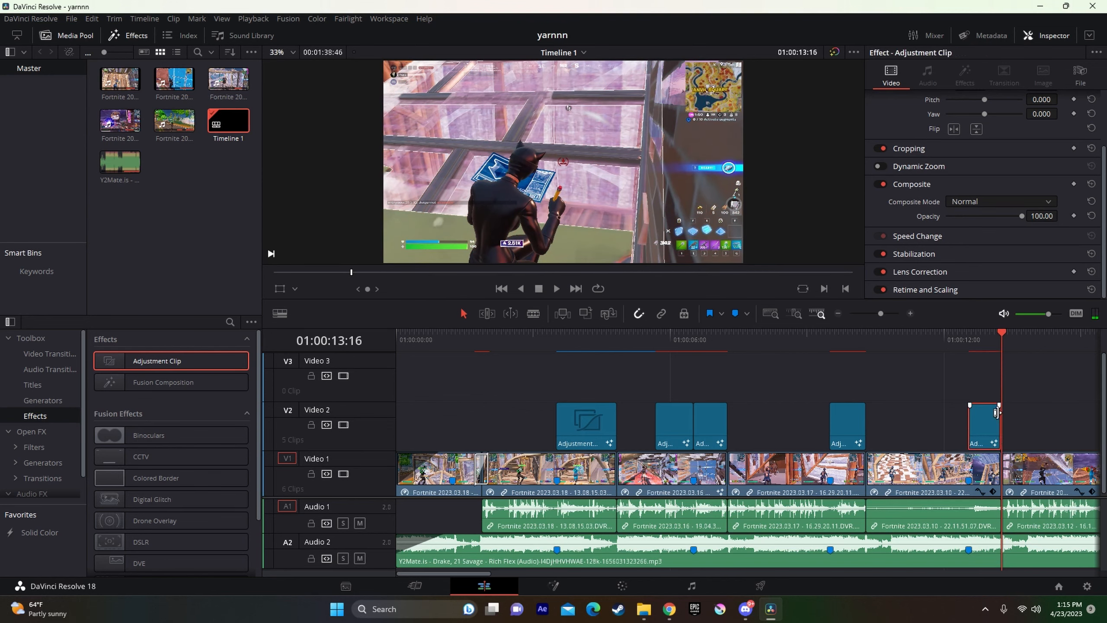
- Play on through the last clip, add an Adjustment Clip on Video 2 at the beat marker at 01:00:15:33 and open it in Fusion
key(space)
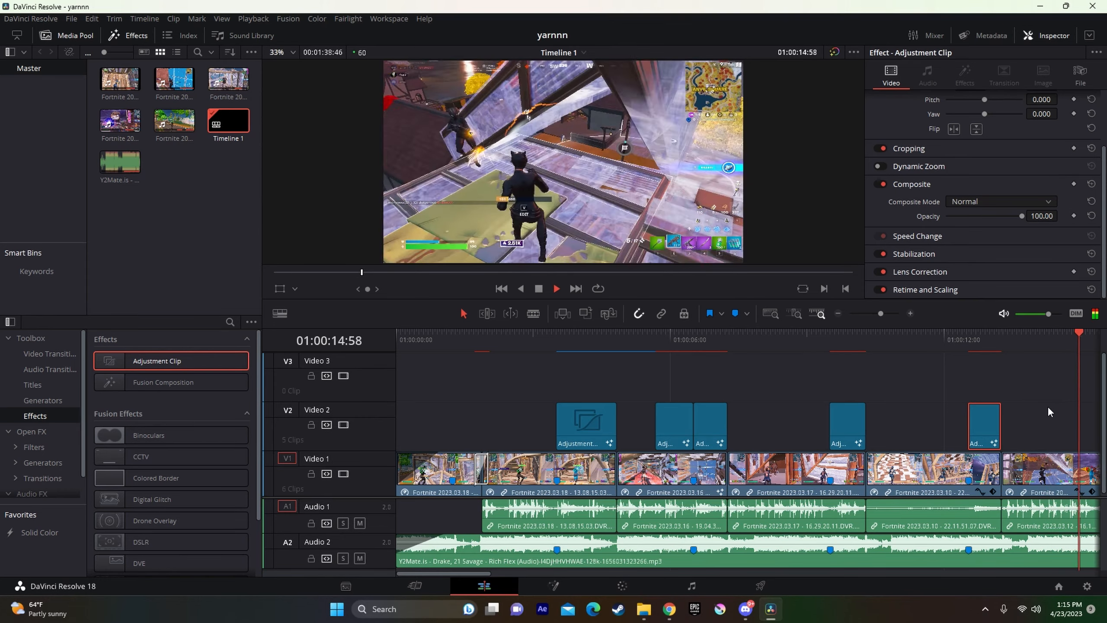
key(space)
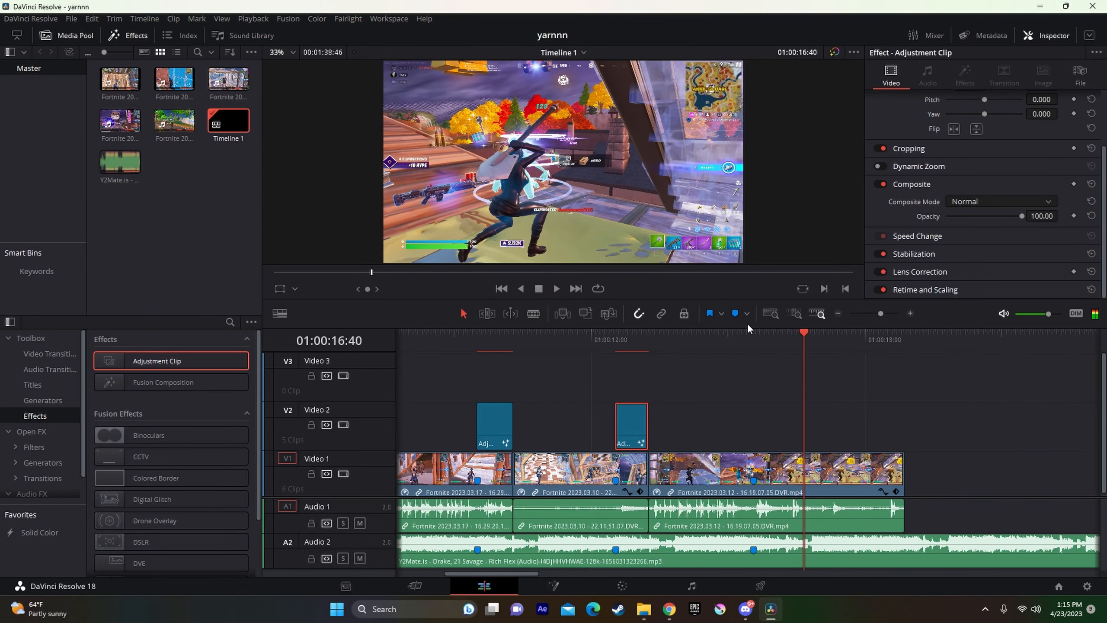
mouse_move(745, 334)
mouse_down()
mouse_move(723, 337)
mouse_move(753, 340)
mouse_up()
key(Left)
key(Right)
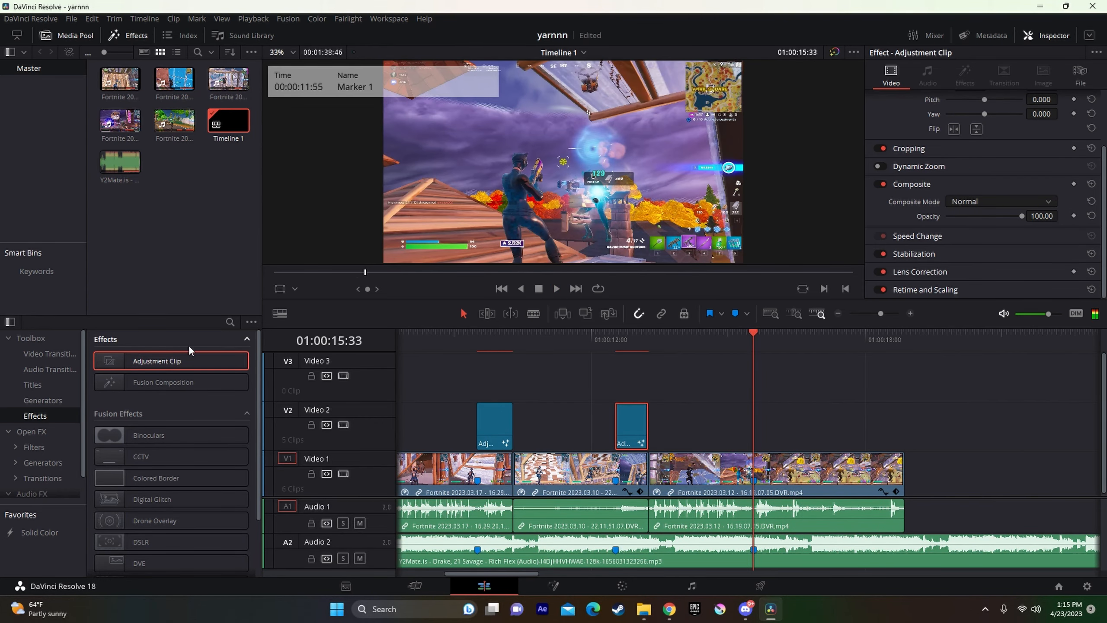
drag(195, 355, 775, 425)
right_click(775, 425)
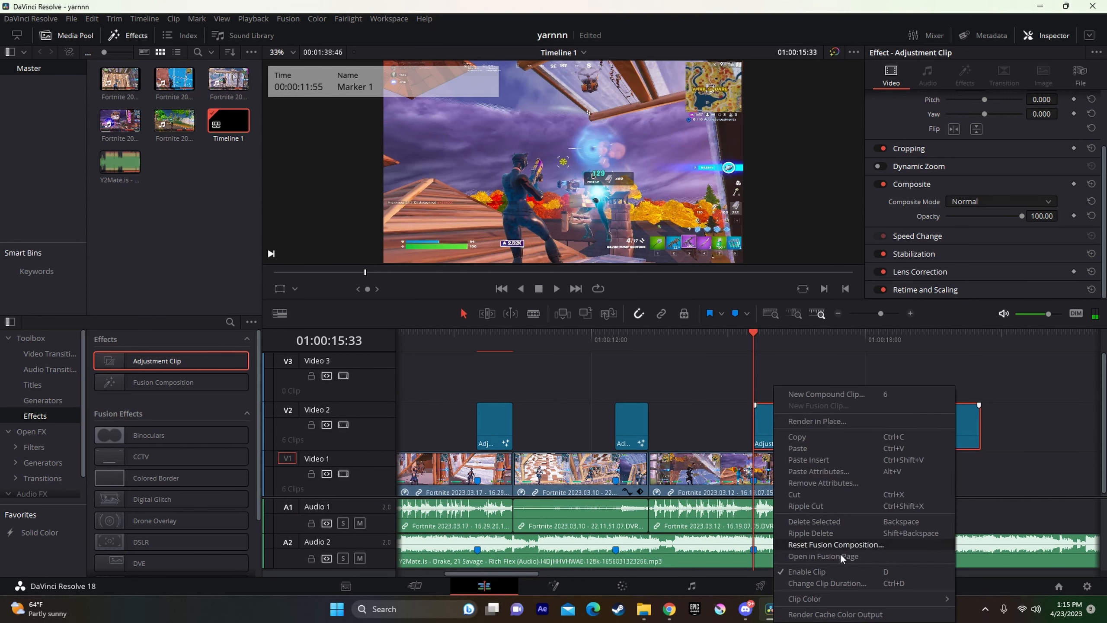
click(835, 544)
key(Return)
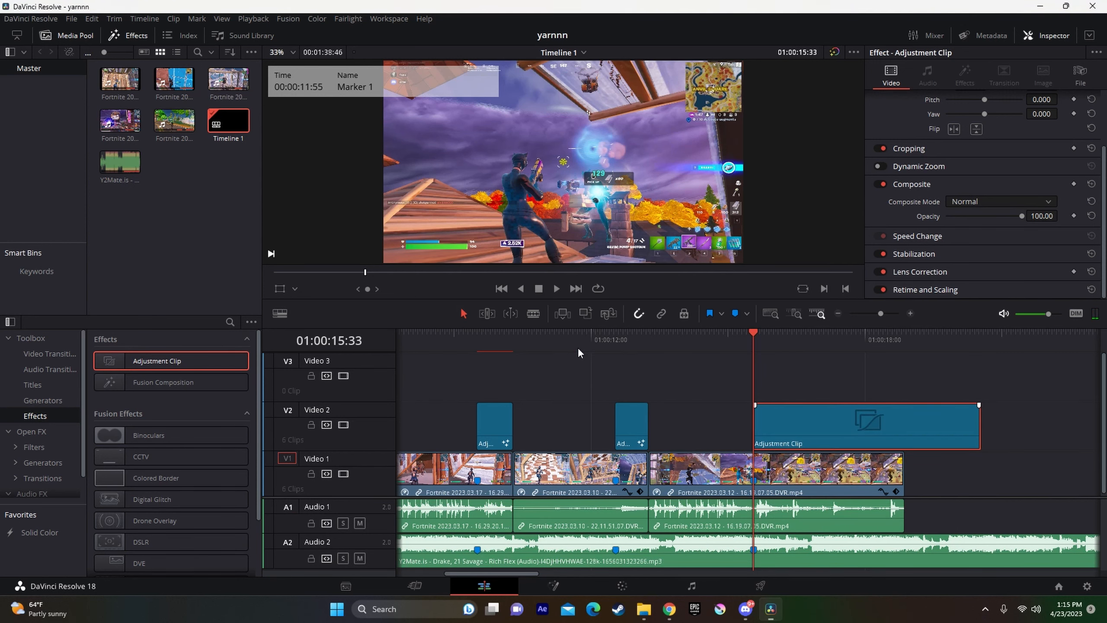
- Add the Yarn RGB Glint No Plugins.setting preset in Fusion and connect its chain from CameraShake1 to Glow1 between MediaIn1 and MediaOut1
right_click(835, 451)
click(855, 381)
click(643, 609)
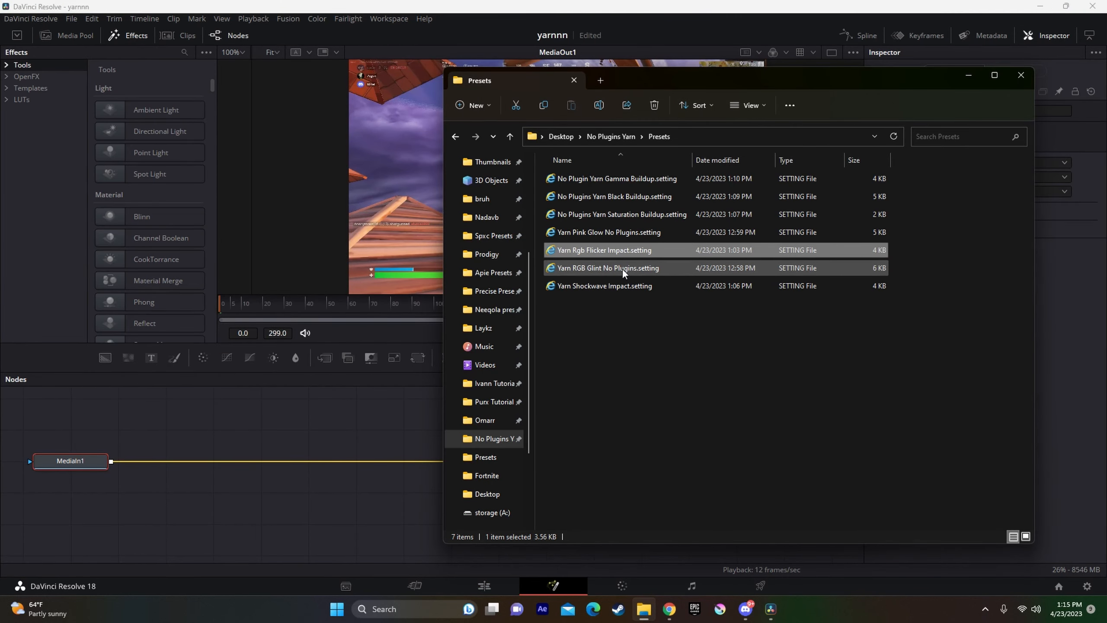
drag(623, 268, 323, 388)
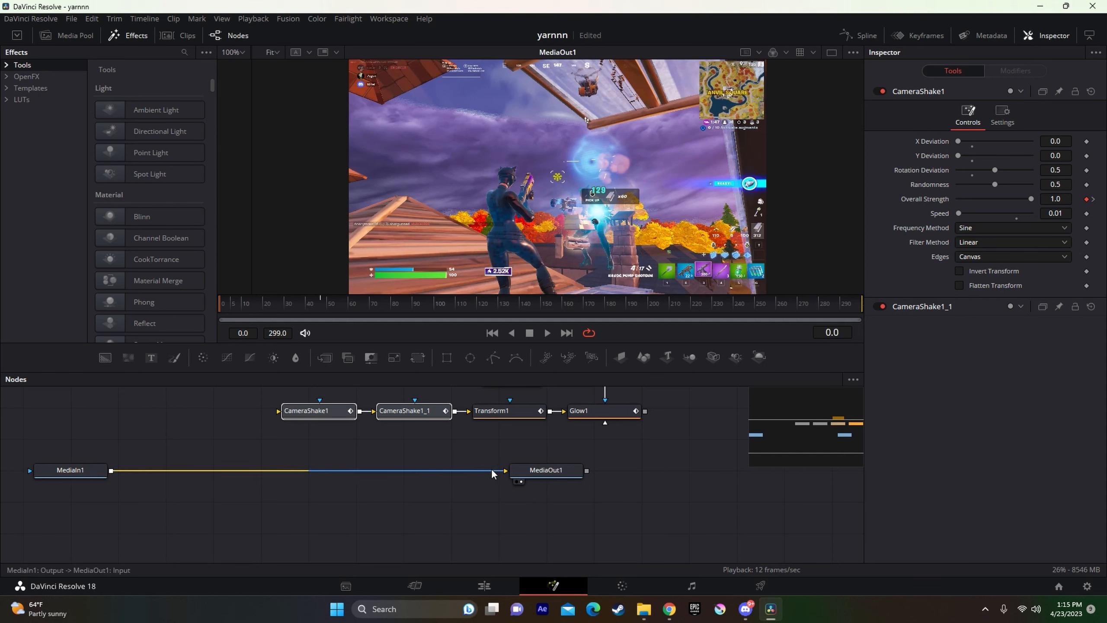
drag(491, 469, 331, 415)
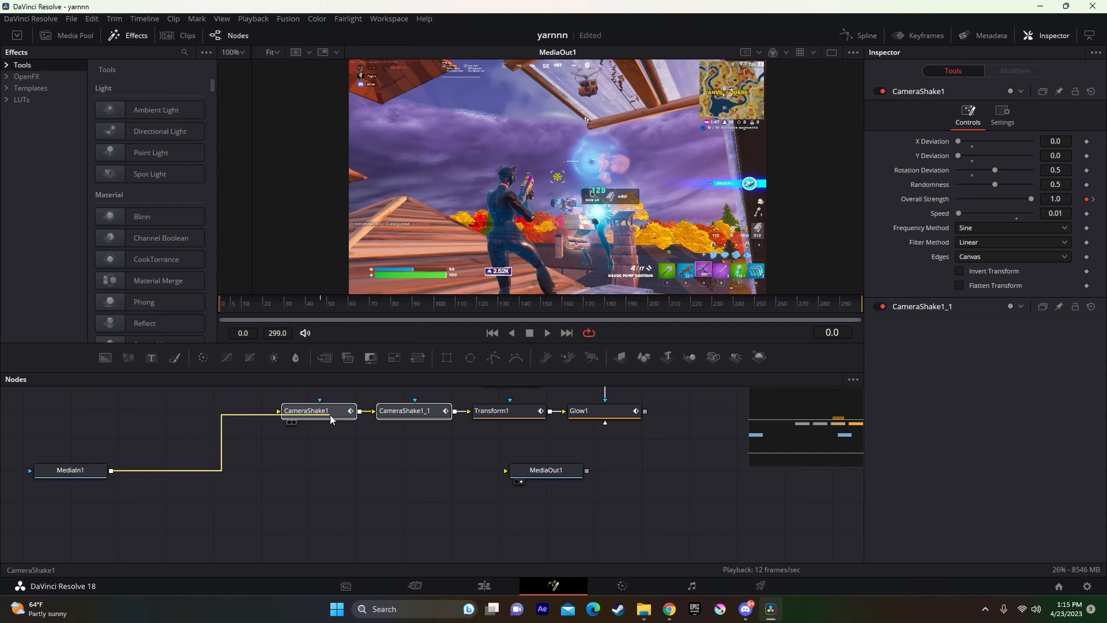
drag(646, 412, 553, 484)
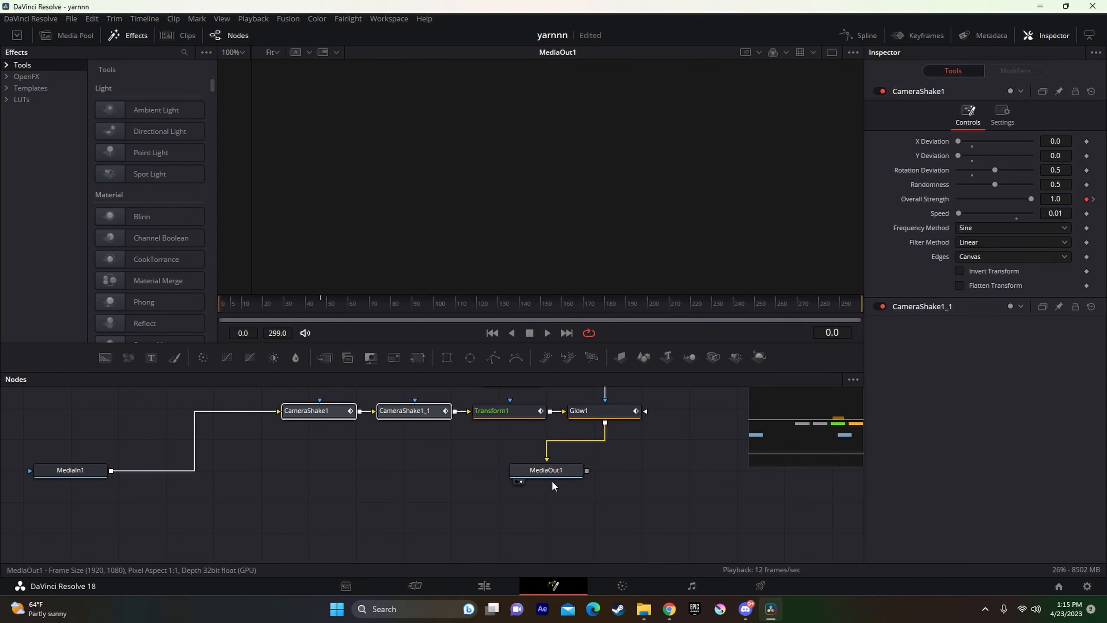
mouse_move(819, 435)
mouse_down()
mouse_move(803, 421)
mouse_move(834, 423)
mouse_up()
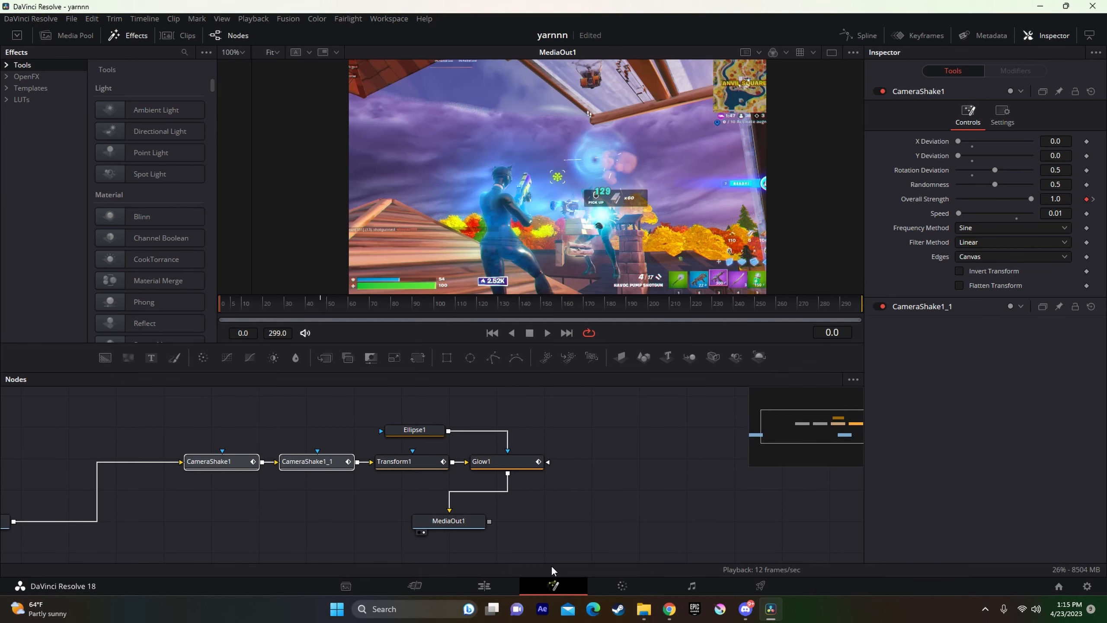
- Back in the edit timeline, trim the new glint adjustment clip on Video 2 to end with the last gameplay clip
click(508, 580)
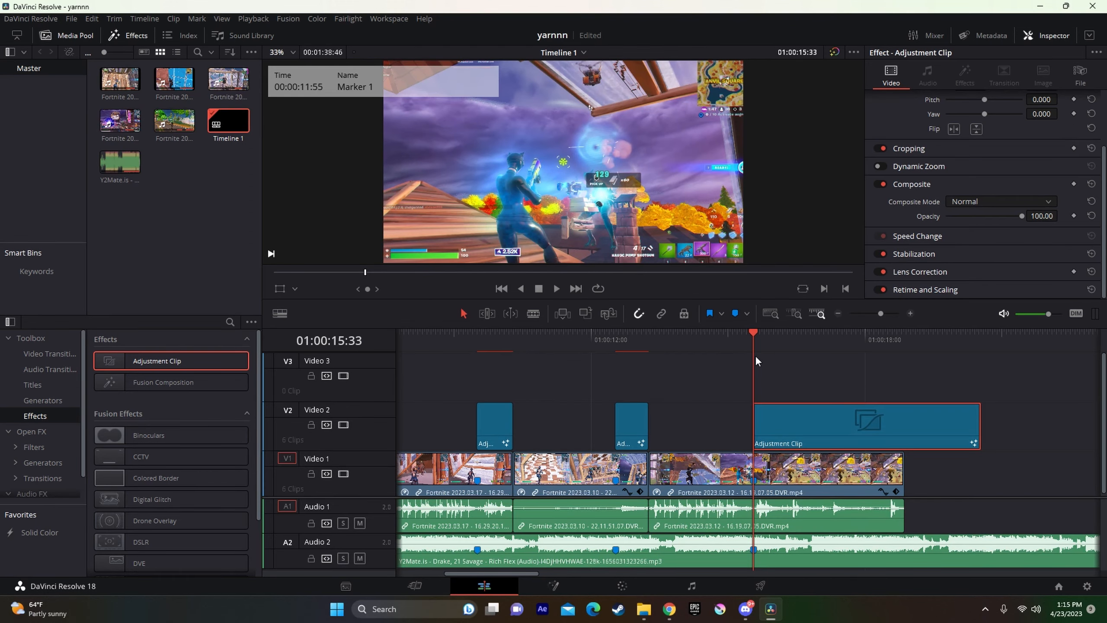
drag(755, 355, 801, 349)
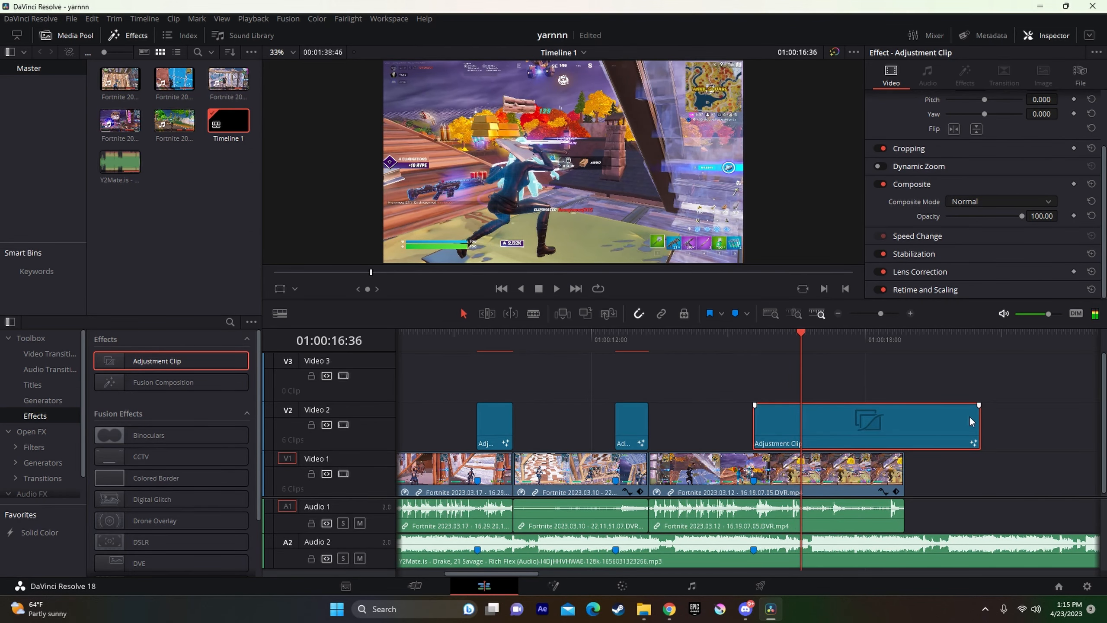
drag(976, 418, 901, 458)
- Split the music on Audio 2 at 01:00:20:35 and delete everything after the cut
click(844, 340)
click(905, 550)
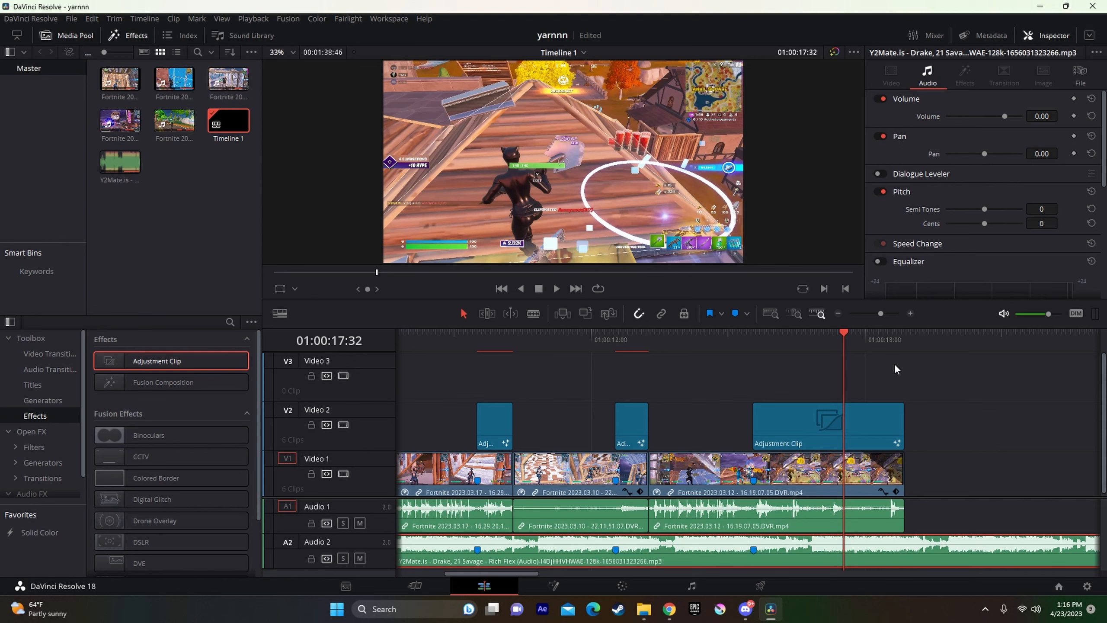
click(904, 341)
click(917, 559)
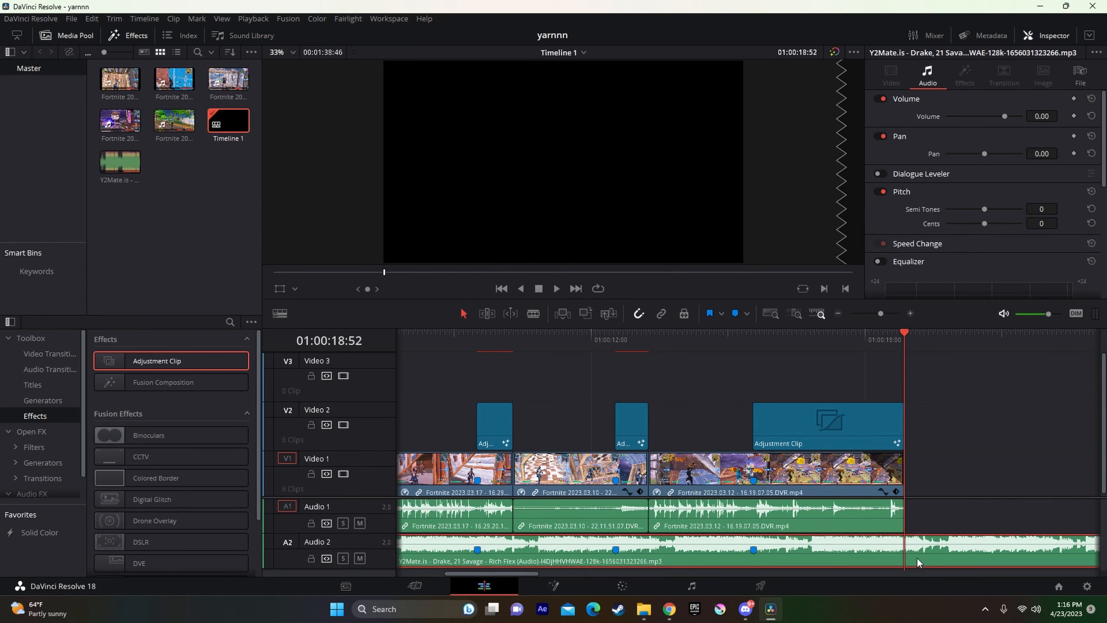
mouse_move(909, 334)
mouse_down()
mouse_move(932, 332)
mouse_move(904, 336)
mouse_up()
click(950, 343)
click(981, 346)
key(ctrl+b)
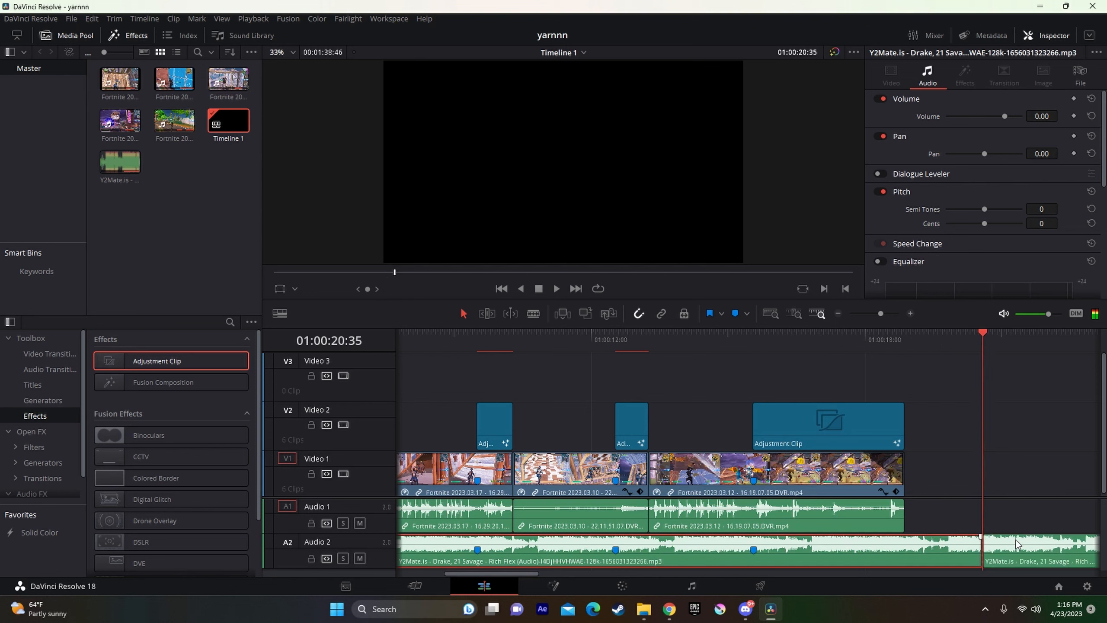
key(BackSpace)
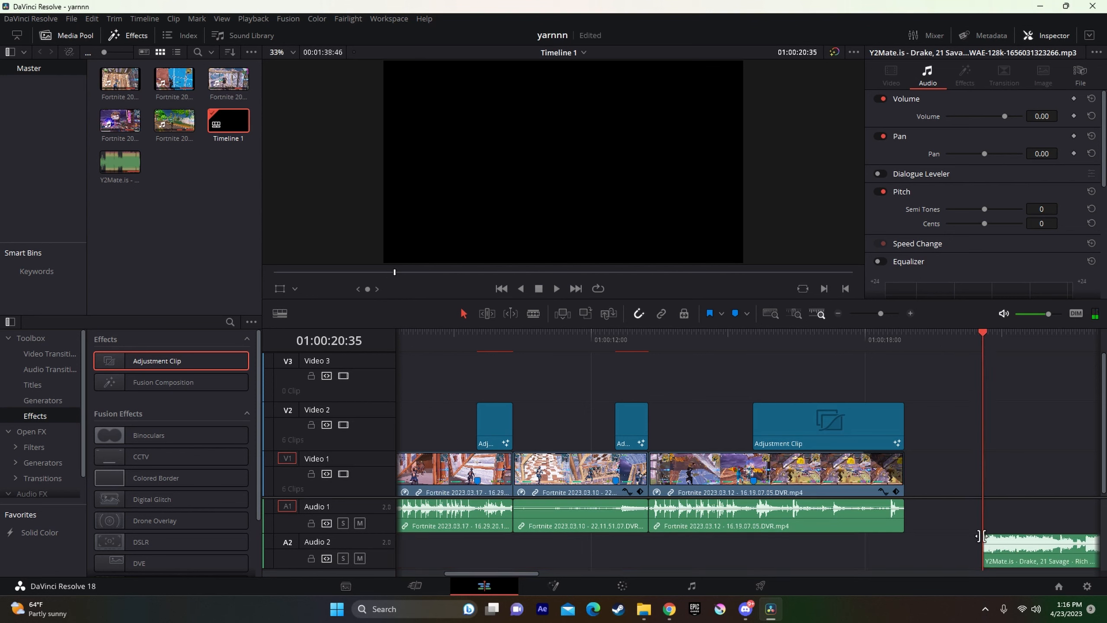
key(ctrl+z)
click(1009, 548)
key(BackSpace)
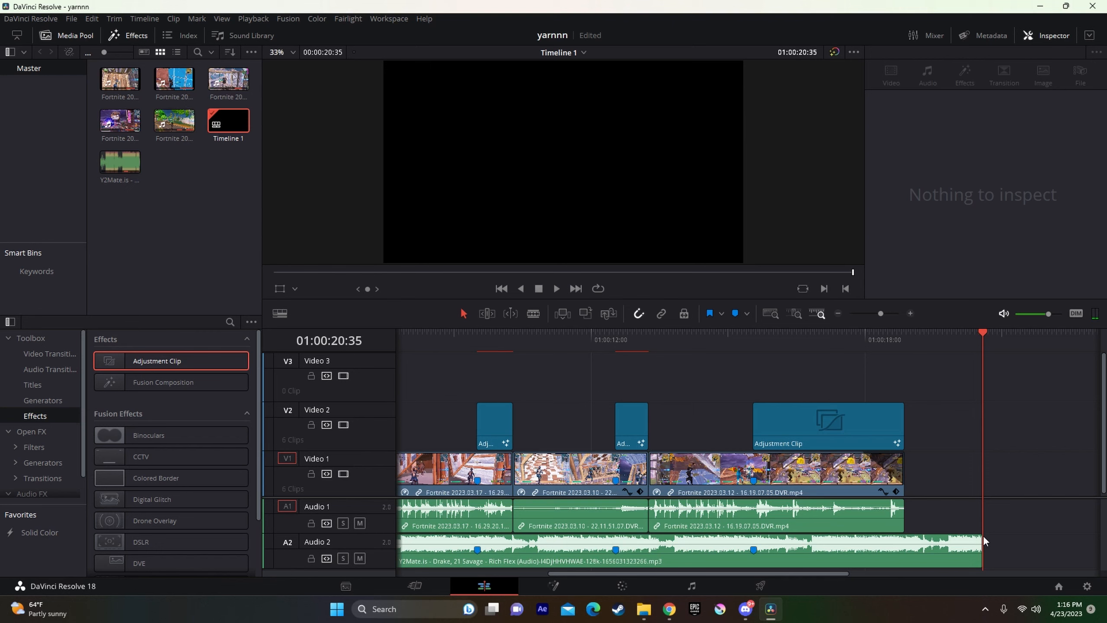
- Add a fade-out of about three seconds to the end of the Audio 2 music and play it back
drag(982, 534, 847, 536)
click(839, 341)
key(space)
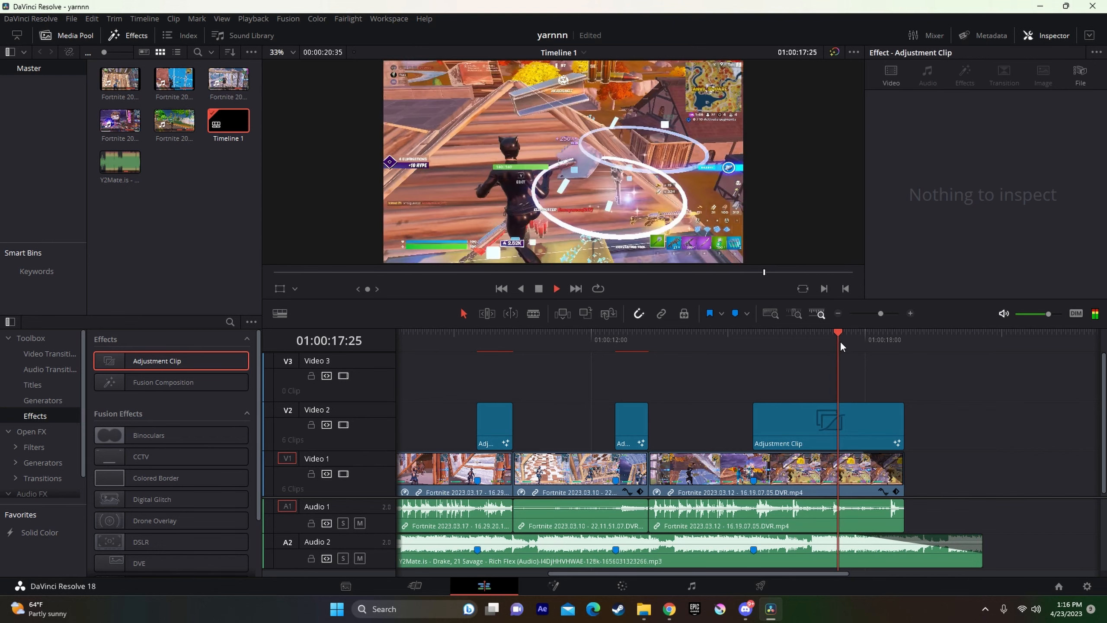
- Enable render caching of the colour output for the glint adjustment clip on Video 2
click(881, 404)
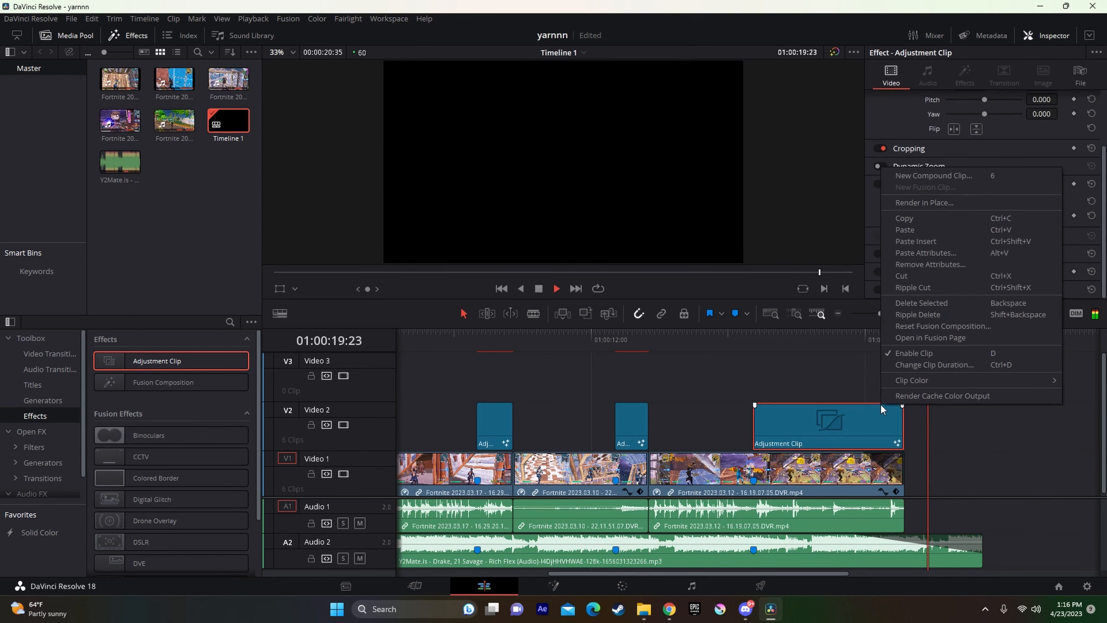
right_click(840, 429)
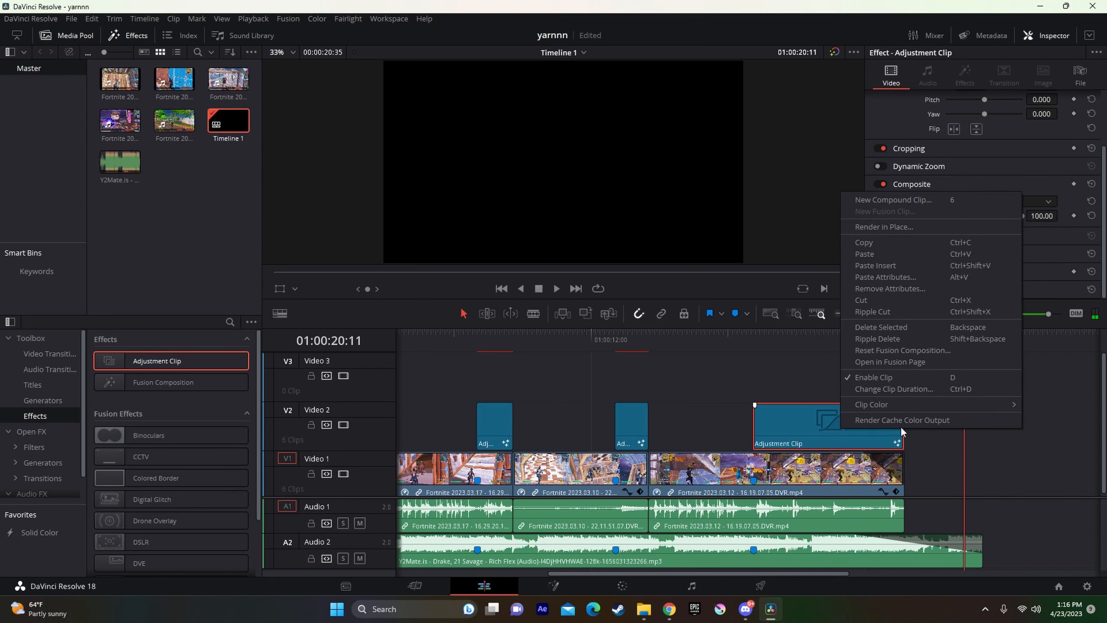
click(788, 352)
- Add an Adjustment Clip on Video 3 at 01:00:14:26 and open it in Fusion
click(702, 333)
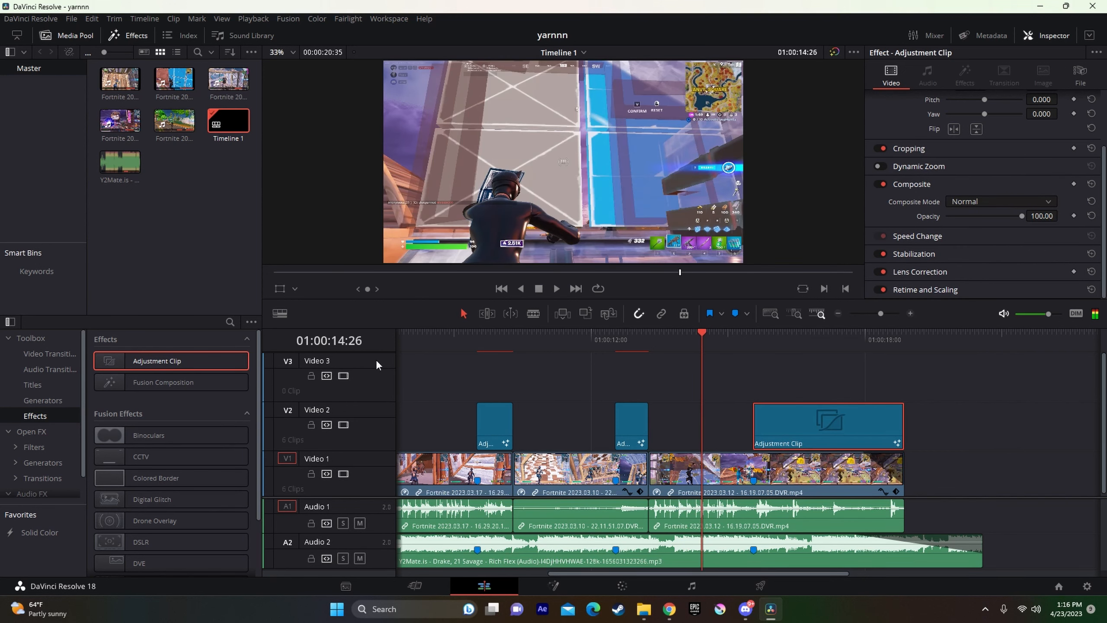
drag(150, 351, 737, 379)
right_click(737, 379)
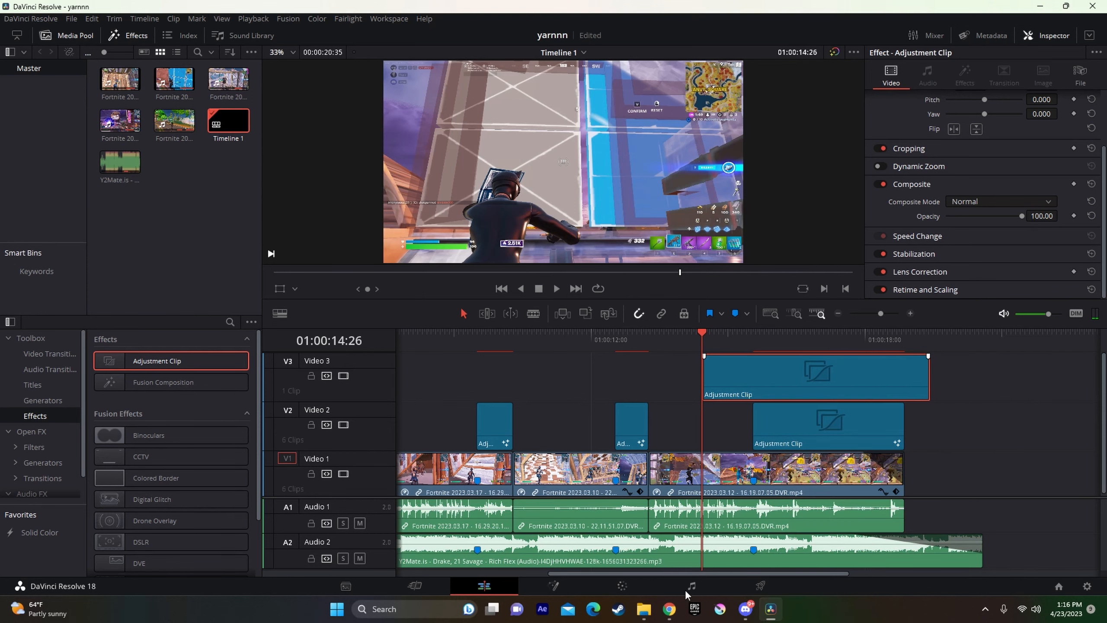
- Add the No Plugin Yarn Gamma Buildup.setting preset and connect its chain from ColorCorrector1 to Vignette1 between MediaIn1 and MediaOut1
click(645, 617)
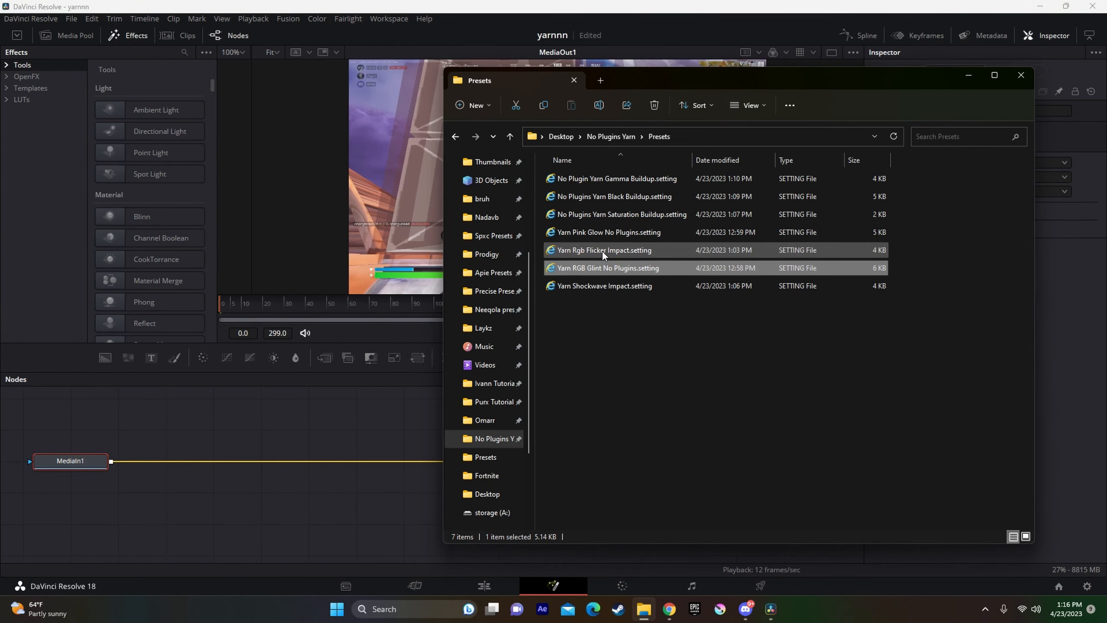
drag(659, 178, 287, 410)
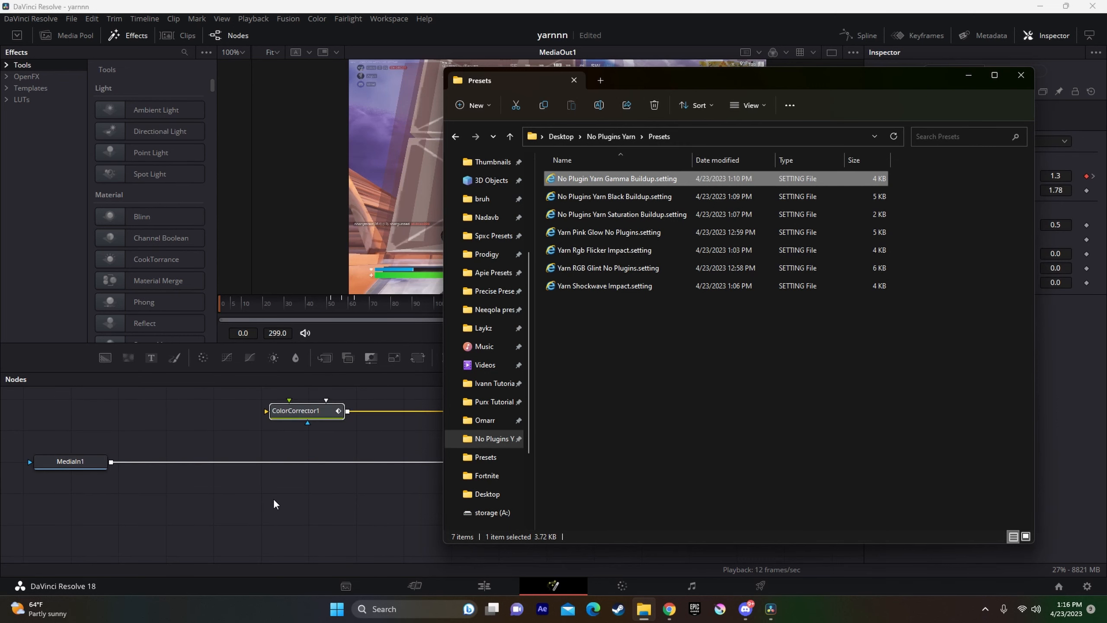
drag(491, 462, 266, 410)
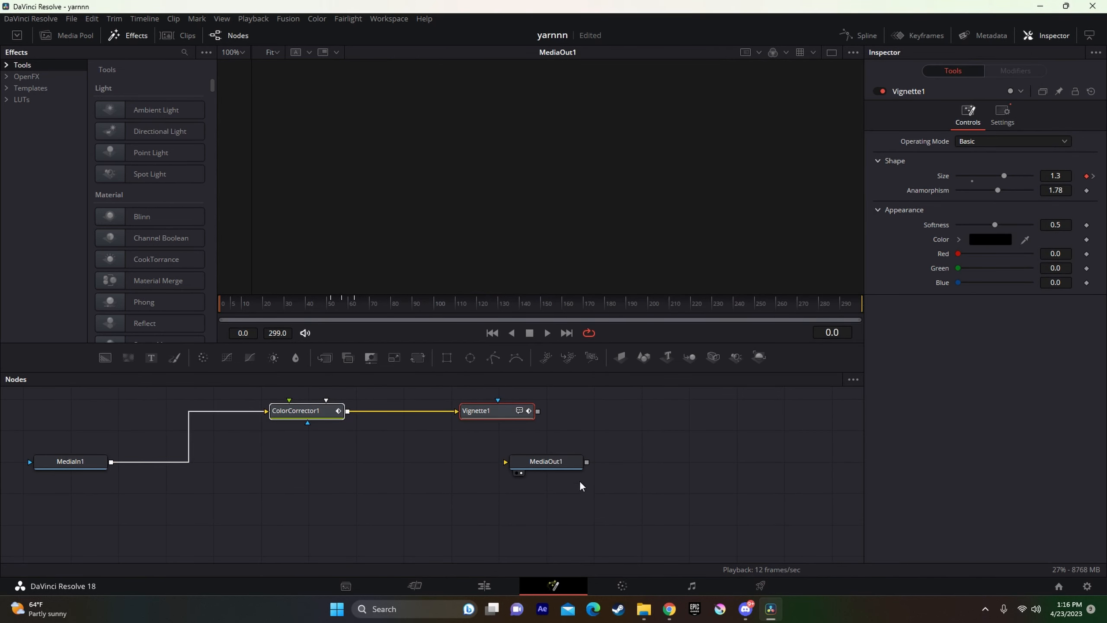
drag(533, 412, 545, 463)
- Go to the buildup's last keyframe at frame 63, split the Video 3 adjustment clip there in the edit timeline and select the part after the cut
click(355, 302)
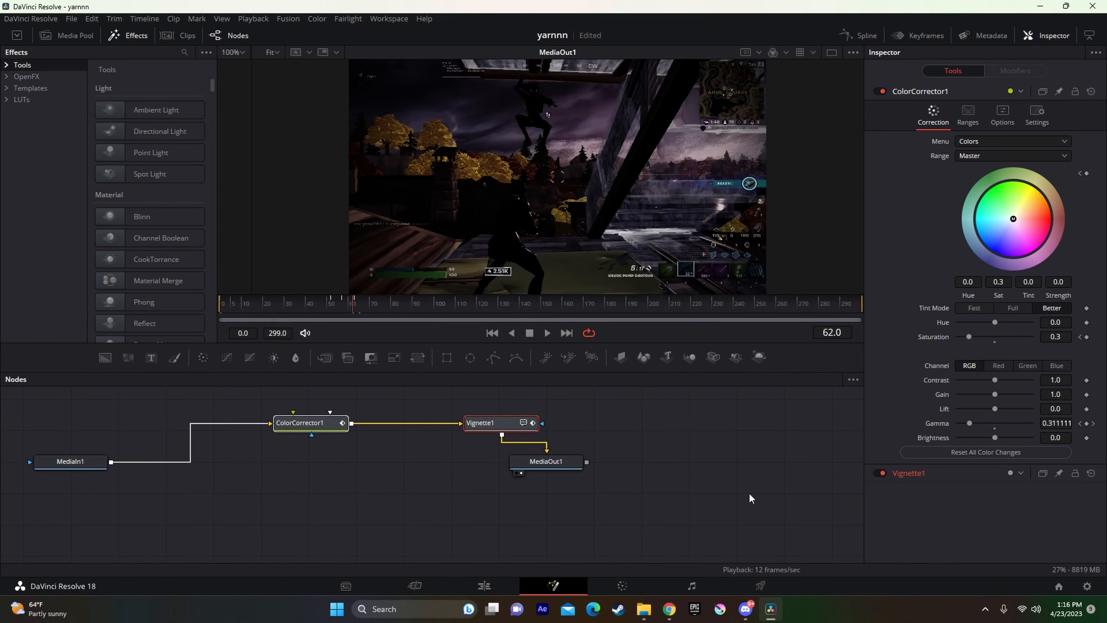
click(723, 475)
click(500, 583)
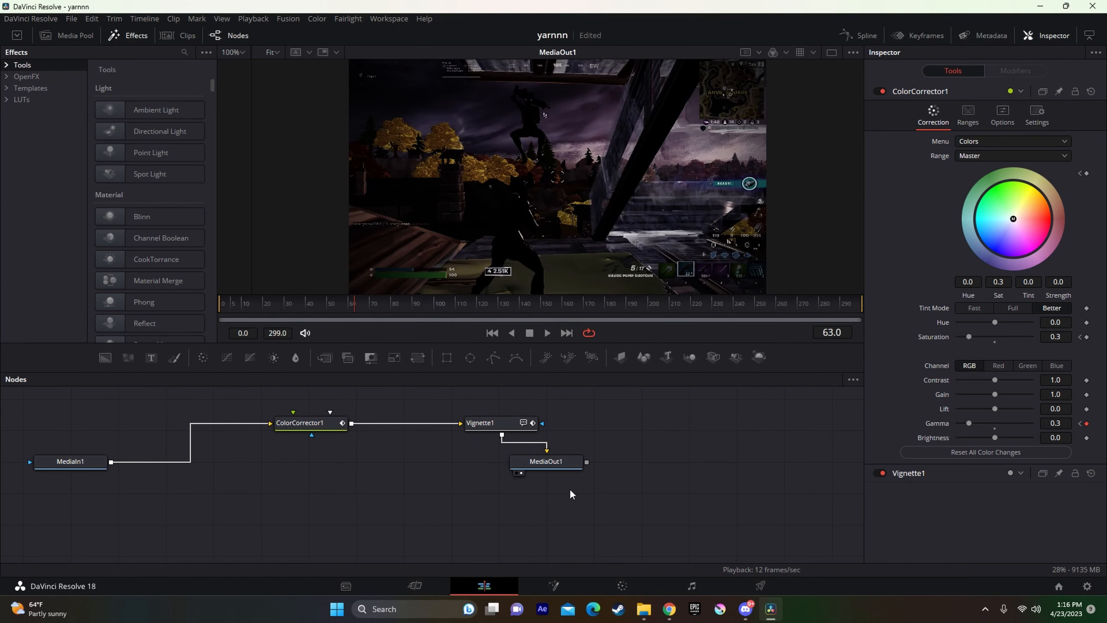
key(ctrl+b)
click(773, 375)
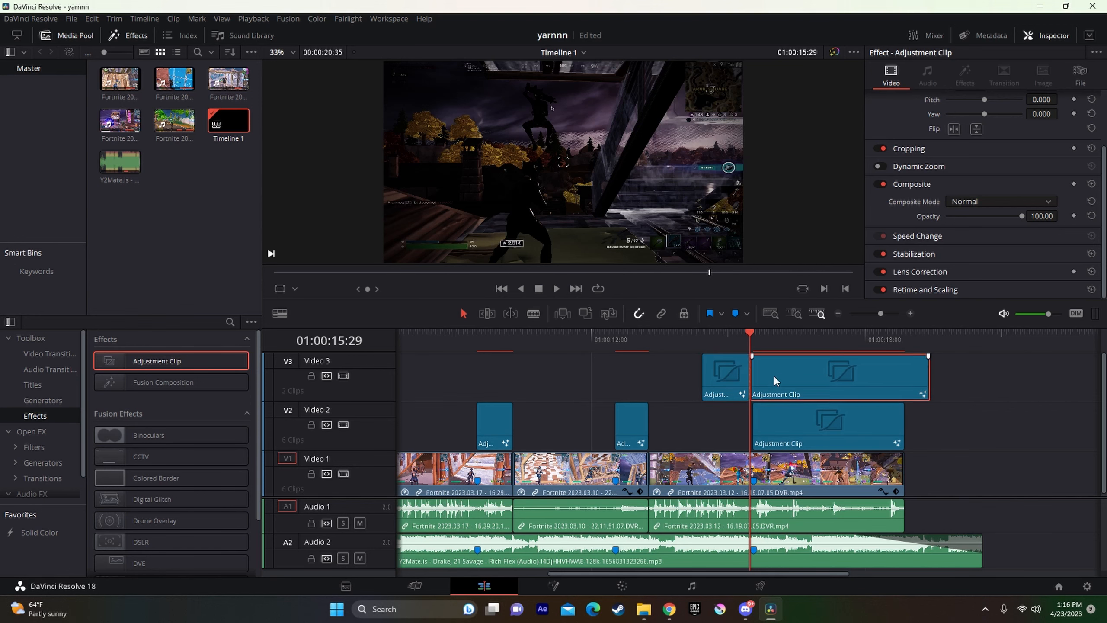
- Delete the long adjustment clip on Video 3 and move the remaining short one onto Video 2, directly before the last adjustment clip
key(BackSpace)
right_click(722, 377)
click(737, 606)
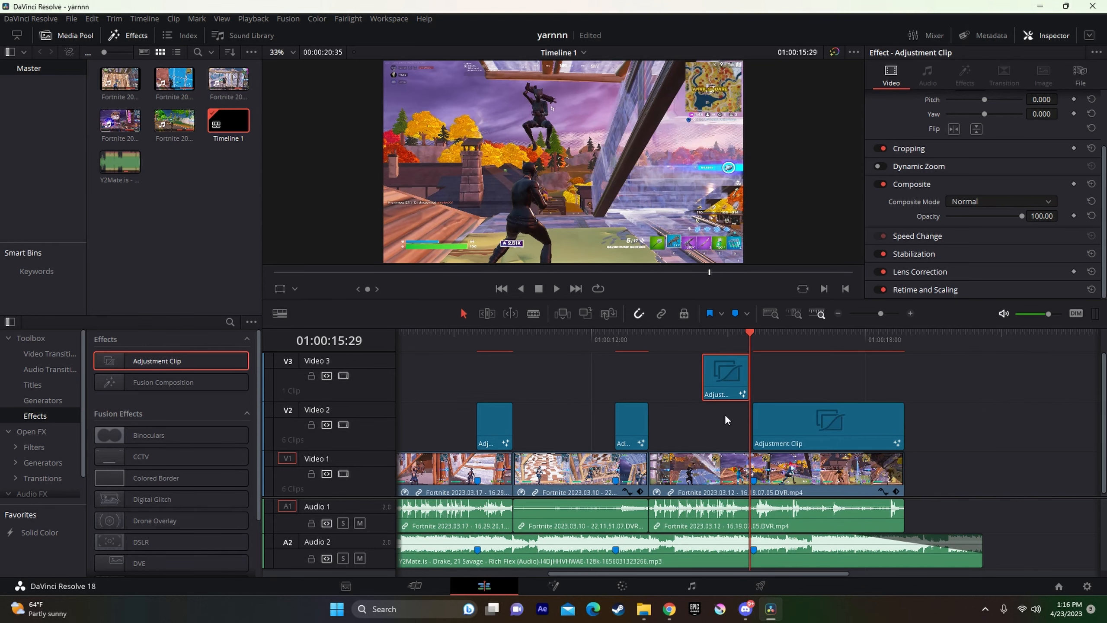
drag(725, 401, 733, 429)
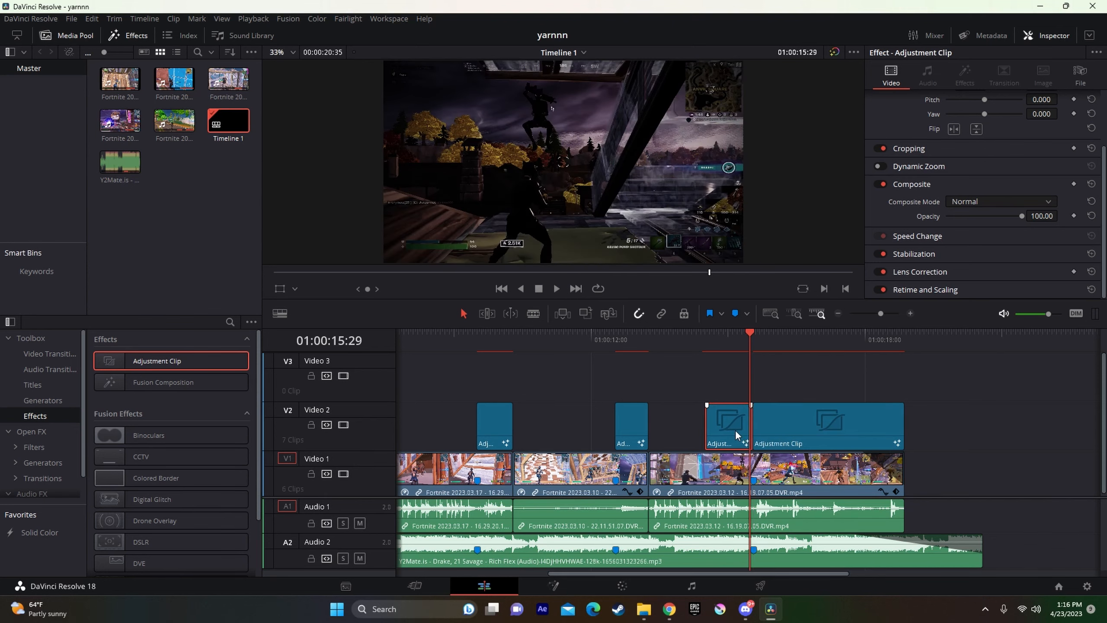
- Place a new Adjustment Clip on Video 3 at the start of the timeline
drag(880, 313, 878, 315)
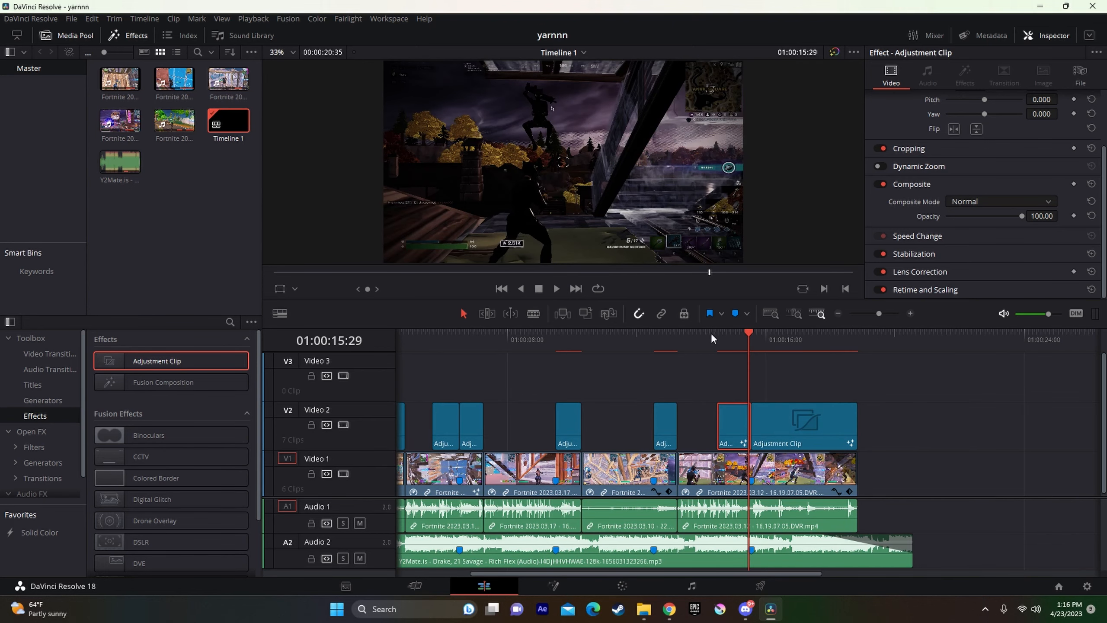
drag(484, 342, 451, 343)
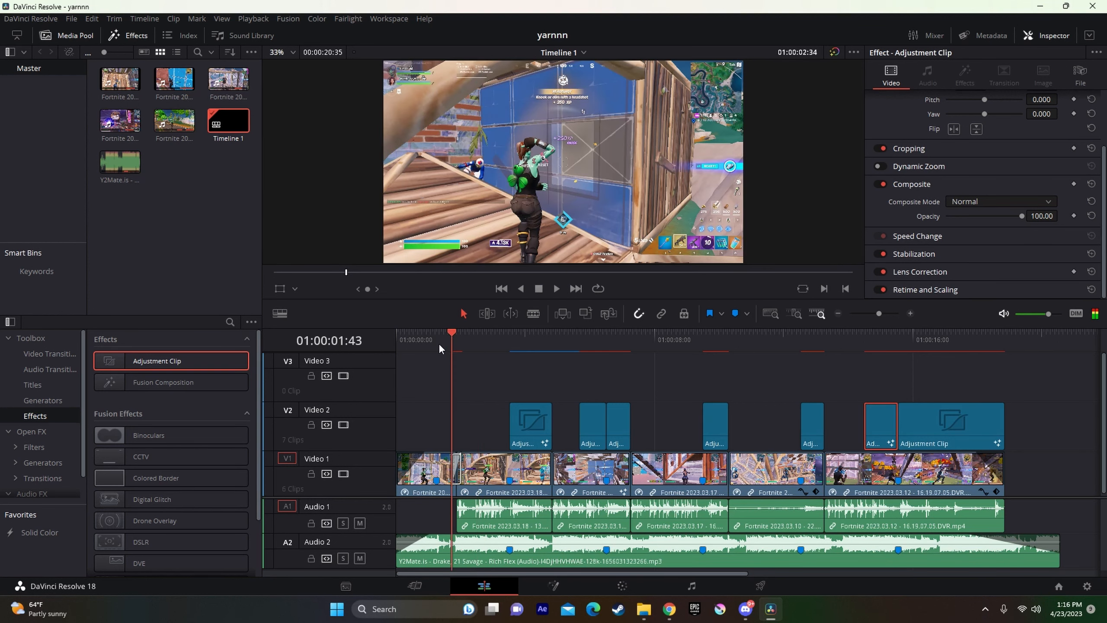
key(space)
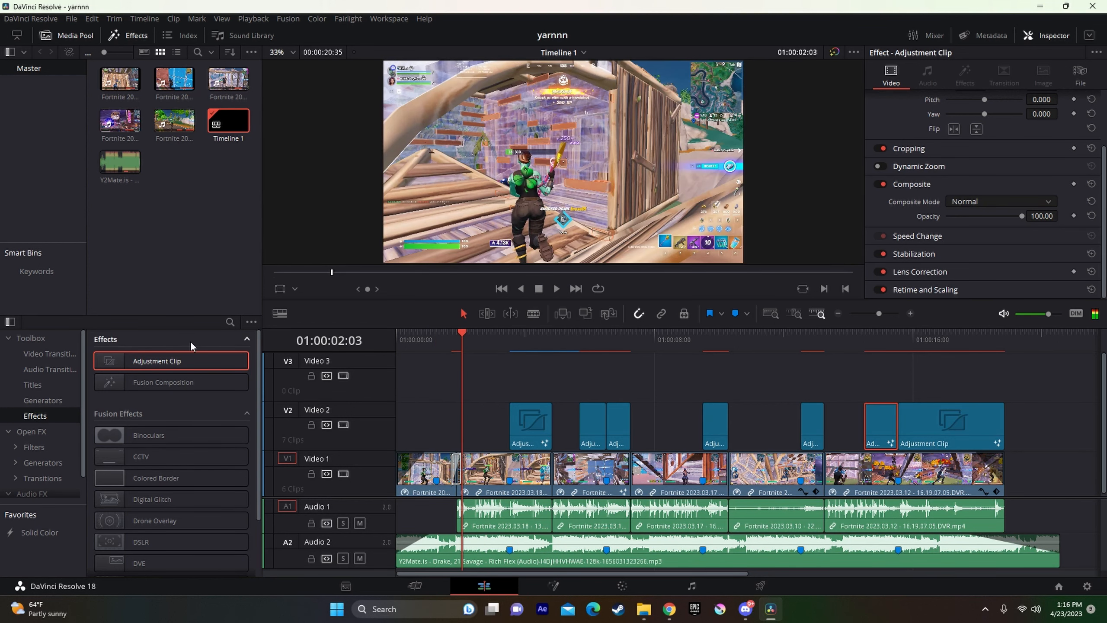
drag(191, 360, 387, 373)
drag(257, 367, 406, 371)
- Open the new adjustment clip in Fusion and insert No Plugins Yarn Saturation Buildup.setting between MediaIn1 and MediaOut1
right_click(476, 375)
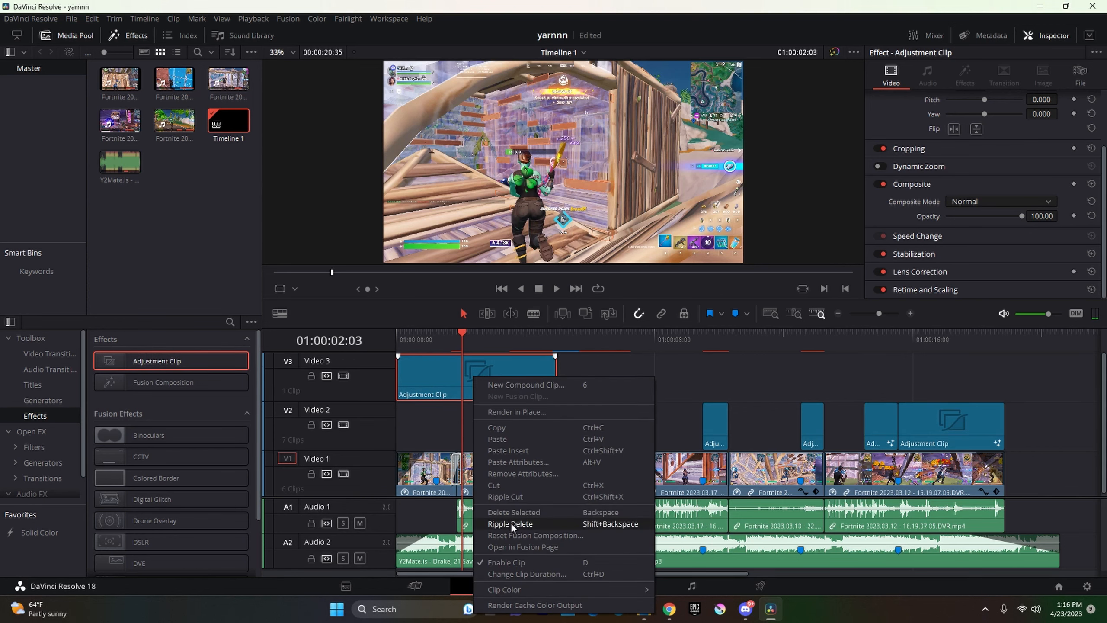
click(536, 547)
click(644, 608)
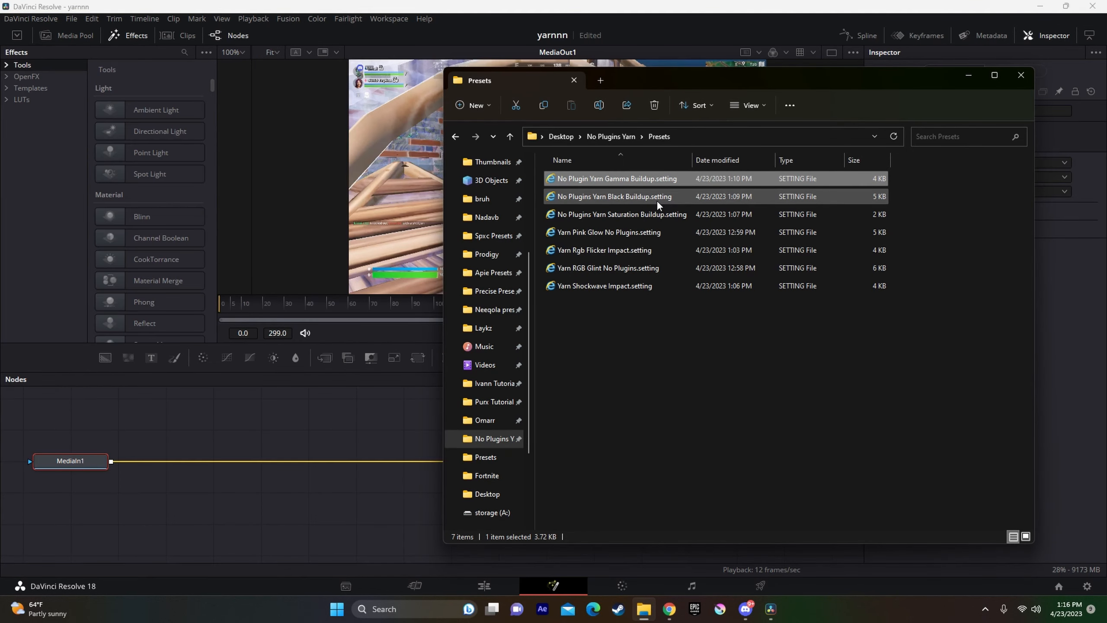
drag(664, 211, 327, 464)
- Check the saturation buildup frame by frame and leave the playhead on its last keyframe at frame 52
click(377, 307)
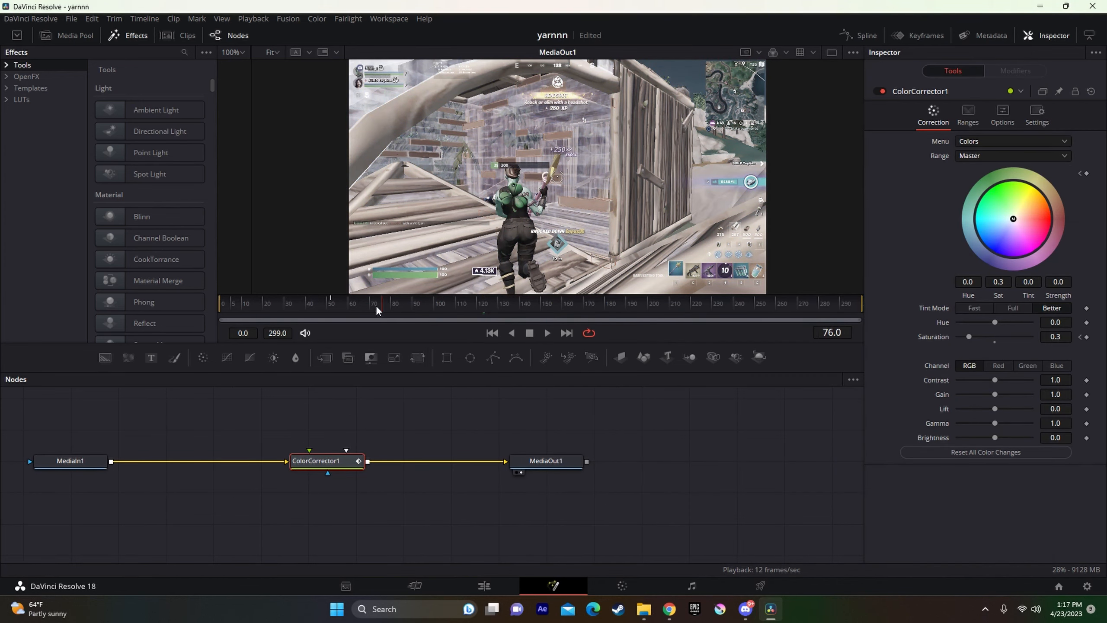
drag(377, 307, 332, 313)
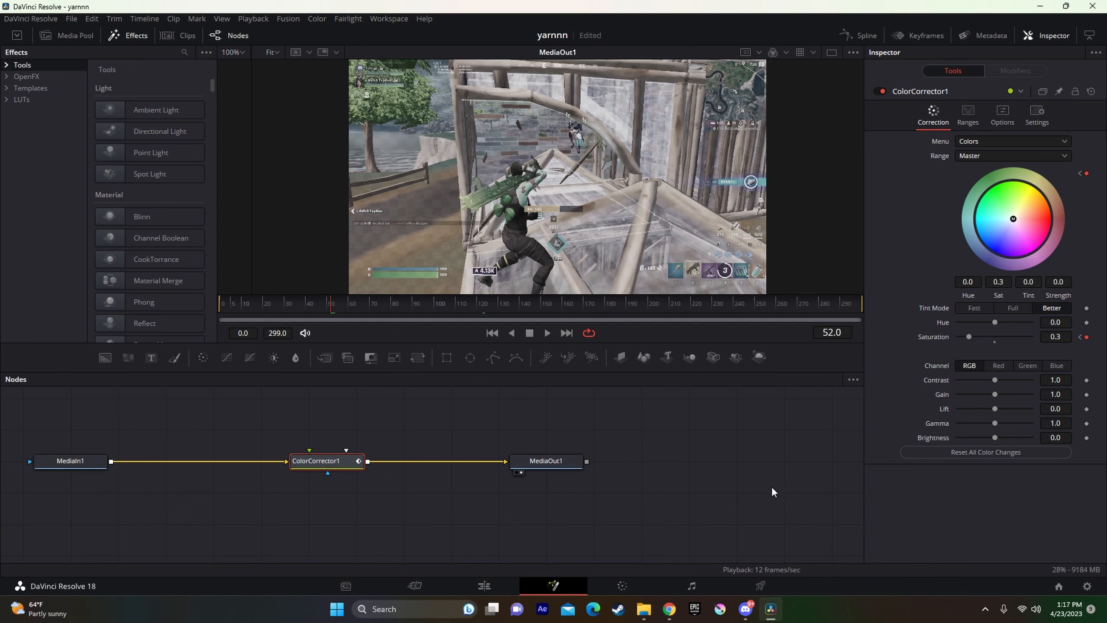
key(Left)
key(Left)
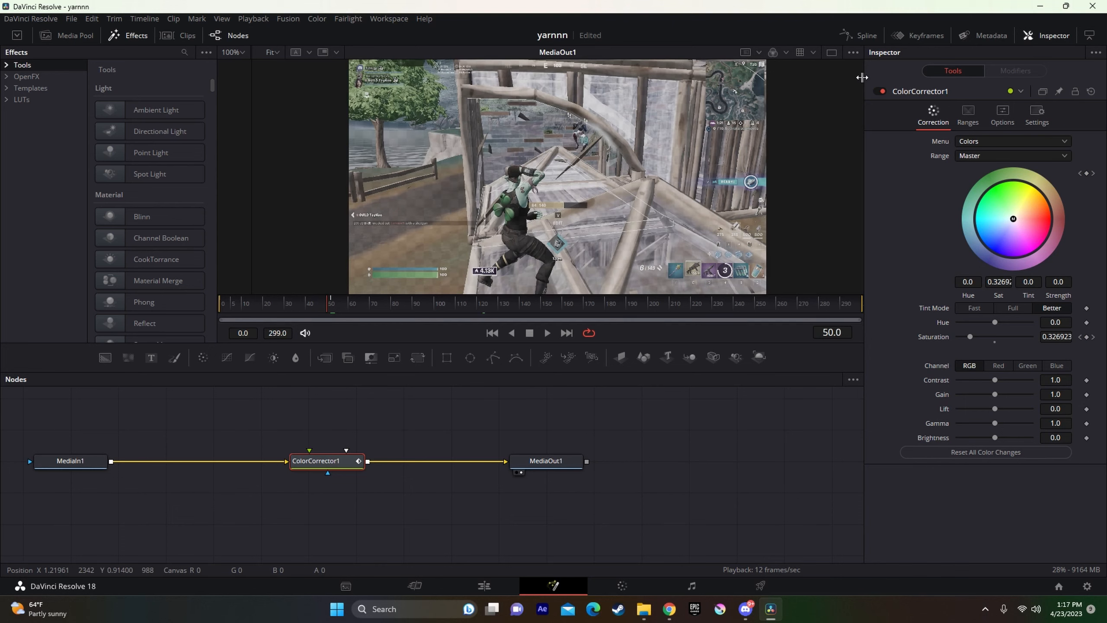
key(Left)
key(Left)
key(Left)
key(Left)
key(Left)
key(Left)
key(Left)
key(Left)
key(Left)
key(Left)
key(Left)
key(Left)
key(Left)
key(Left)
key(Left)
key(Left)
key(Left)
key(Left)
key(Left)
key(Left)
key(Right)
key(Right)
key(Right)
key(Right)
key(Right)
key(Right)
key(Right)
key(Right)
key(Right)
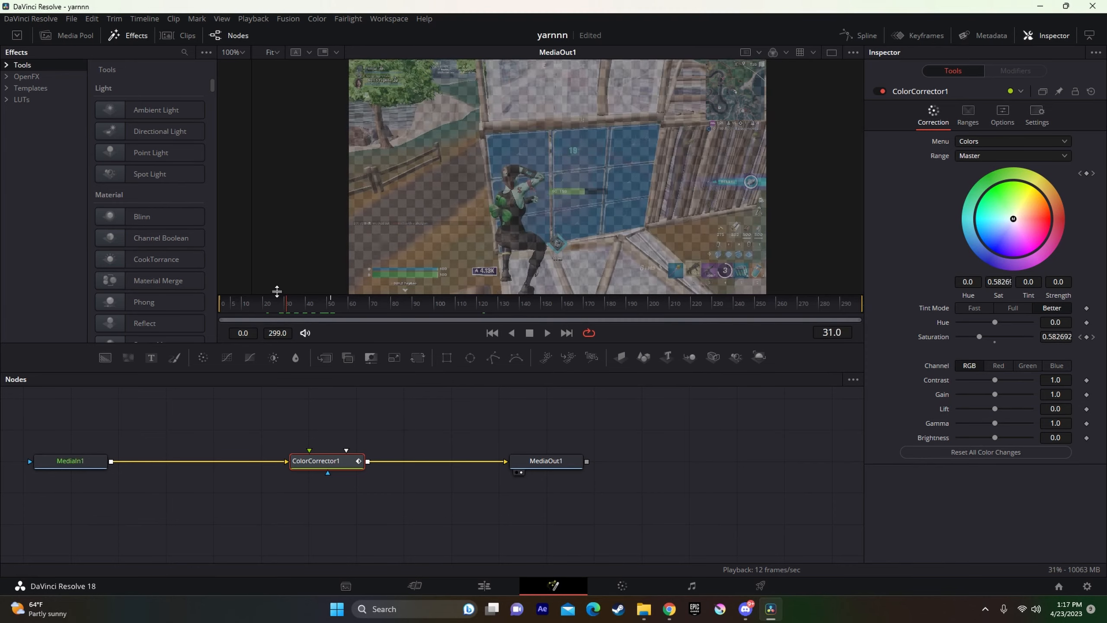
key(Right)
key(Right)
key(Right)
key(Right)
key(Right)
key(Right)
key(Right)
key(Right)
key(Right)
key(Right)
key(Right)
key(Right)
key(Right)
key(Right)
key(Right)
key(Right)
key(Right)
key(Right)
key(Right)
key(Right)
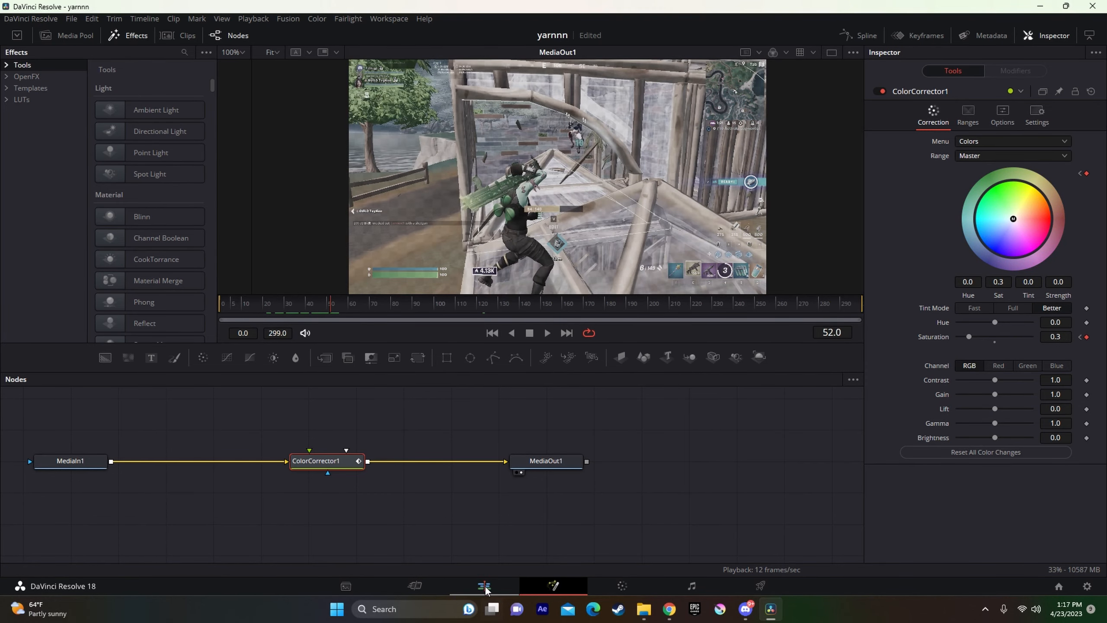
- Return to the Edit page, split the Video 3 adjustment clip at the playhead and delete the part after it
click(485, 587)
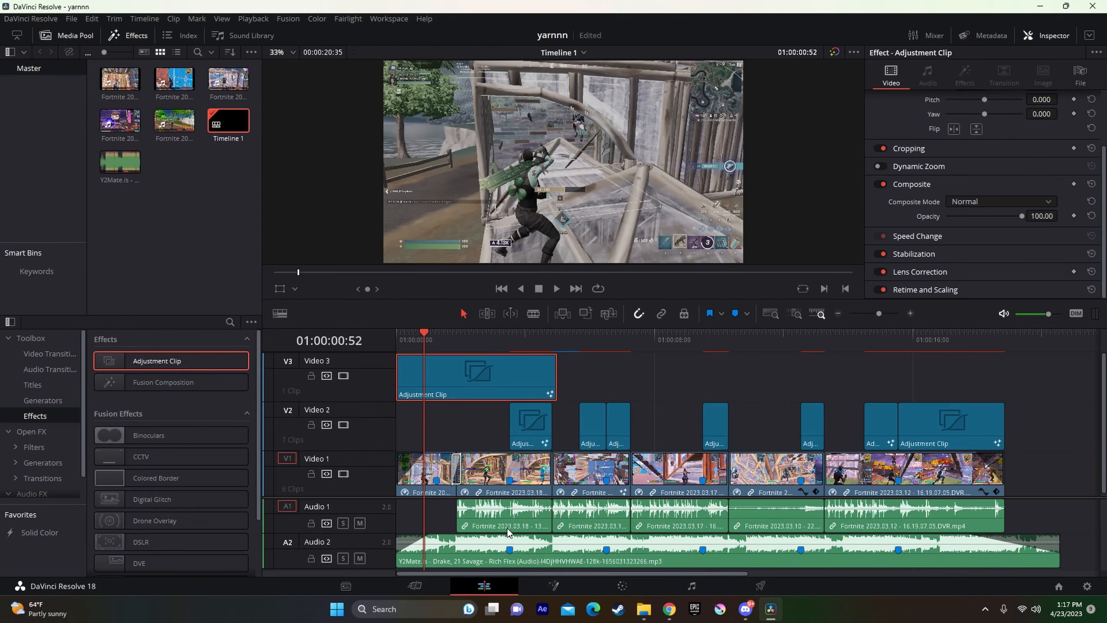
key(ctrl+b)
click(477, 375)
key(BackSpace)
- Move the trimmed adjustment clip onto Video 2, directly before the first adjustment clip, and turn on its Render Cache Color Output
drag(414, 397, 493, 417)
right_click(493, 417)
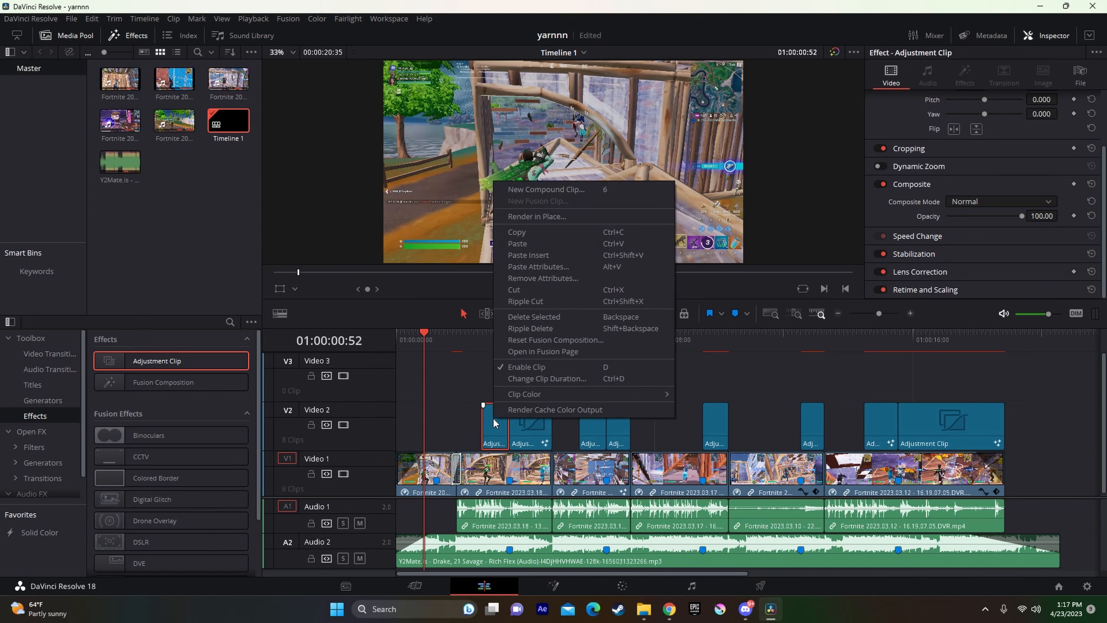
click(526, 408)
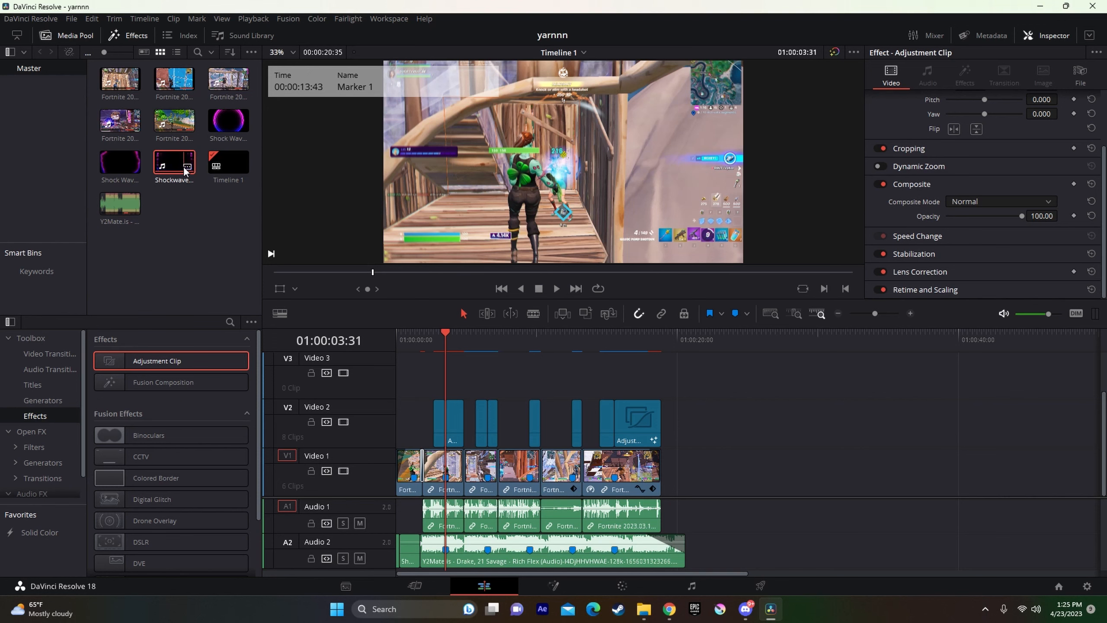
- Add Shockwave Effect.mp4 to Video 1 after the last gameplay clip and place the playhead at its start
drag(184, 170, 678, 487)
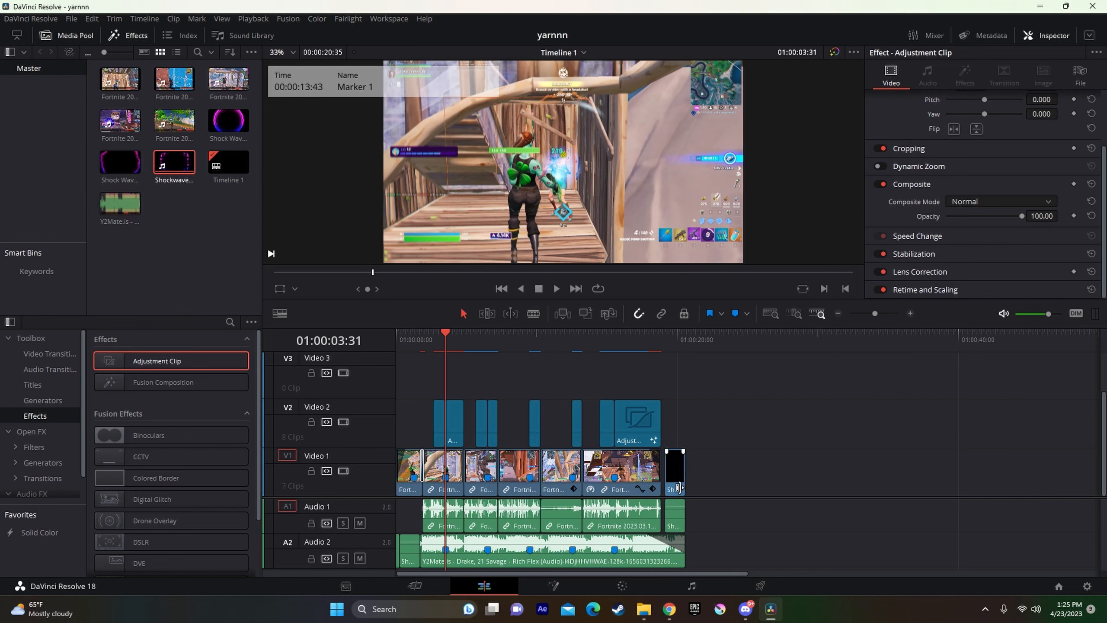
click(673, 346)
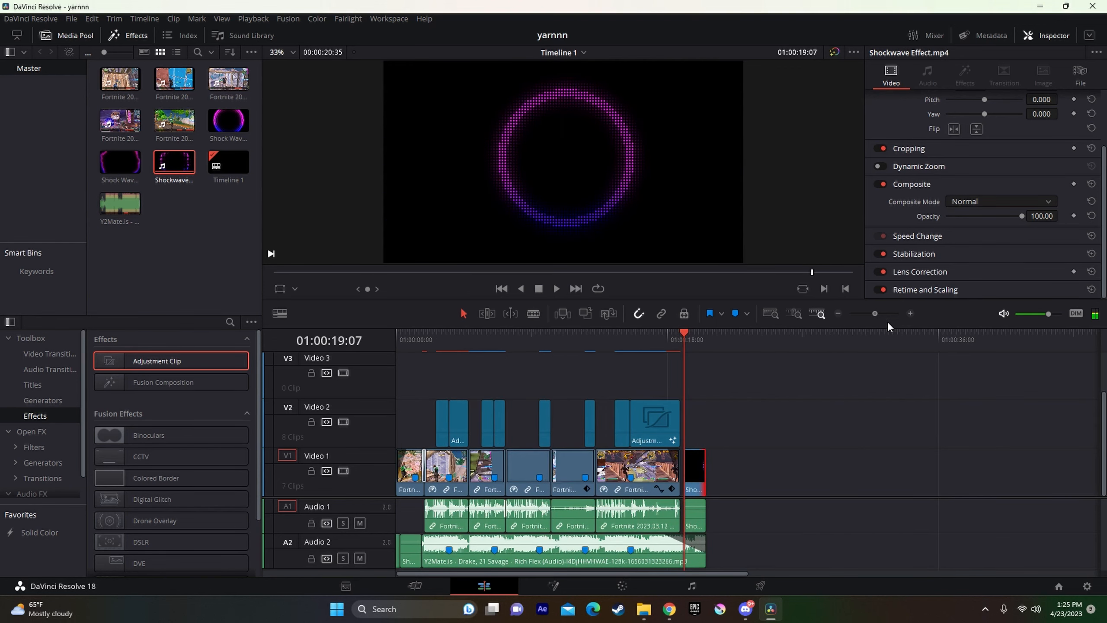
click(796, 313)
- Open the shockwave clip in Fusion, add a Delta Keyer after MediaIn1 and set its reference color to black
right_click(837, 476)
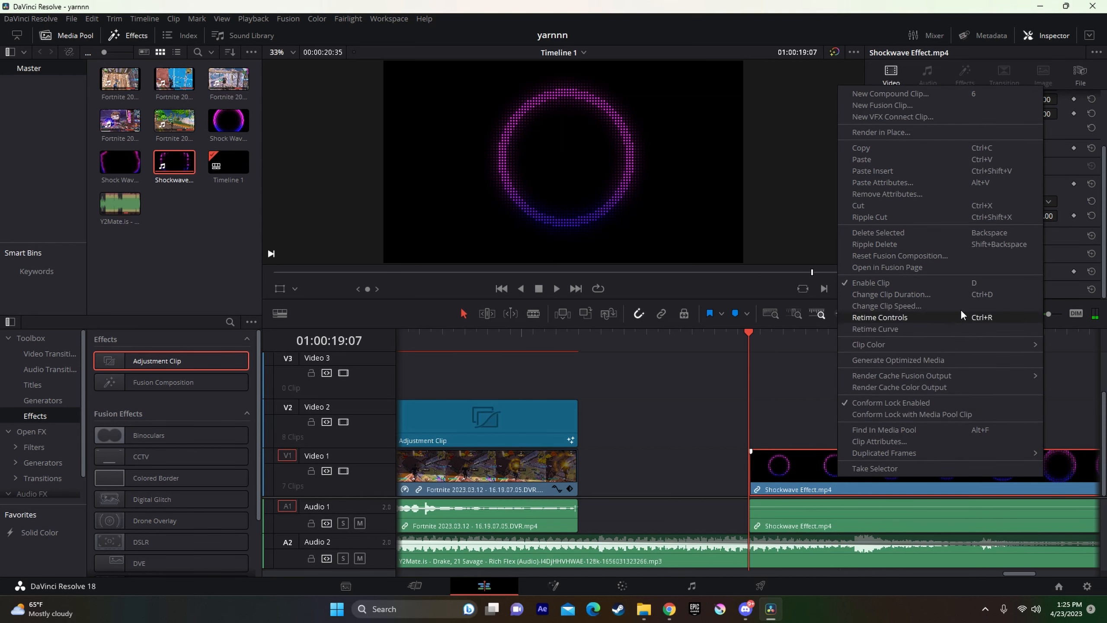
click(908, 268)
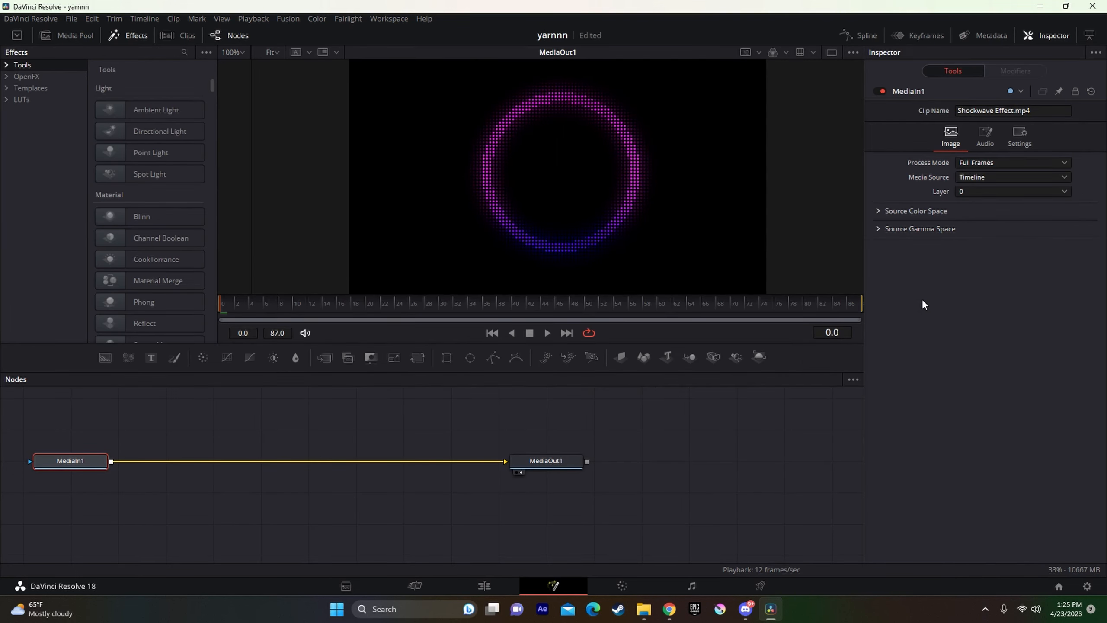
key(shift+space)
text(delta Keyer)
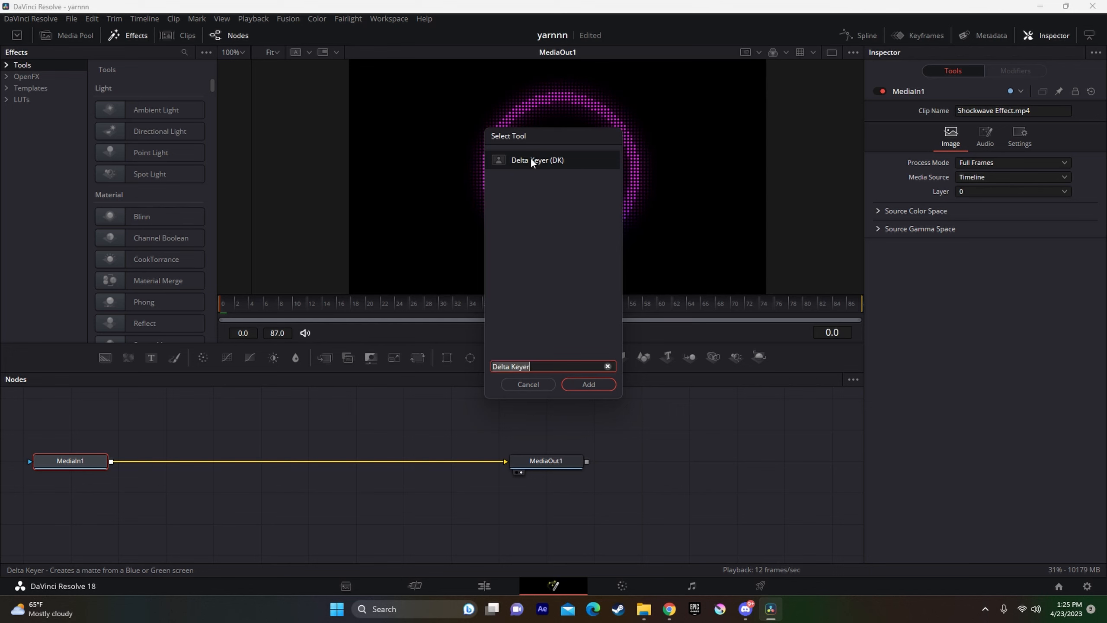
double_click(530, 158)
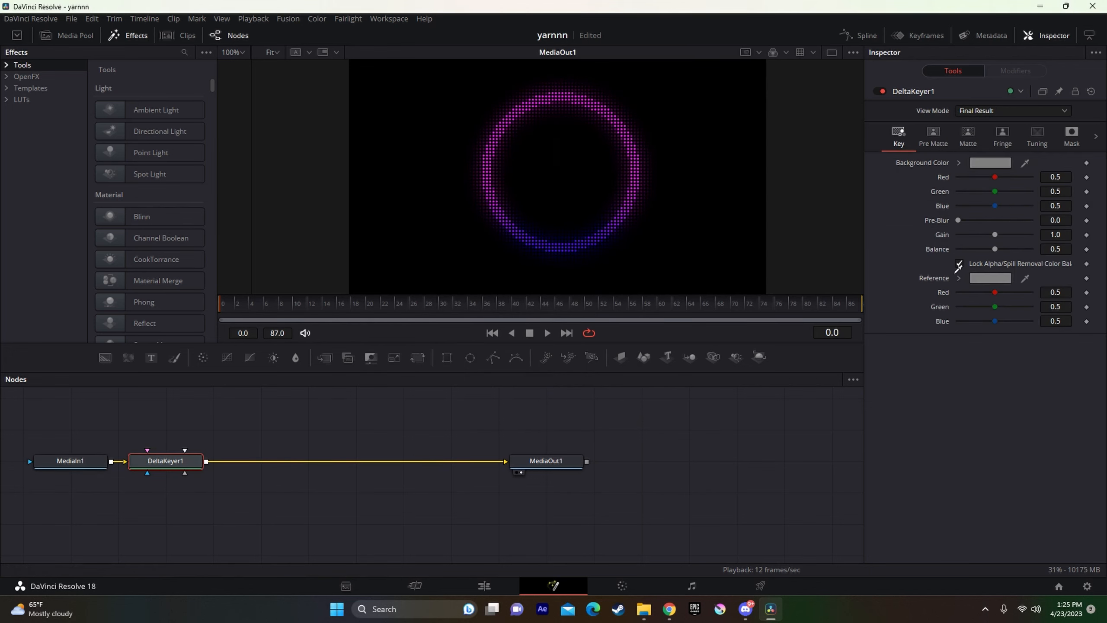
drag(996, 301, 718, 194)
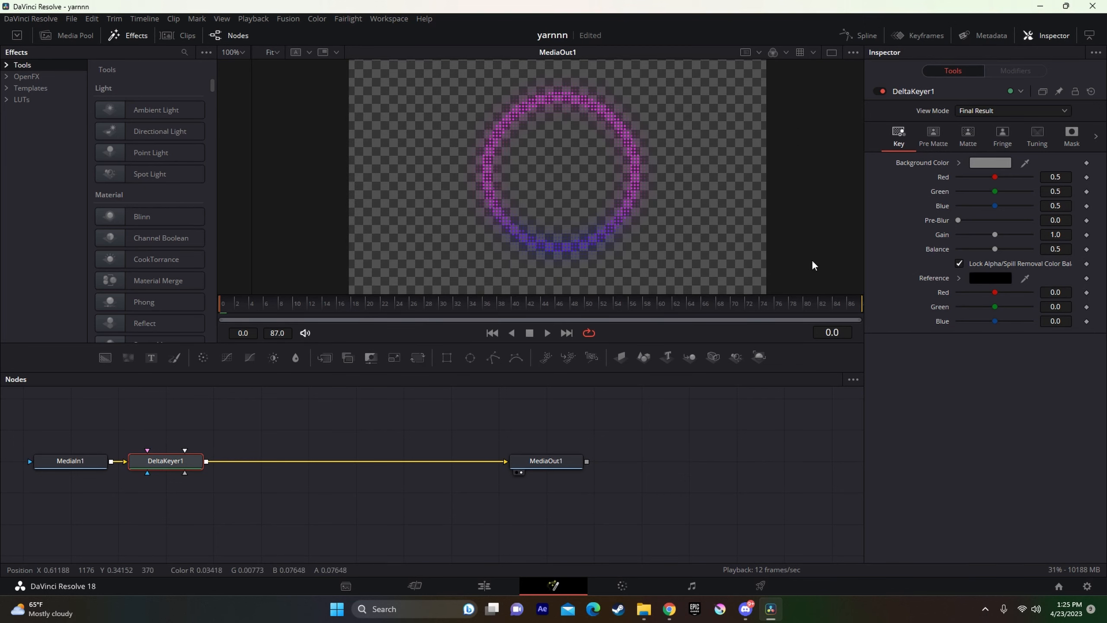
- Return to the Edit page and increase the clip speed of Shockwave Effect.mp4
click(479, 584)
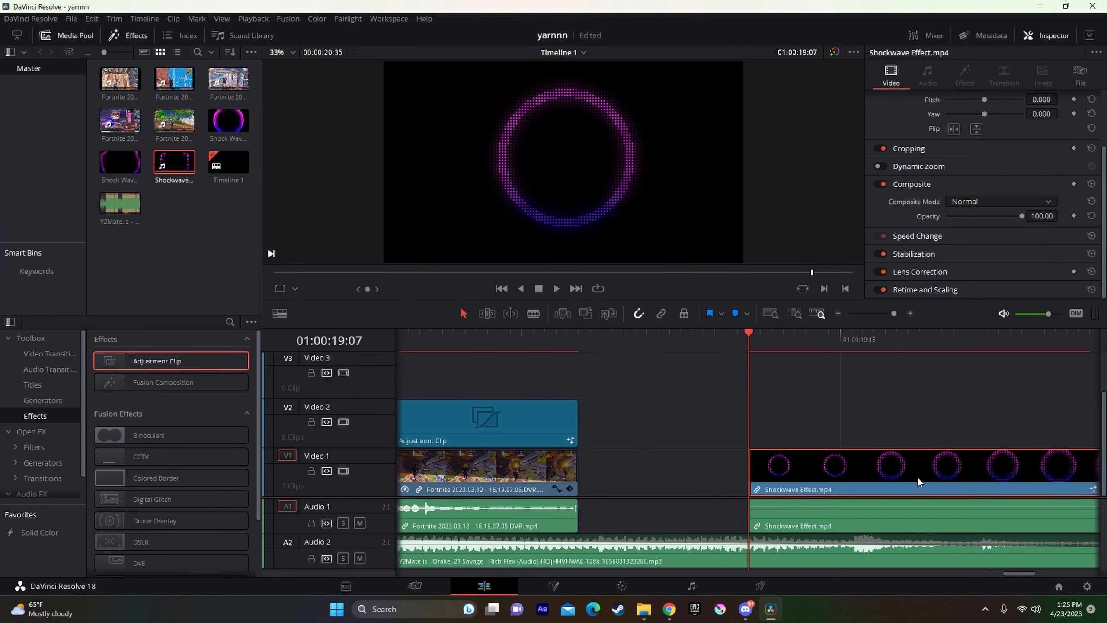
right_click(919, 479)
click(952, 307)
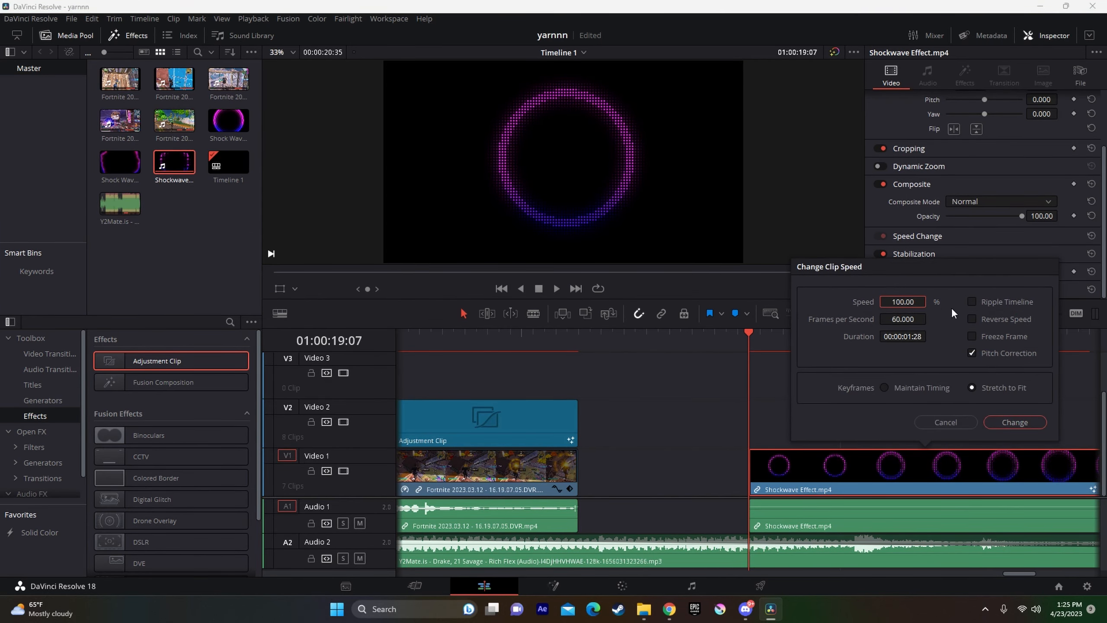
click(915, 301)
key(Return)
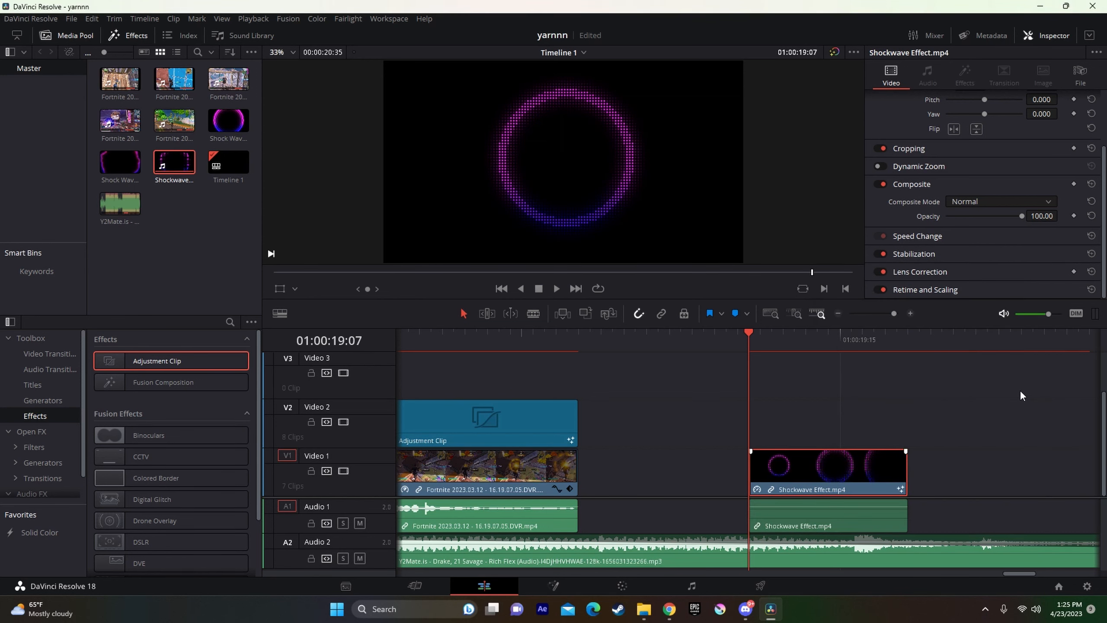
- Delete the shockwave clip's audio on Audio 1 and move its video up to Video 3
click(847, 519)
key(Delete)
click(852, 469)
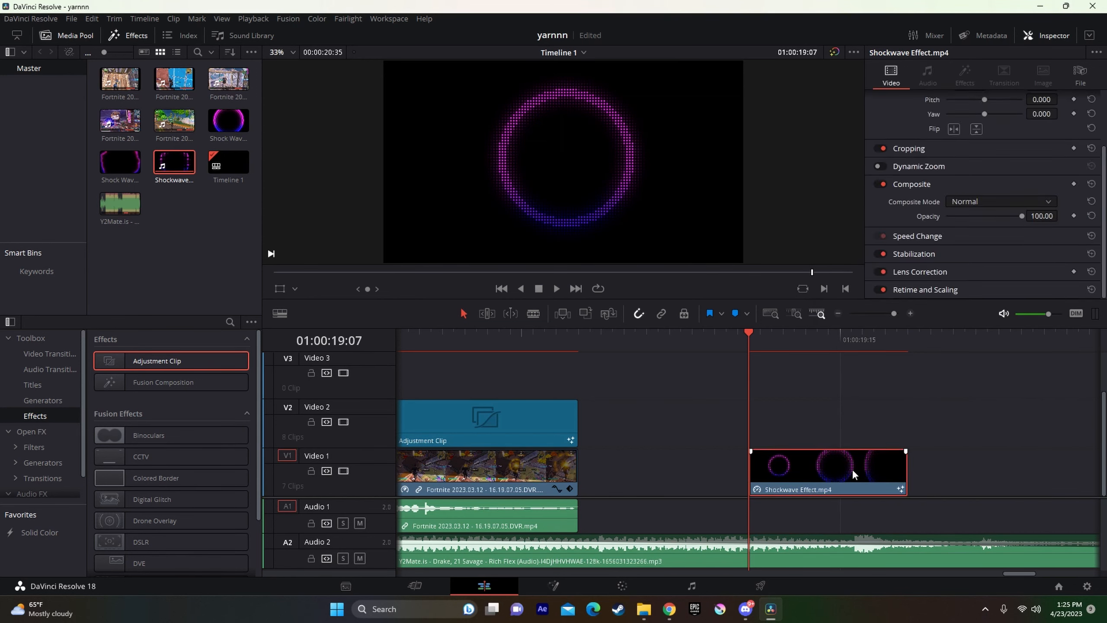
drag(893, 314, 882, 314)
drag(757, 468, 758, 375)
scroll(717, 566, left, 5)
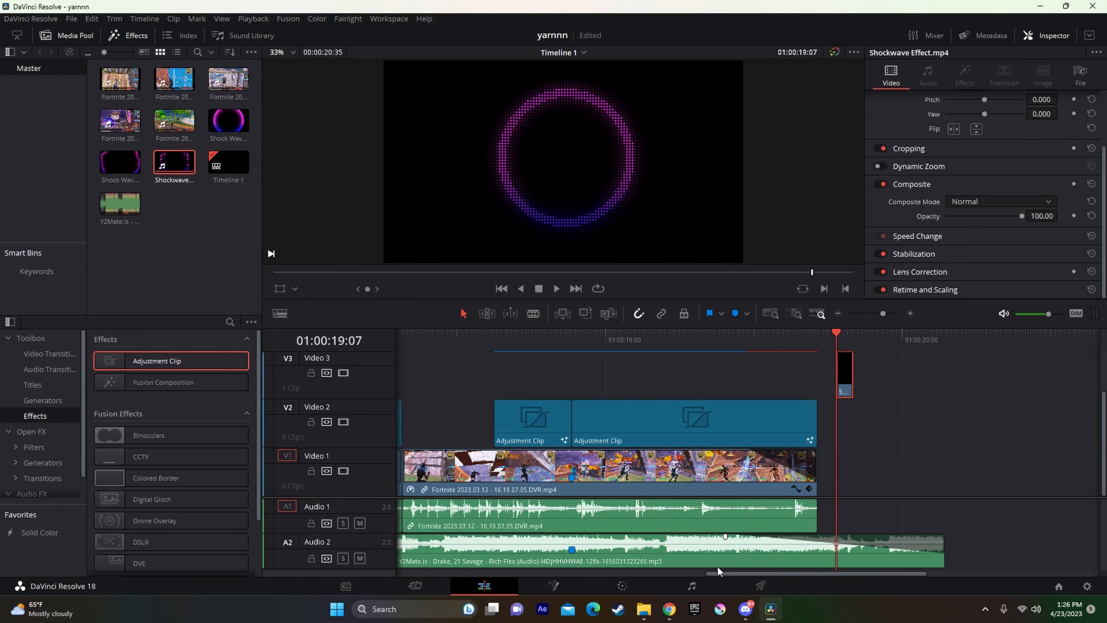
- Move the shockwave clip on Video 3 back to Marker 1 at 01:00:03:31, above the first impact
key(Right)
key(Right)
key(Right)
key(Right)
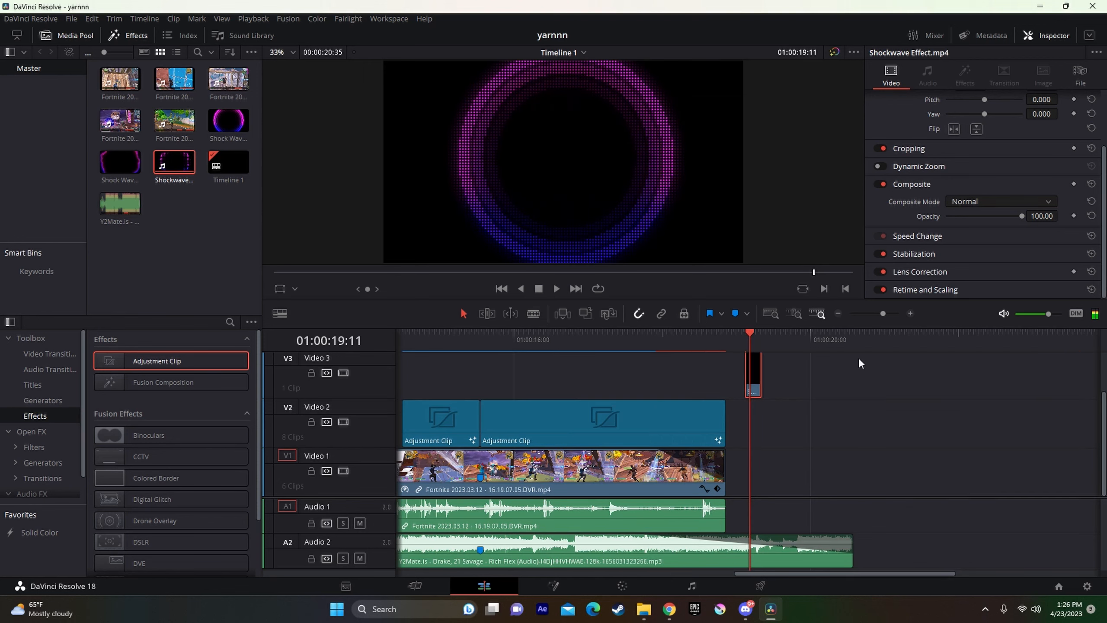
drag(751, 377, 317, 364)
key(Left)
key(Left)
key(Left)
key(Left)
key(Left)
key(Left)
key(Left)
key(Left)
key(Left)
key(Left)
key(Left)
key(Left)
key(Left)
key(Left)
key(Left)
key(Left)
key(Left)
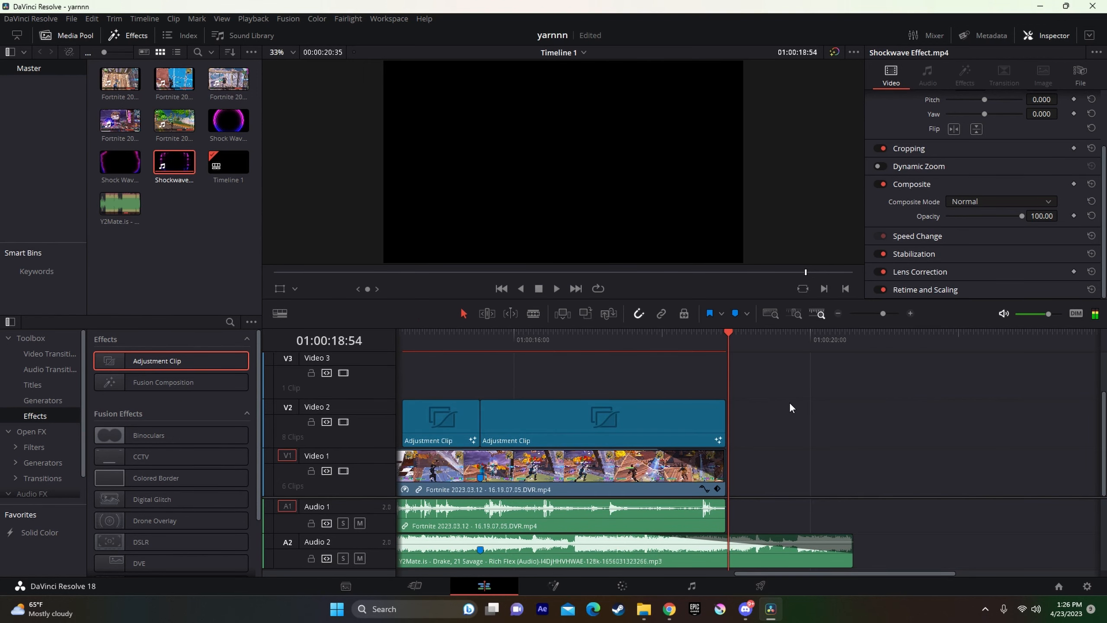
drag(734, 343, 396, 349)
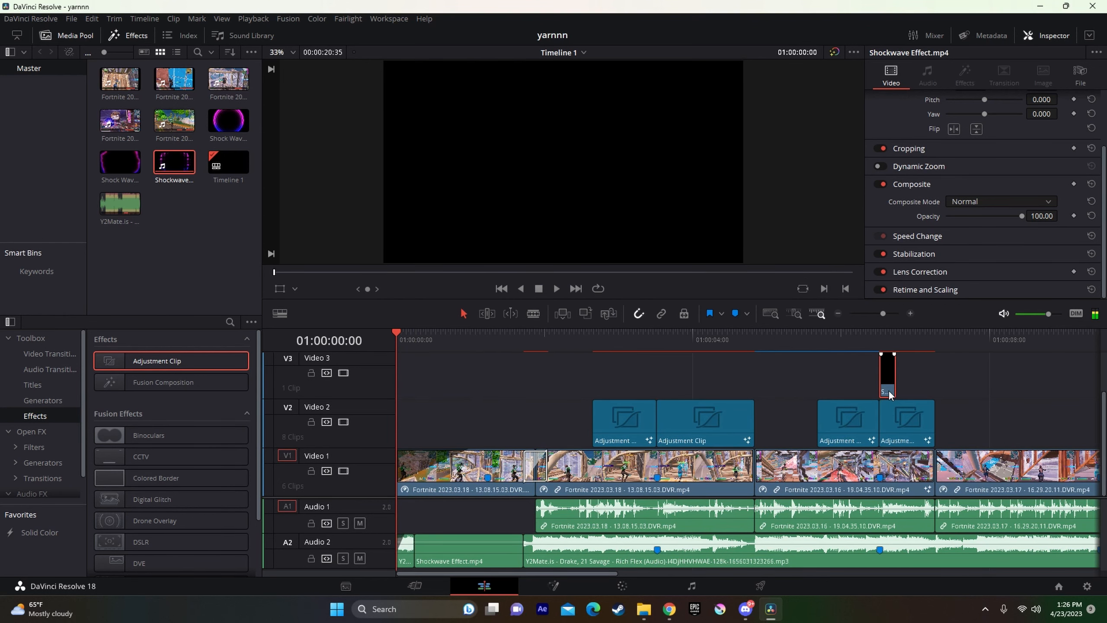
drag(888, 390, 665, 387)
- Split the Fortnite clip on Video 1 at Marker 1, where the shockwave clip starts
click(664, 338)
click(683, 466)
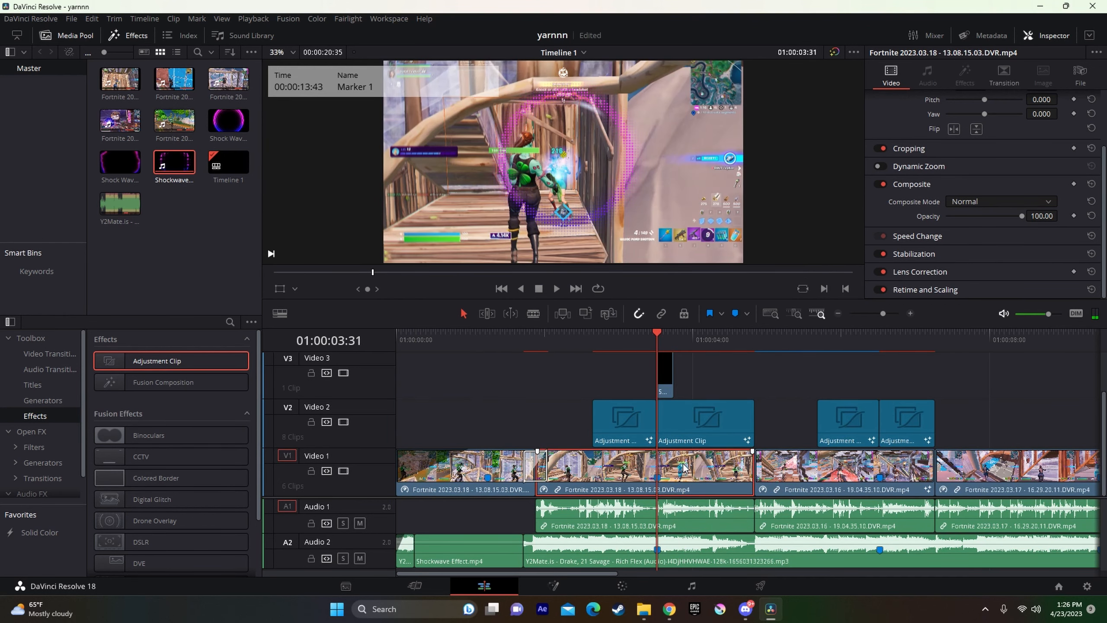
key(ctrl+backslash)
right_click(703, 472)
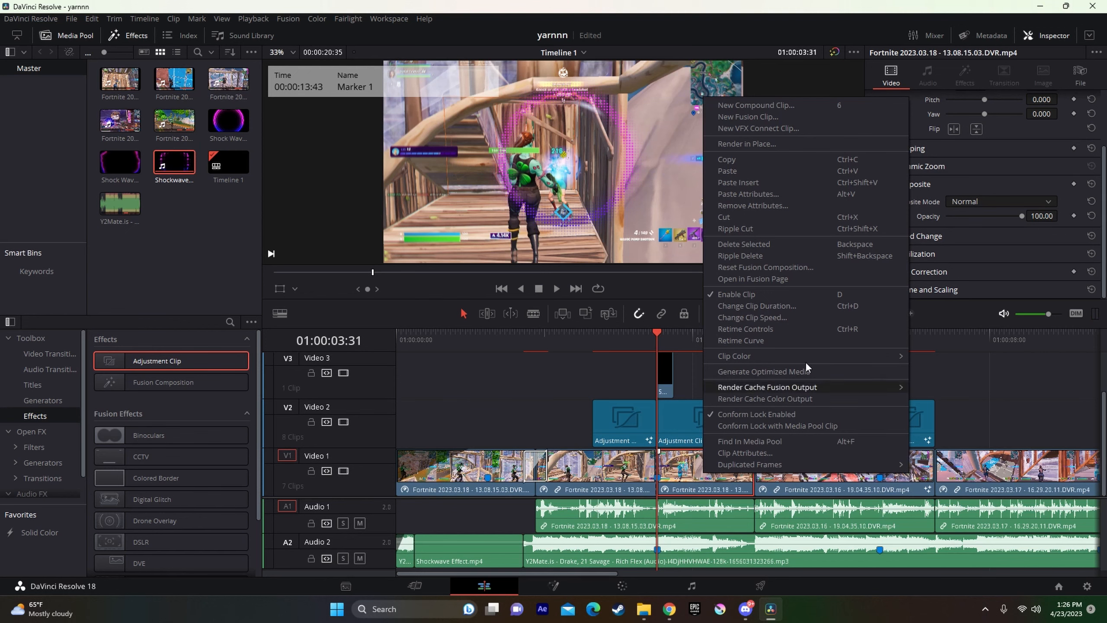
- Open the Color page, select the Fortnite clip starting at Marker 1, and move to its first frame at 00:00:13:43
click(622, 586)
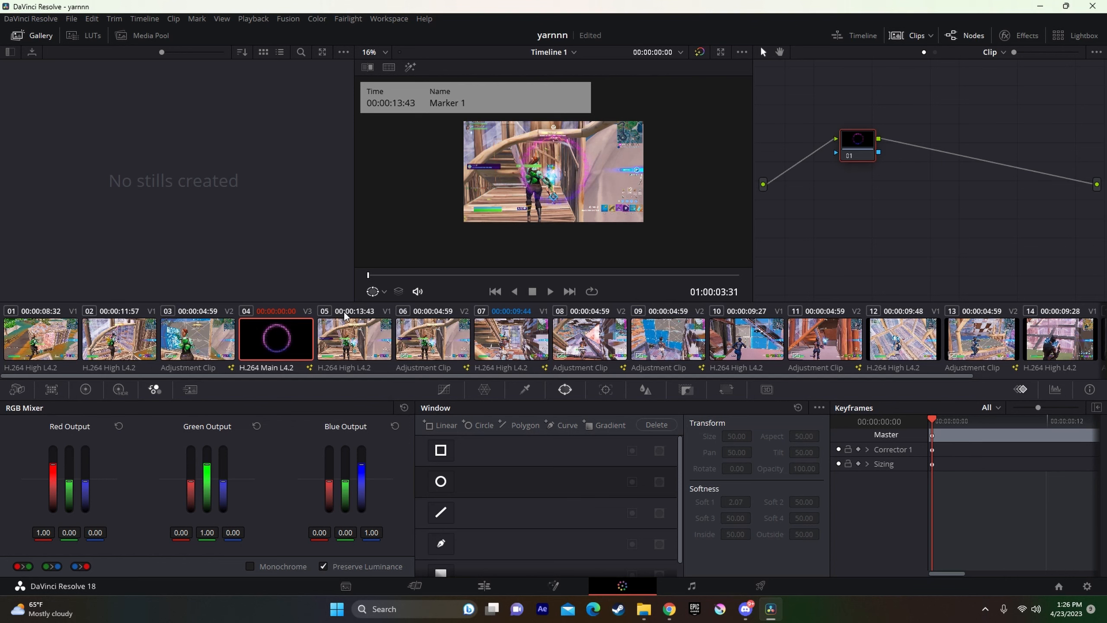
click(348, 325)
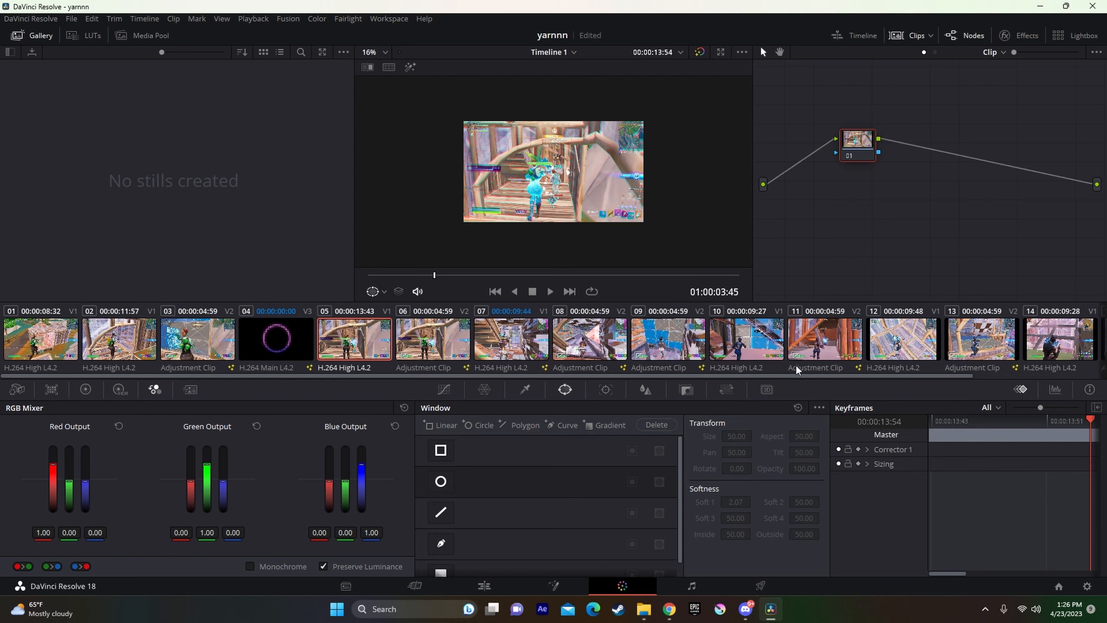
click(996, 409)
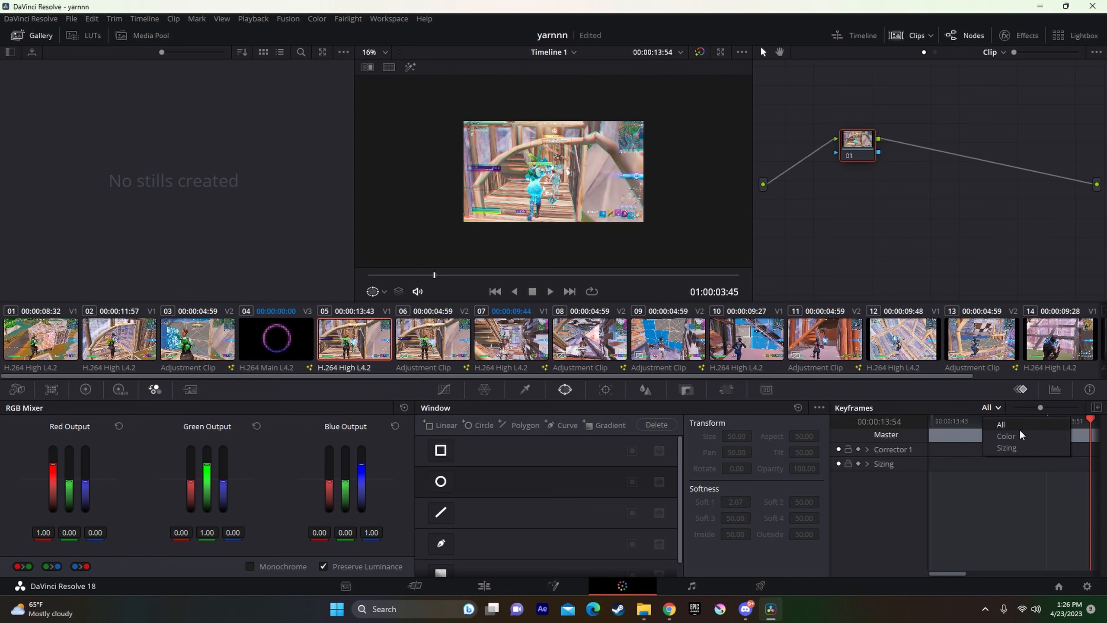
drag(1091, 420, 918, 438)
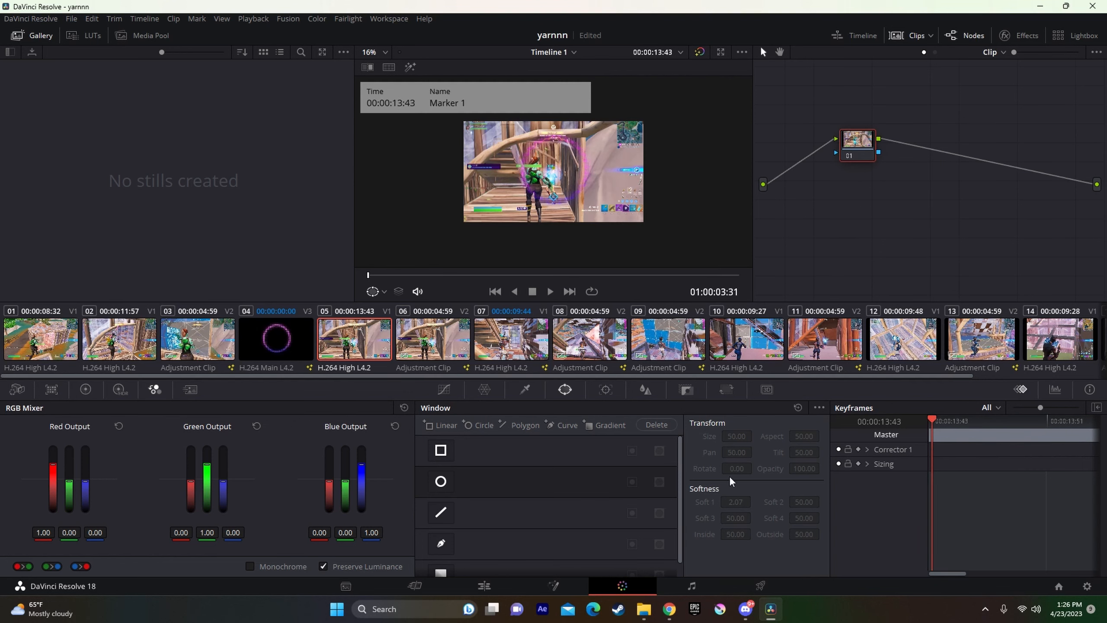
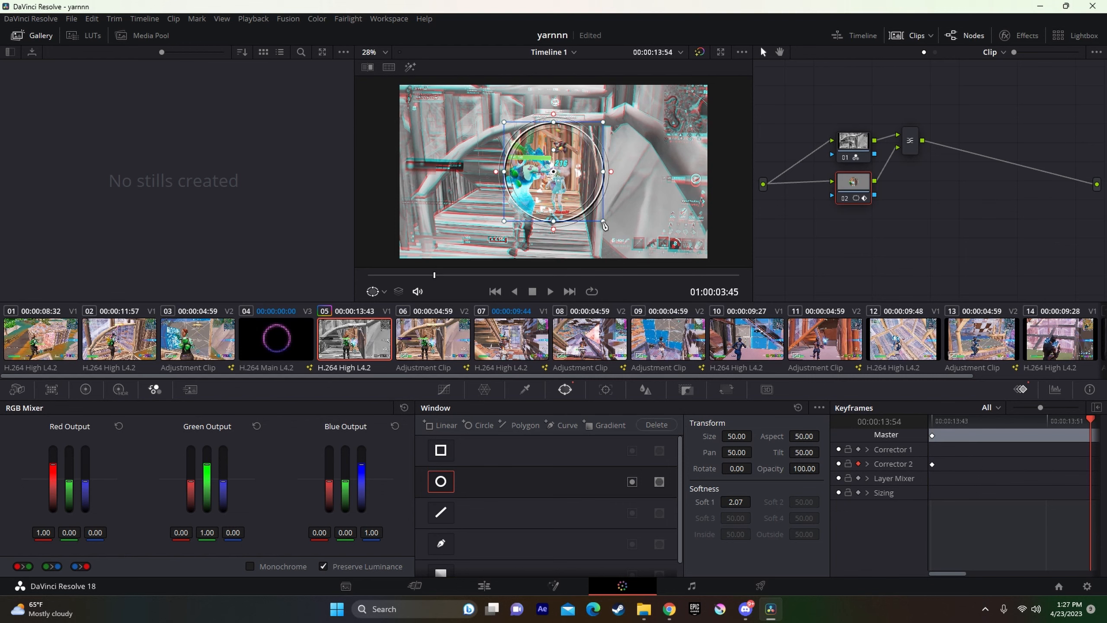
- Enlarge node 02's circle window at the clip's last frame, 00:00:13:54, until it surrounds the whole picture
drag(604, 229, 773, 280)
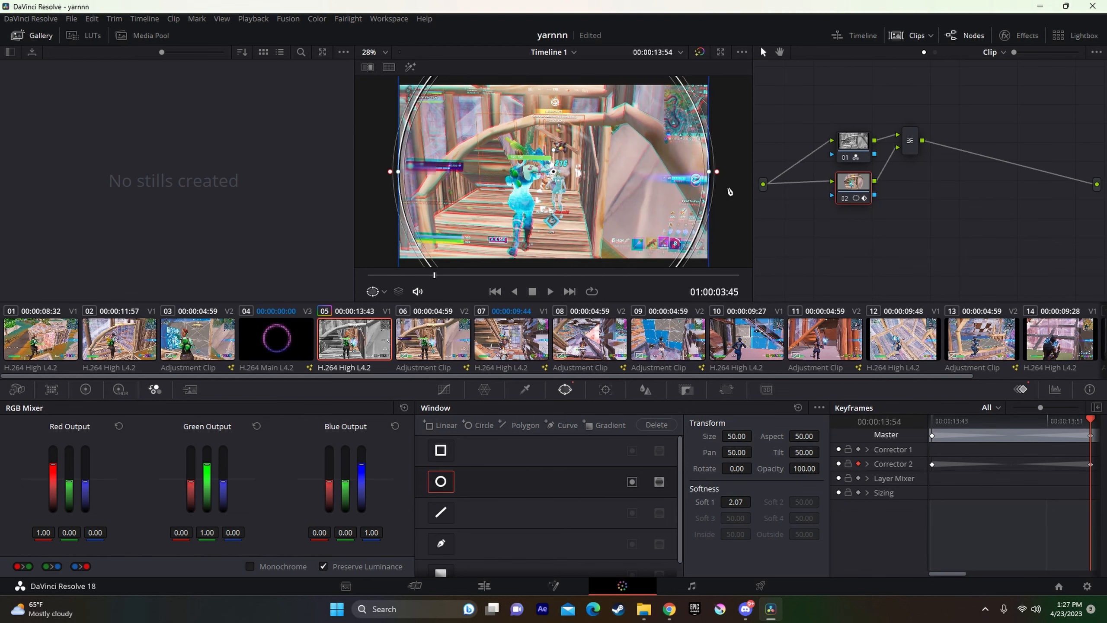
scroll(715, 264, down, 4)
scroll(685, 264, down, 1)
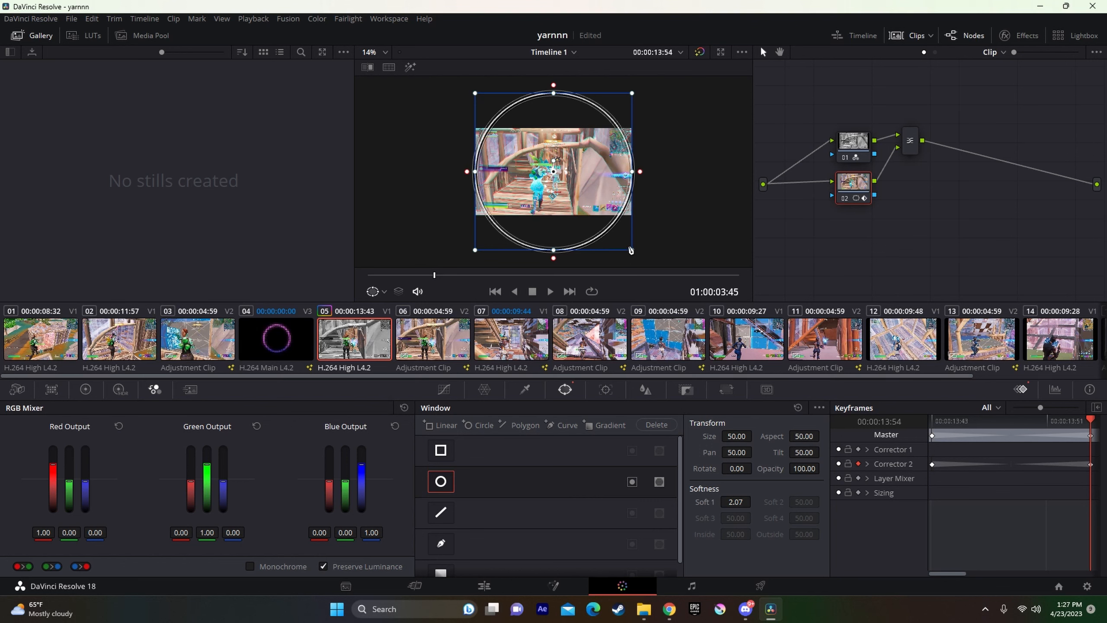
- Shrink the circle window at frame 00:00:13:46 to match the shockwave ring's size
key(Left)
key(Left)
key(Left)
key(Left)
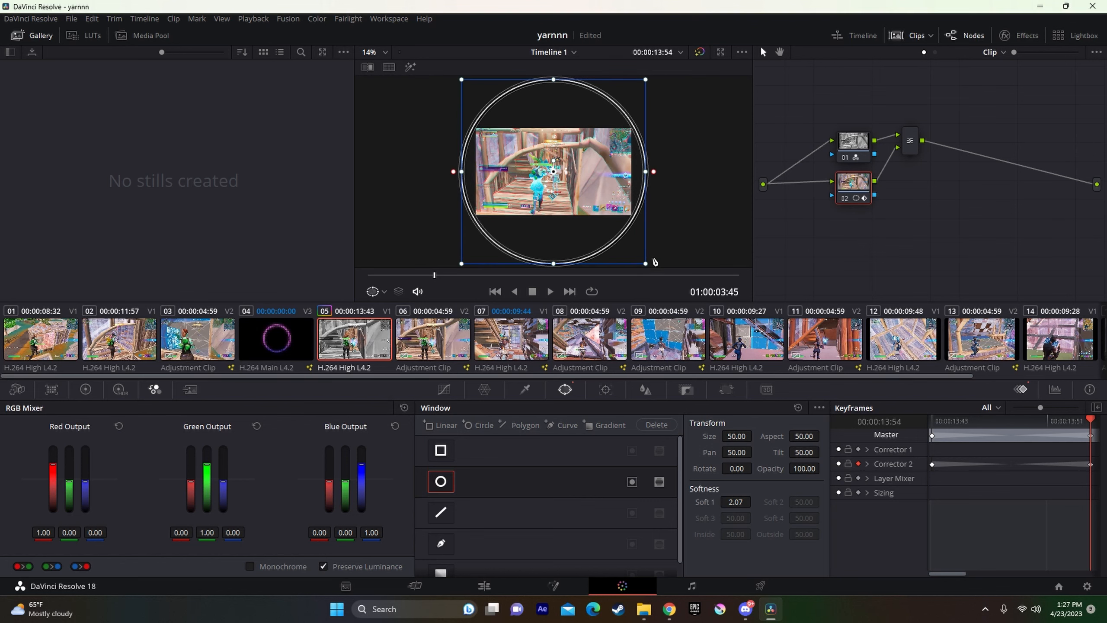
key(Left)
key(Left)
key(Left)
key(Left)
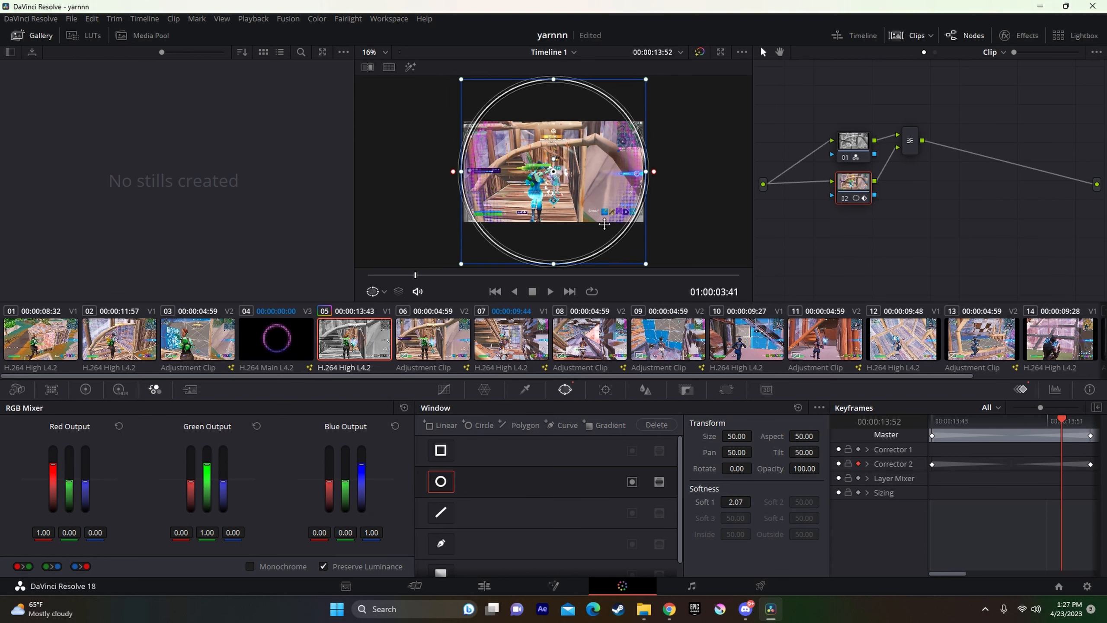
scroll(586, 211, up, 1)
key(Left)
key(Left)
key(Left)
key(Left)
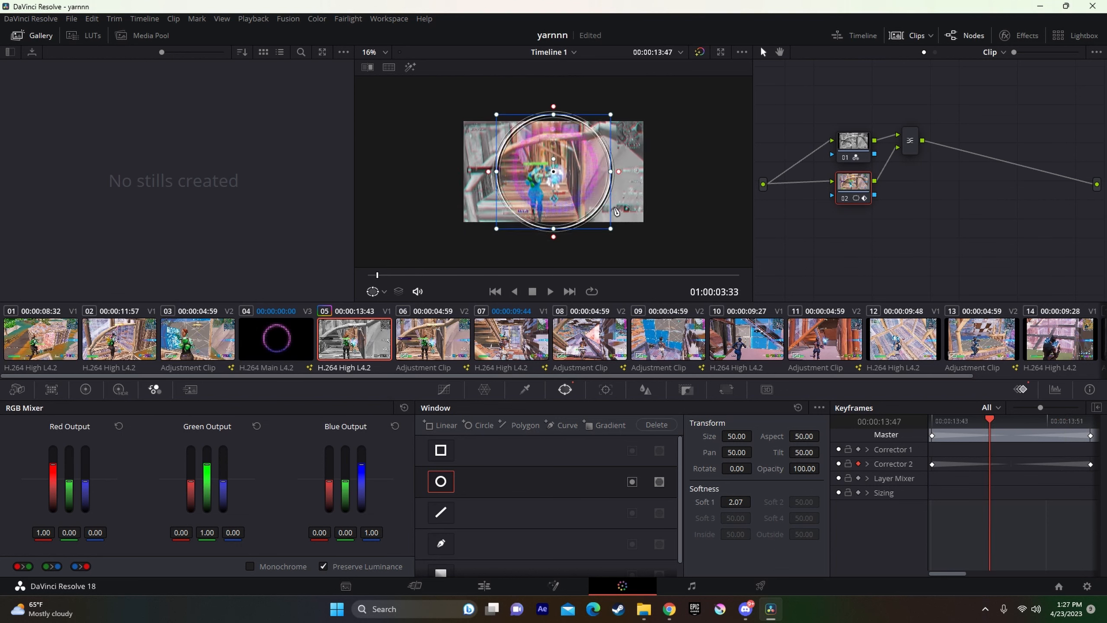
scroll(567, 193, up, 1)
key(Right)
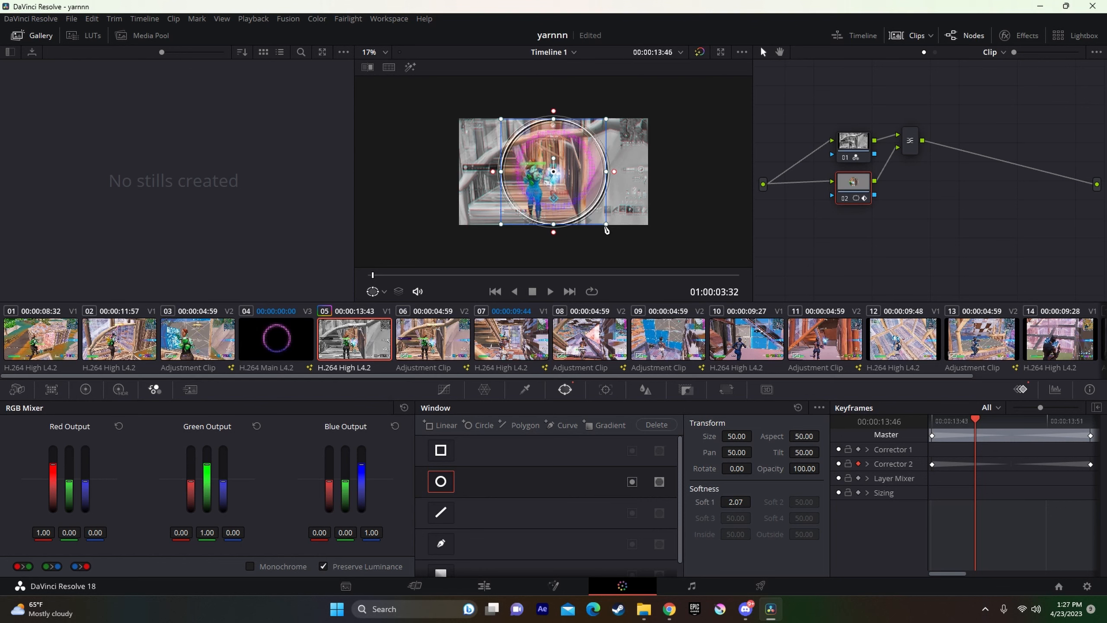
drag(608, 229, 603, 220)
- Resize the circle window slightly smaller at frame 00:00:13:51 to follow the expanding shockwave ring
key(Right)
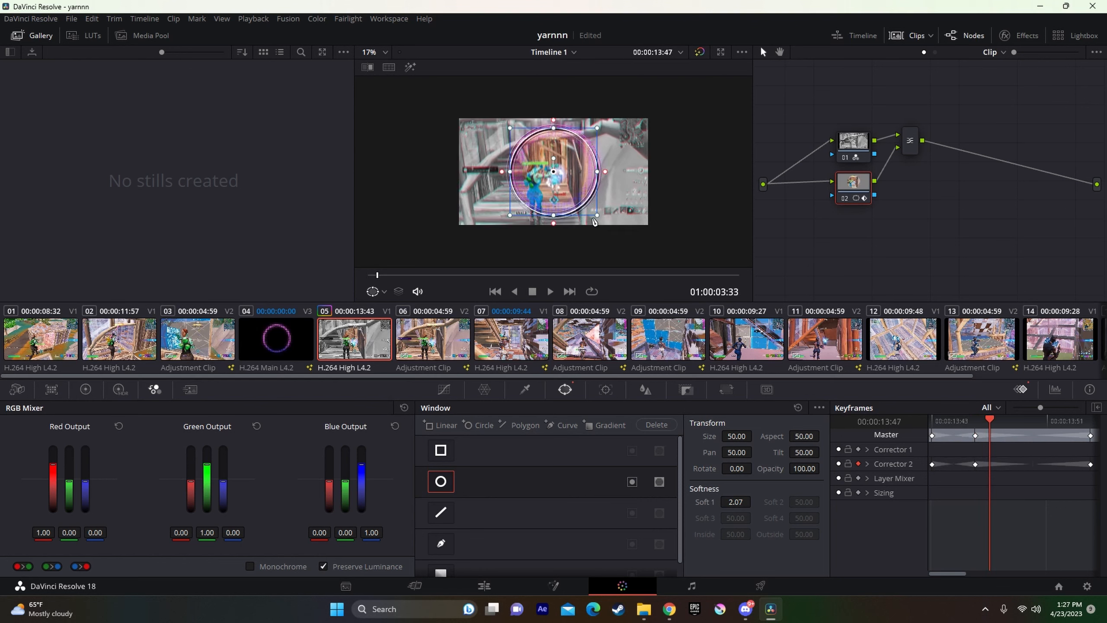
key(Right)
key(Right)
key(Right)
key(Right)
key(Right)
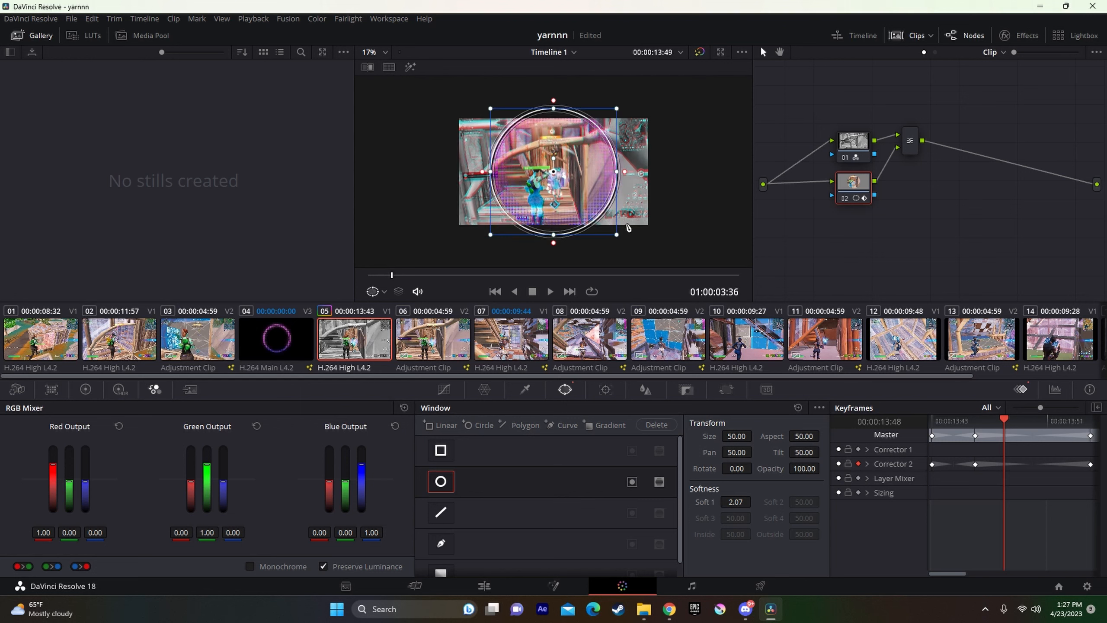
key(Right)
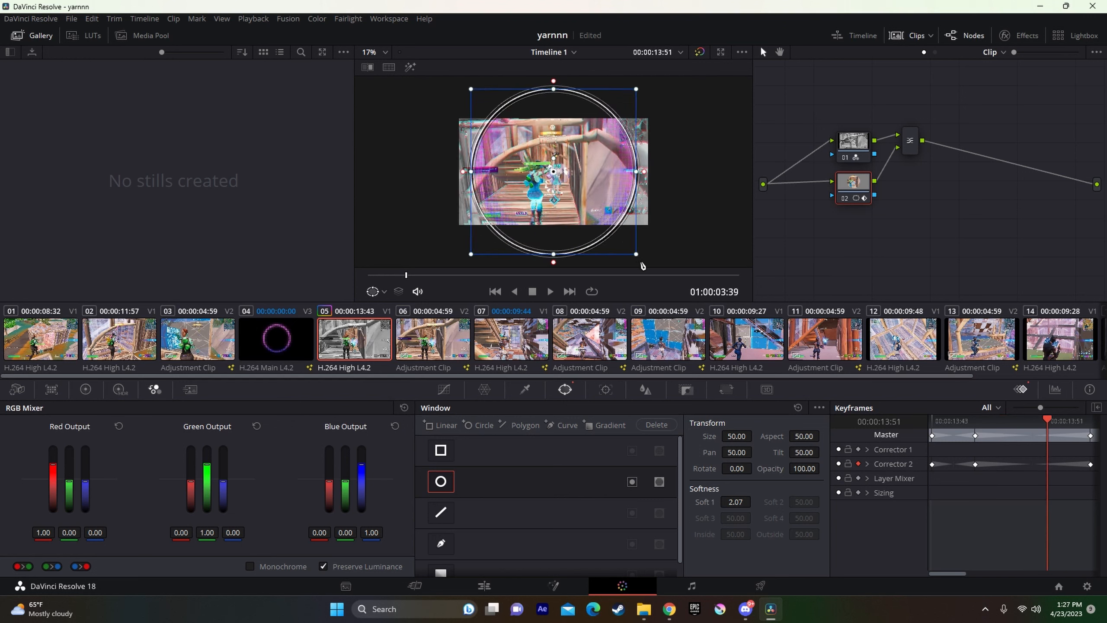
drag(636, 254, 627, 255)
- Check the keyed circle window against the shockwave ring frame by frame across the clip
key(Right)
key(Right)
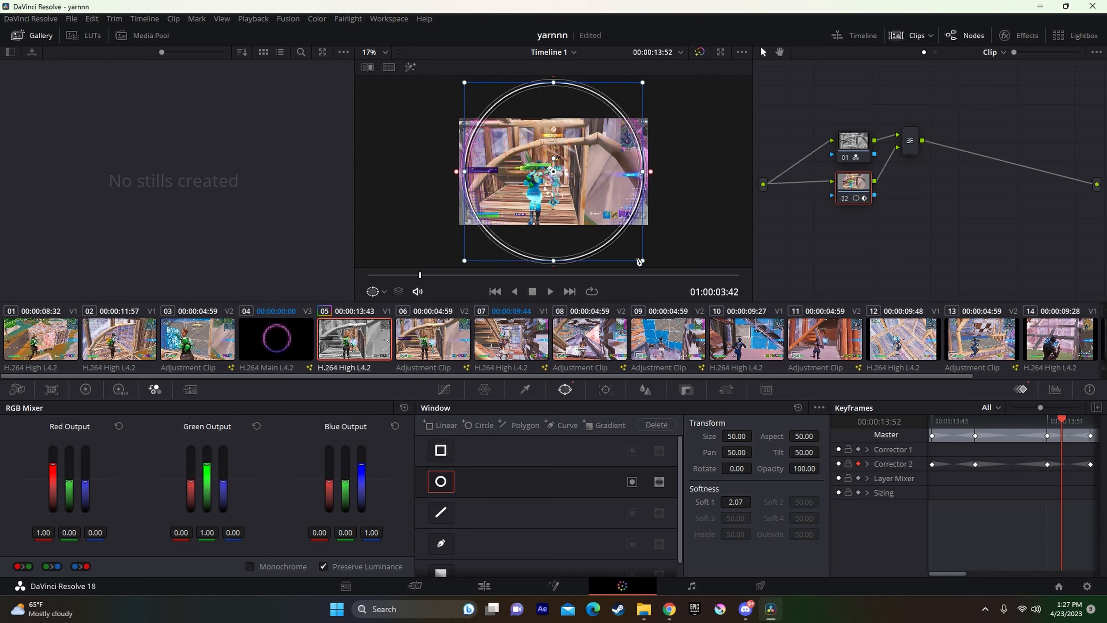
key(Right)
key(Right)
key(Left)
key(Left)
key(Left)
key(Left)
key(Left)
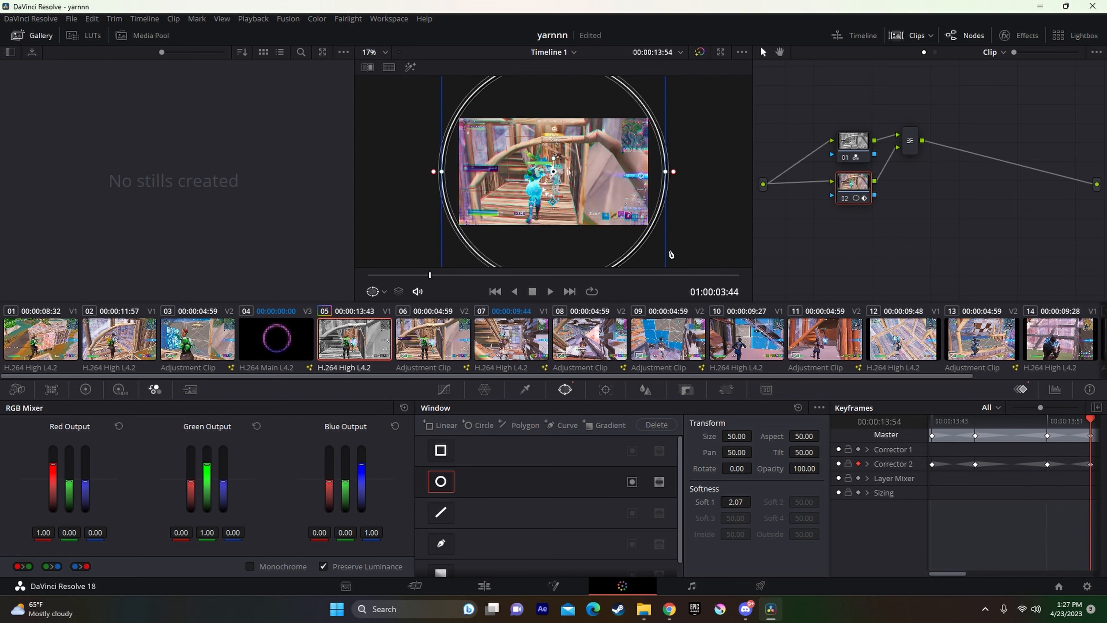
key(Left)
key(Left)
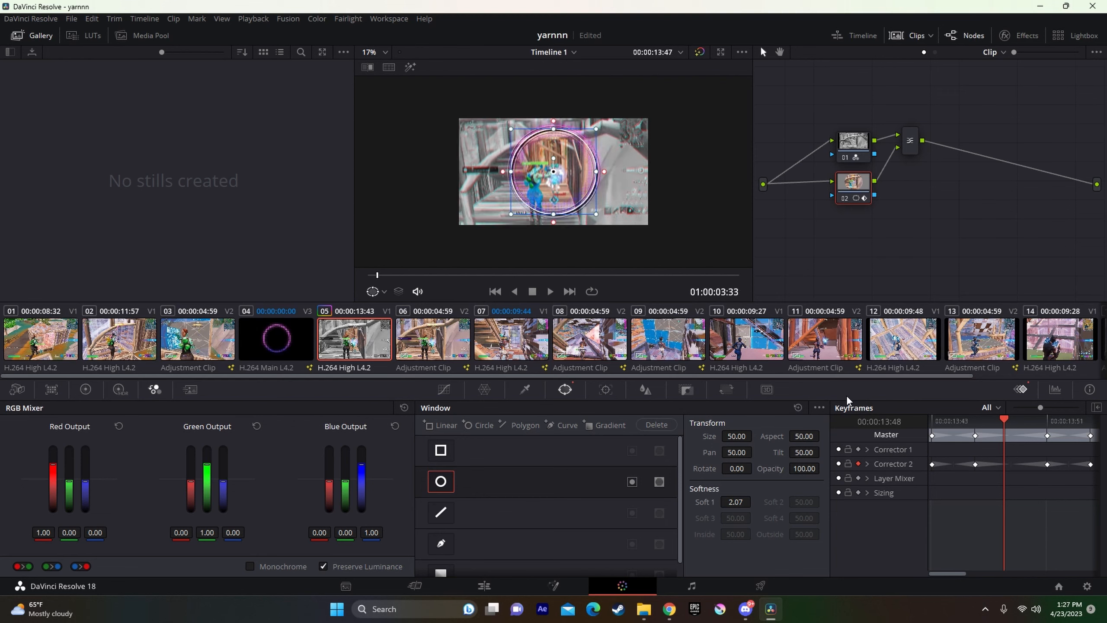
key(space)
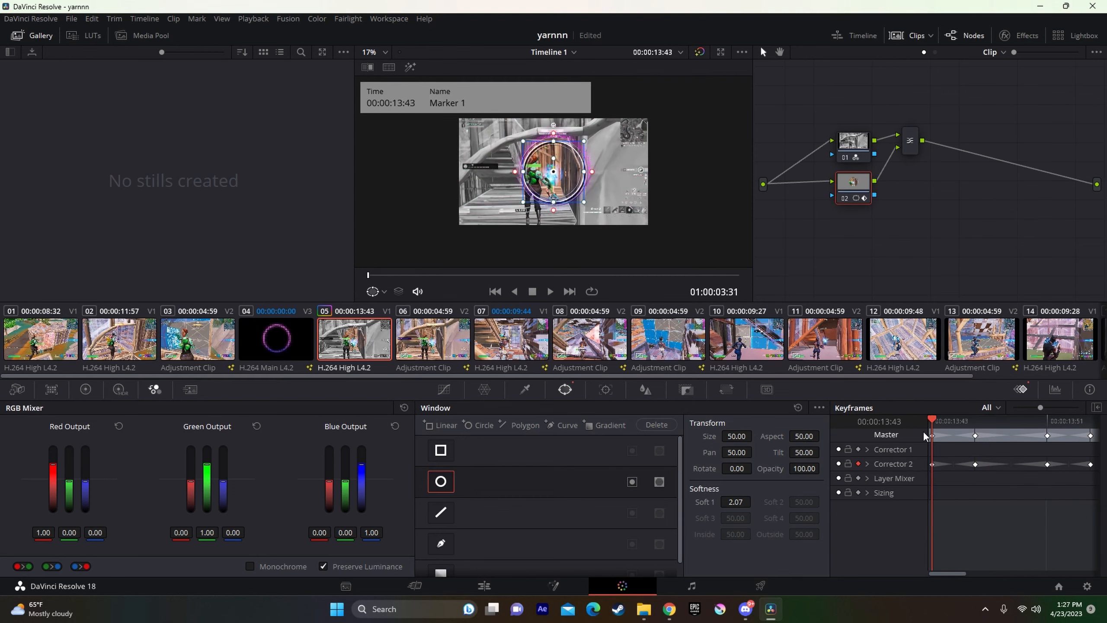
- Return to the Edit page and play the section around Marker 1 to review the shockwave reveal
click(506, 587)
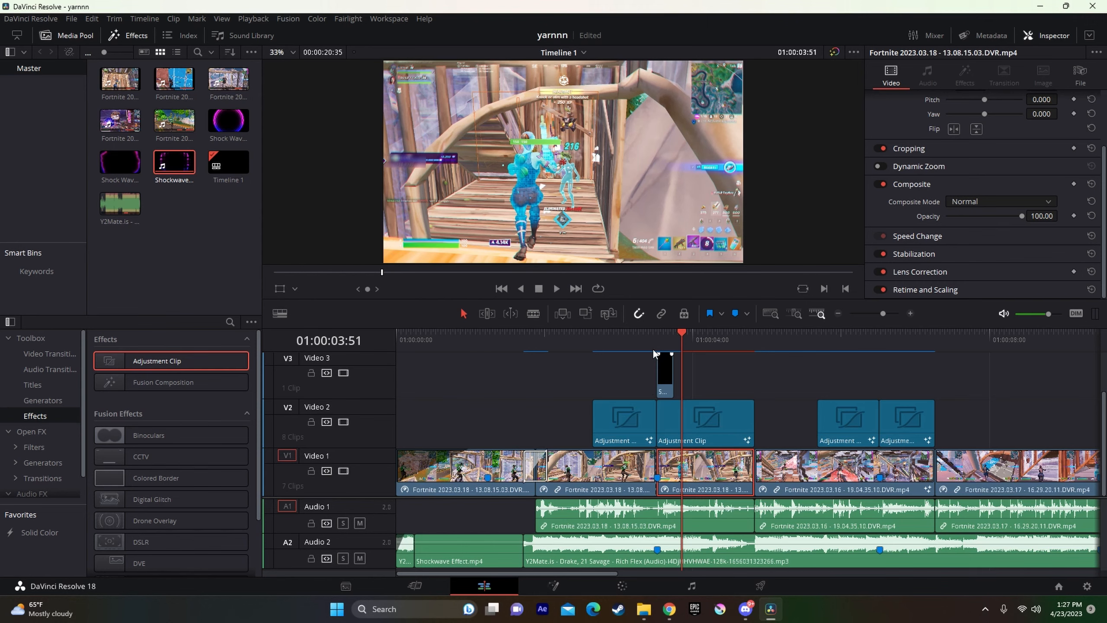
drag(606, 338, 592, 338)
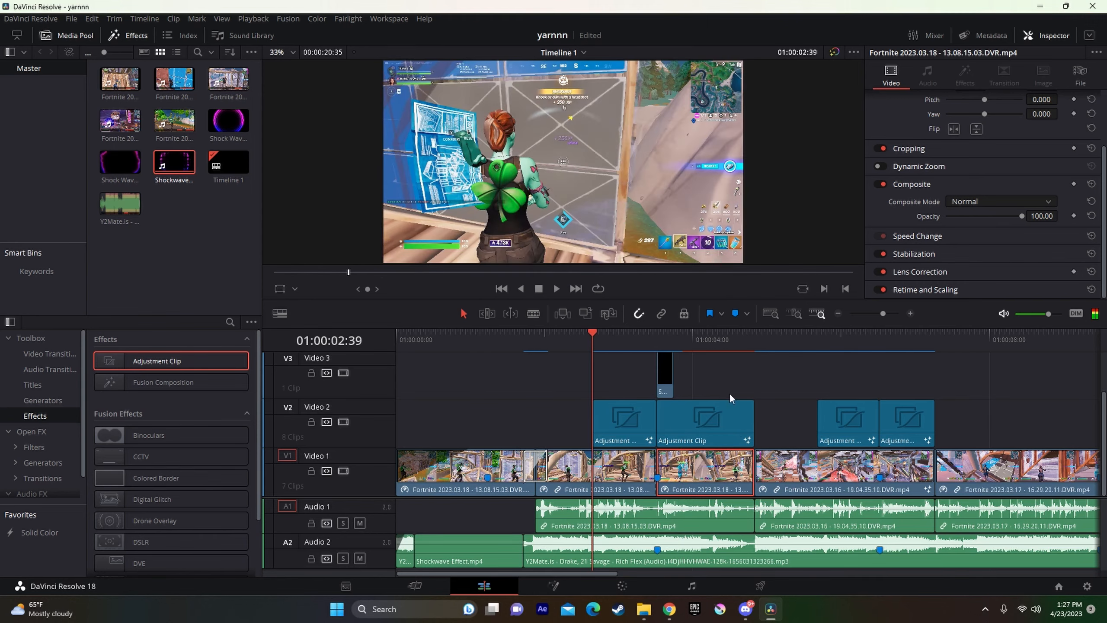
key(space)
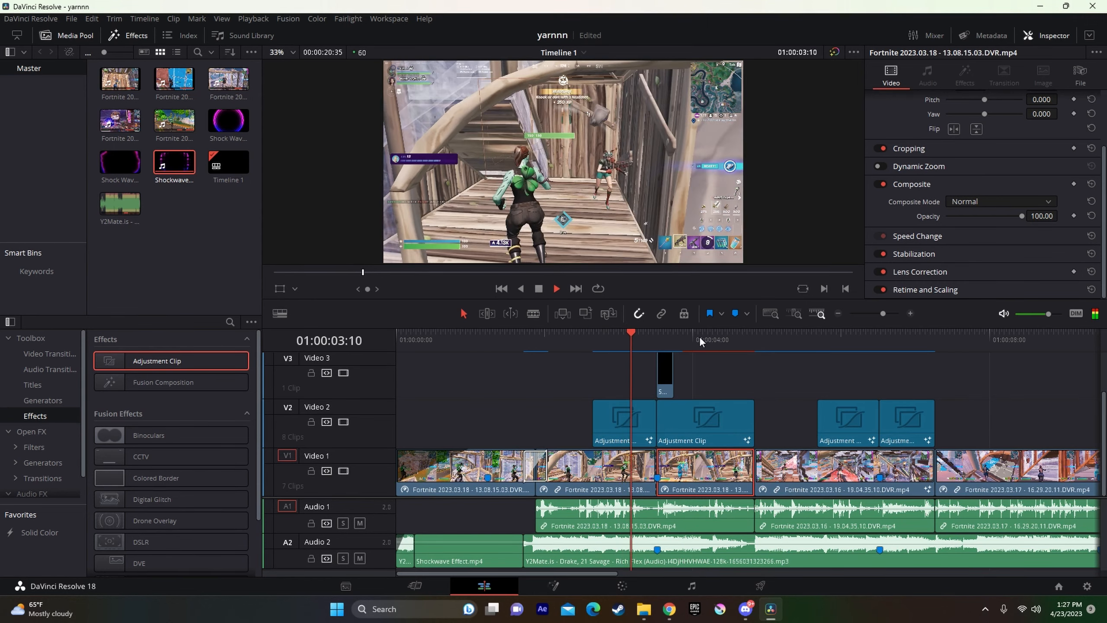
click(568, 343)
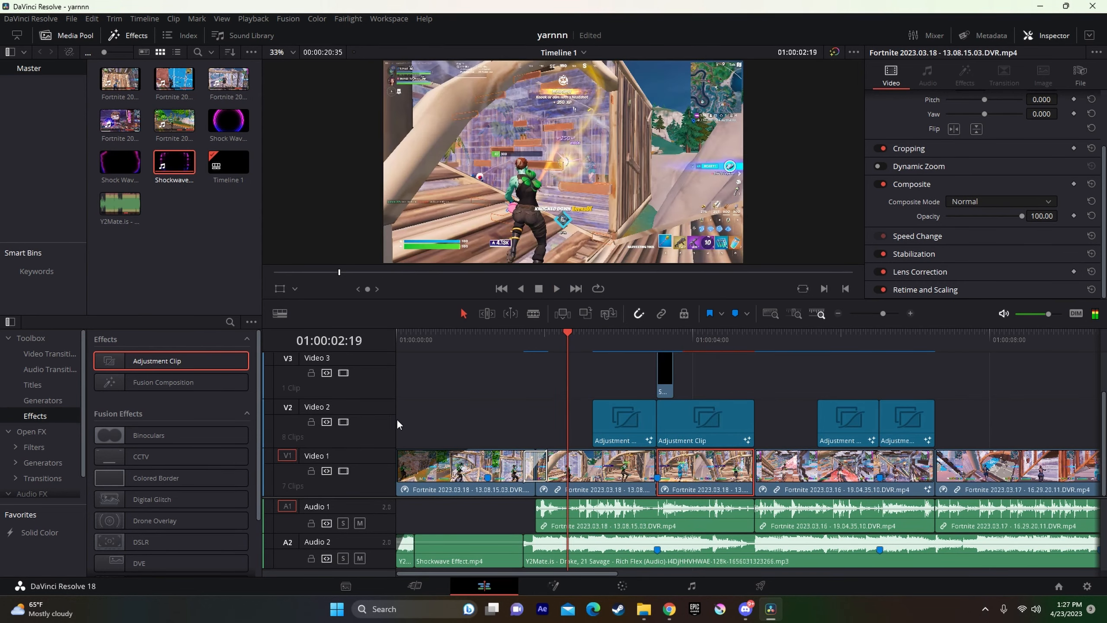
key(space)
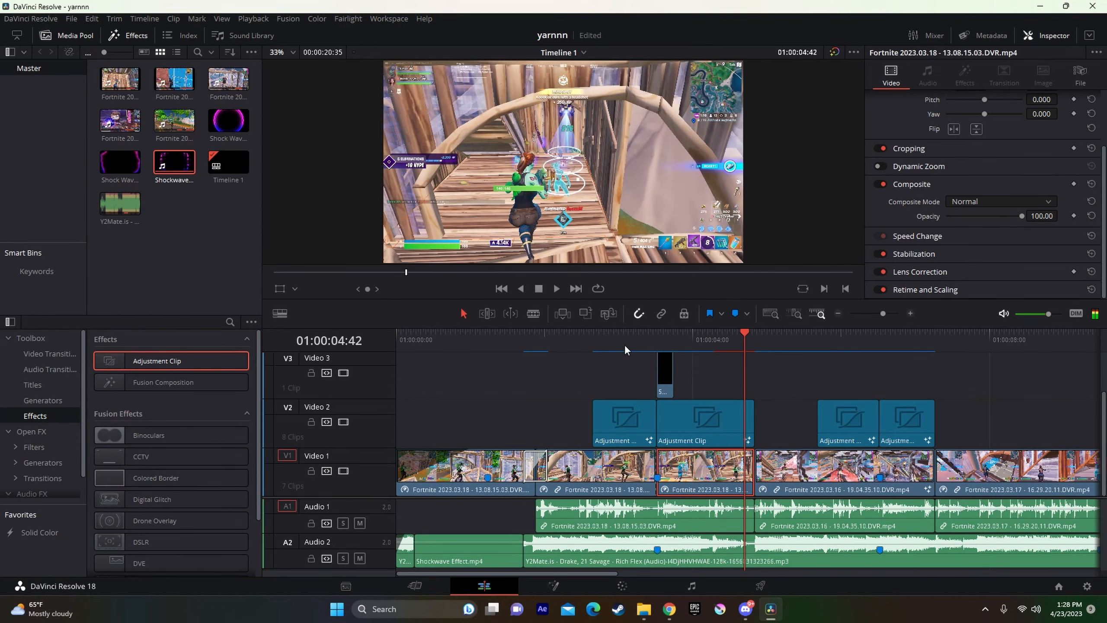
click(622, 342)
key(space)
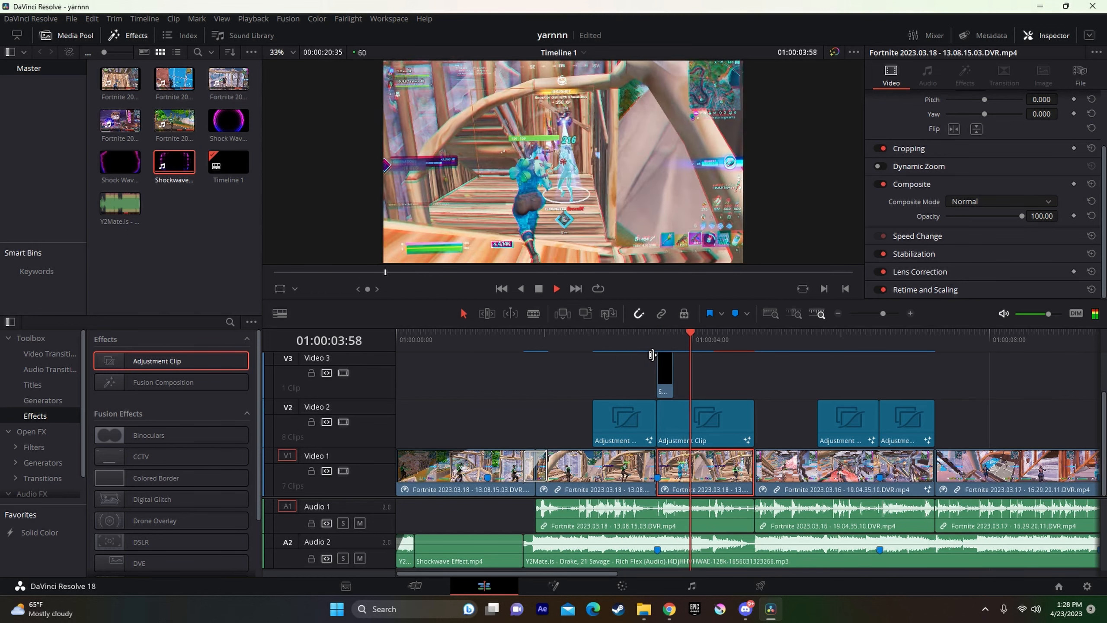
key(space)
- Play the montage from its opening buildup through the first impact to review the added effects
mouse_move(884, 310)
mouse_down()
mouse_move(874, 312)
mouse_move(894, 311)
mouse_move(849, 322)
mouse_move(870, 317)
mouse_up()
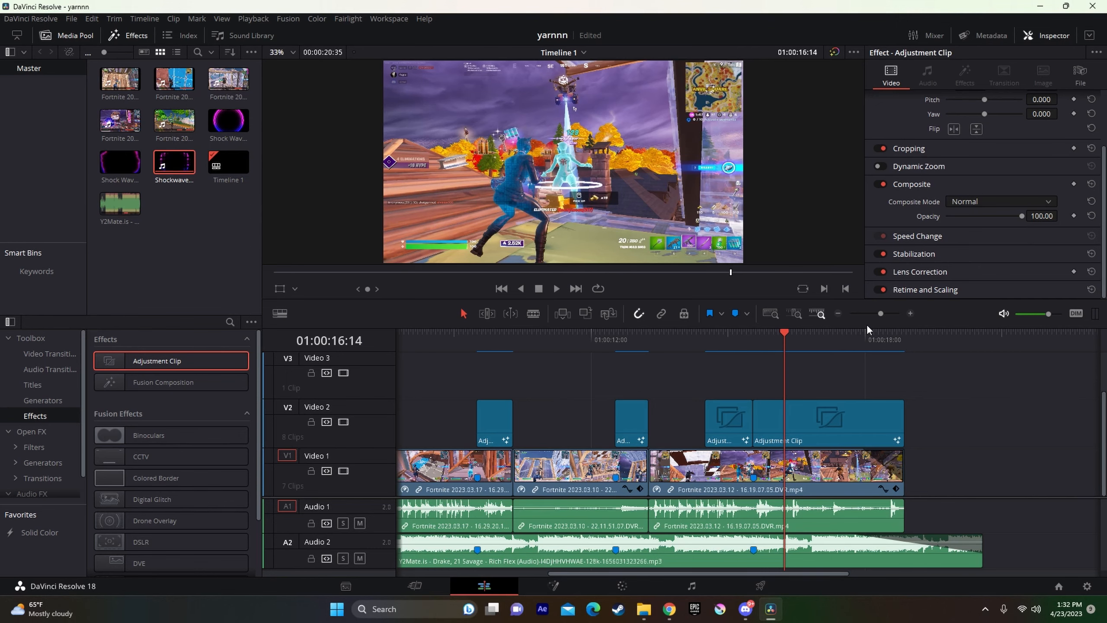
drag(880, 314, 875, 317)
mouse_move(422, 339)
mouse_down()
mouse_move(474, 340)
mouse_move(434, 340)
mouse_up()
key(space)
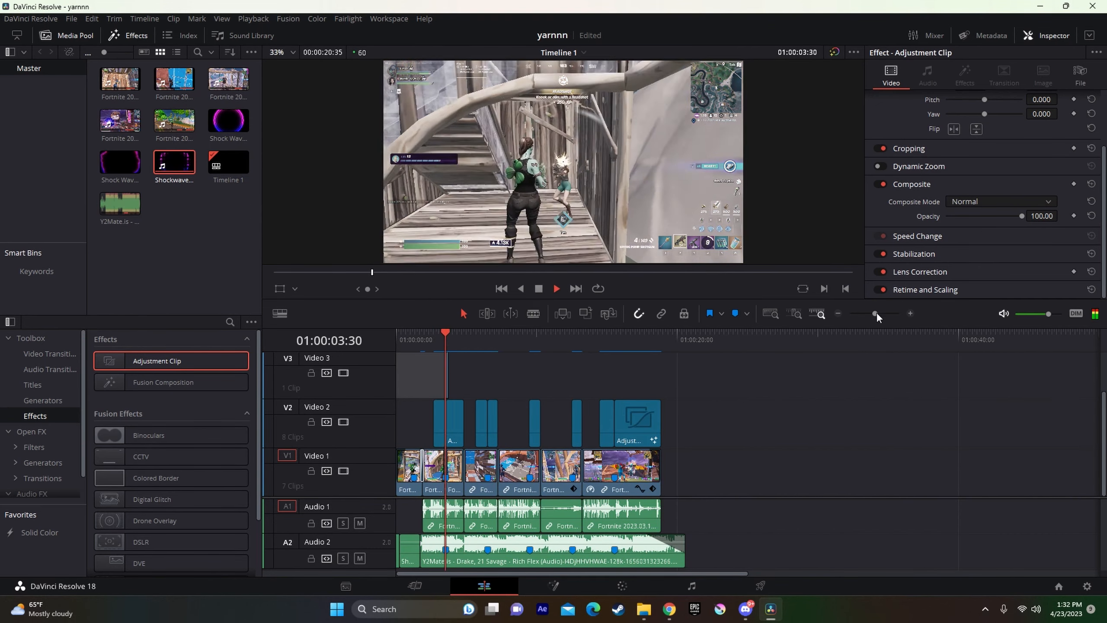
drag(875, 313, 880, 313)
key(space)
- Add an adjustment clip on Video 4 that starts before and spans the cut at 01:00:04:50
click(616, 340)
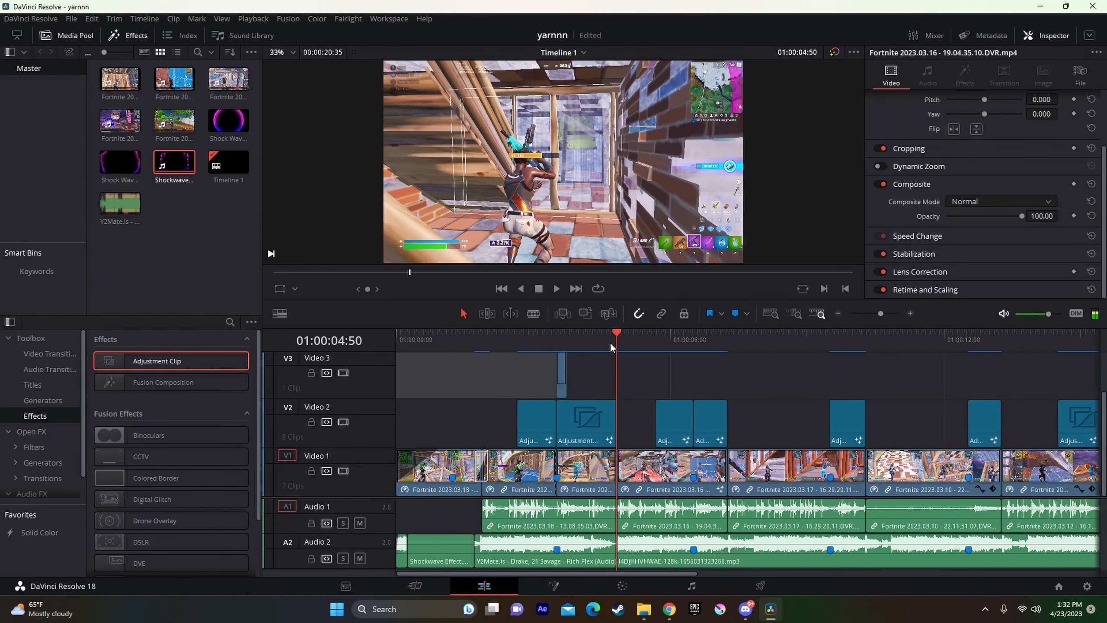
scroll(645, 440, up, 1)
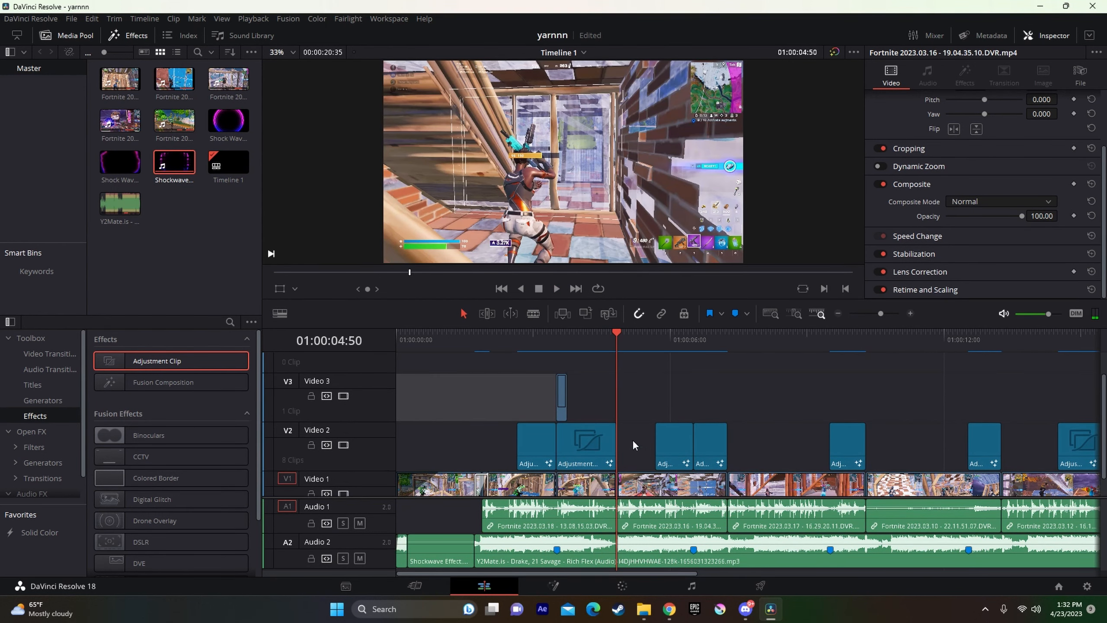
scroll(645, 427, up, 1)
scroll(653, 425, down, 2)
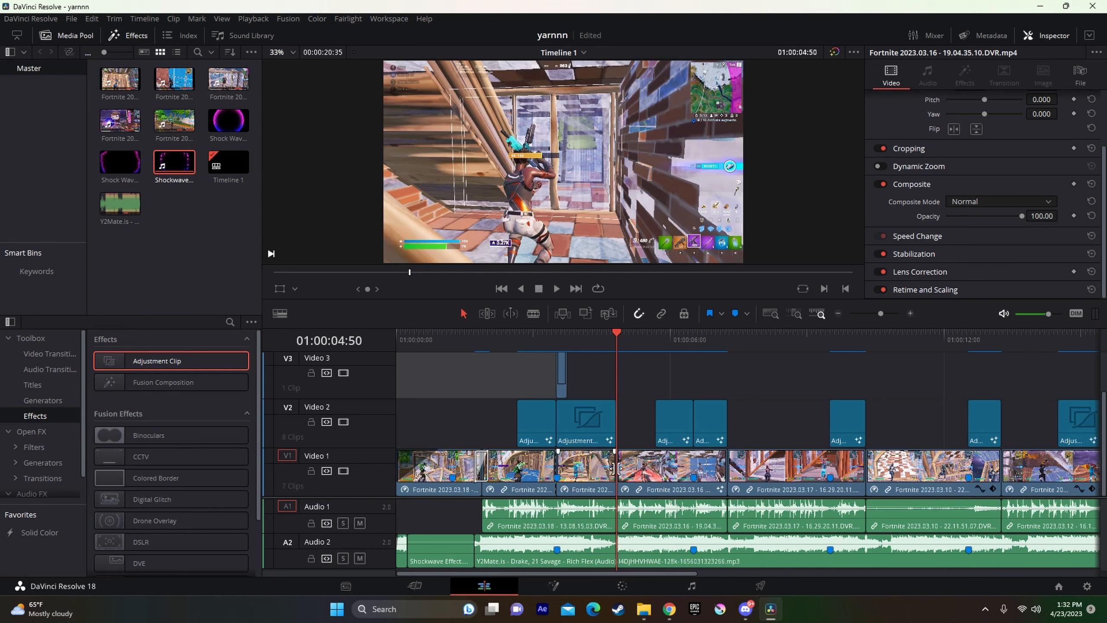
scroll(614, 351, up, 1)
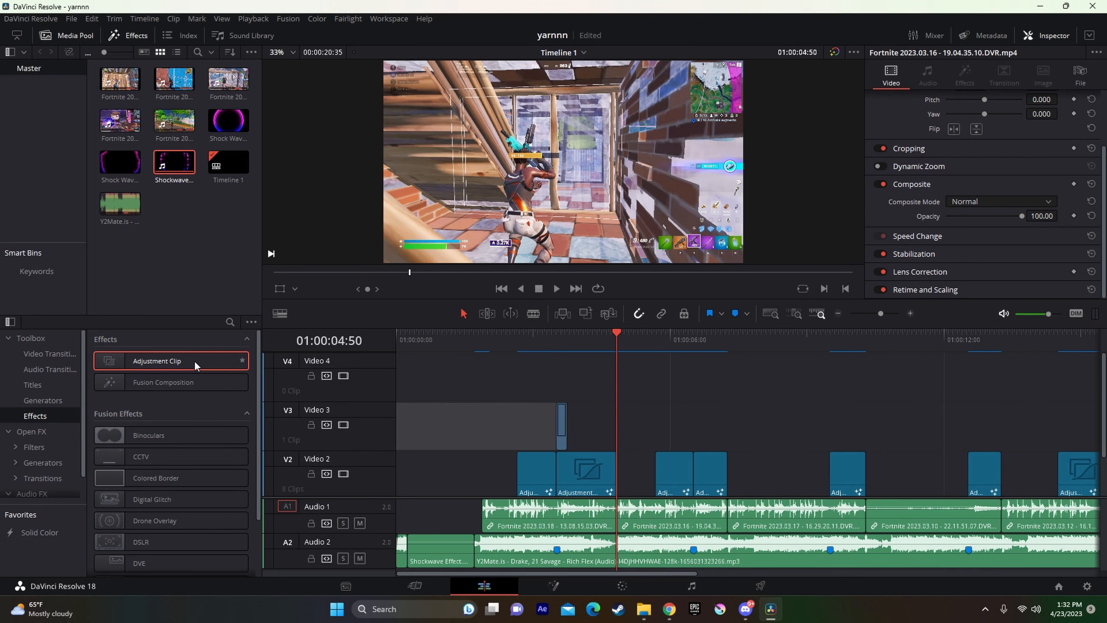
drag(195, 366, 586, 393)
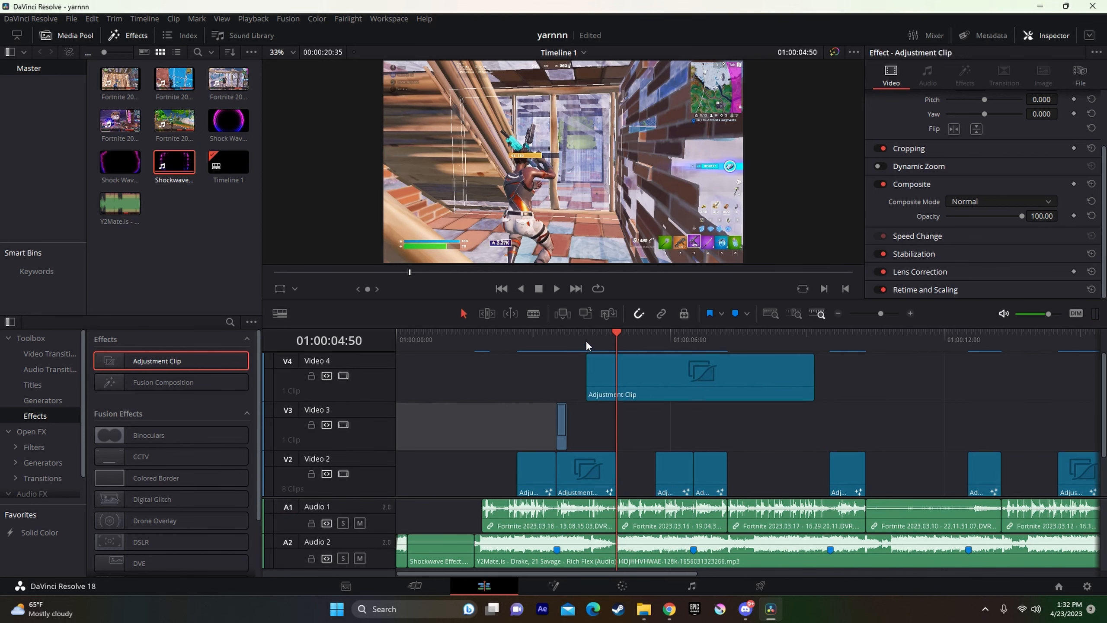
- Open the Video 4 adjustment clip on the Fusion page from its start at 01:00:04:10
click(587, 342)
right_click(640, 394)
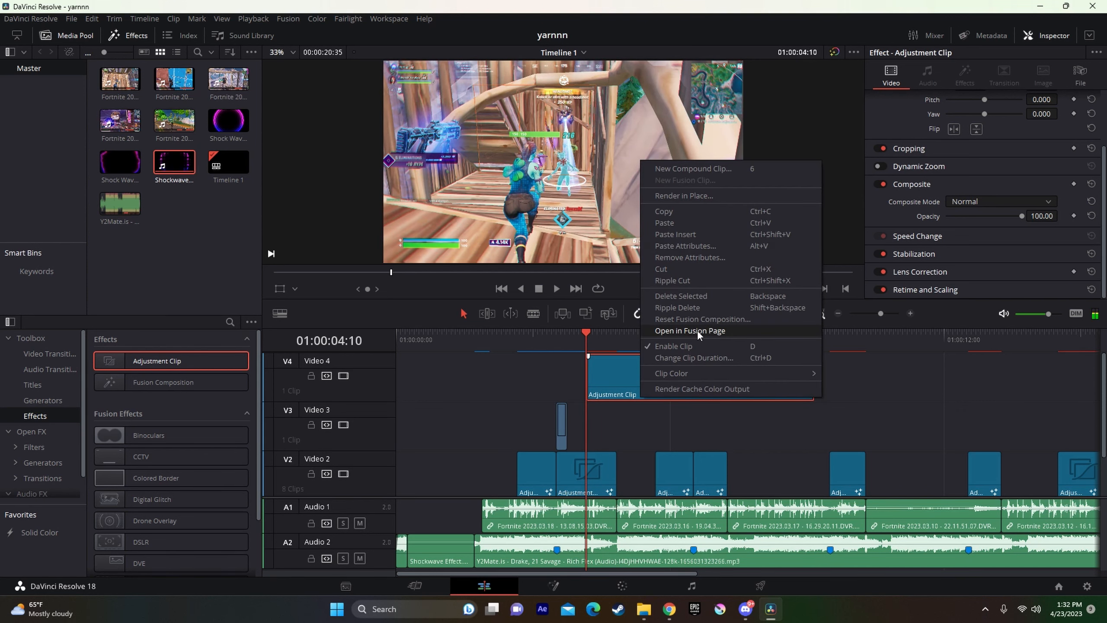
click(697, 331)
- Switch to File Explorer and open the Transitions folder inside No Plugins Yarn
click(642, 608)
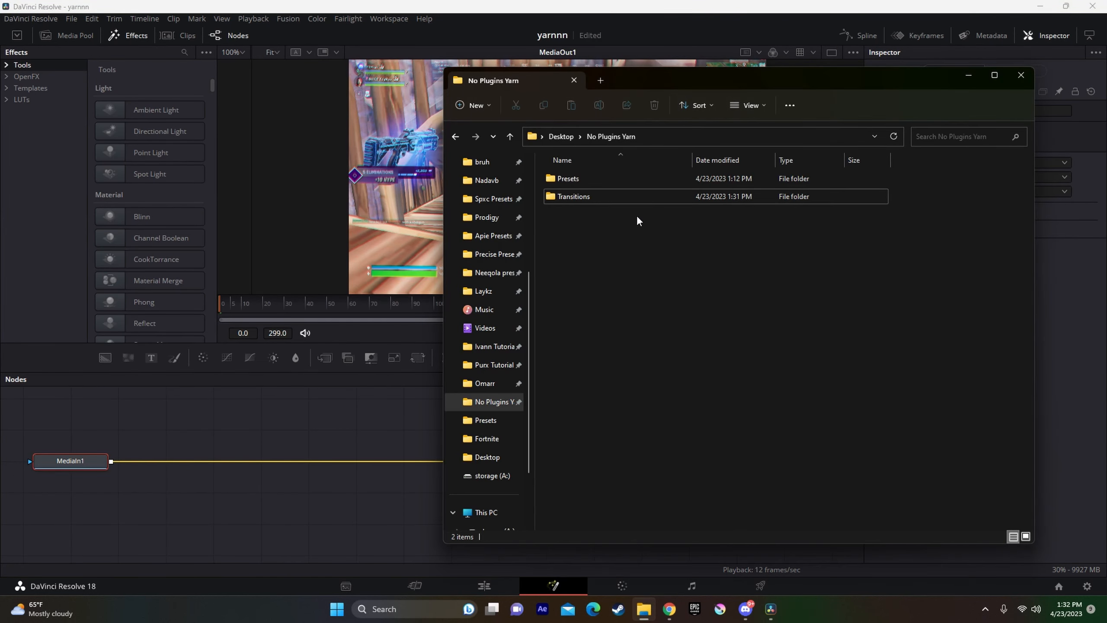
double_click(584, 178)
click(611, 137)
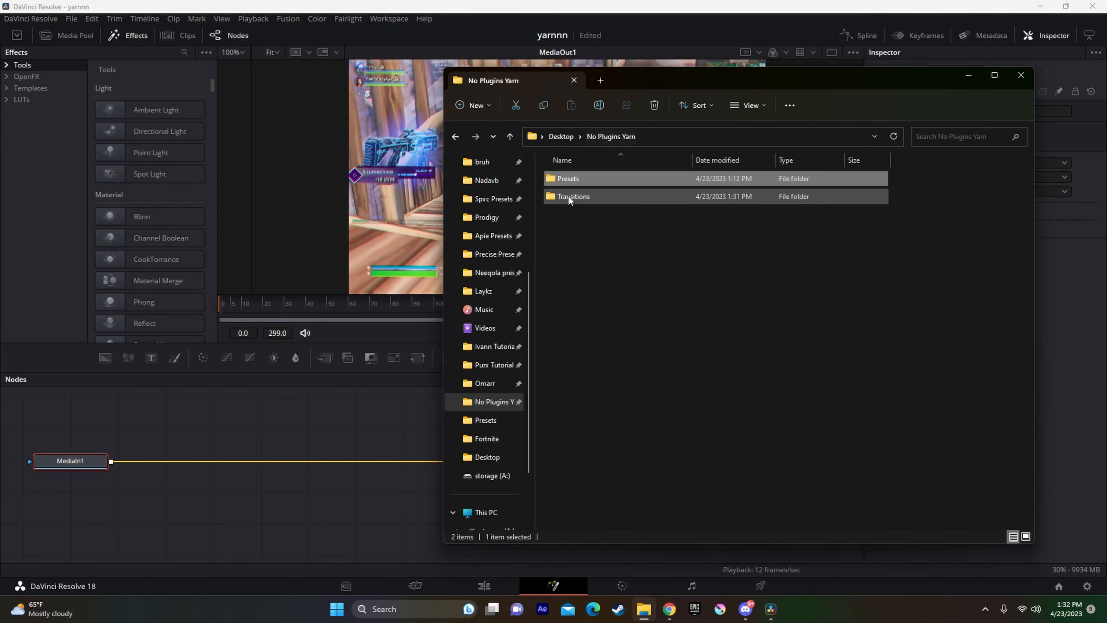
click(568, 197)
double_click(568, 196)
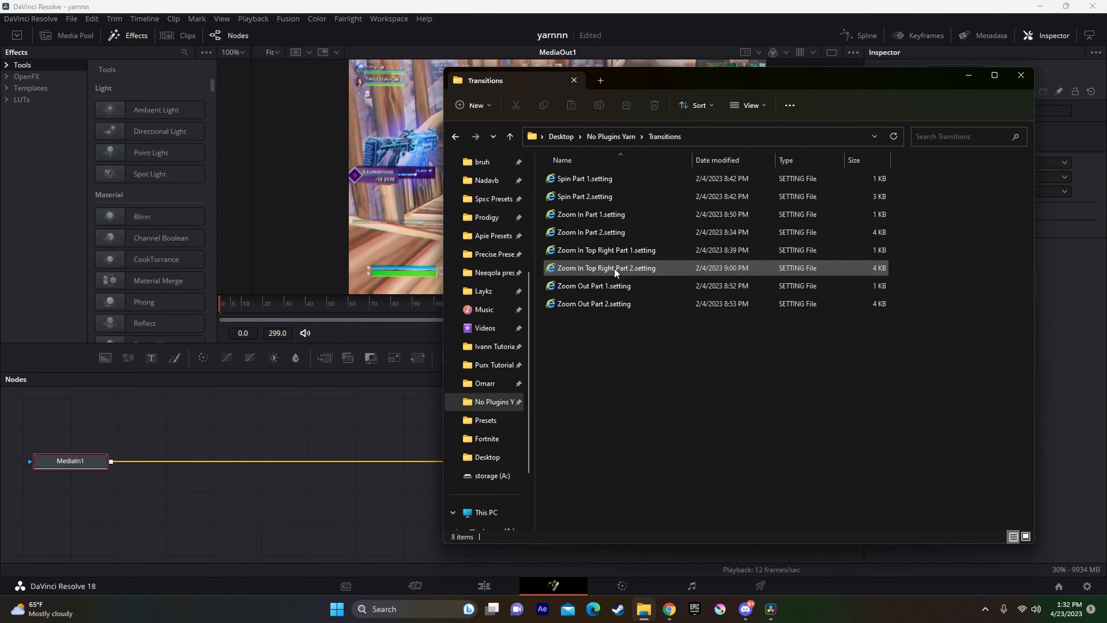
- Insert the Zoom Out Part 1 preset between MediaIn1 and MediaOut1 in the adjustment clip's composition
drag(590, 286, 344, 462)
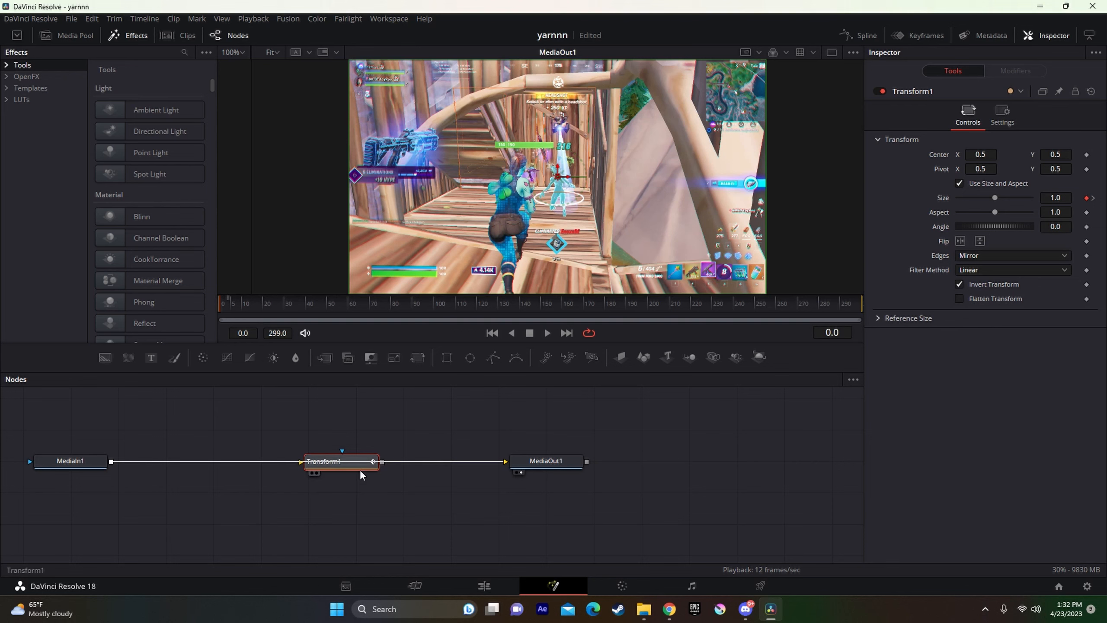
drag(361, 471, 357, 471)
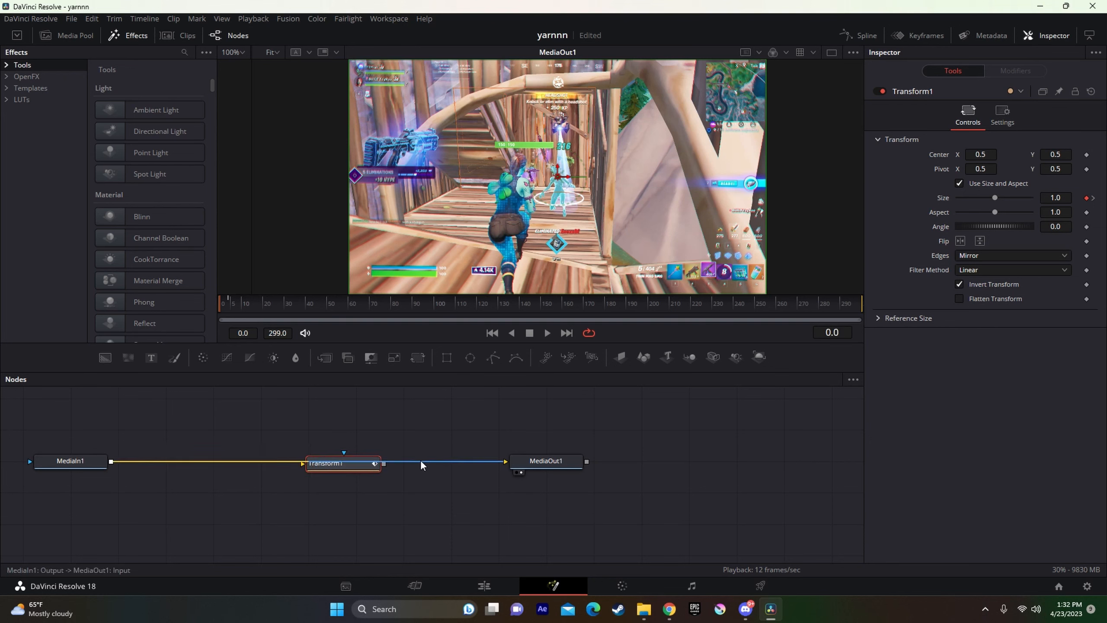
drag(450, 462, 507, 461)
drag(361, 466, 353, 463)
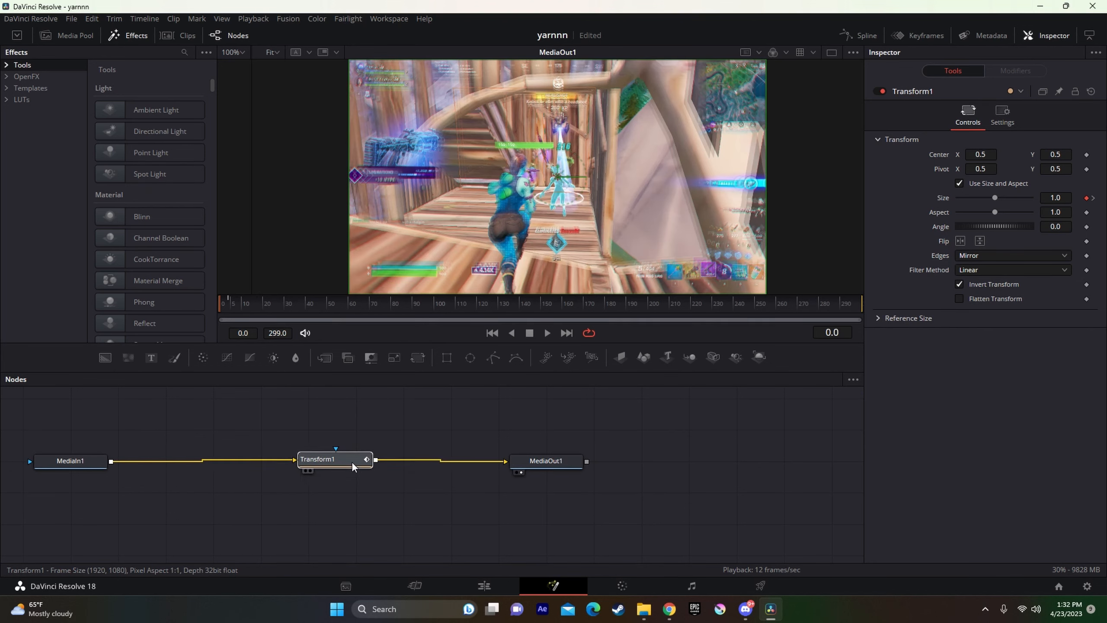
- Trim the Video 4 adjustment clip on the Edit page to its first five frames, ending at 01:00:04:15
key(Right)
key(Right)
key(Right)
key(Right)
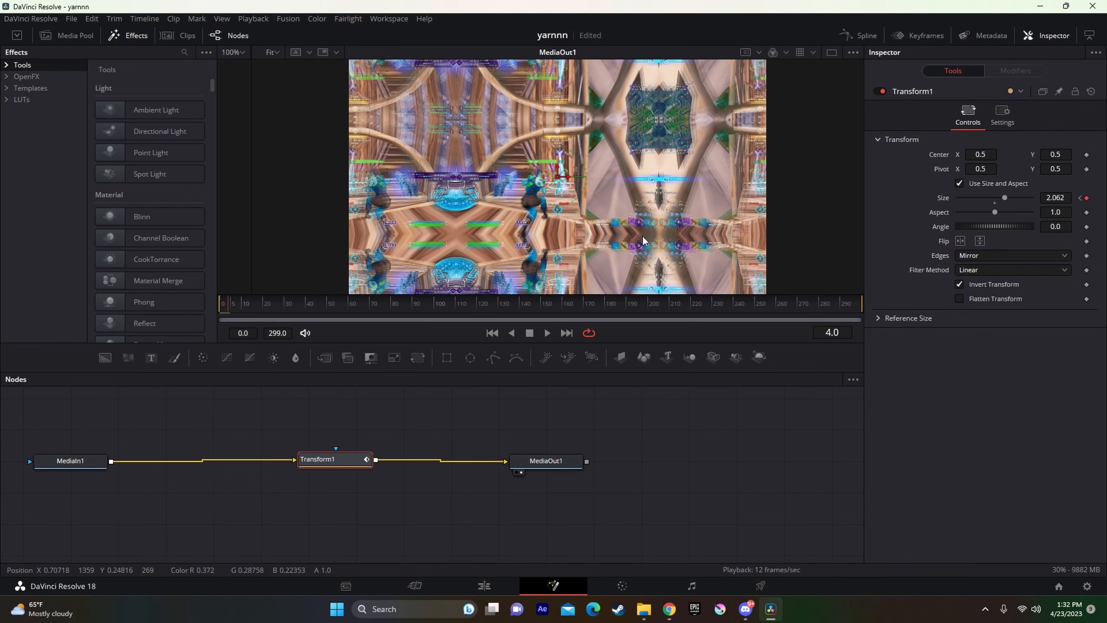
key(Right)
click(513, 580)
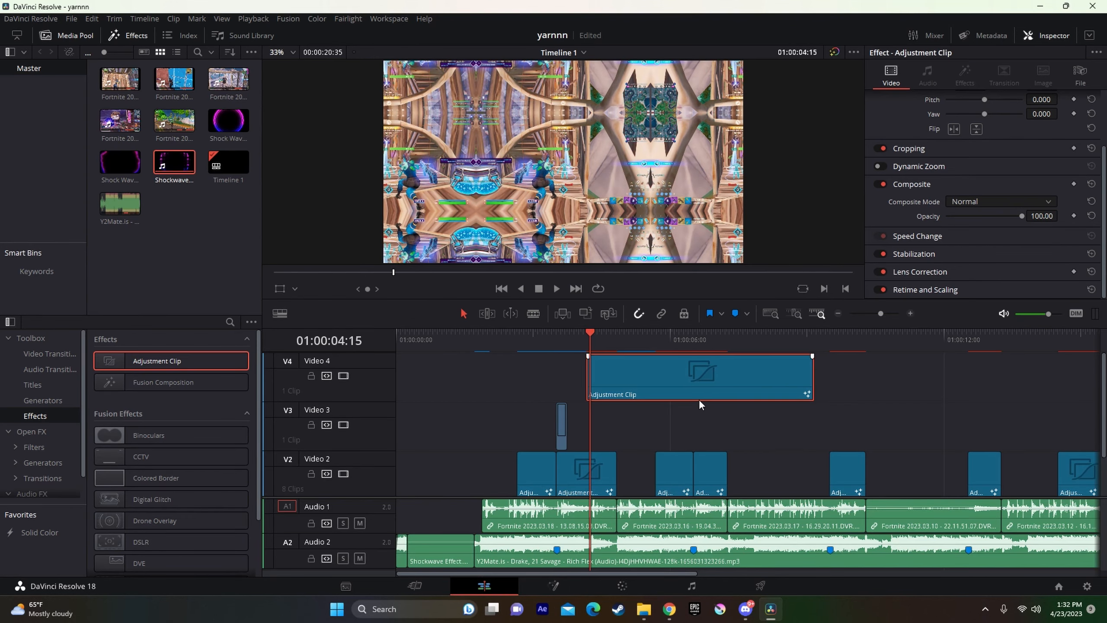
key(ctrl+b)
click(652, 381)
key(BackSpace)
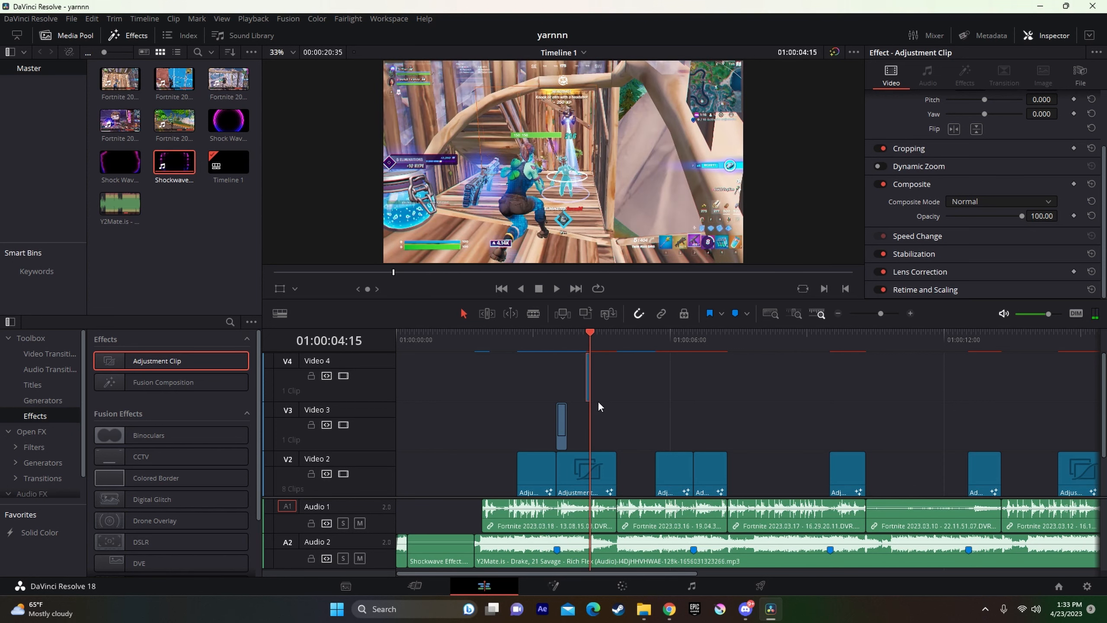
- Move the trimmed Video 4 adjustment clip so it ends exactly at the cut at 01:00:04:50
drag(598, 401, 627, 406)
drag(626, 340, 617, 340)
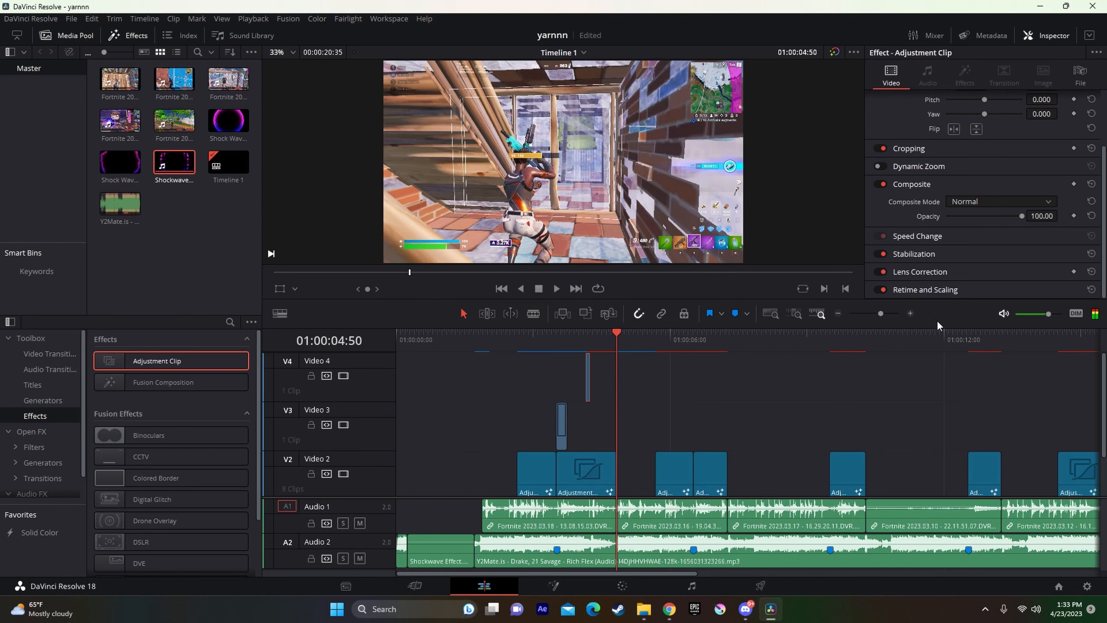
drag(880, 314, 886, 321)
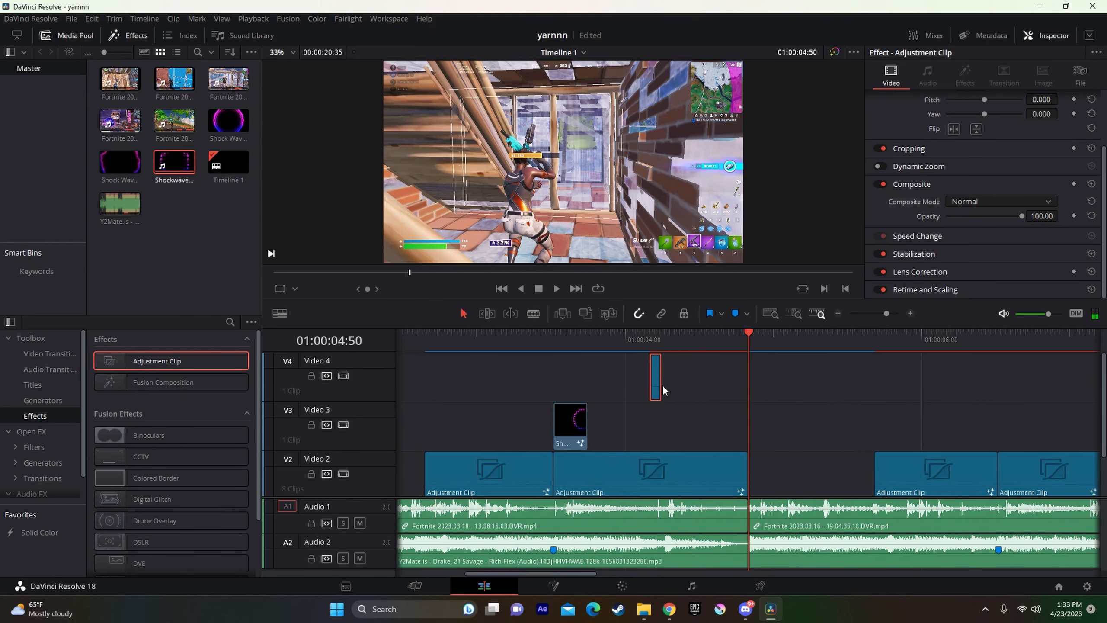
drag(654, 390, 728, 393)
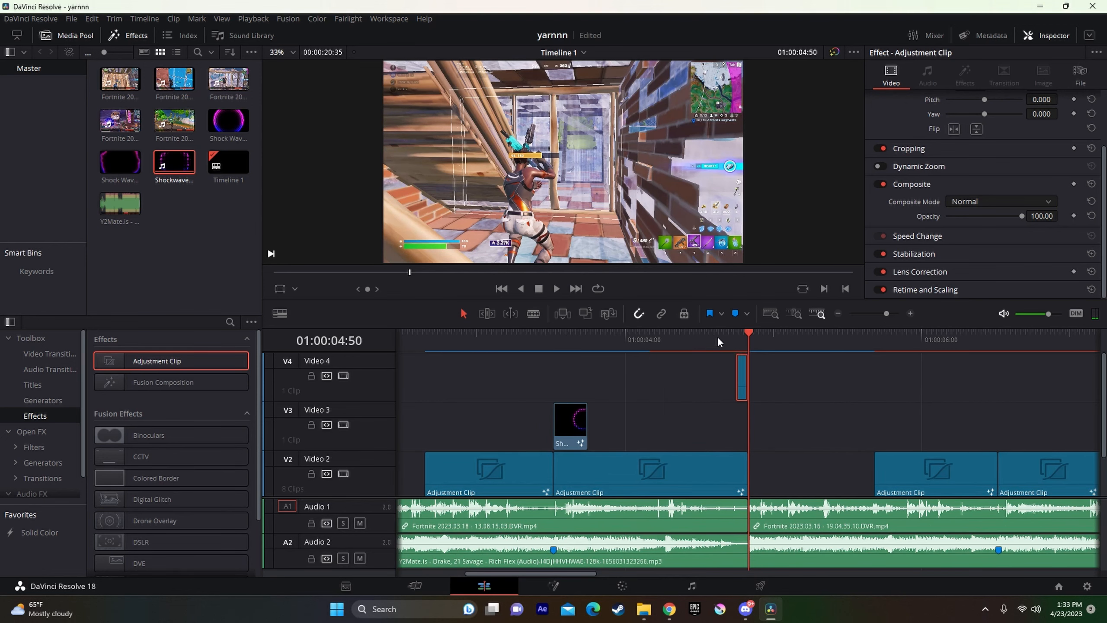
- Play the timeline across the cut at 01:00:04:50 to preview the zoom-out
drag(716, 336, 723, 339)
key(space)
key(space)
- Turn on Render Cache Color Output for the short Video 4 adjustment clip
right_click(735, 379)
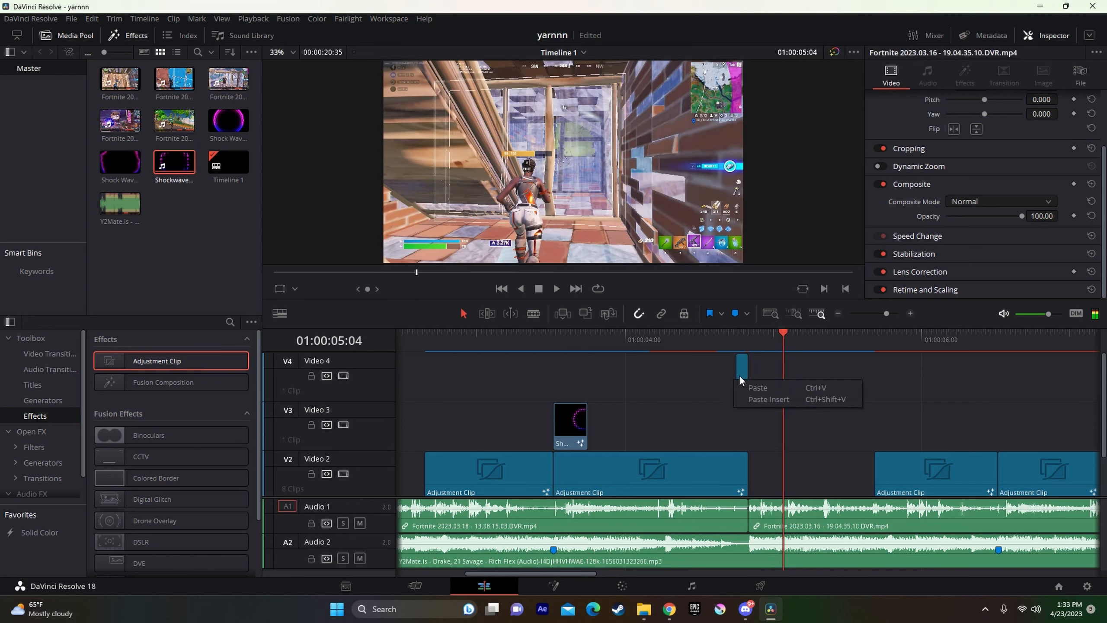
right_click(735, 372)
click(739, 364)
right_click(740, 365)
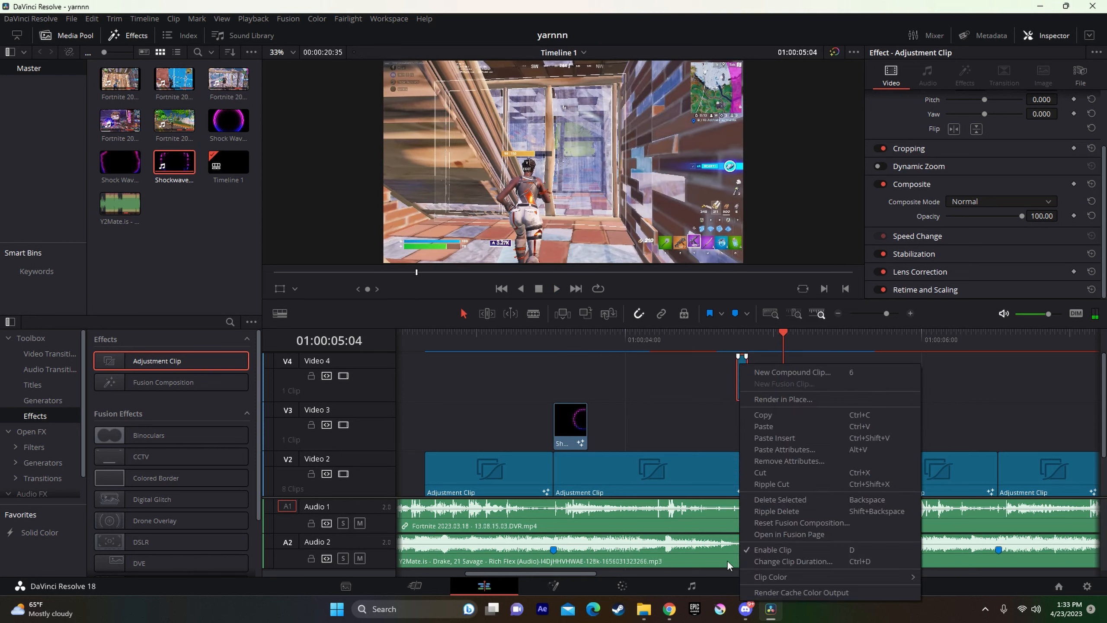
click(757, 591)
- Replay the section around the short Video 4 adjustment clip to check the first half of the transition
click(716, 338)
key(space)
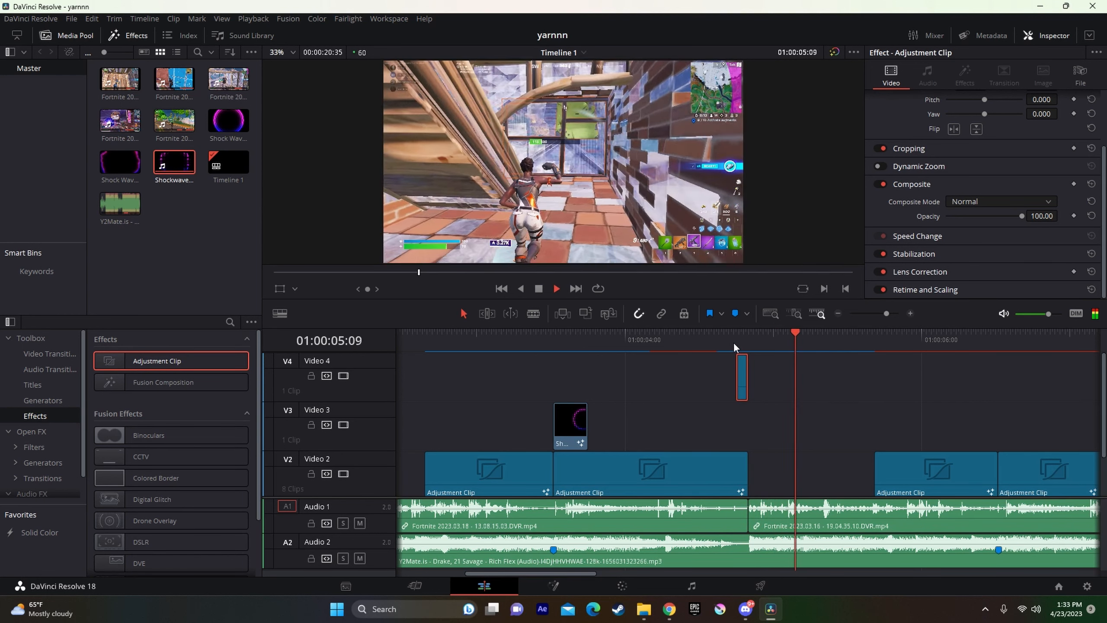
click(704, 342)
- Add an adjustment clip on Video 4 starting at the 01:00:04:50 cut and open it on the Fusion page
drag(763, 347, 659, 345)
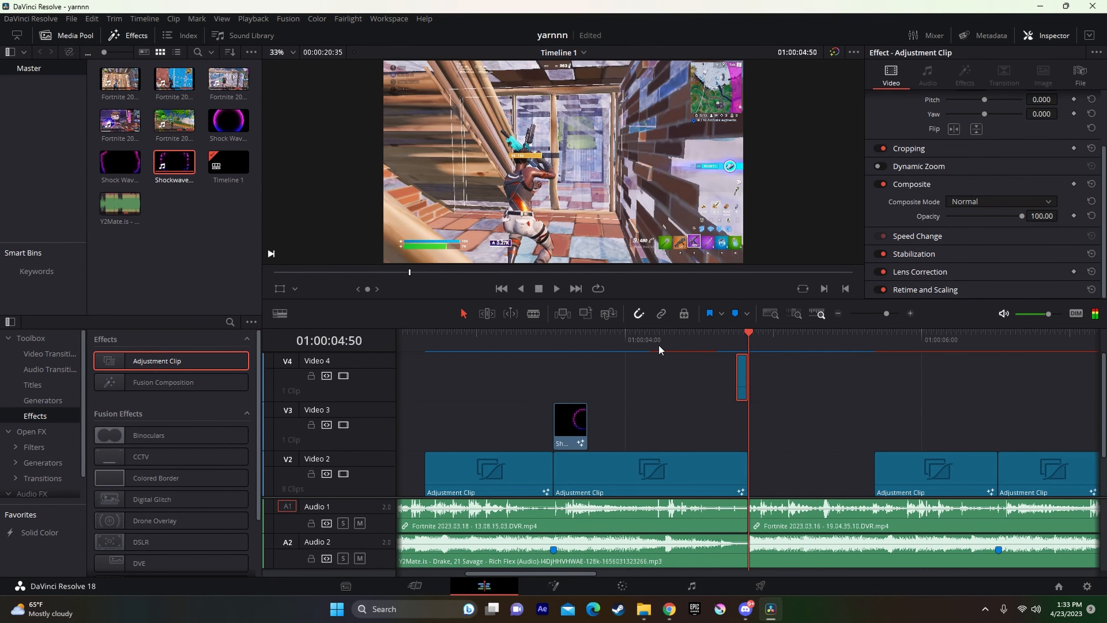
drag(158, 353, 765, 392)
right_click(793, 386)
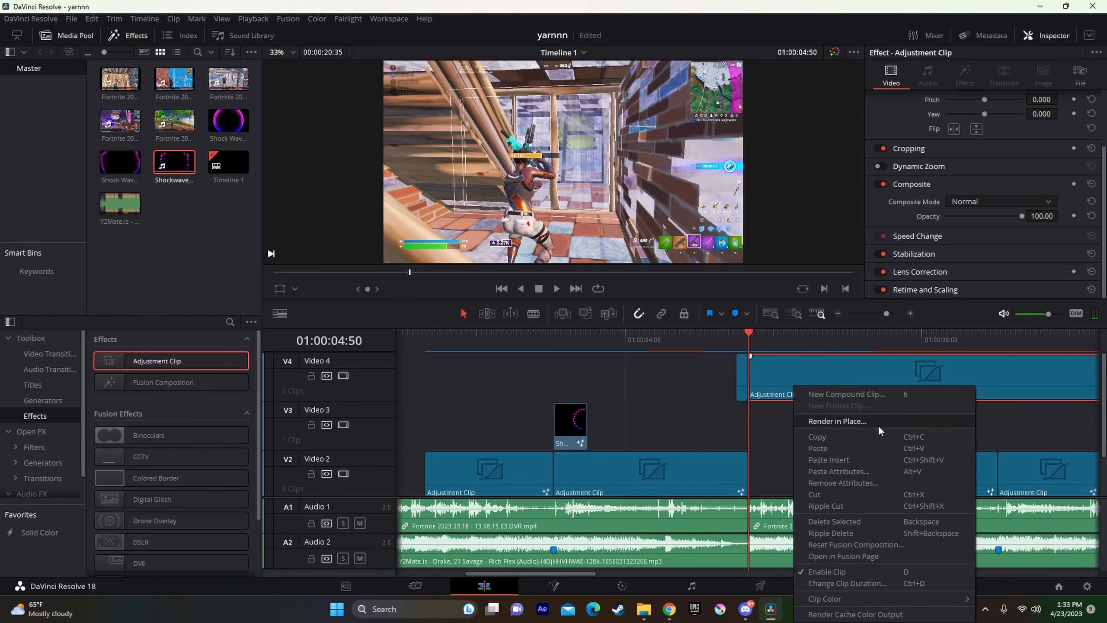
click(856, 557)
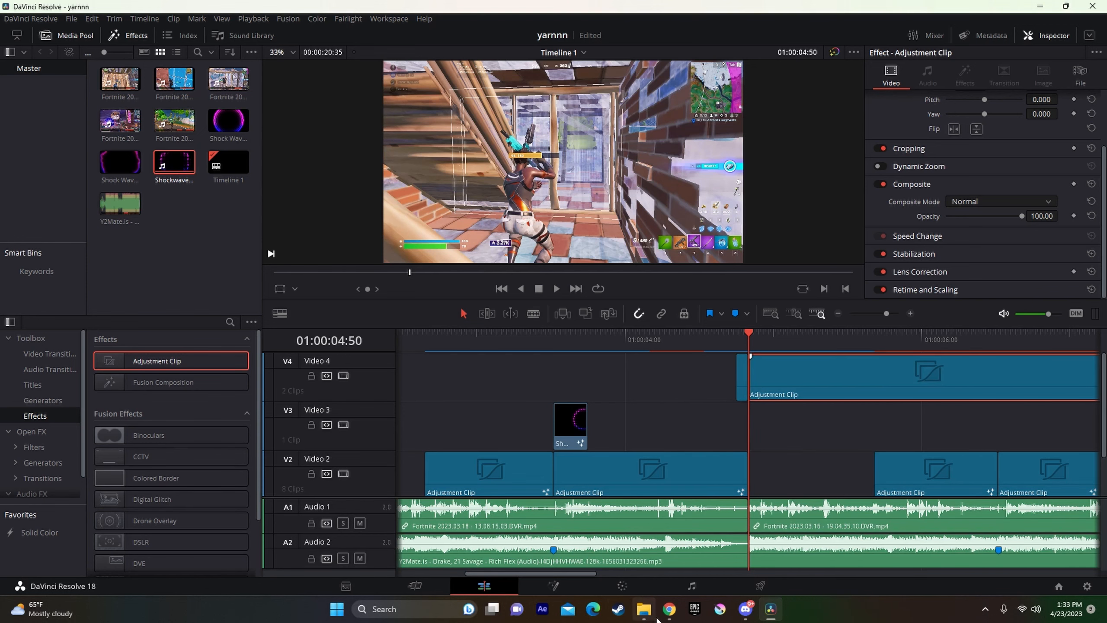
- Insert the Zoom Out Part 2 preset from the Transitions folder between MediaIn1 and MediaOut1
click(645, 611)
click(601, 304)
drag(593, 307, 360, 469)
drag(434, 461, 528, 464)
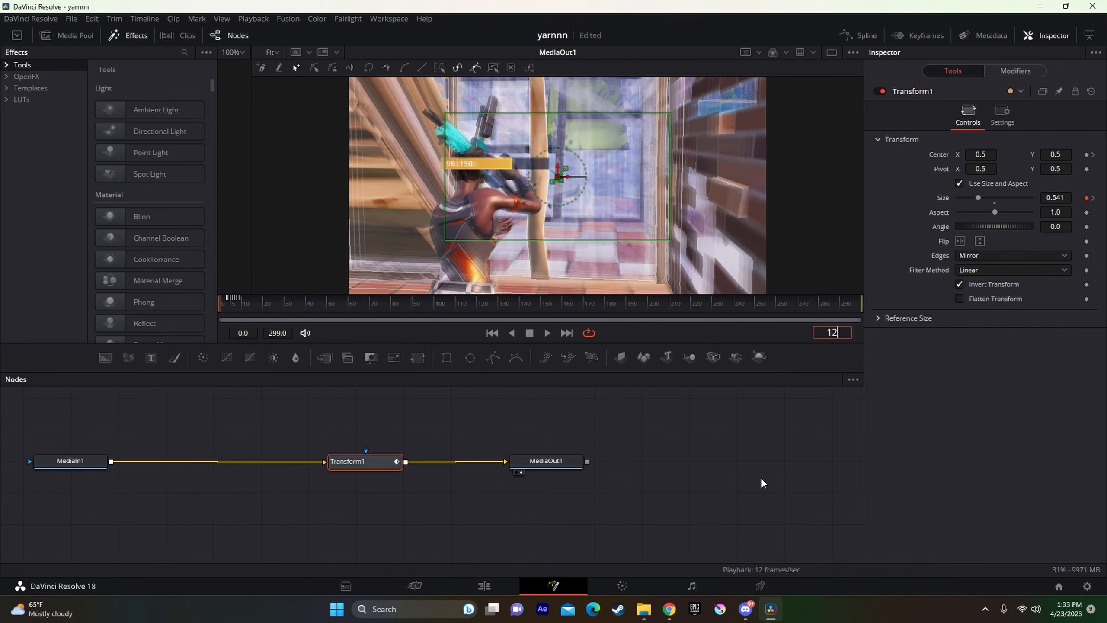
- Trim the second Video 4 adjustment clip on the Edit page to its first 12 frames, ending at 01:00:05:02
text(12)
key(Return)
click(484, 585)
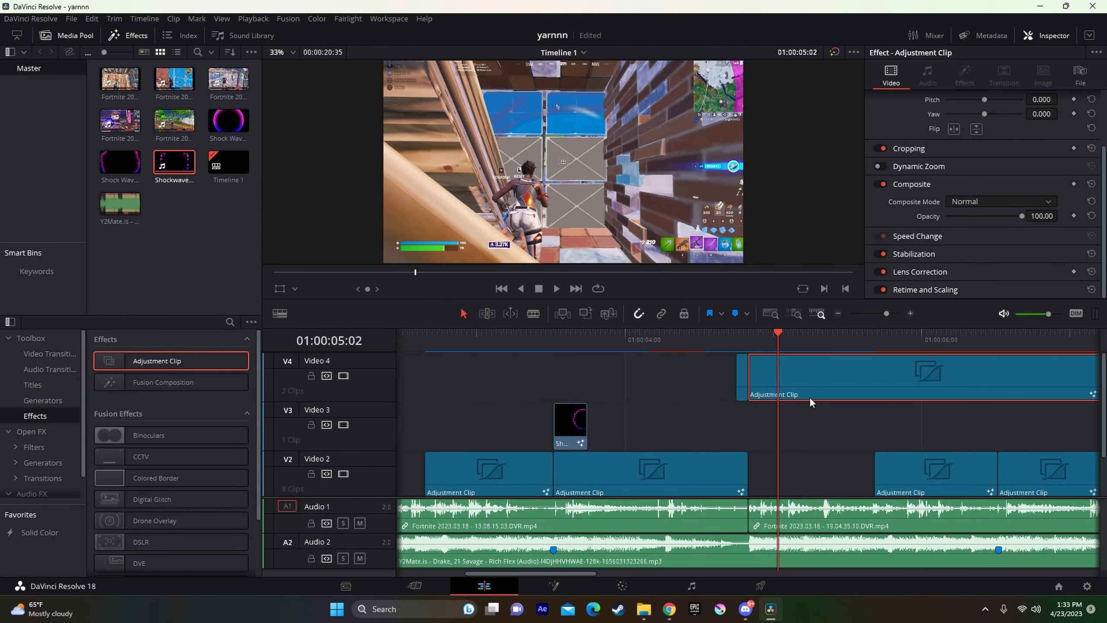
key(ctrl+b)
click(866, 381)
key(BackSpace)
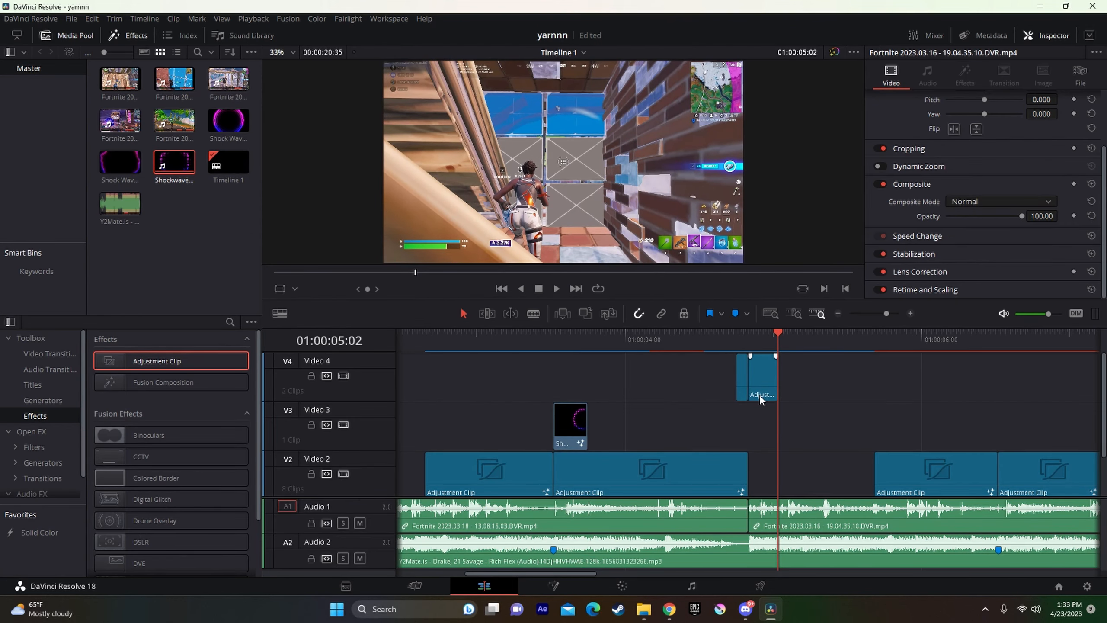
right_click(760, 395)
click(819, 382)
- Play the timeline repeatedly across the cut at 01:00:04:50 to review the complete zoom-out transition
click(710, 340)
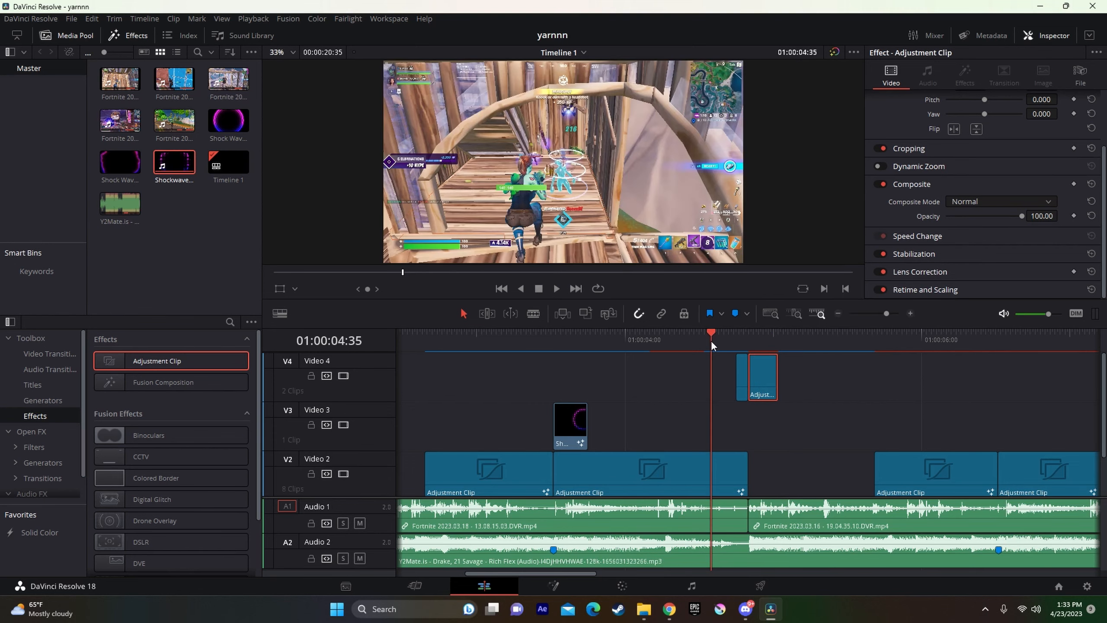
key(space)
click(704, 341)
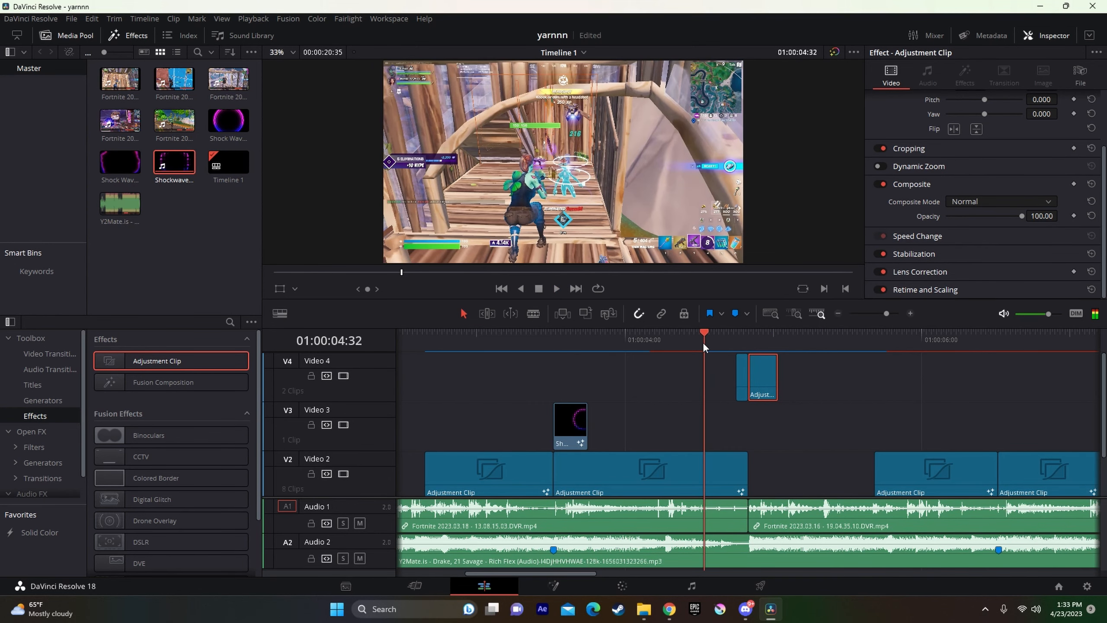
key(space)
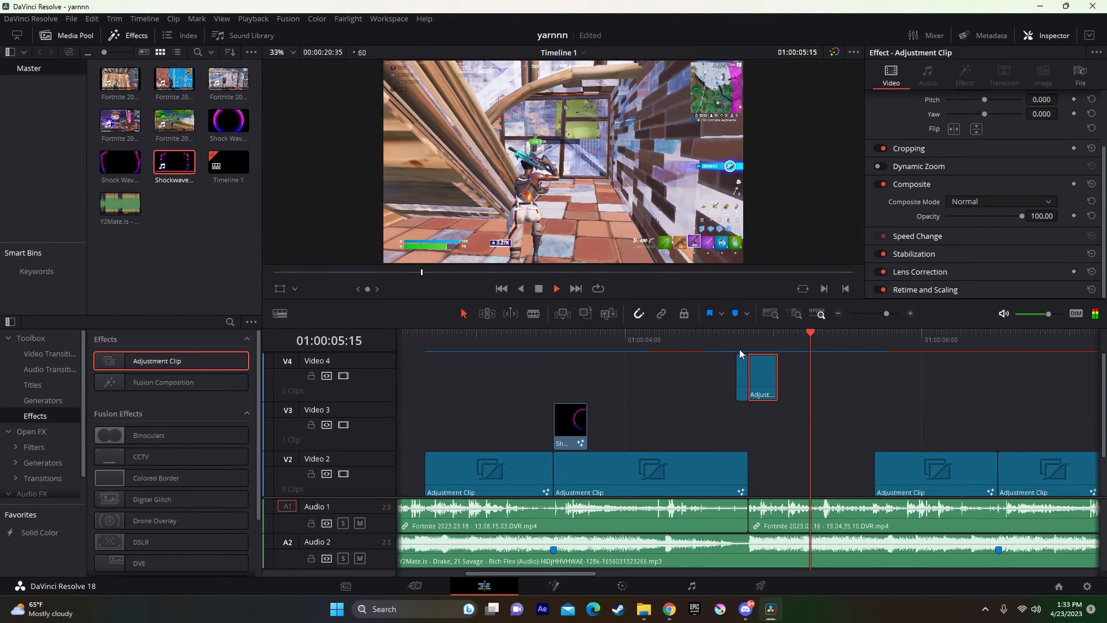
click(703, 336)
key(space)
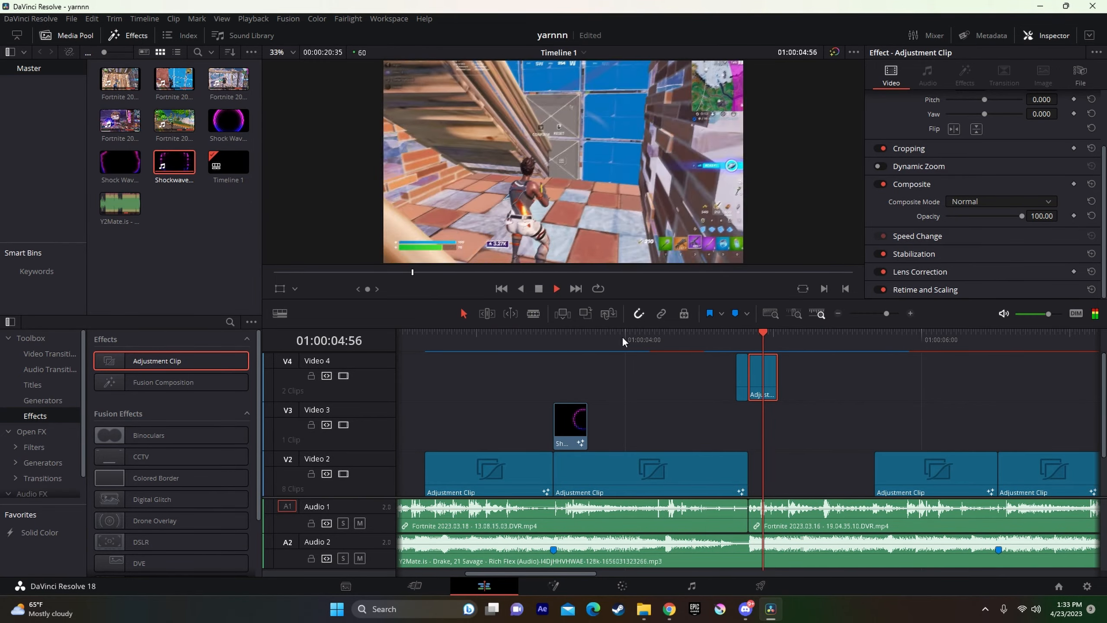
click(597, 343)
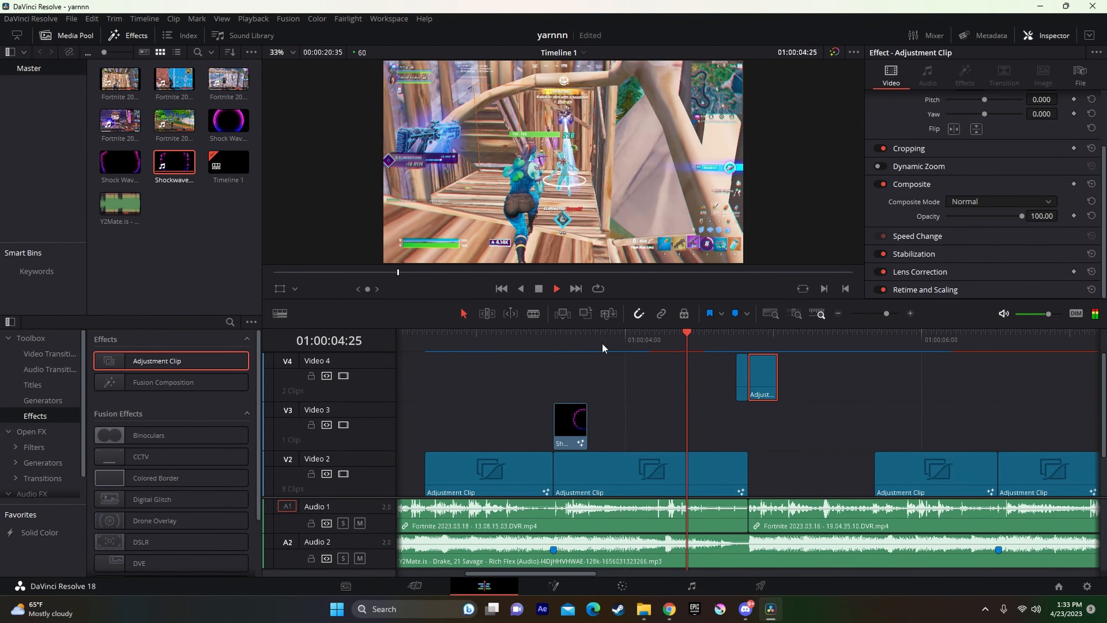
click(553, 346)
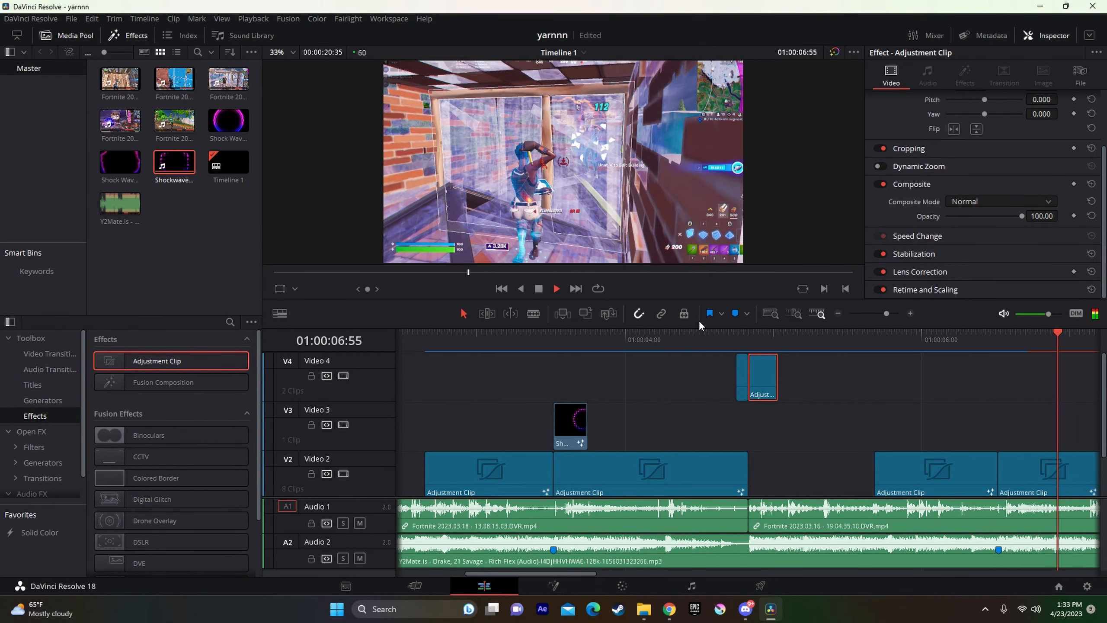
key(space)
click(688, 344)
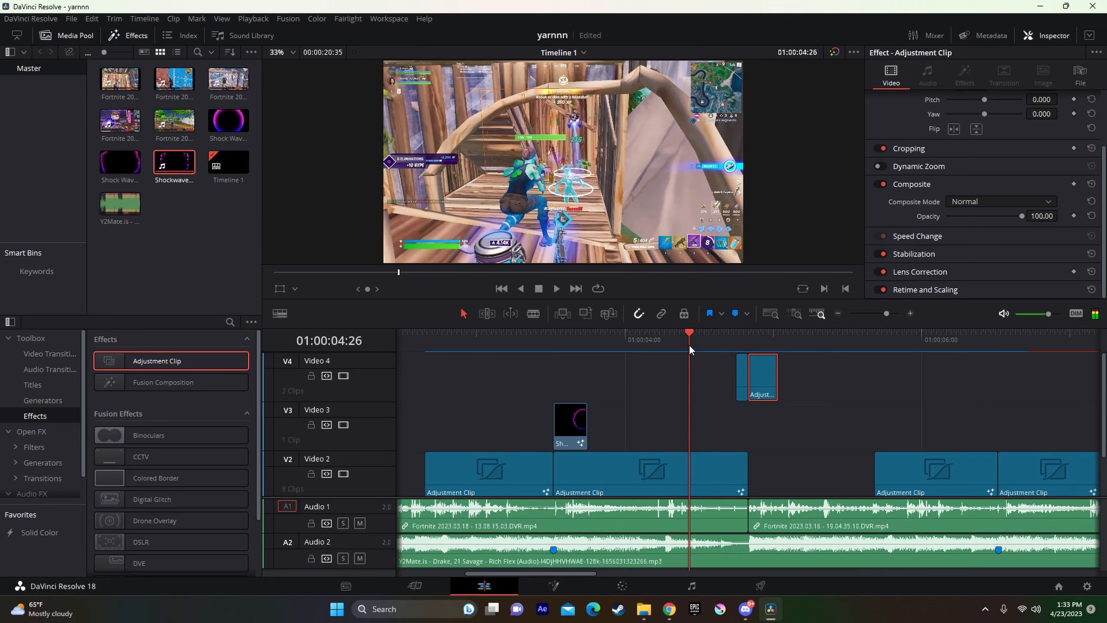
key(space)
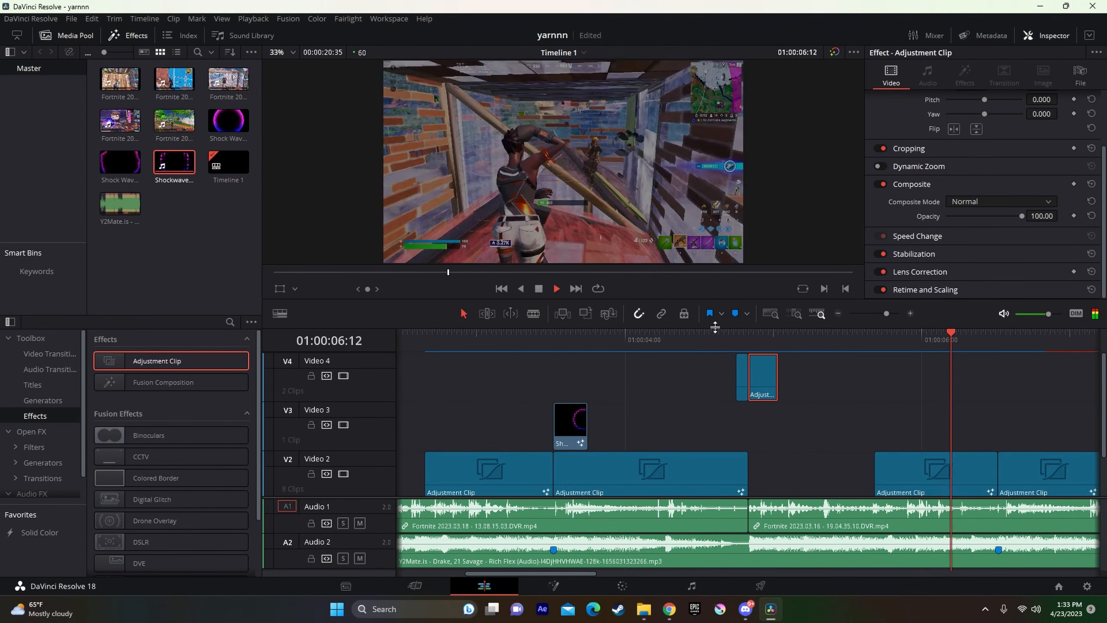
- Add an adjustment clip on Video 4 at 01:00:06:54 and insert the Zoom In Top Right Part 1 preset in its Fusion composition
click(701, 345)
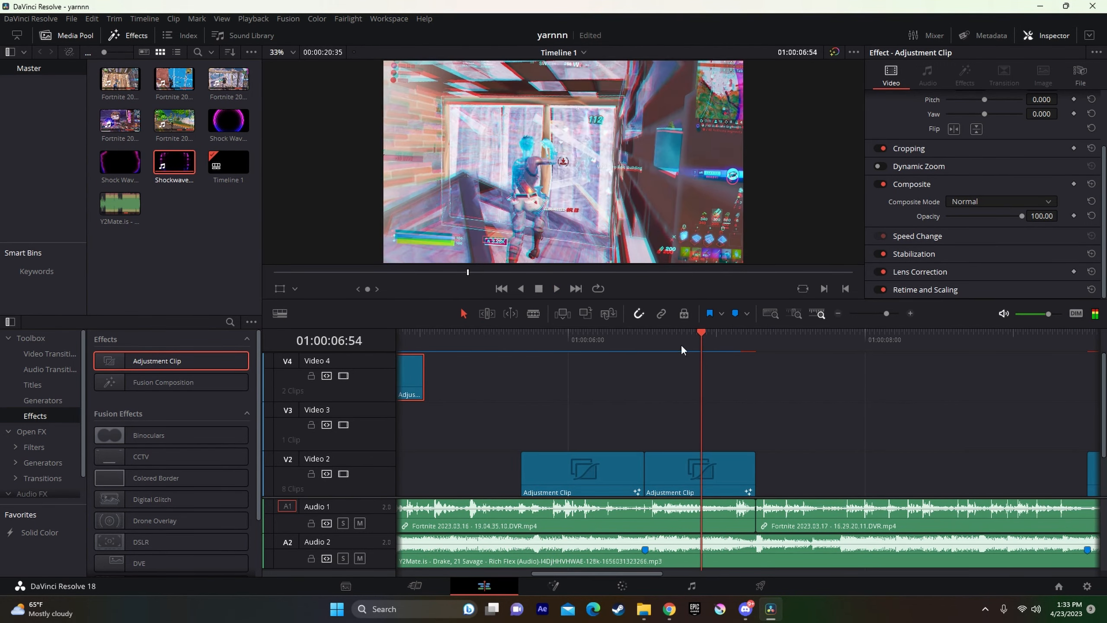
drag(201, 368, 735, 382)
right_click(735, 376)
click(785, 551)
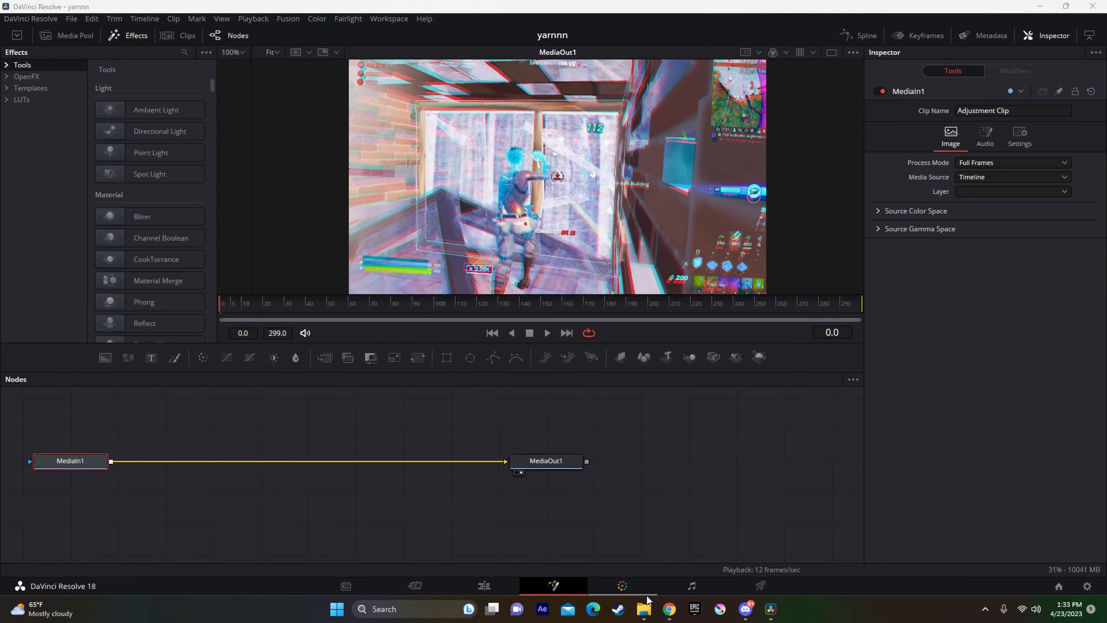
click(644, 608)
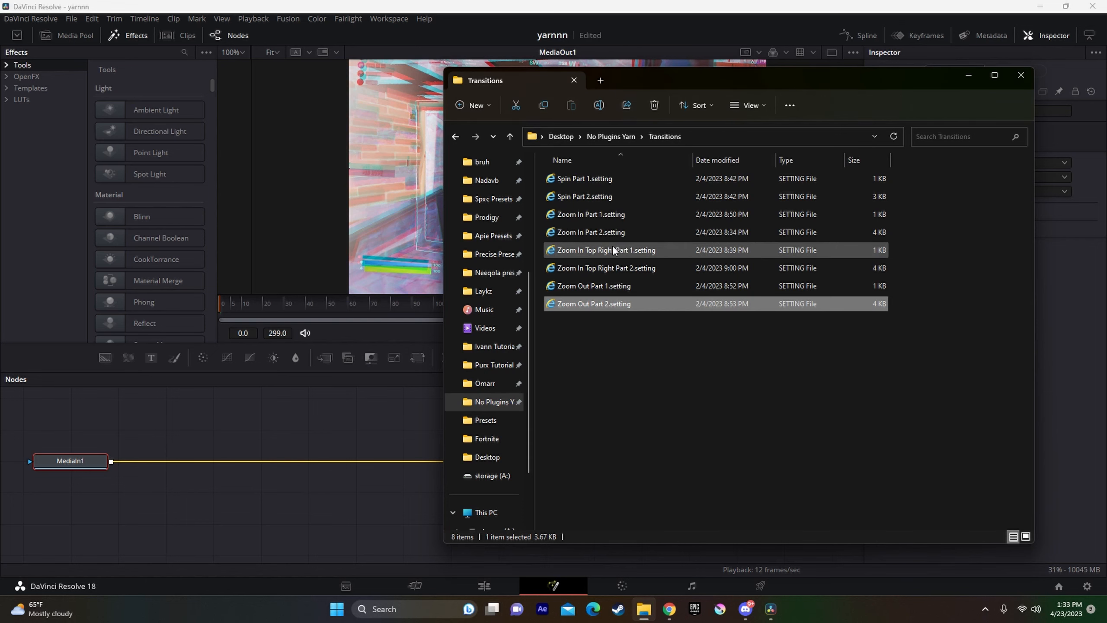
drag(612, 246, 347, 461)
- Trim the new adjustment clip to five frames, ending at 01:00:06:59, and move it to Video 3 so it ends at the next gameplay cut
click(228, 307)
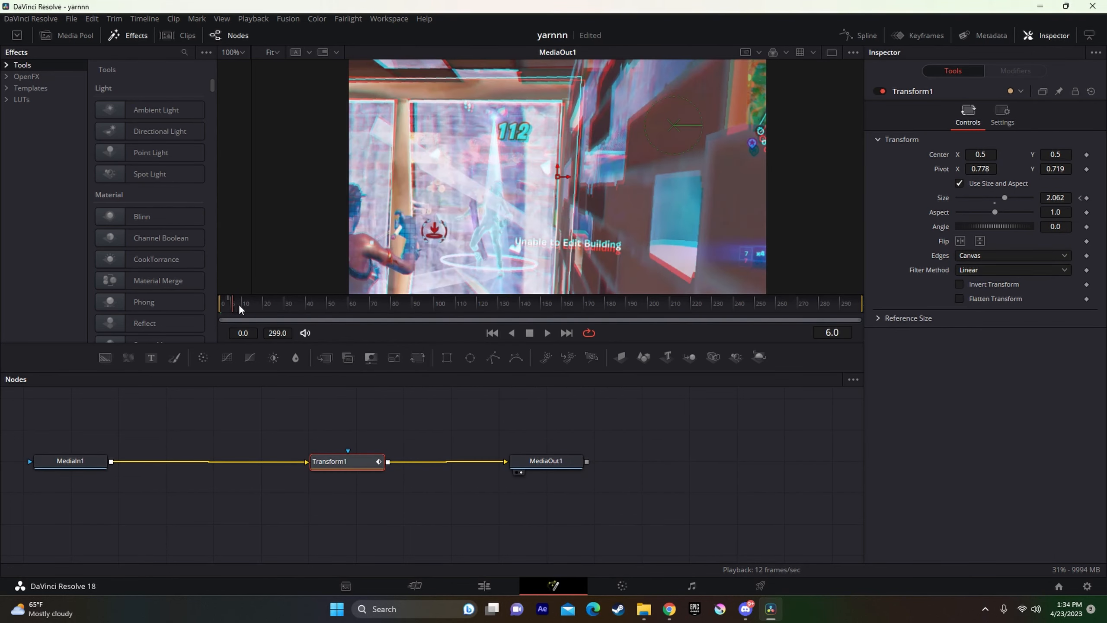
key(Right)
click(495, 584)
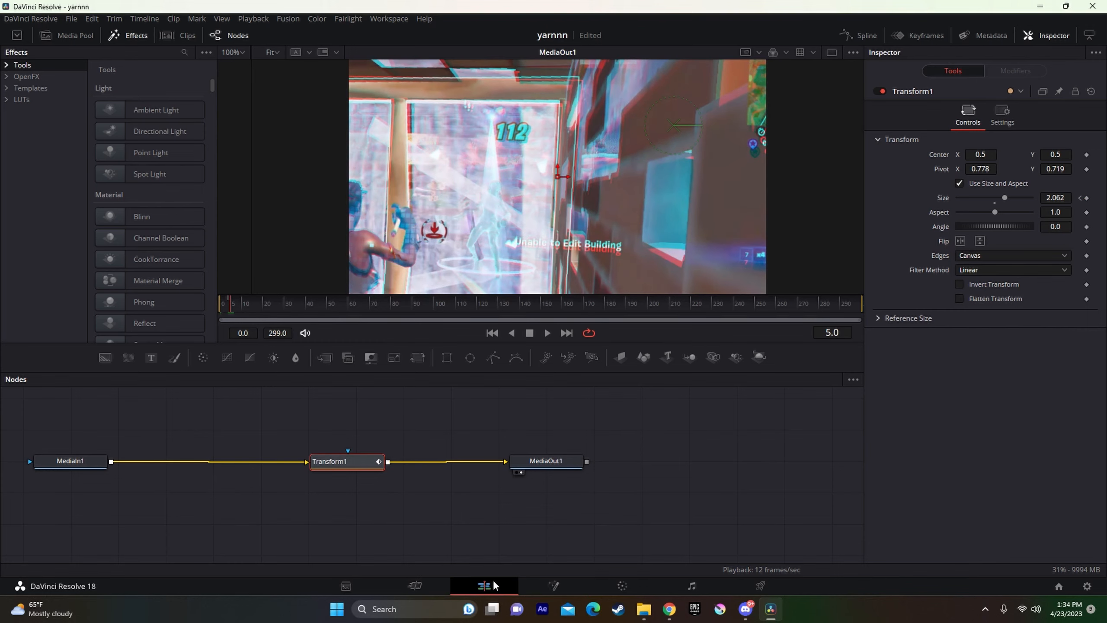
key(ctrl+b)
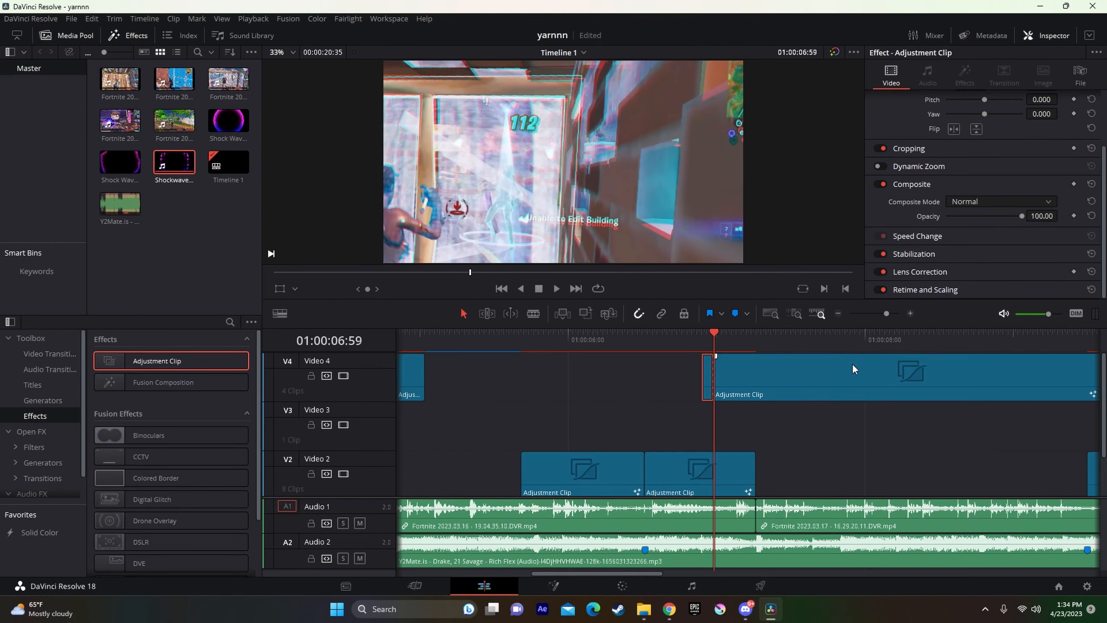
click(850, 366)
key(BackSpace)
drag(706, 388, 742, 432)
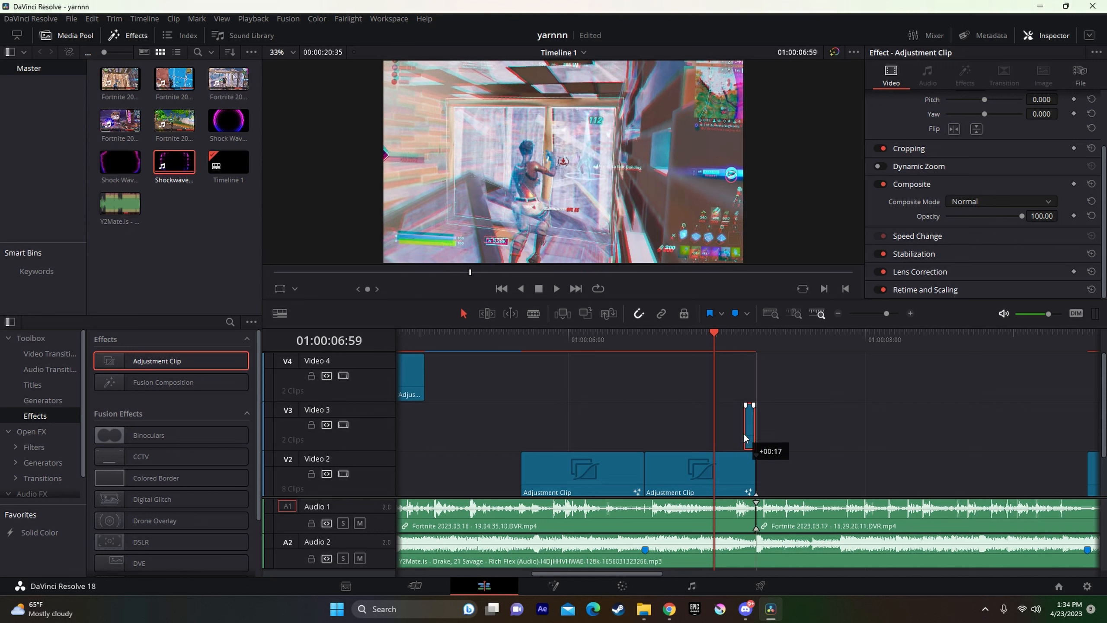
- Add an adjustment clip on Video 3 right after the trimmed one, open it in Fusion and switch to the Transitions folder in File Explorer
drag(150, 360, 762, 430)
right_click(762, 430)
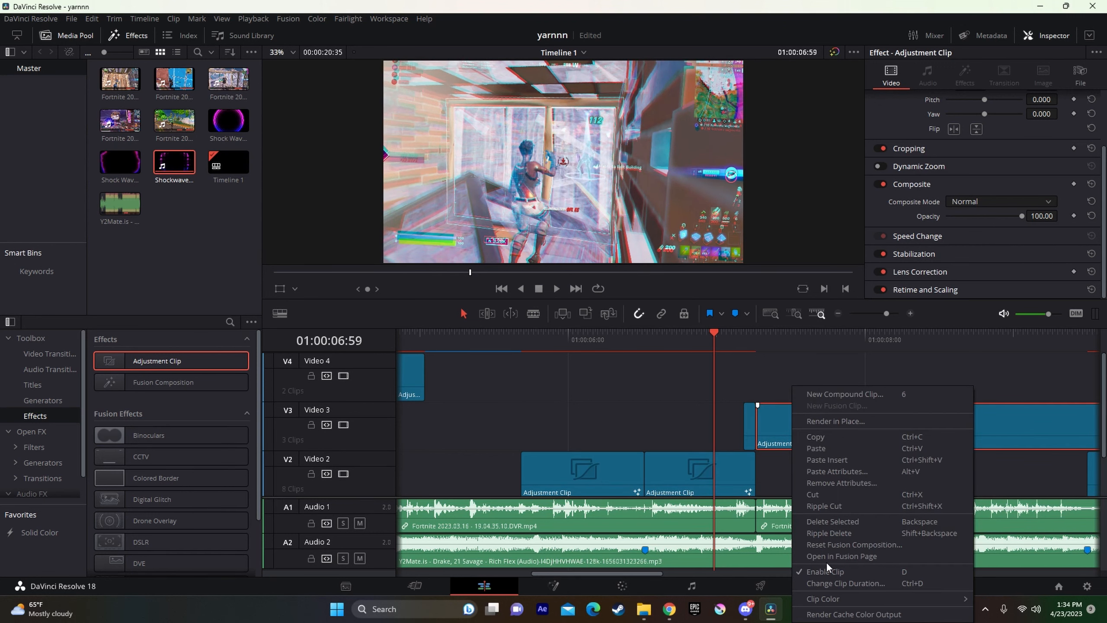
click(811, 559)
click(644, 609)
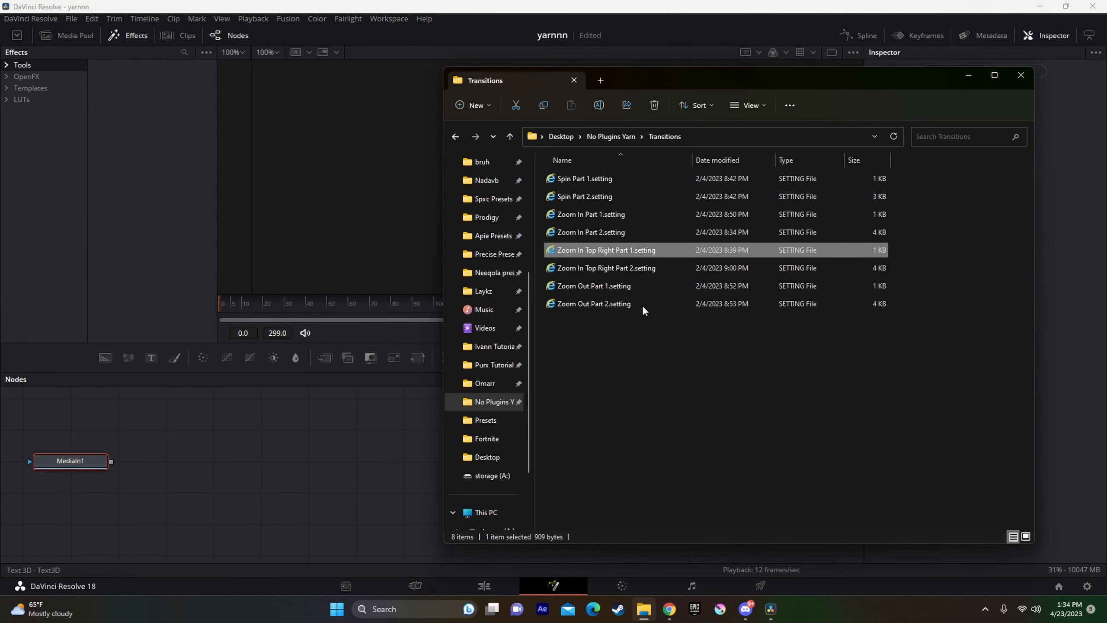
- Insert the Zoom In Top Right Part 2 preset between MediaIn1 and MediaOut1, and go to frame 12
drag(617, 267, 307, 462)
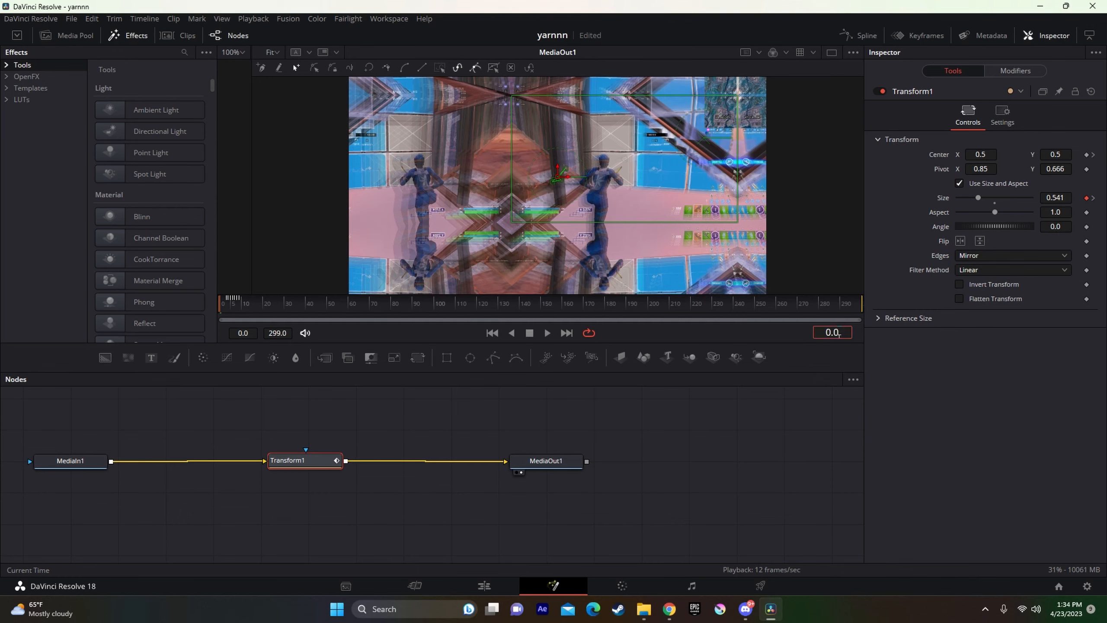
click(823, 331)
text(12)
key(Return)
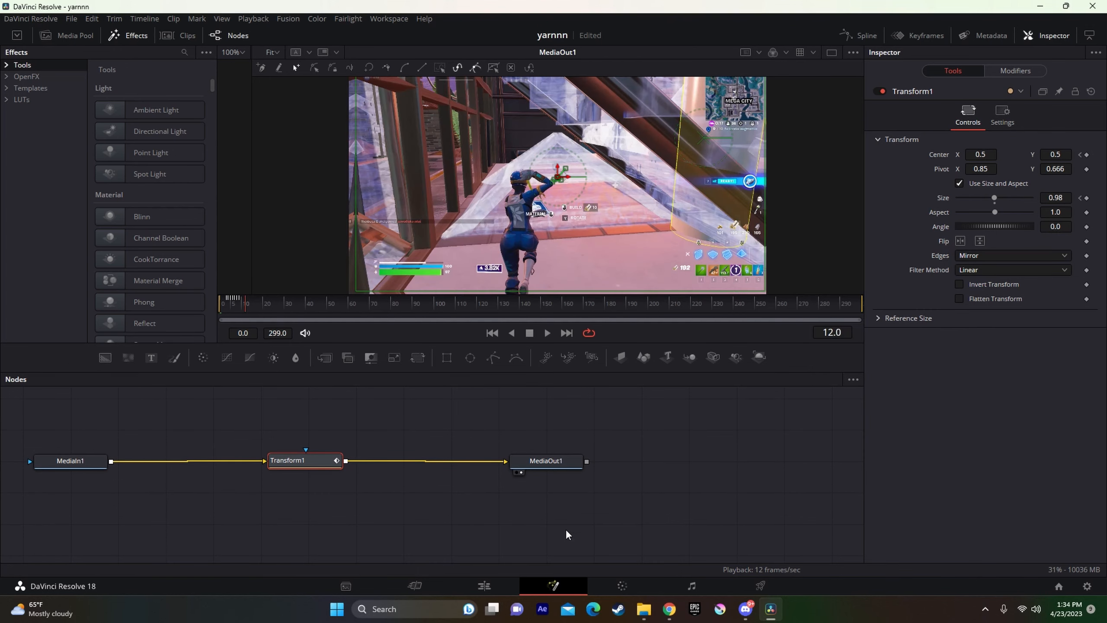
- Back on the edit timeline, split the Video 3 adjustment clip at 01:00:07:28 and delete the part after the split
click(495, 580)
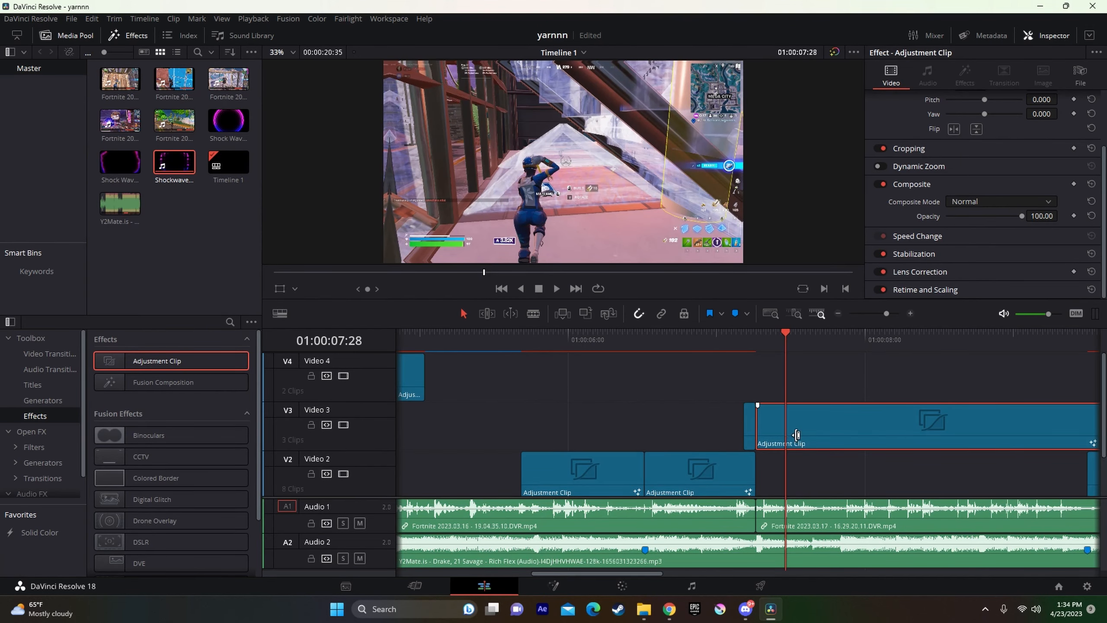
key(ctrl+b)
click(837, 434)
key(BackSpace)
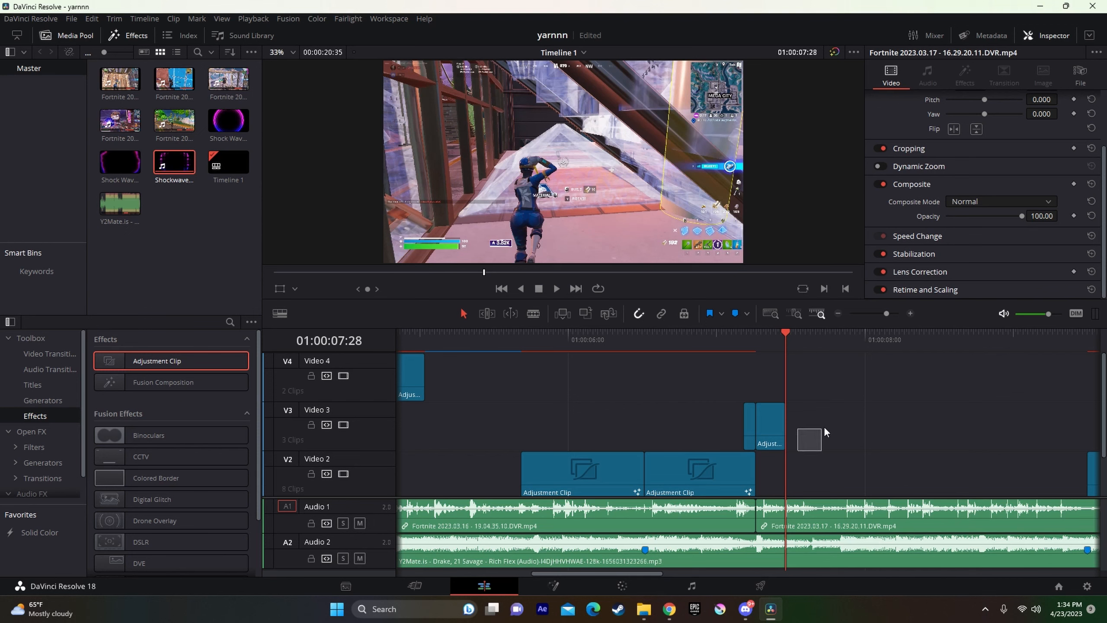
- Copy the two Zoom In Top Right adjustment clips and paste them on Video 3 so they meet at the 01:00:13:16 gameplay cut
drag(748, 432, 749, 432)
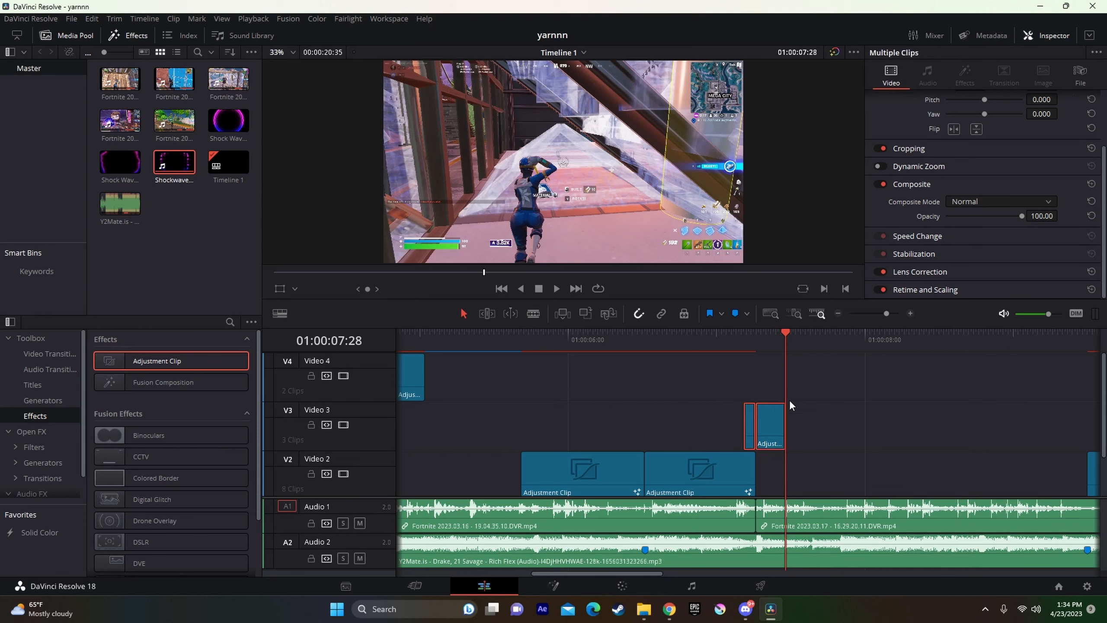
click(879, 312)
click(799, 345)
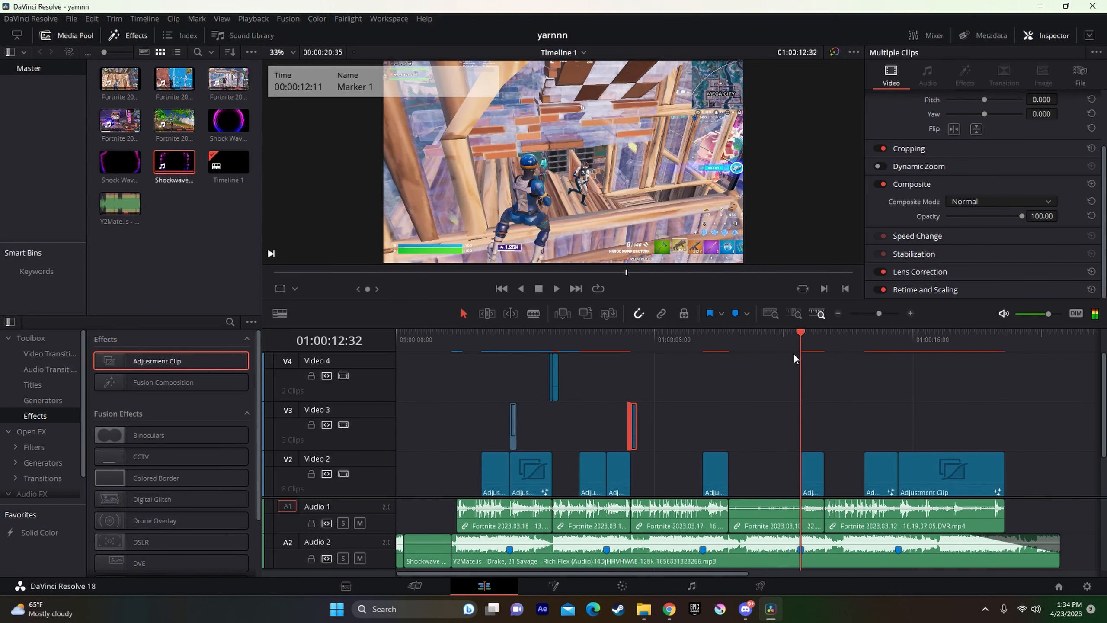
drag(800, 355, 823, 359)
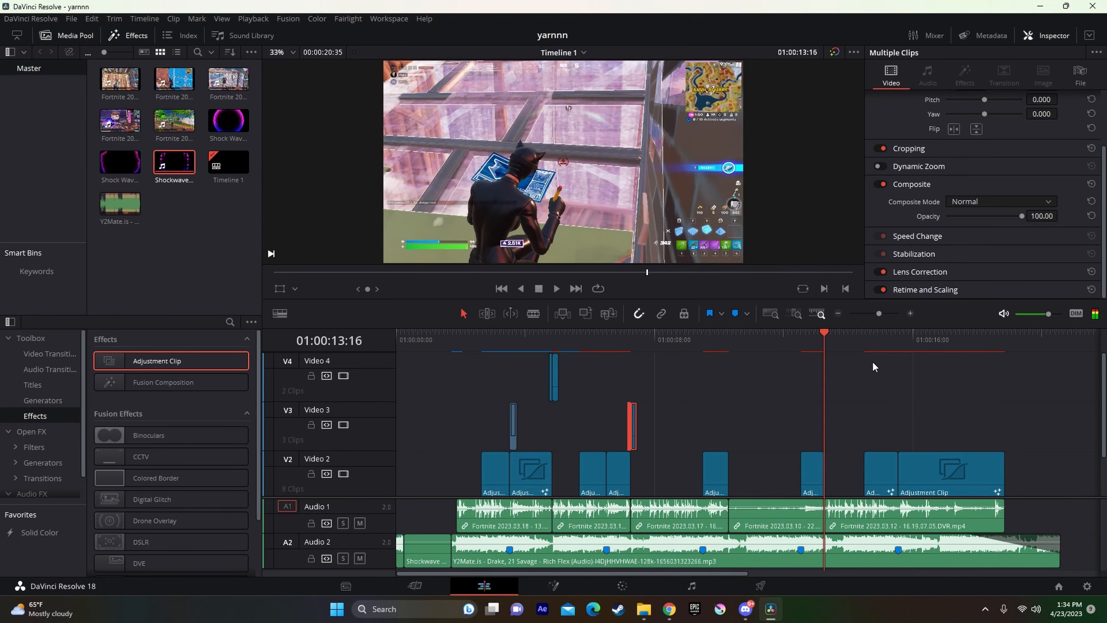
key(ctrl+v)
drag(896, 317, 888, 310)
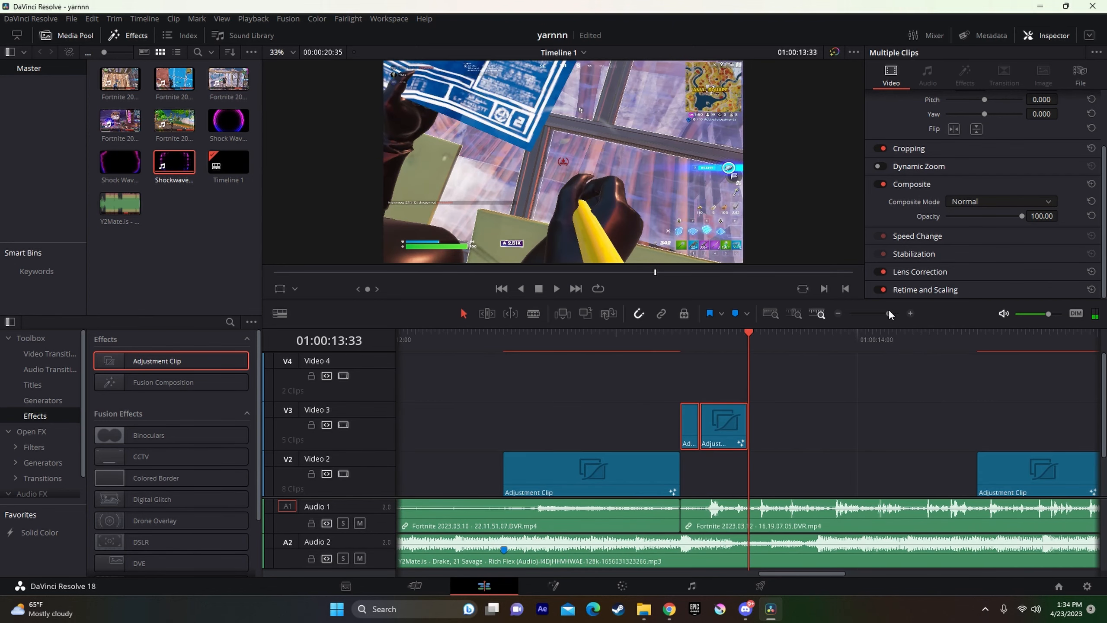
click(685, 346)
drag(730, 426, 698, 434)
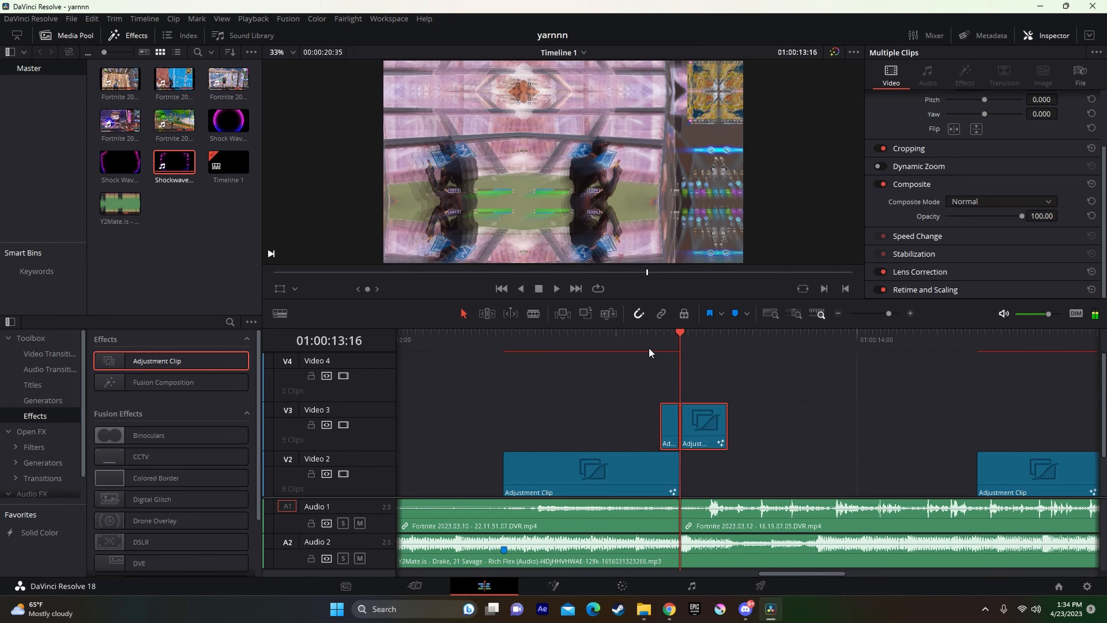
- Play the section from the 01:00:09:30 marker, add an adjustment clip on Video 4 at 01:00:09:57 and open it in Fusion
drag(889, 313, 883, 315)
drag(680, 339, 619, 357)
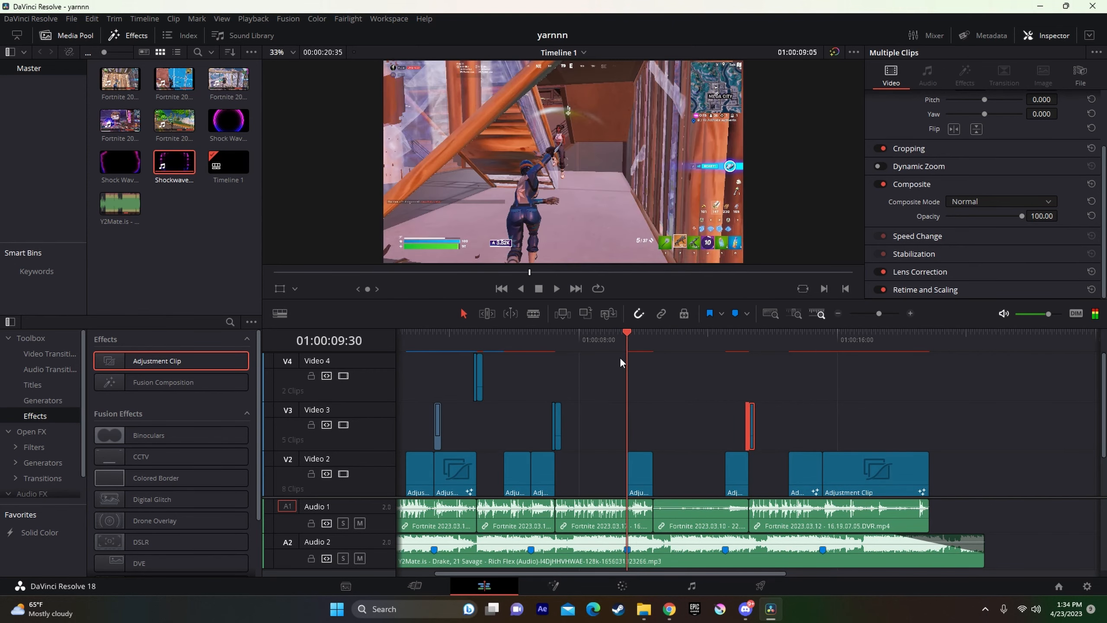
key(space)
click(621, 357)
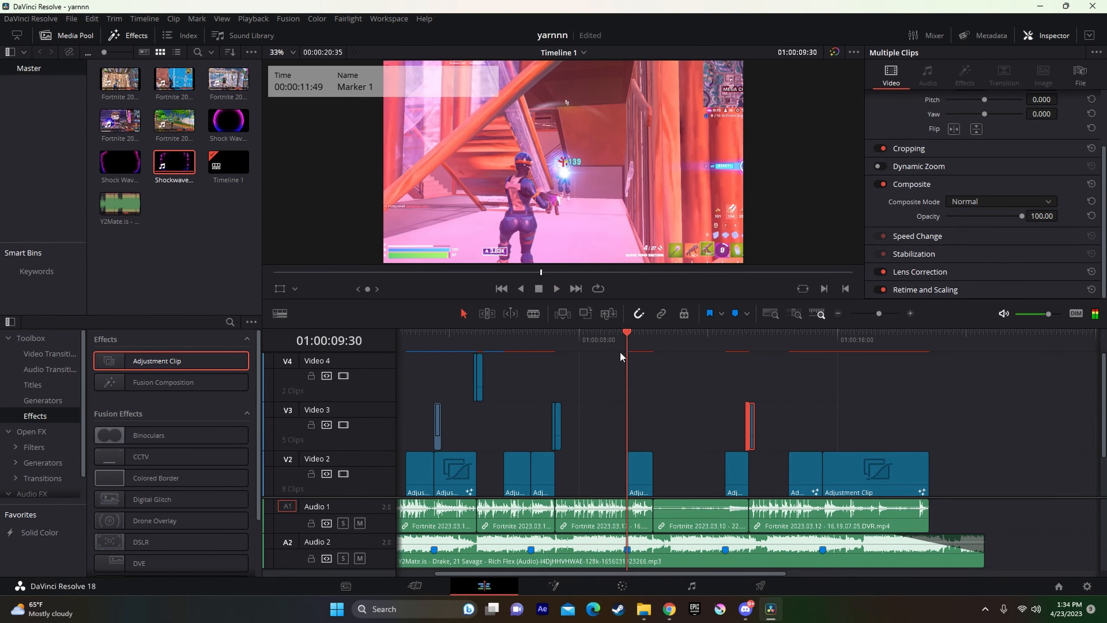
key(space)
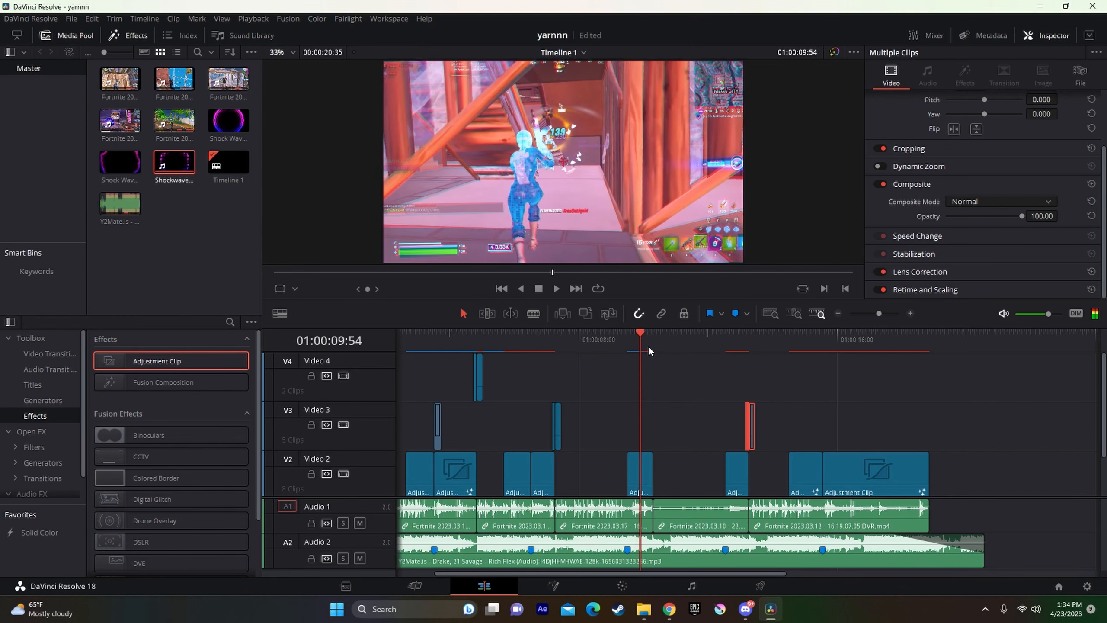
key(space)
drag(217, 366, 642, 390)
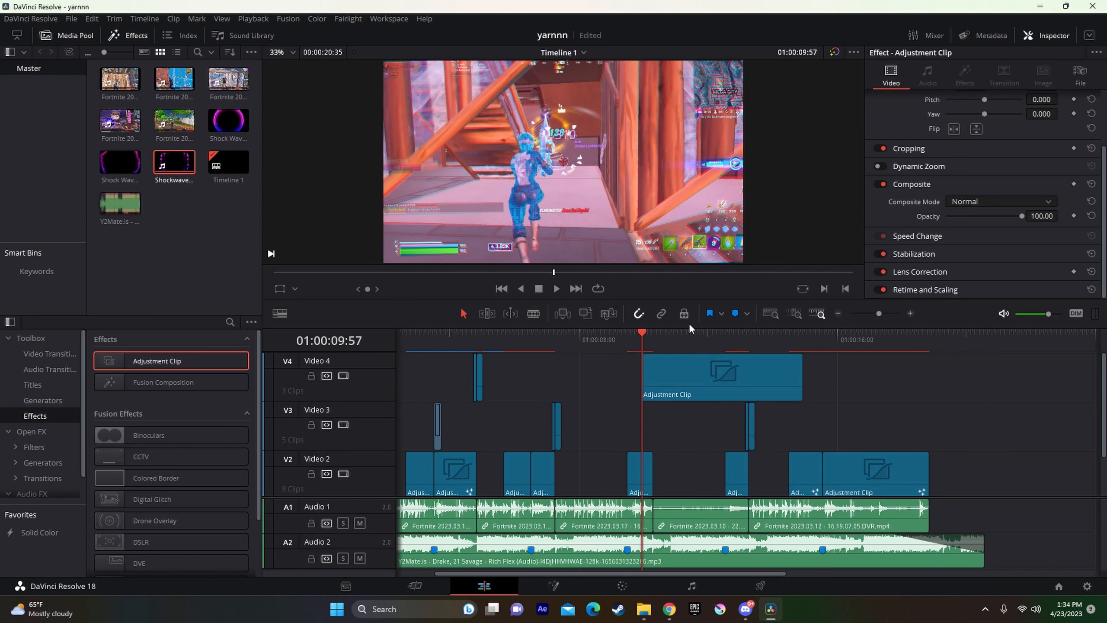
right_click(721, 366)
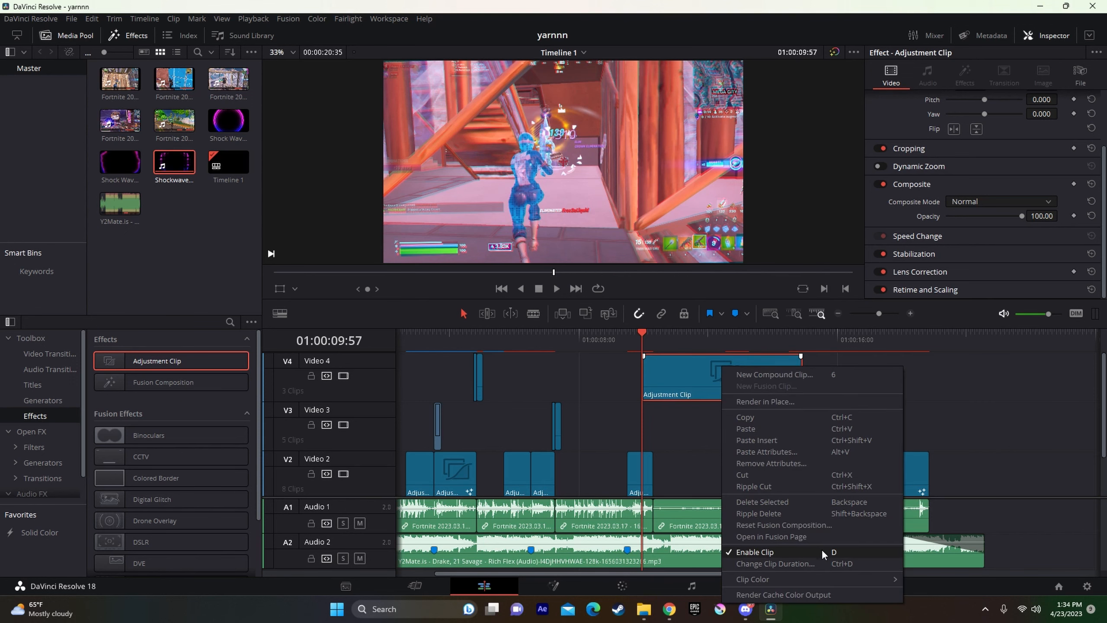
click(815, 536)
- Insert the Spin Part 1 preset between MediaIn1 and MediaOut1, and step to one frame past its last keyframe
click(641, 610)
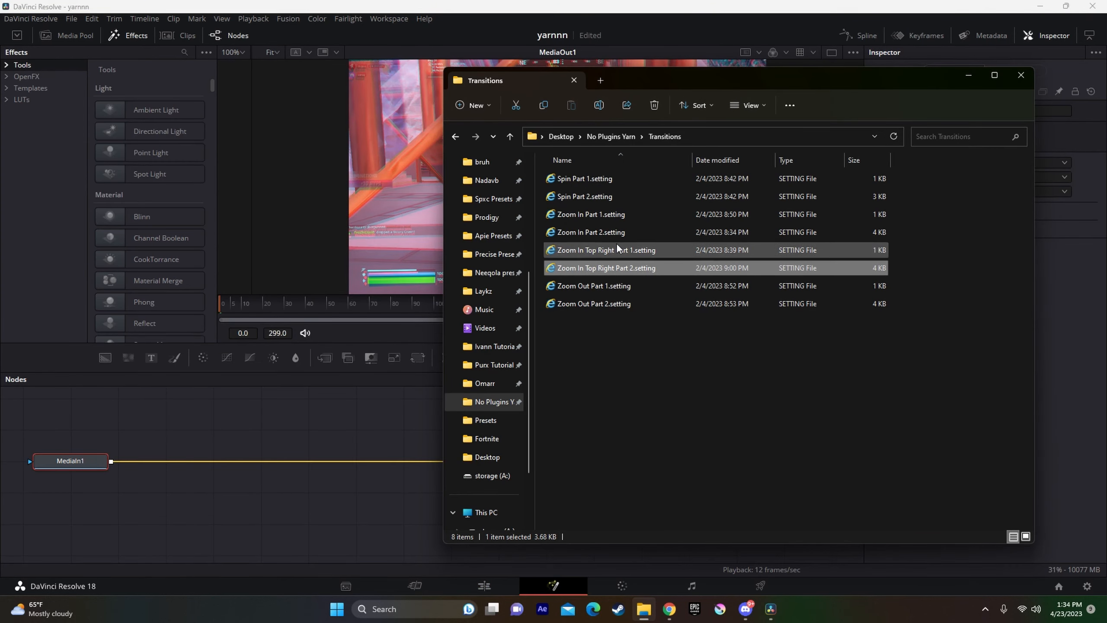
drag(579, 180, 313, 460)
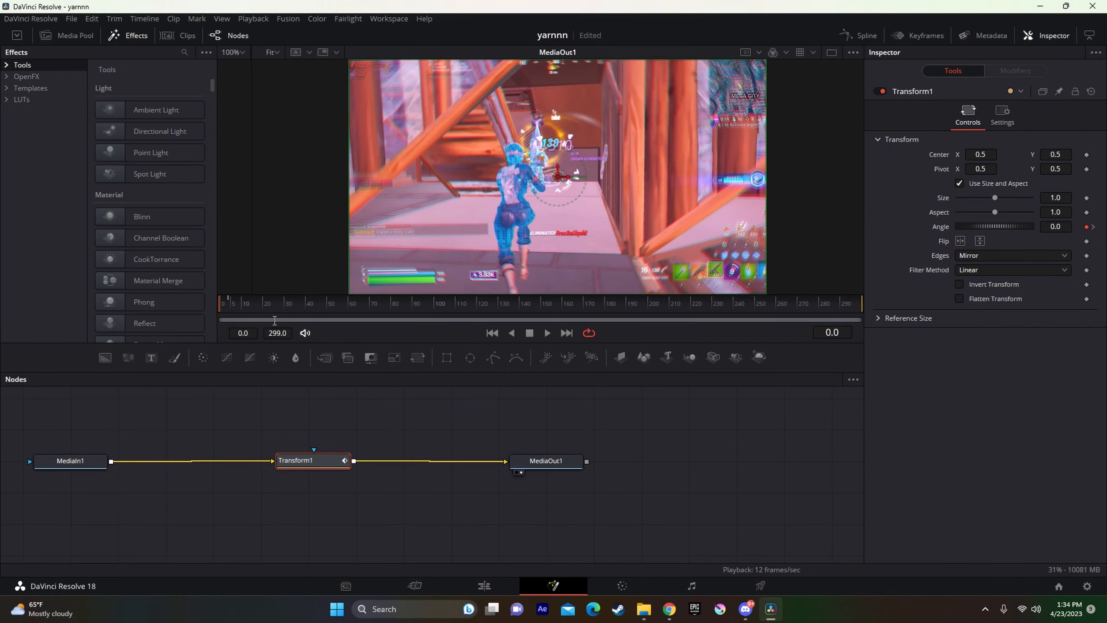
key(Left)
key(Left)
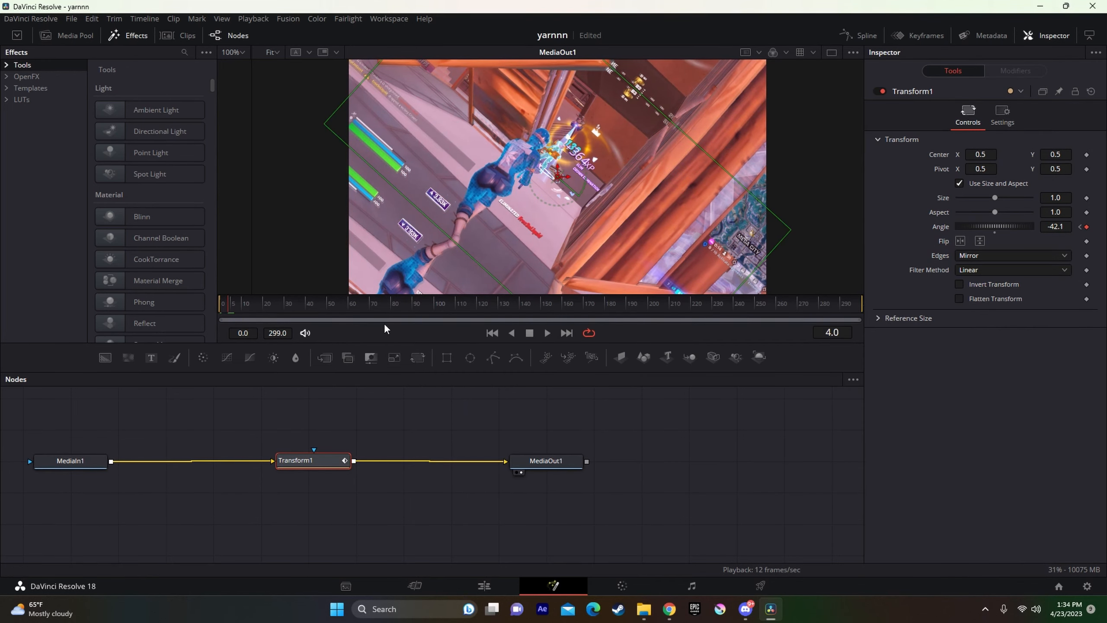
key(Right)
- Trim the Spin Part 1 adjustment clip to end at 01:00:10:02 and move it along Video 4 to end at the next gameplay cut
click(497, 582)
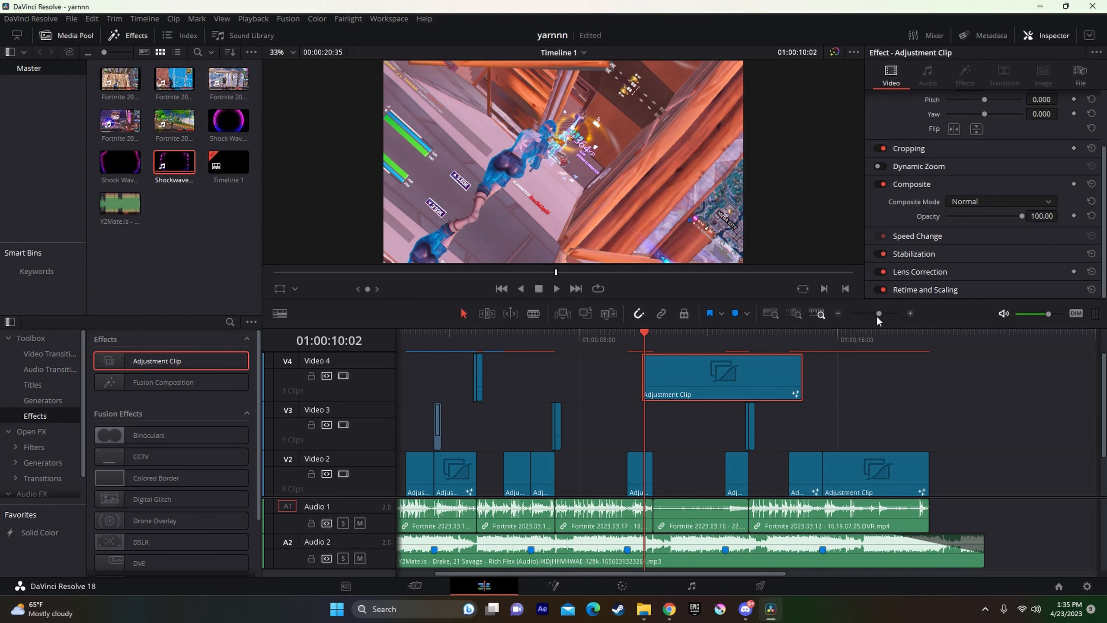
drag(877, 313, 888, 314)
key(ctrl+b)
click(801, 379)
key(BackSpace)
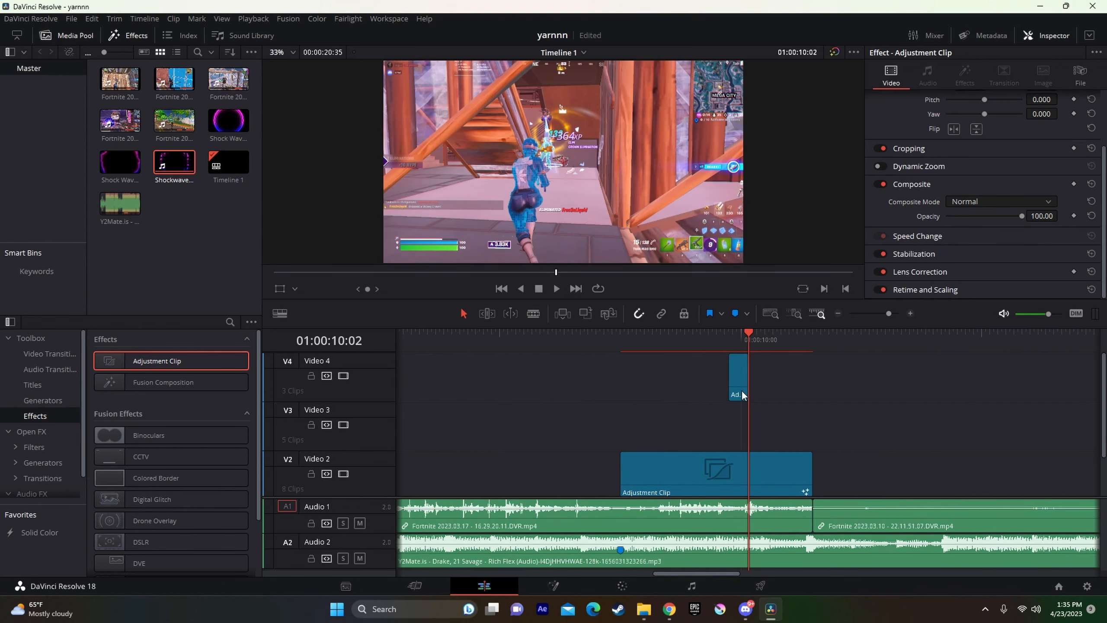
drag(741, 389, 804, 389)
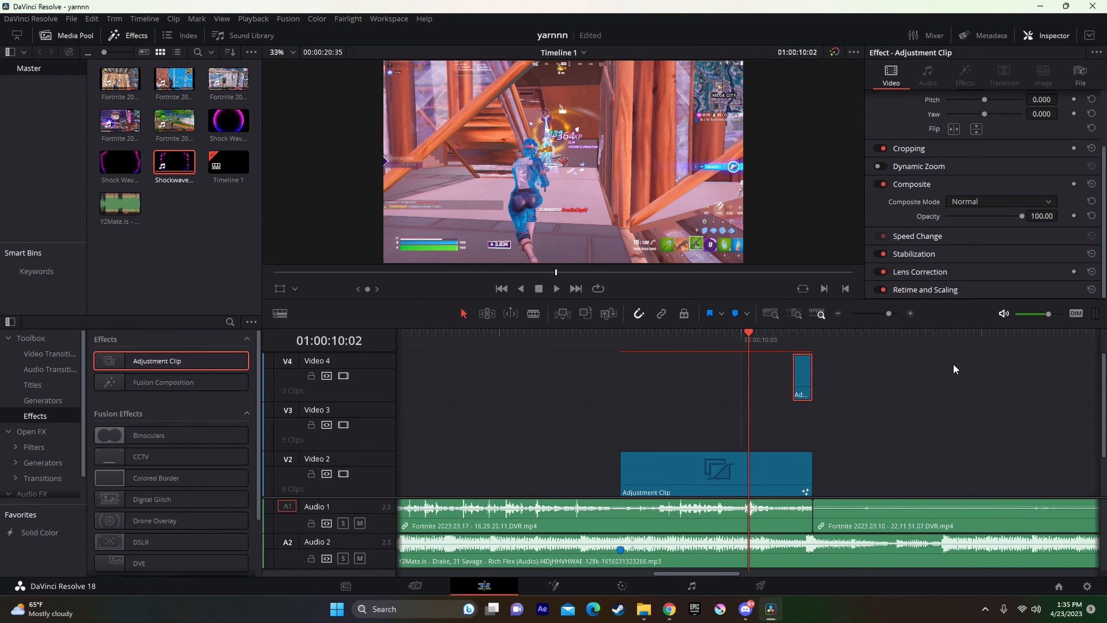
- Add another adjustment clip on Video 4 directly after the trimmed spin clip and open it in Fusion
drag(888, 313, 884, 314)
drag(172, 367, 778, 387)
right_click(842, 383)
click(905, 538)
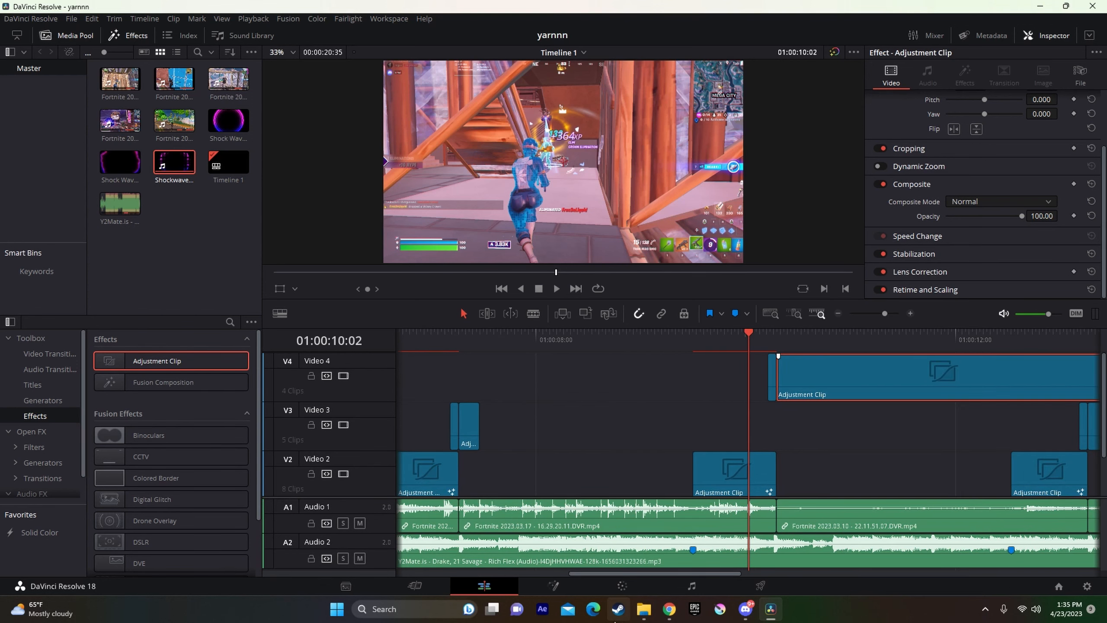
- Insert the Spin Part 2 preset after MediaIn1 and connect its RadialBlur1 output to MediaOut1
click(644, 609)
drag(639, 213, 338, 462)
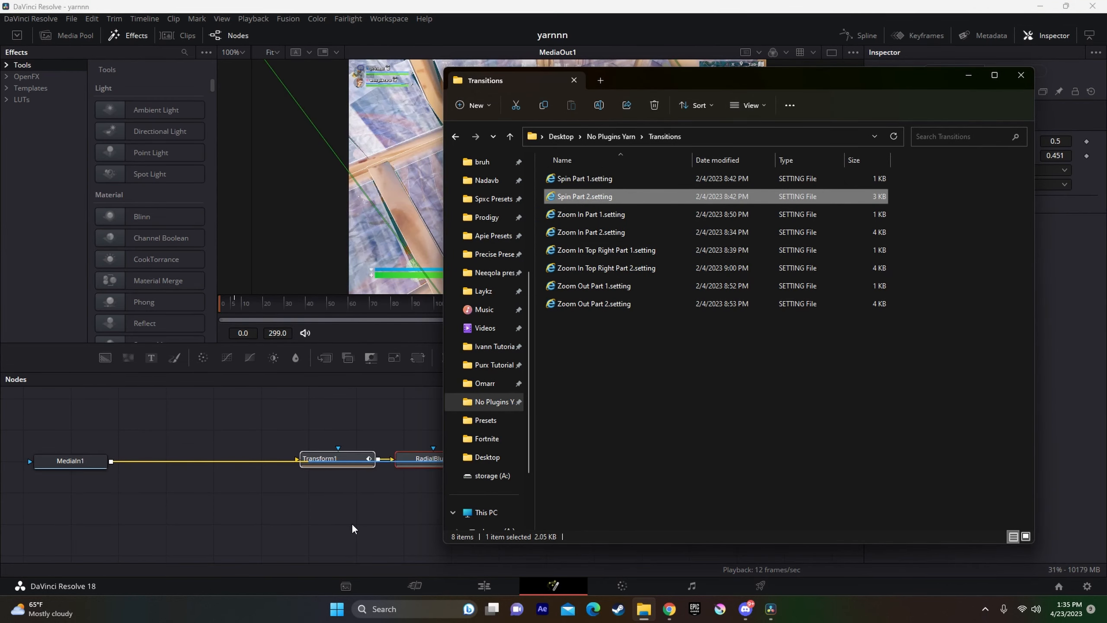
click(353, 527)
click(492, 460)
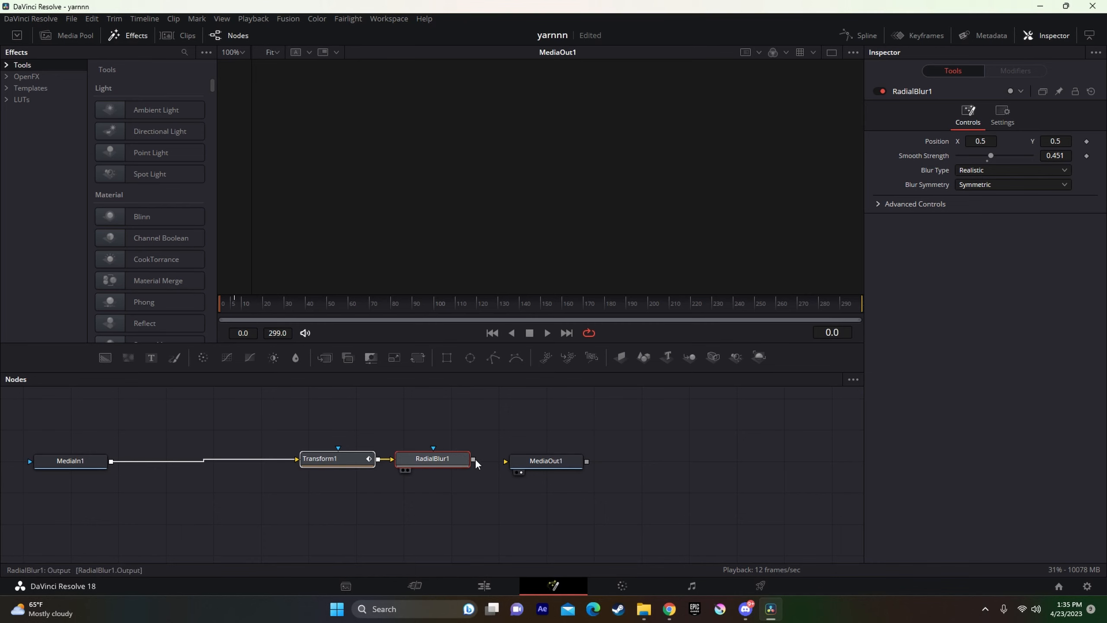
drag(474, 459, 540, 462)
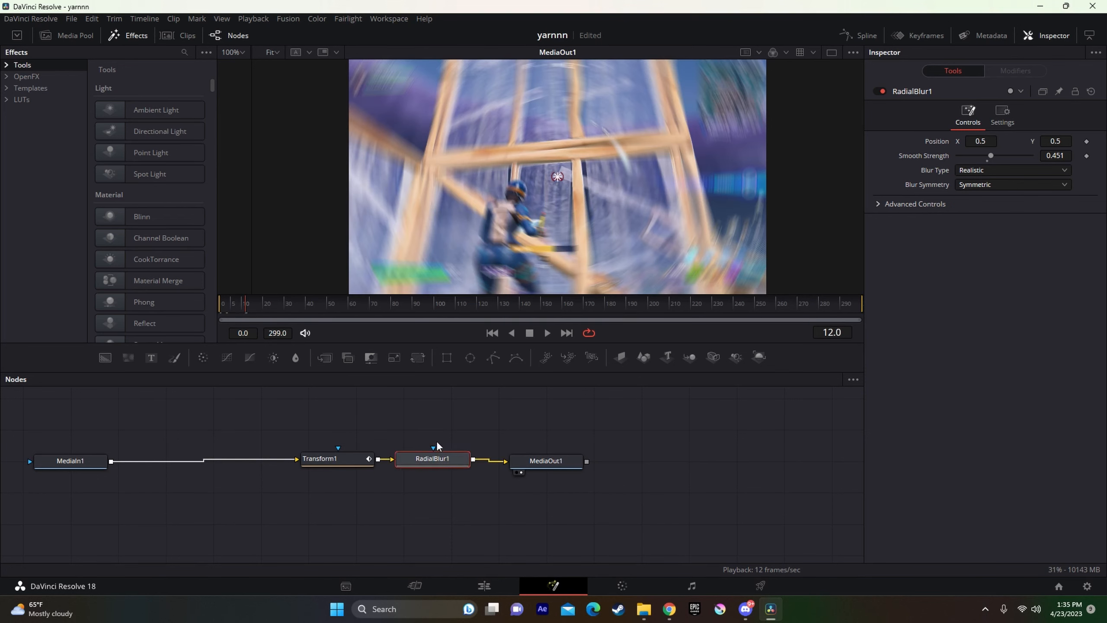
- Go to frame 8 in the Spin Part 2 composition, trim its adjustment clip to end at 01:00:10:26 and play back the spin transition
drag(312, 487, 437, 444)
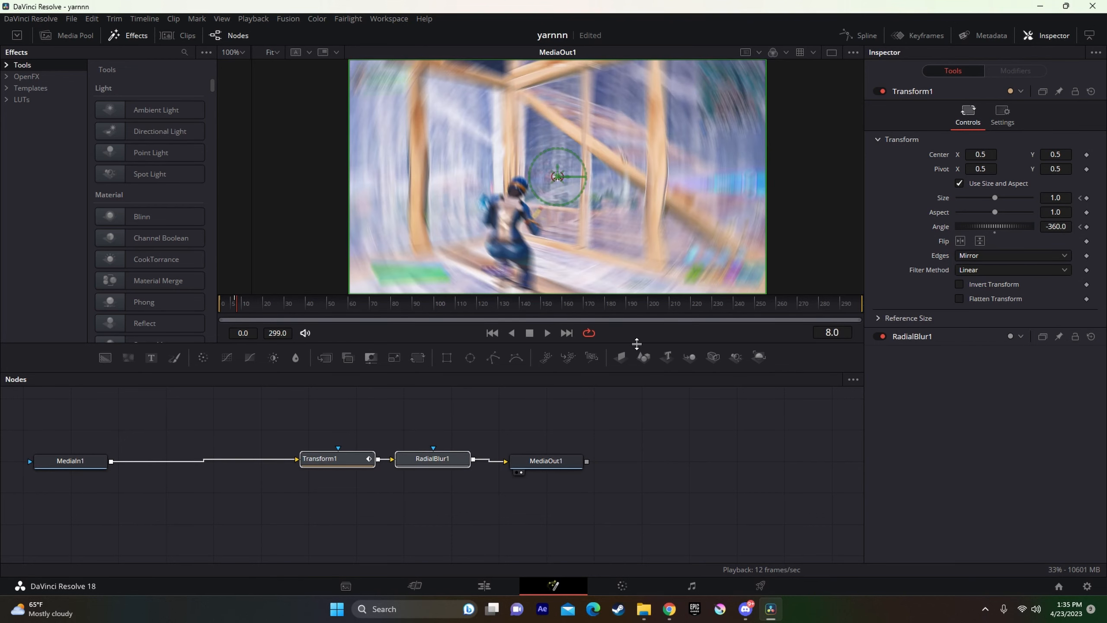
click(499, 584)
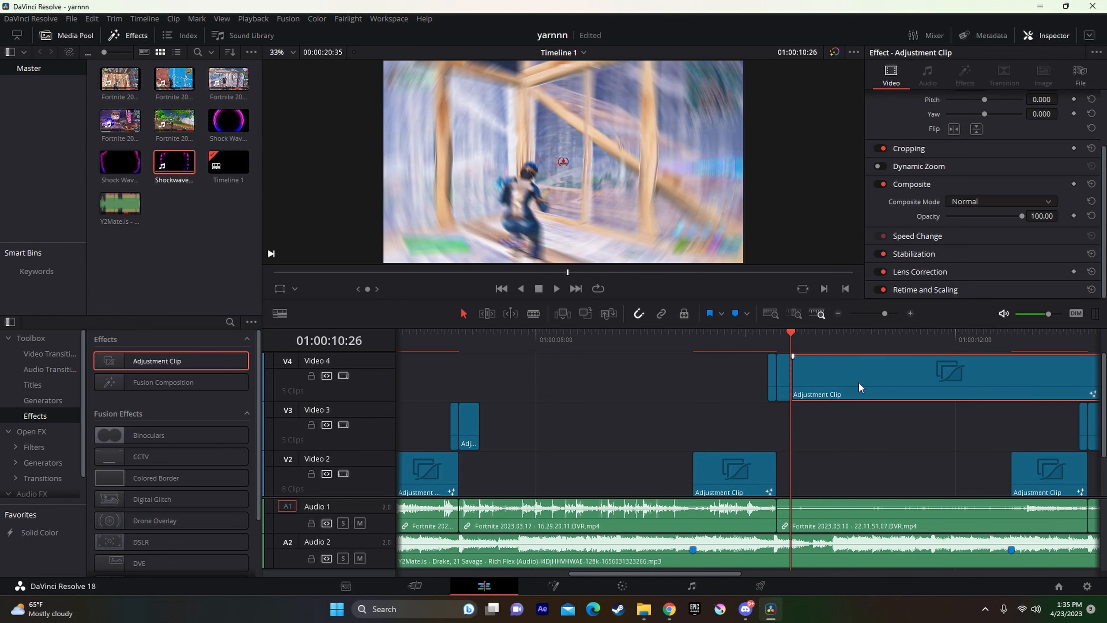
click(775, 332)
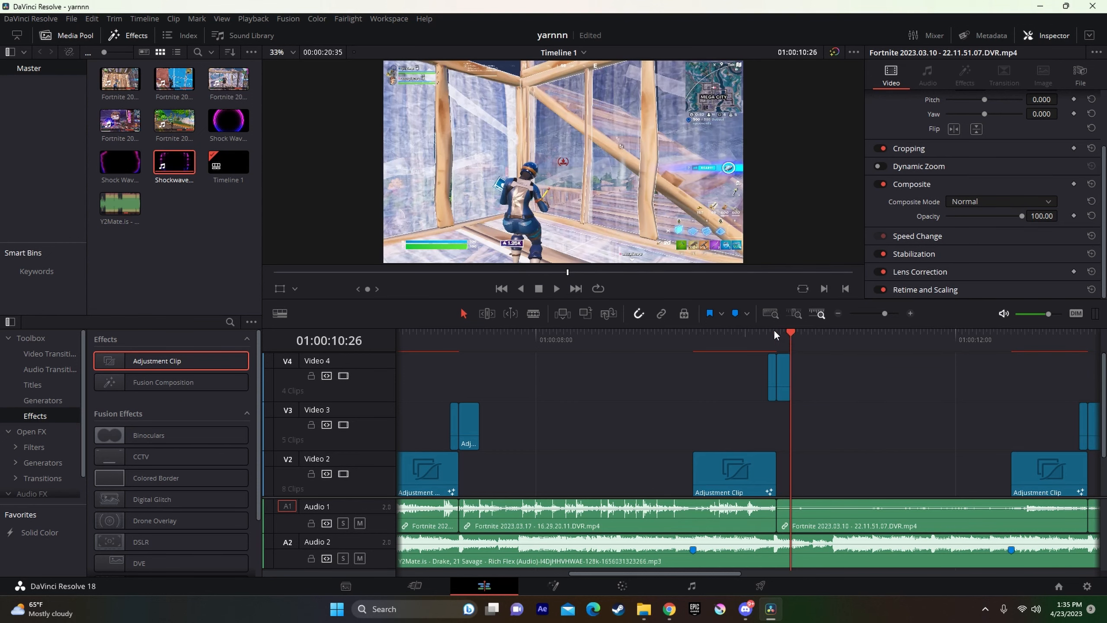
key(space)
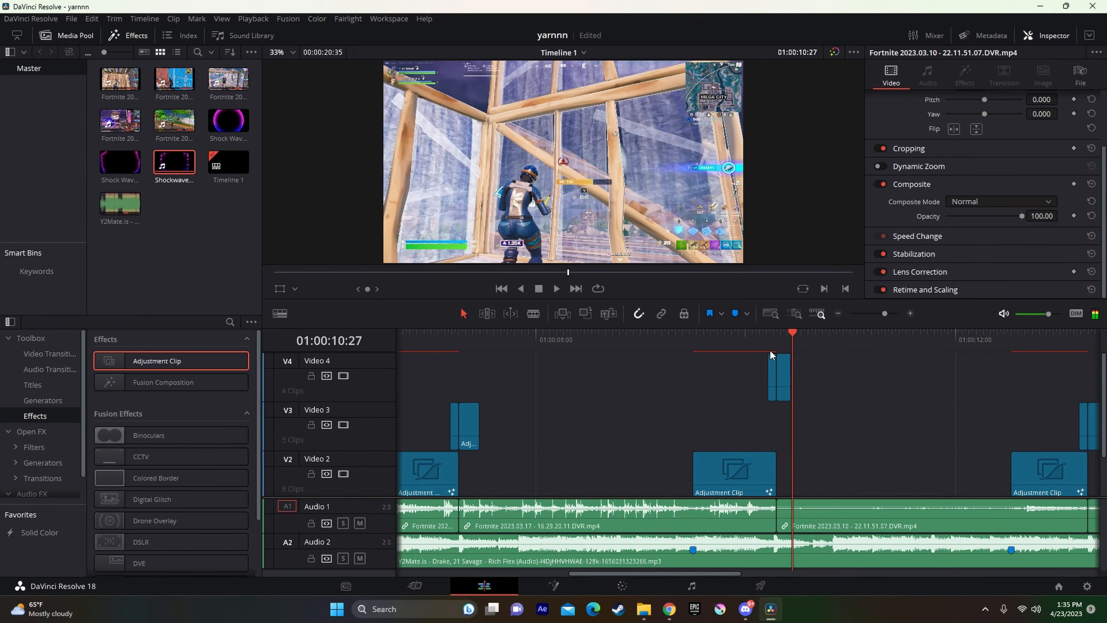
- Enable render caching for the Video 4 spin transition clips and the Video 3 Zoom In Top Right clips near 01:00:07:00
drag(836, 390, 777, 392)
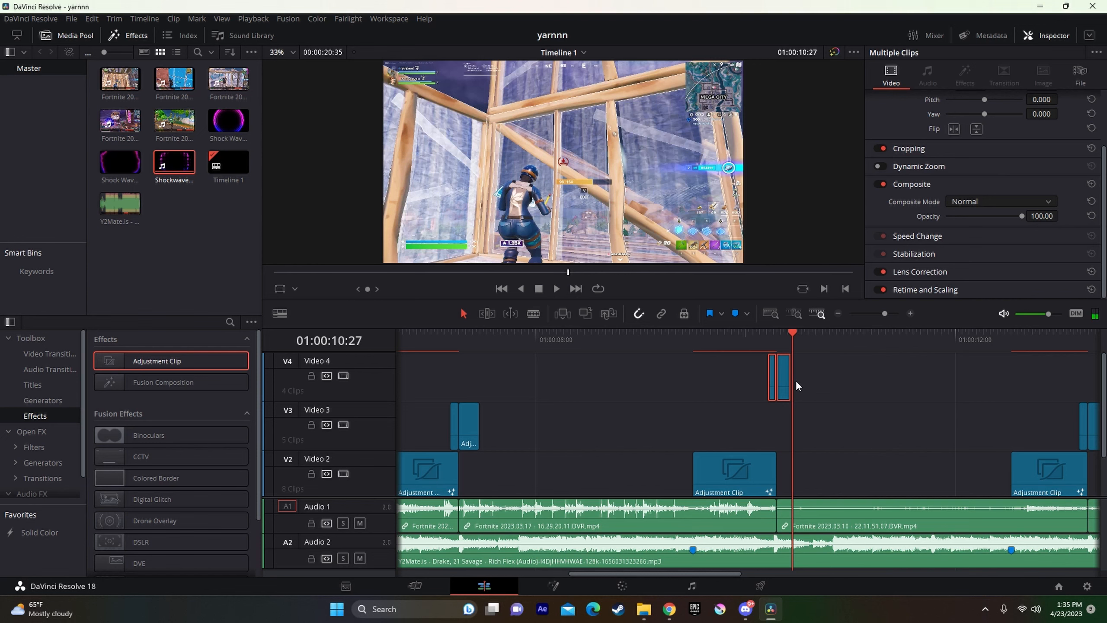
right_click(772, 392)
click(680, 412)
drag(512, 439, 442, 437)
right_click(443, 436)
key(Escape)
drag(553, 395, 442, 422)
right_click(468, 431)
click(553, 409)
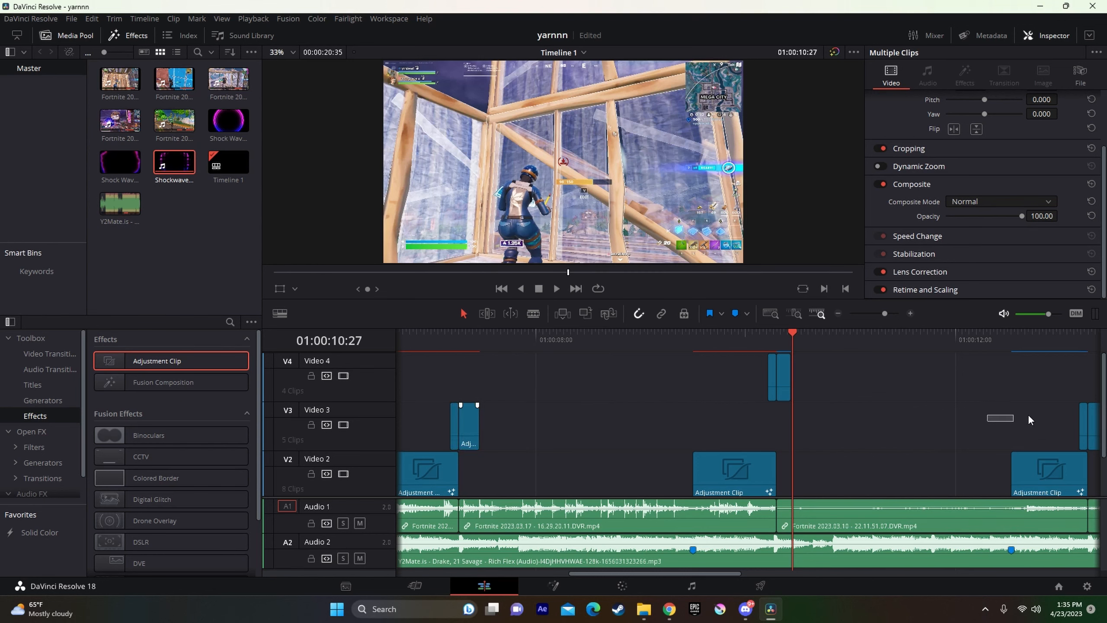
- Enable render caching for the transition clips at 01:00:13:16 and on Video 4 near 01:00:04:50, and return the playhead to the timeline start
drag(1028, 415, 769, 434)
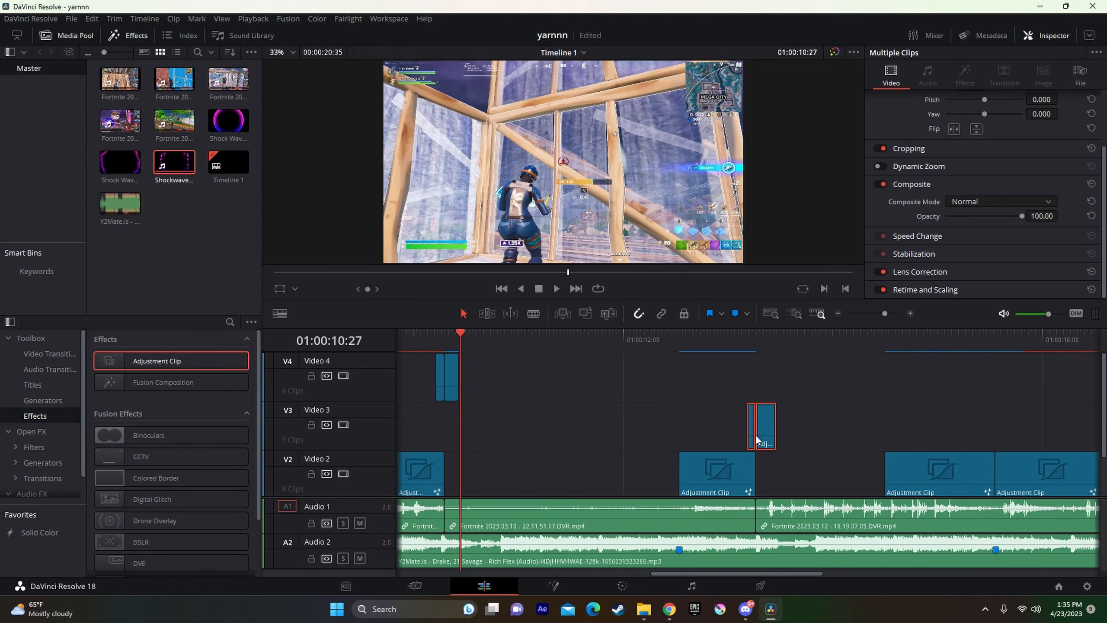
right_click(755, 435)
click(832, 410)
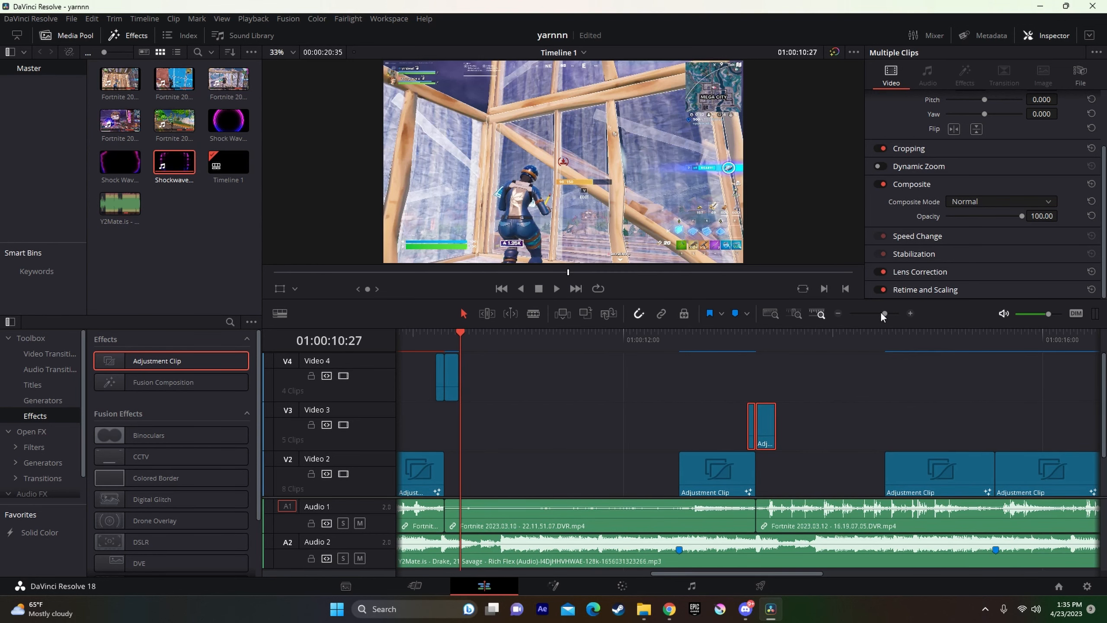
drag(883, 313, 880, 313)
click(472, 360)
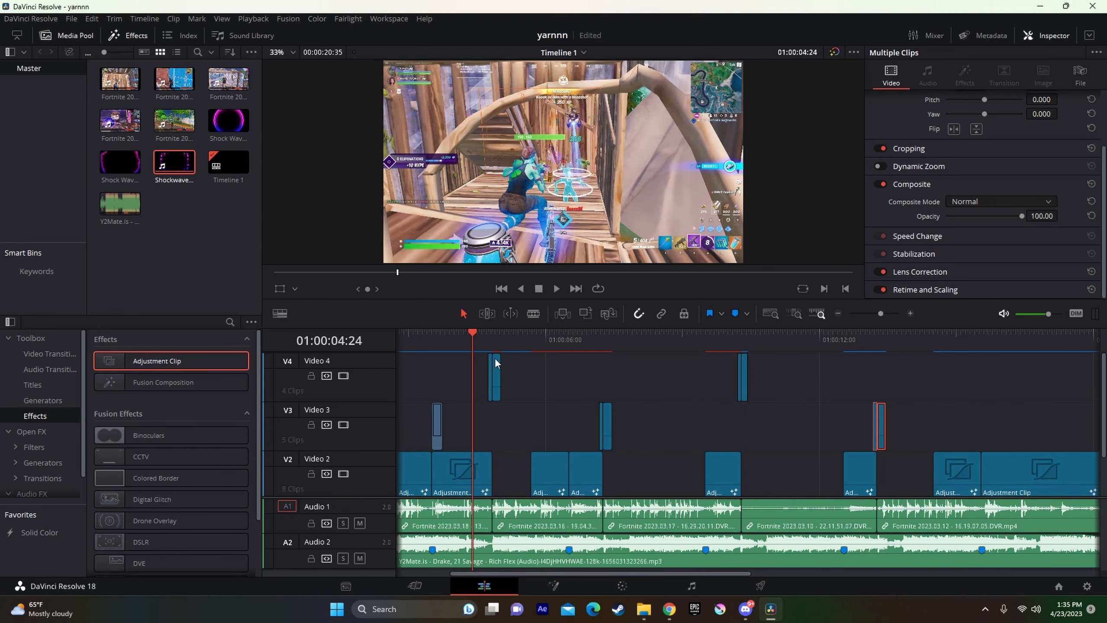
right_click(495, 384)
click(537, 407)
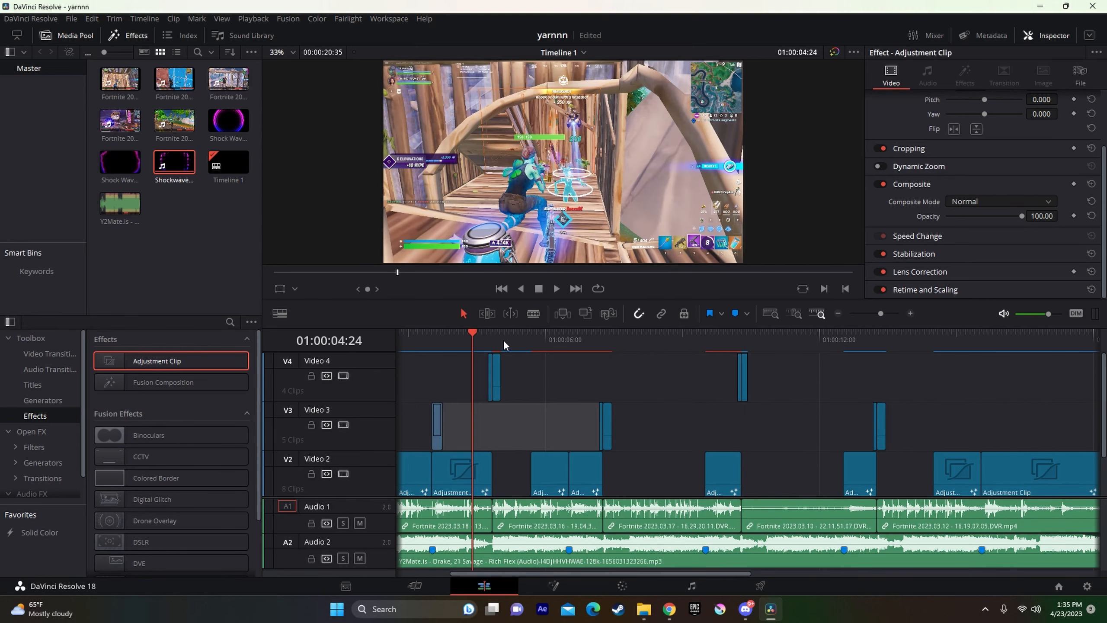
drag(472, 339, 358, 347)
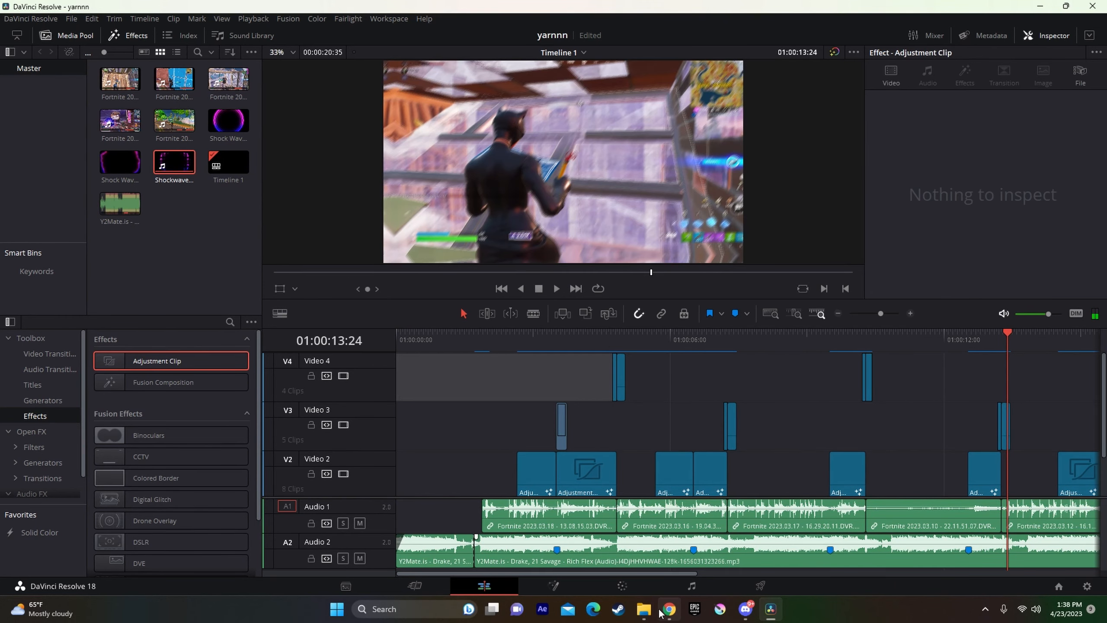
- Import HAVOC SFX.mp3 from the Downloads folder into the media pool
mouse_move(649, 614)
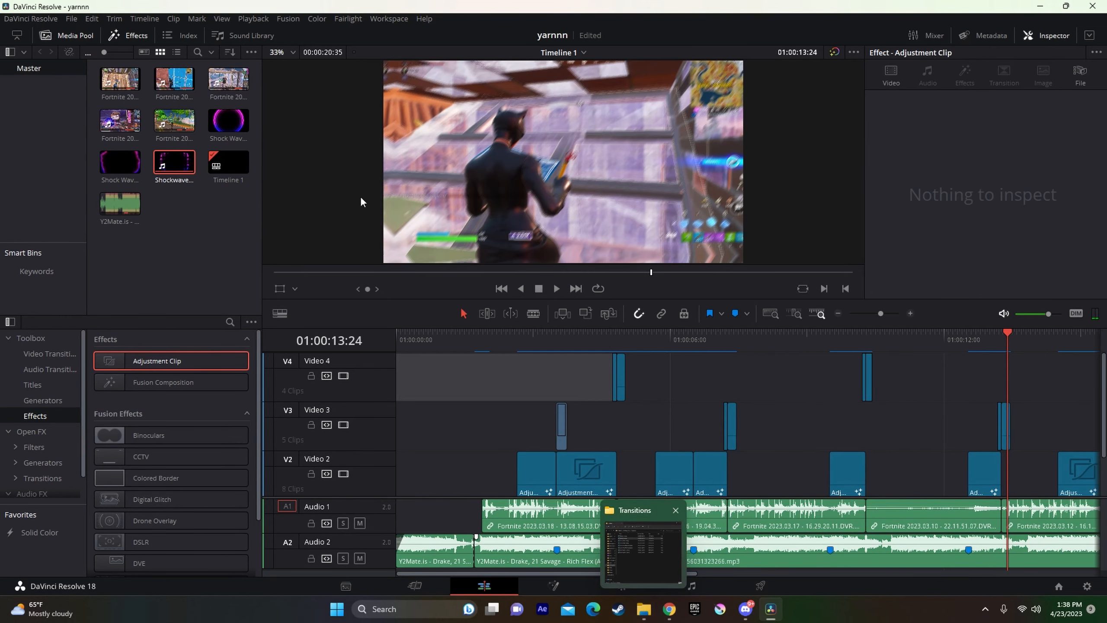
click(65, 19)
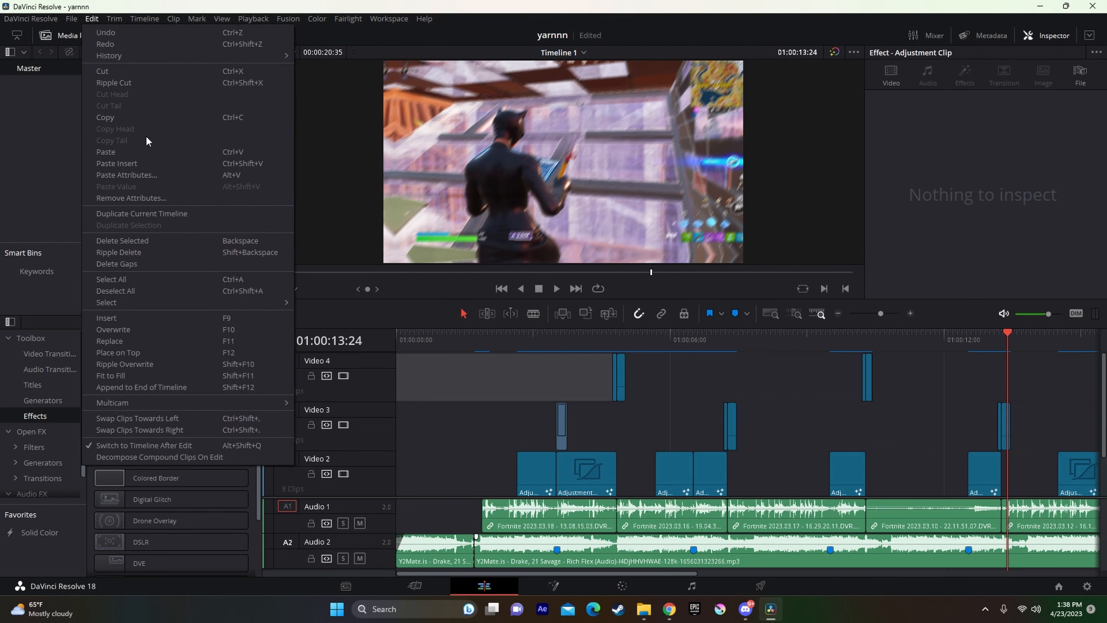
click(66, 19)
click(67, 20)
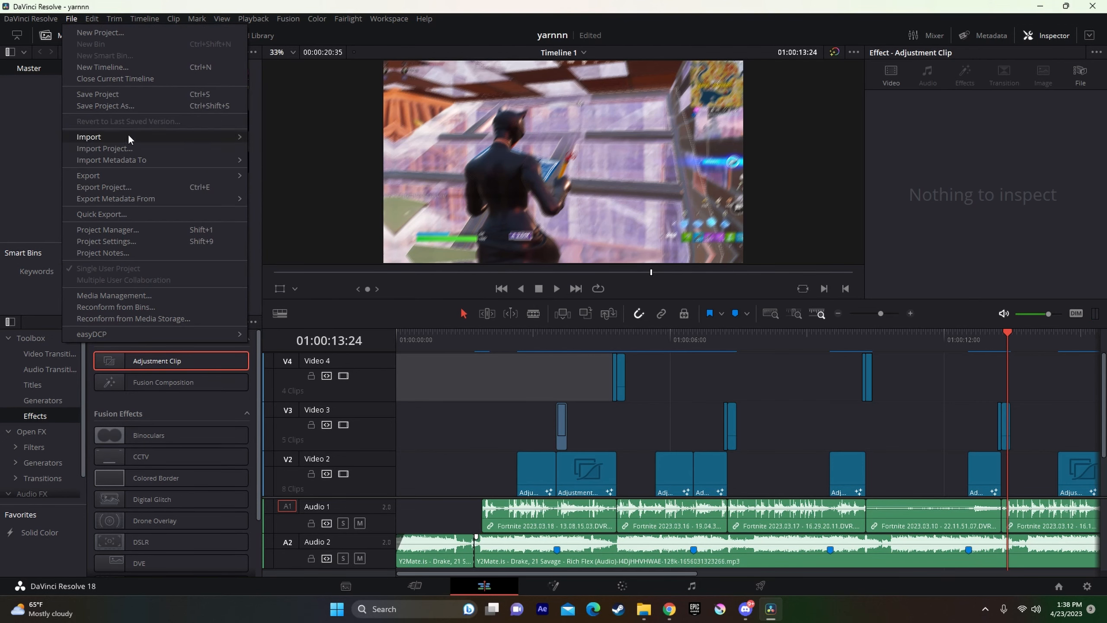
click(331, 157)
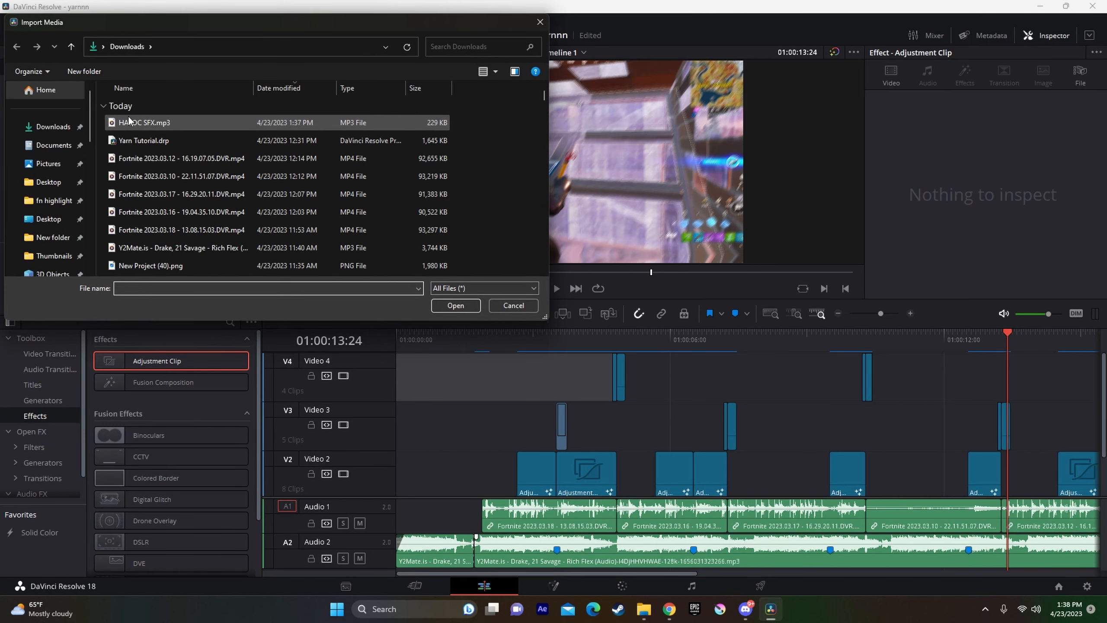
double_click(130, 122)
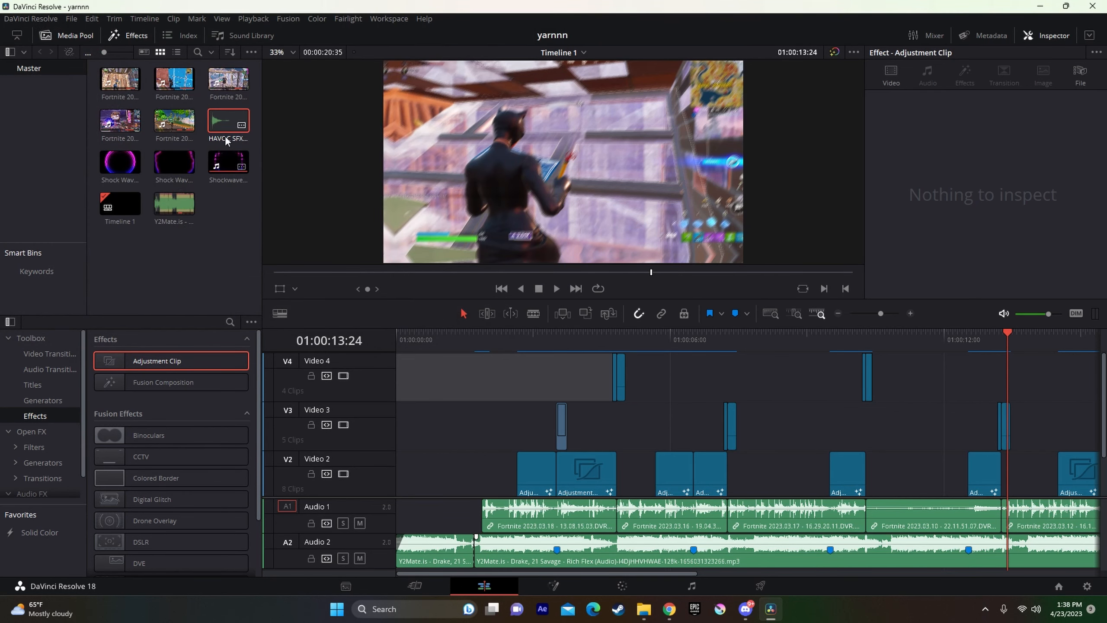
mouse_move(226, 139)
mouse_down()
mouse_move(499, 191)
mouse_move(420, 534)
mouse_move(482, 559)
mouse_move(491, 581)
mouse_move(479, 551)
mouse_move(520, 564)
mouse_move(158, 155)
mouse_move(414, 519)
mouse_move(410, 562)
mouse_move(248, 196)
mouse_move(168, 150)
mouse_move(218, 141)
mouse_up()
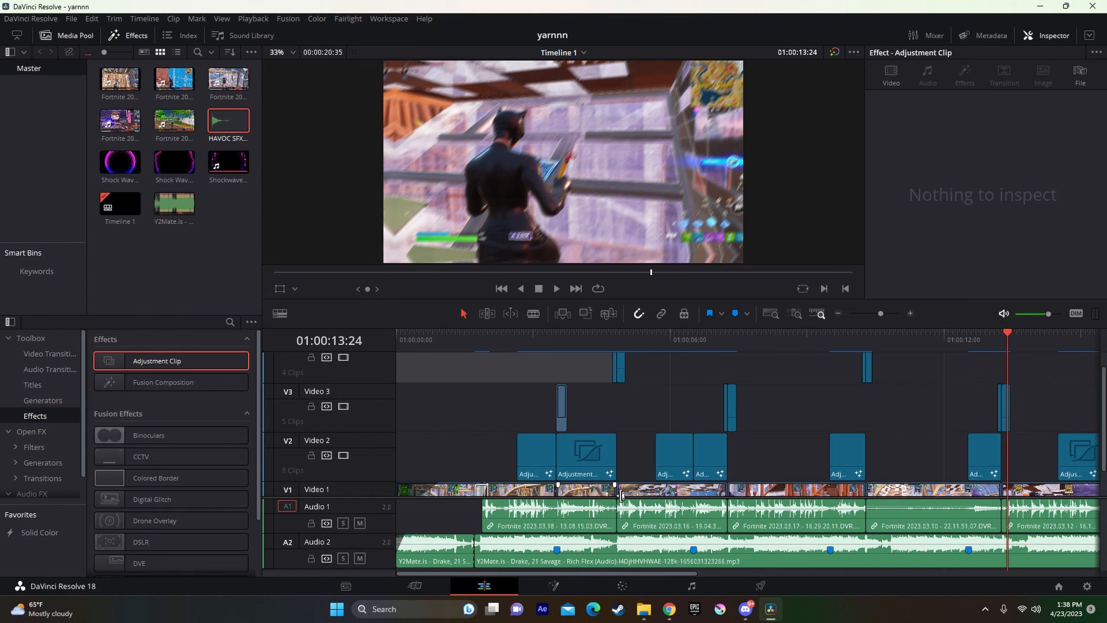
- Place HAVOC SFX.mp3 on a new Audio 3 track beneath the music, starting at about 01:00:01:48
drag(620, 498, 650, 395)
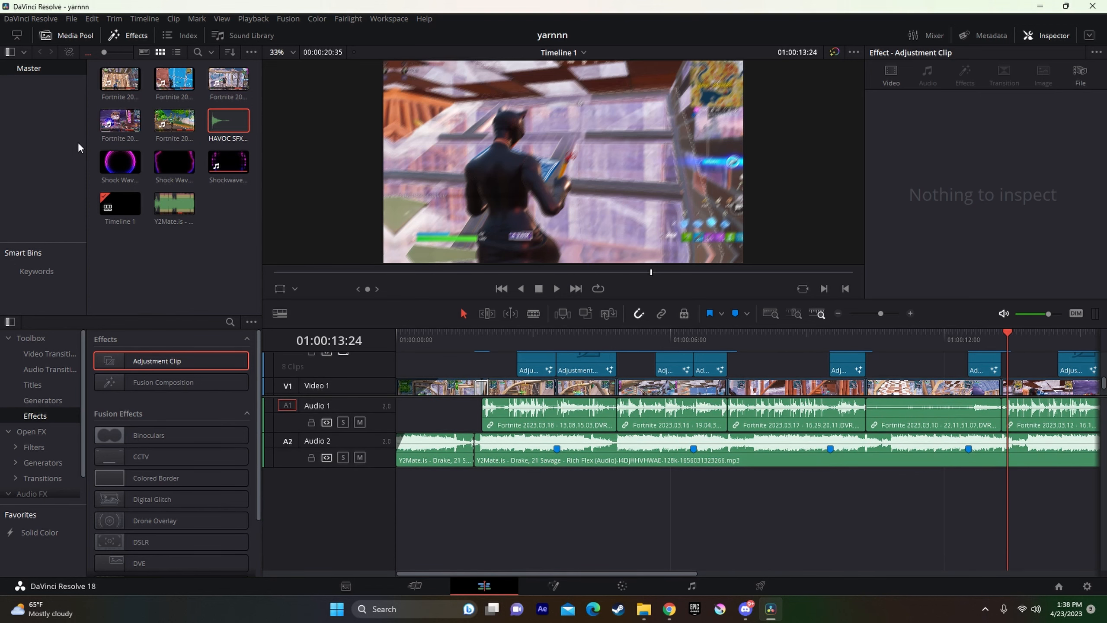
drag(228, 125, 494, 470)
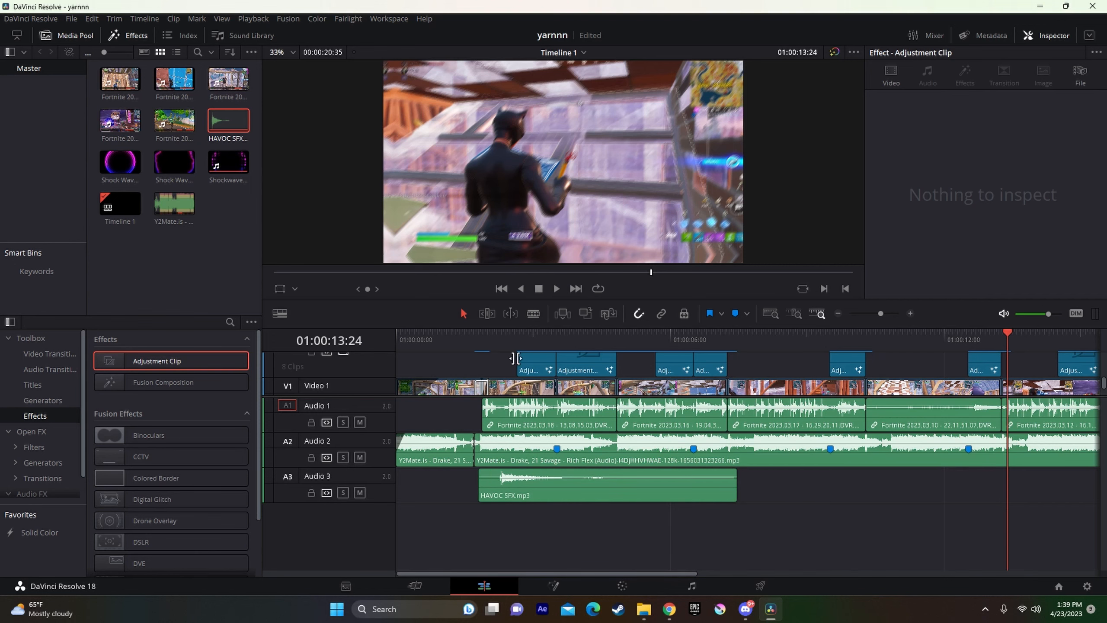
click(485, 343)
click(478, 336)
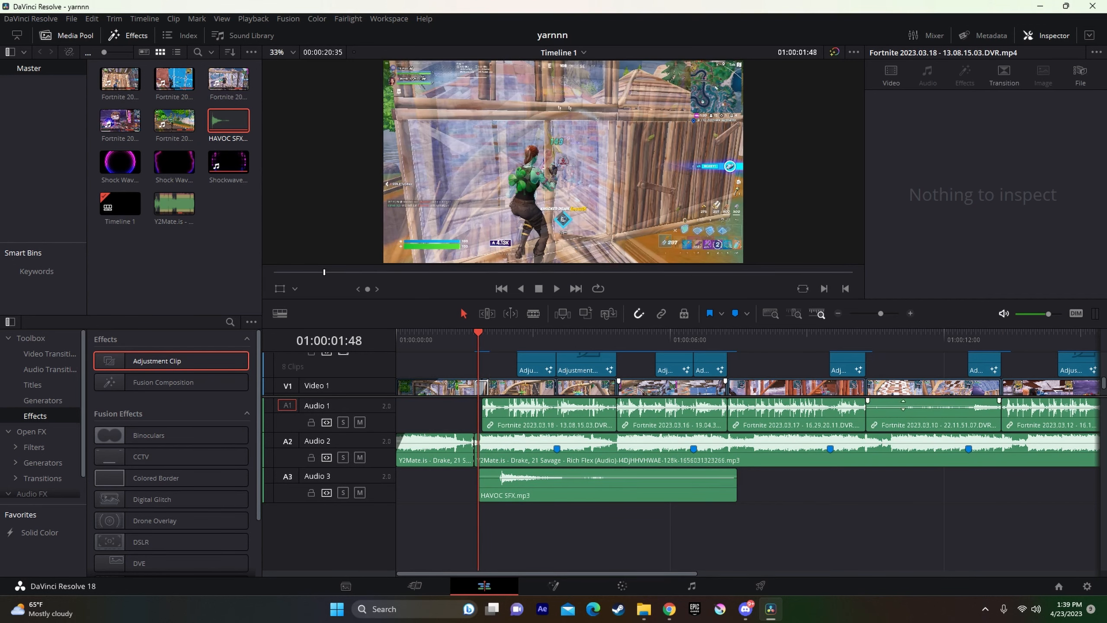
- Split the HAVOC SFX clip at 01:00:02:17, delete the silent lead-in before the cut and play back the sound
drag(880, 313, 878, 567)
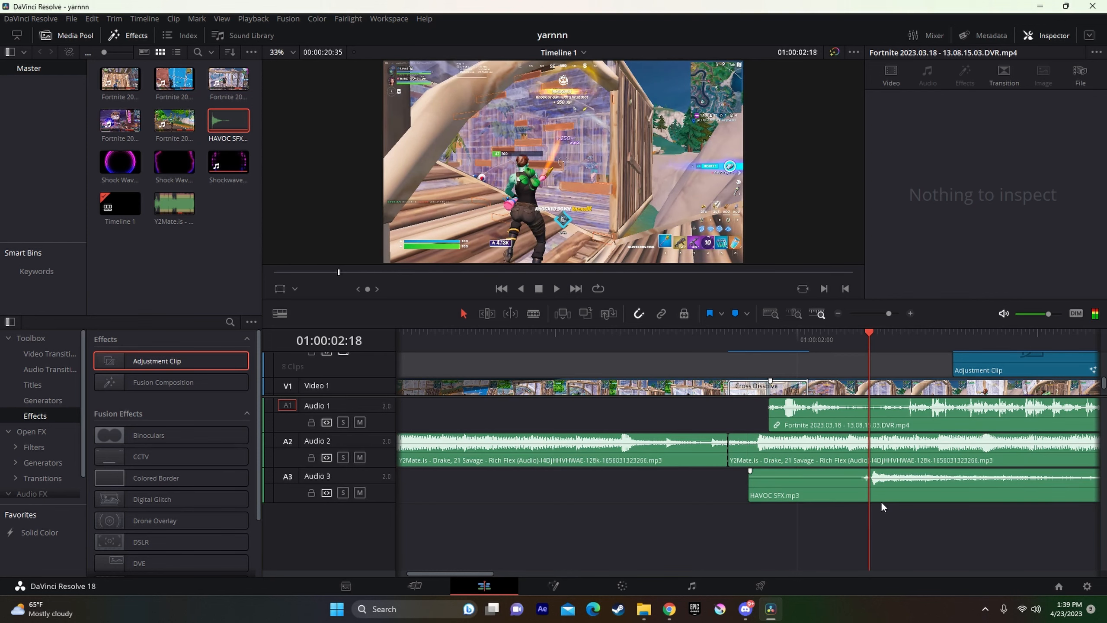
key(Left)
key(Left)
click(918, 481)
key(alt+g)
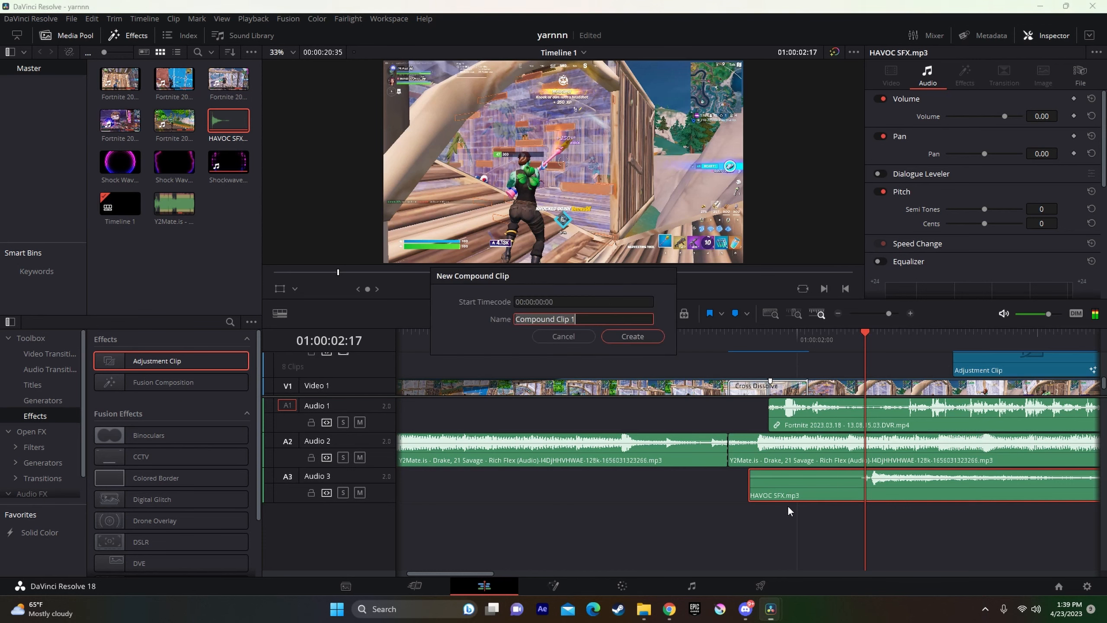
click(558, 339)
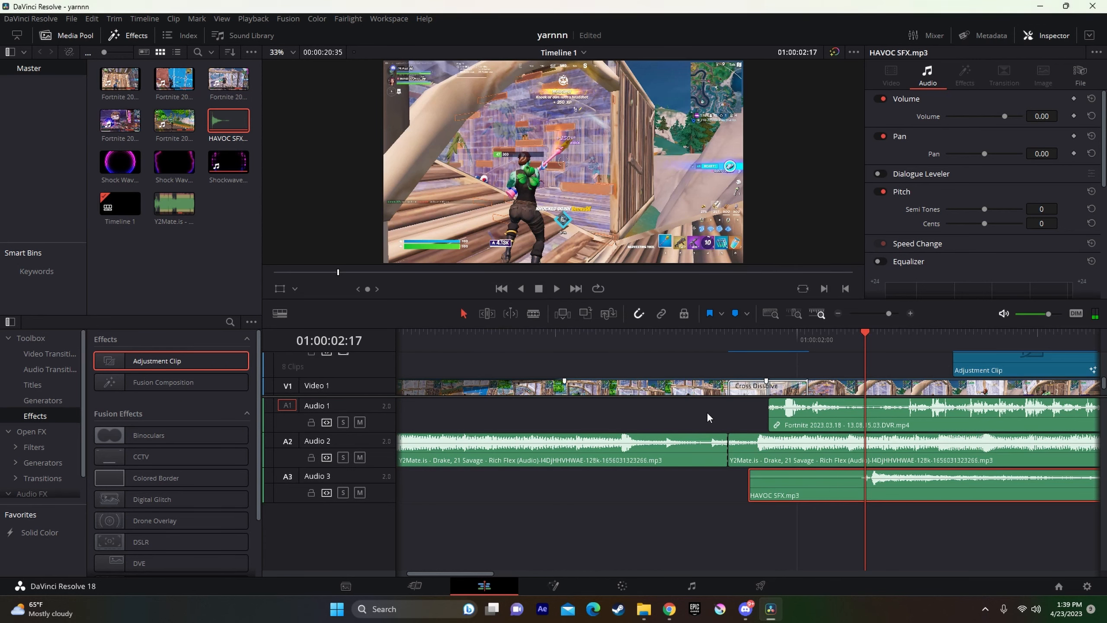
key(ctrl+b)
click(854, 499)
key(BackSpace)
key(space)
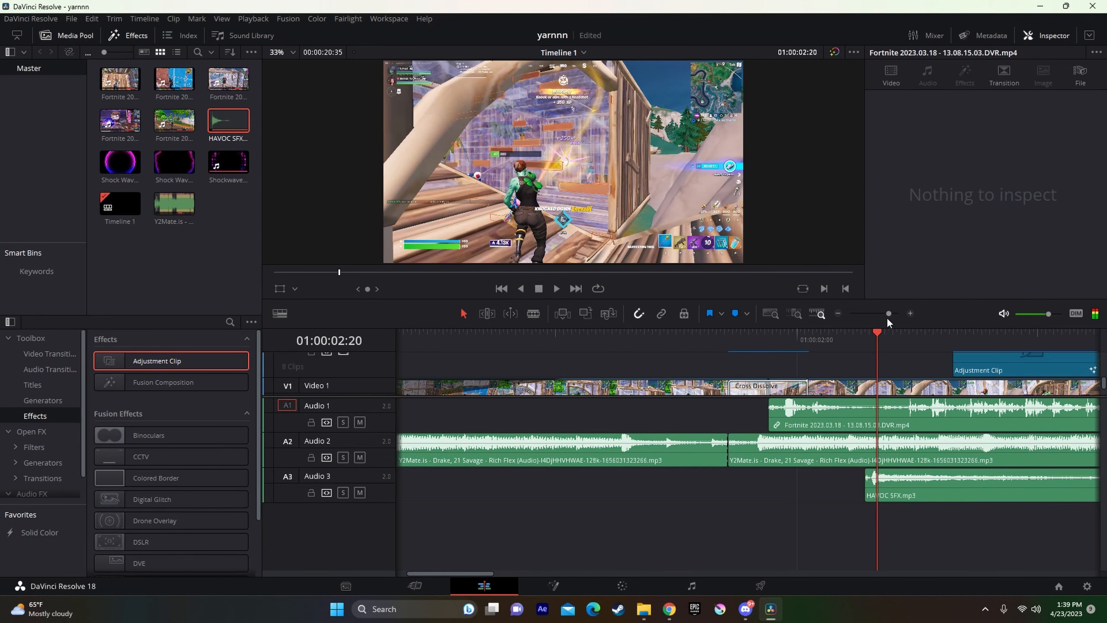
key(space)
mouse_move(887, 314)
mouse_down()
mouse_move(1031, 126)
mouse_move(889, 314)
mouse_up()
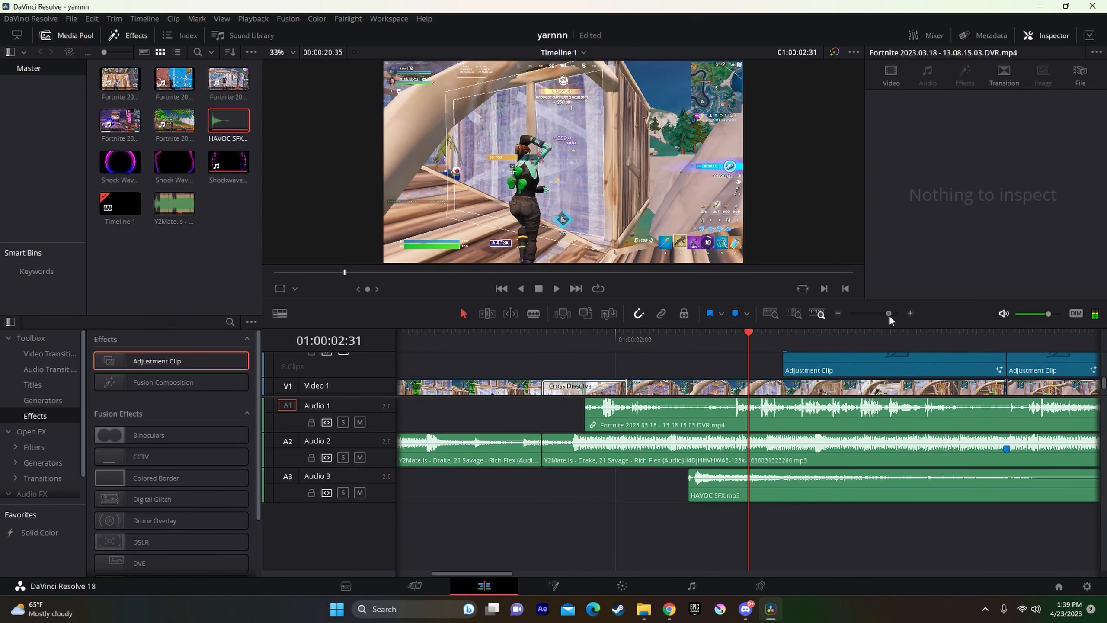
- Split the HAVOC SFX clip at 01:00:03:14 and delete the tail after the cut
click(933, 343)
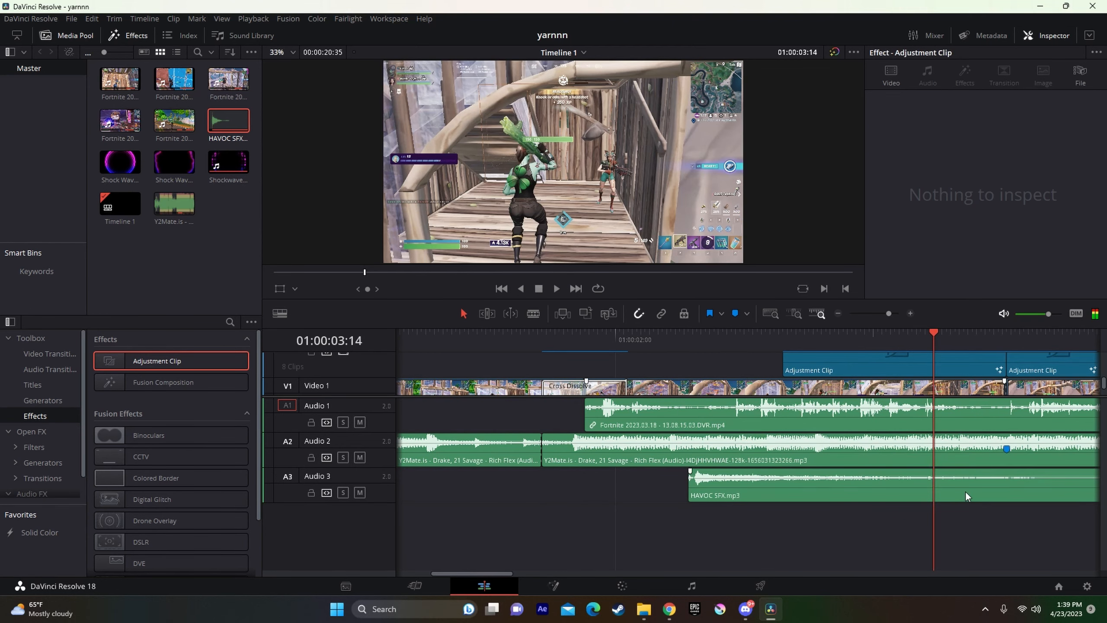
click(965, 491)
key(ctrl+b)
click(973, 496)
key(BackSpace)
- Move the HAVOC SFX clip to start at 01:00:03:30 by the first music marker and play back the hit
drag(841, 480, 1054, 479)
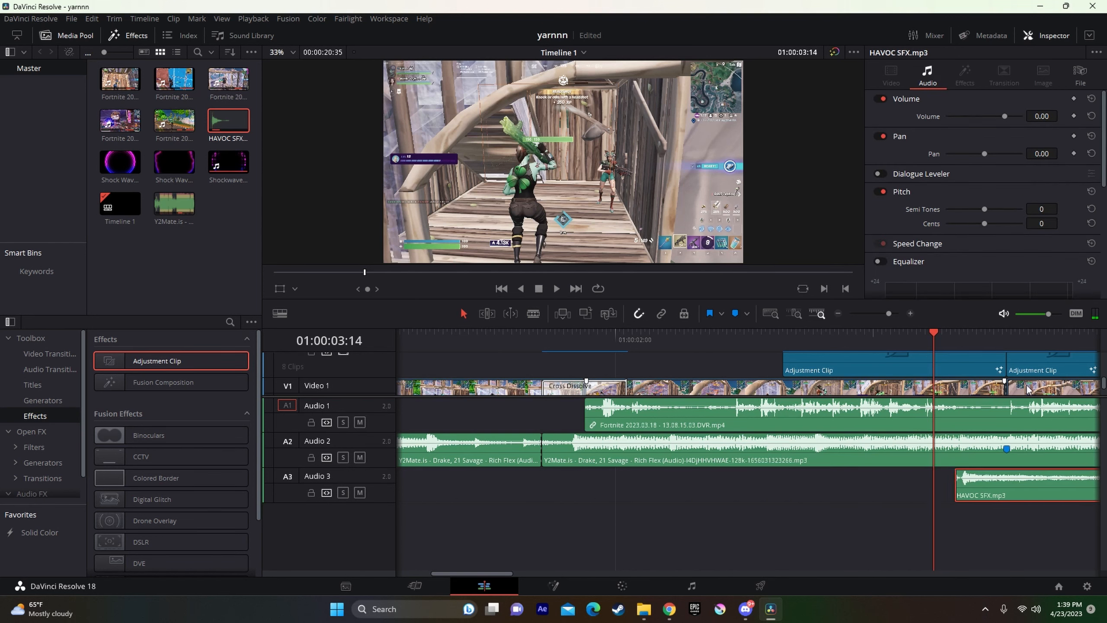
click(1006, 345)
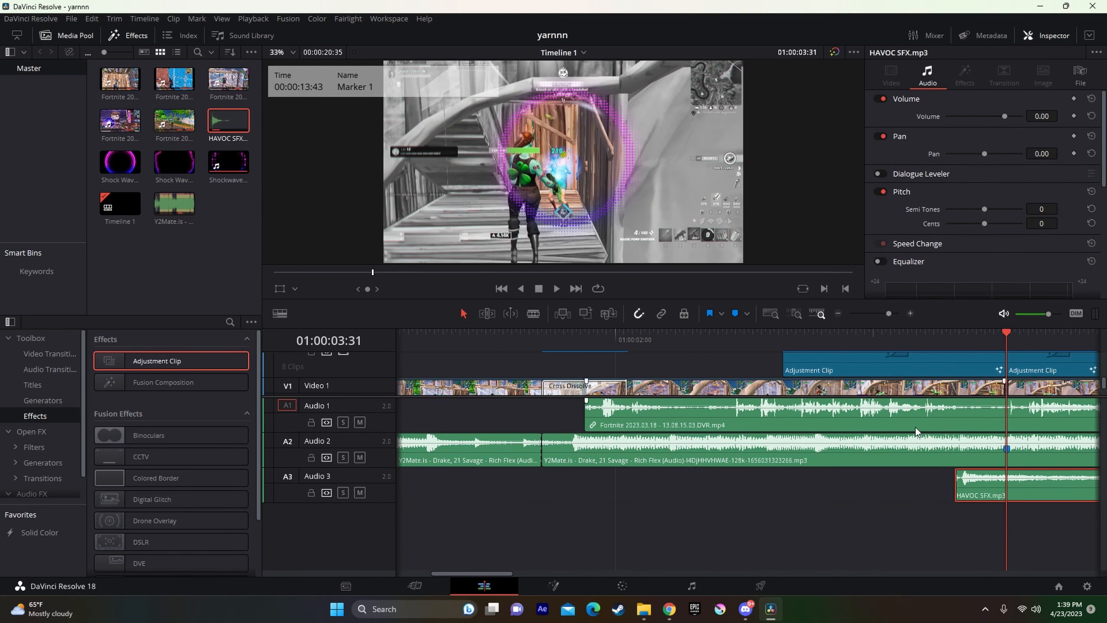
drag(1000, 490, 1048, 488)
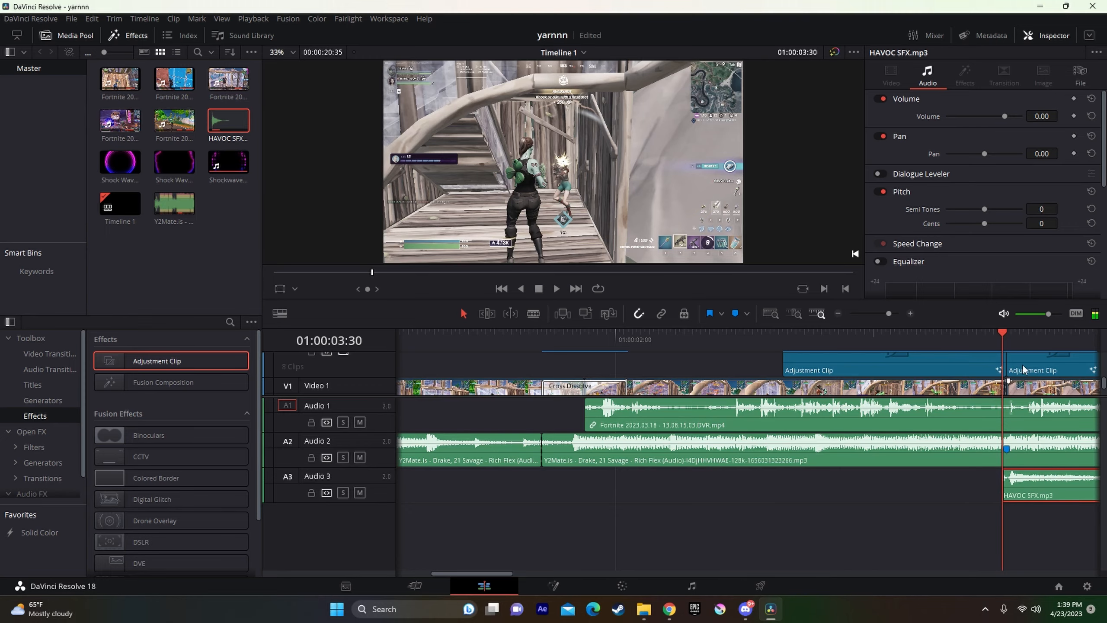
key(space)
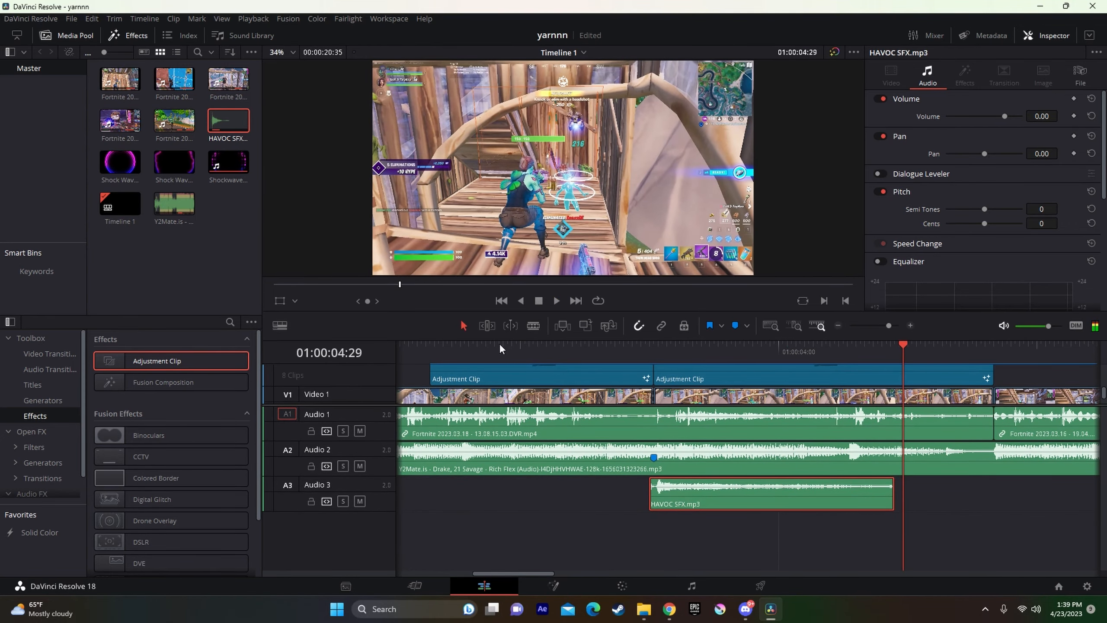
click(519, 355)
key(space)
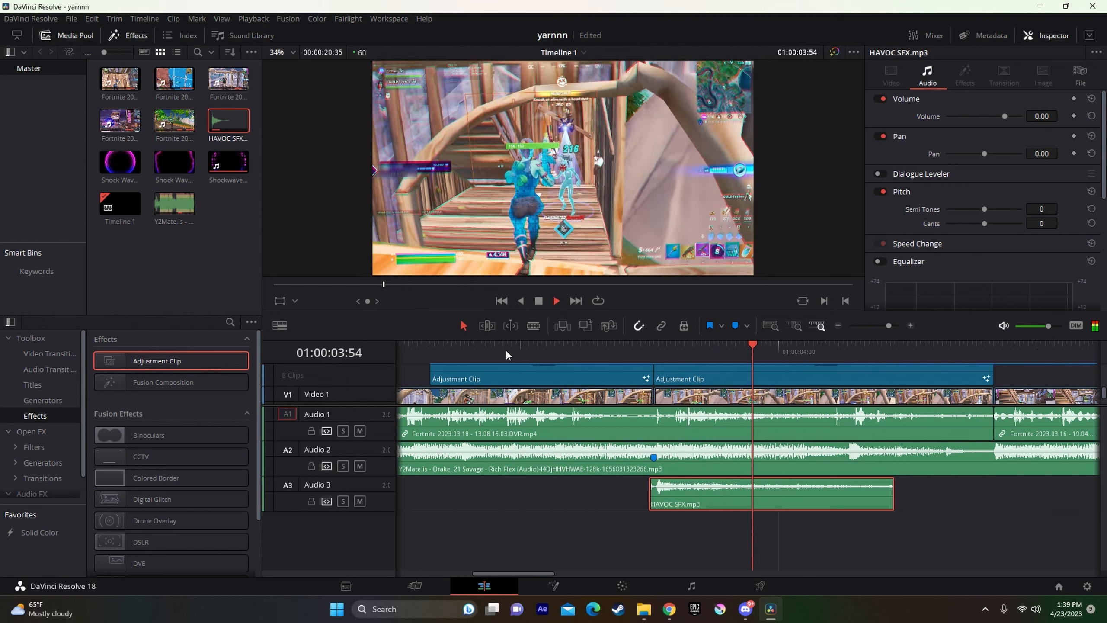
key(space)
- Trim the first Fortnite clip's audio on Audio 1 to end at the music marker at 01:00:03:31 and play it back
click(758, 425)
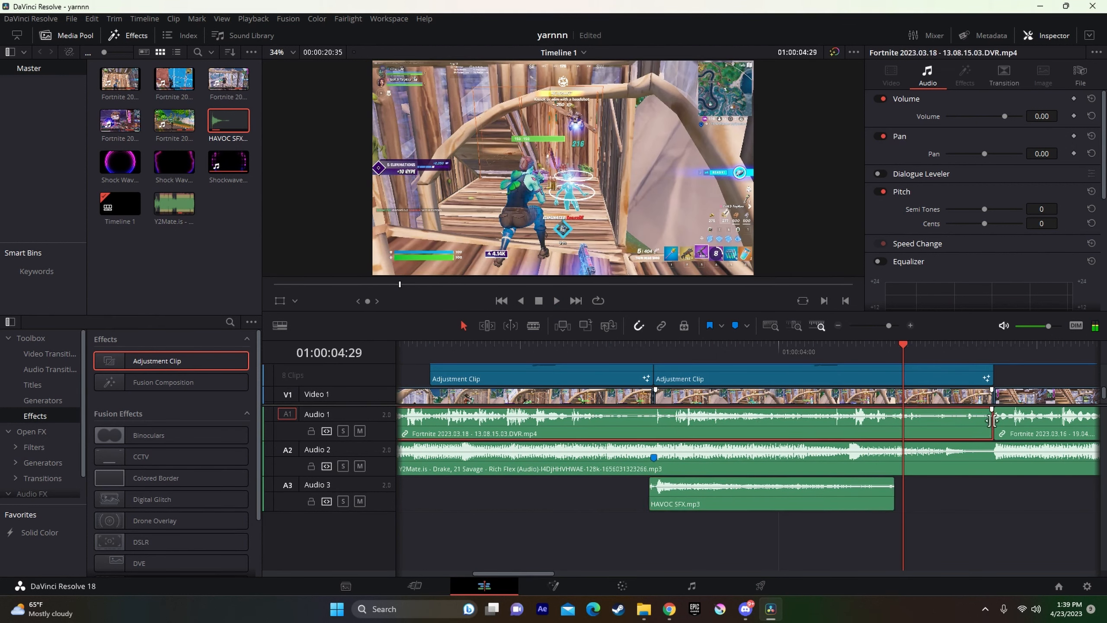
drag(991, 420, 652, 420)
click(532, 349)
key(space)
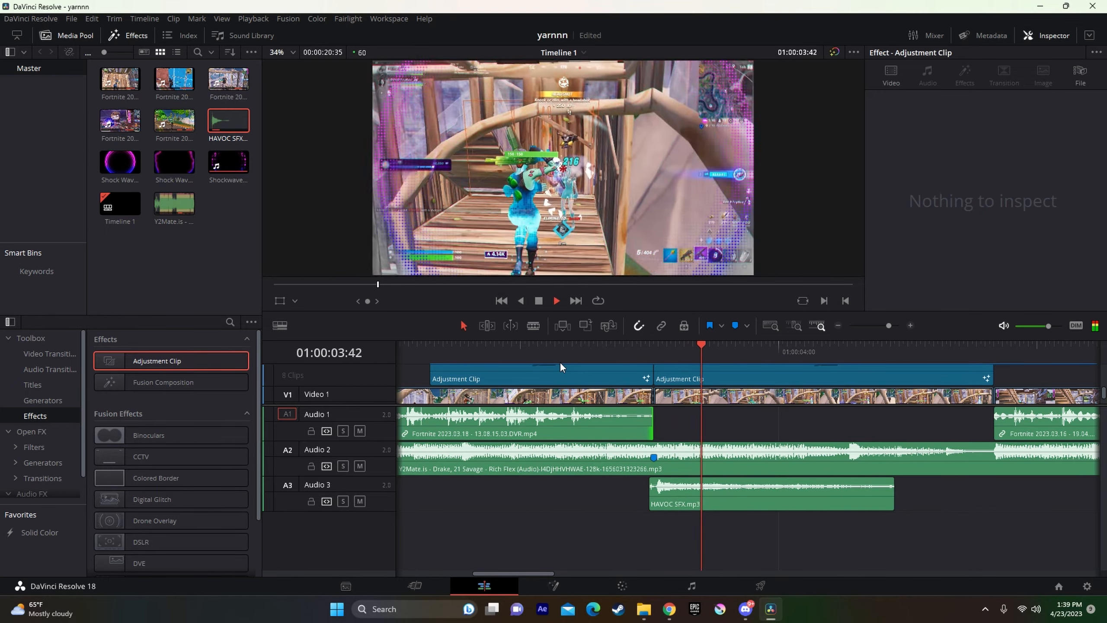
- Shift the HAVOC SFX clip on Audio 3 to start at 01:00:03:29 and play back the shot against it
click(654, 346)
key(Left)
key(Left)
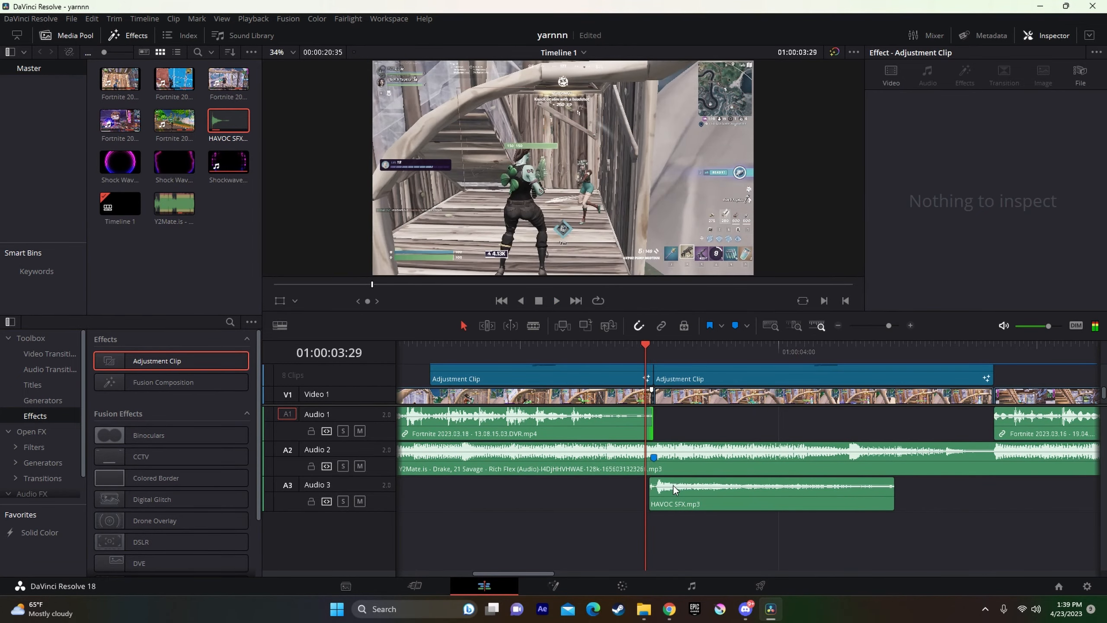
drag(673, 485, 669, 501)
key(space)
click(532, 348)
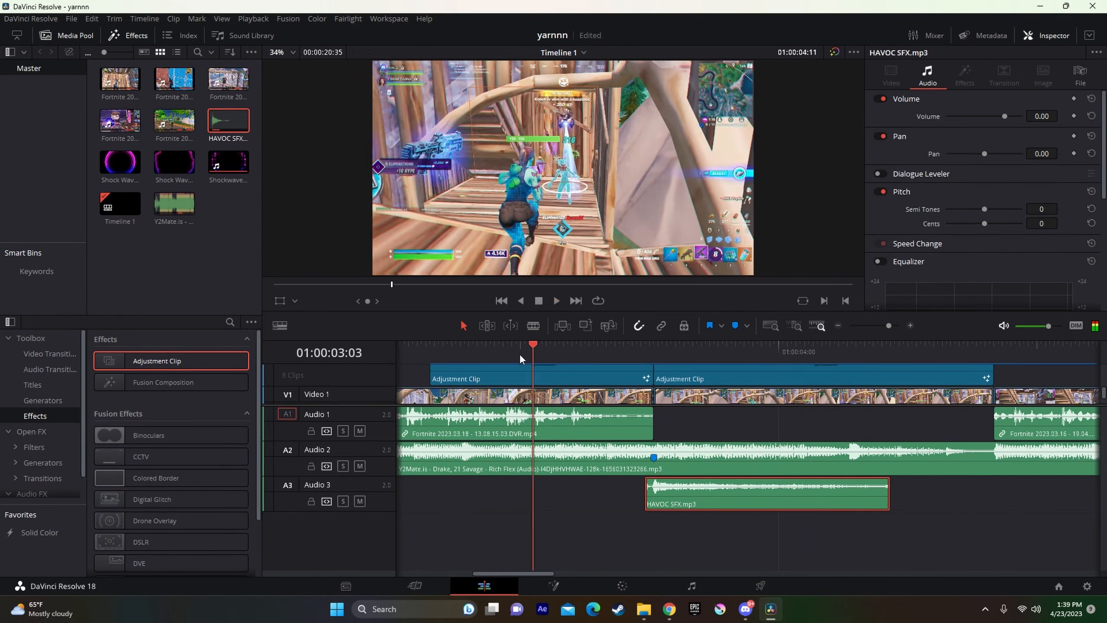
key(space)
click(645, 352)
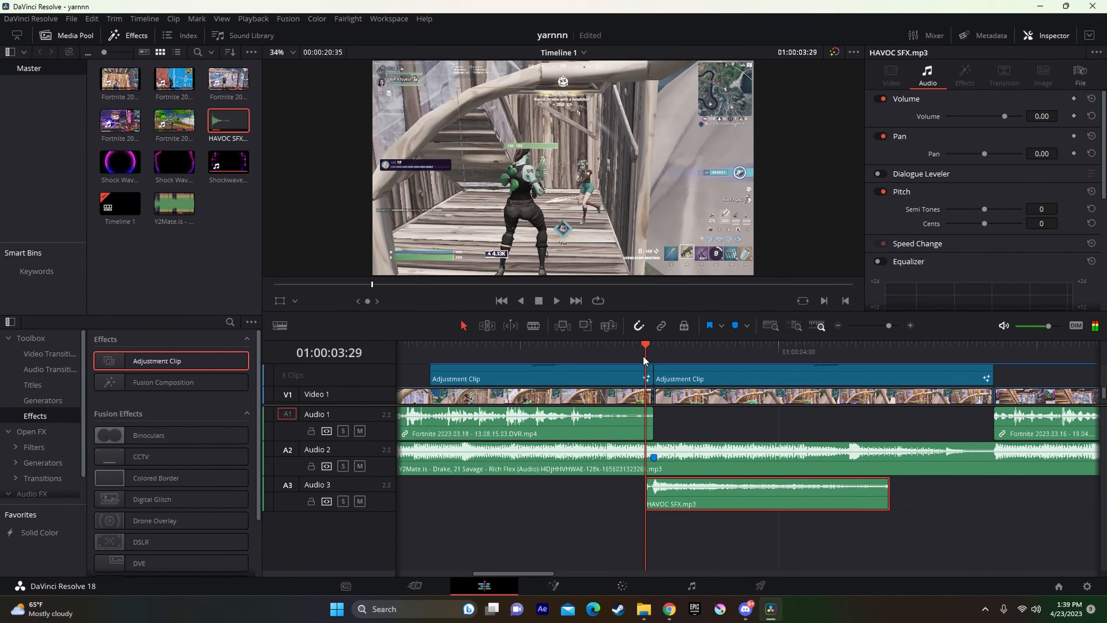
- Raise the HAVOC SFX clip's volume to 6.40, play back the shot and delete the clip from Audio 3
drag(1039, 114, 1068, 116)
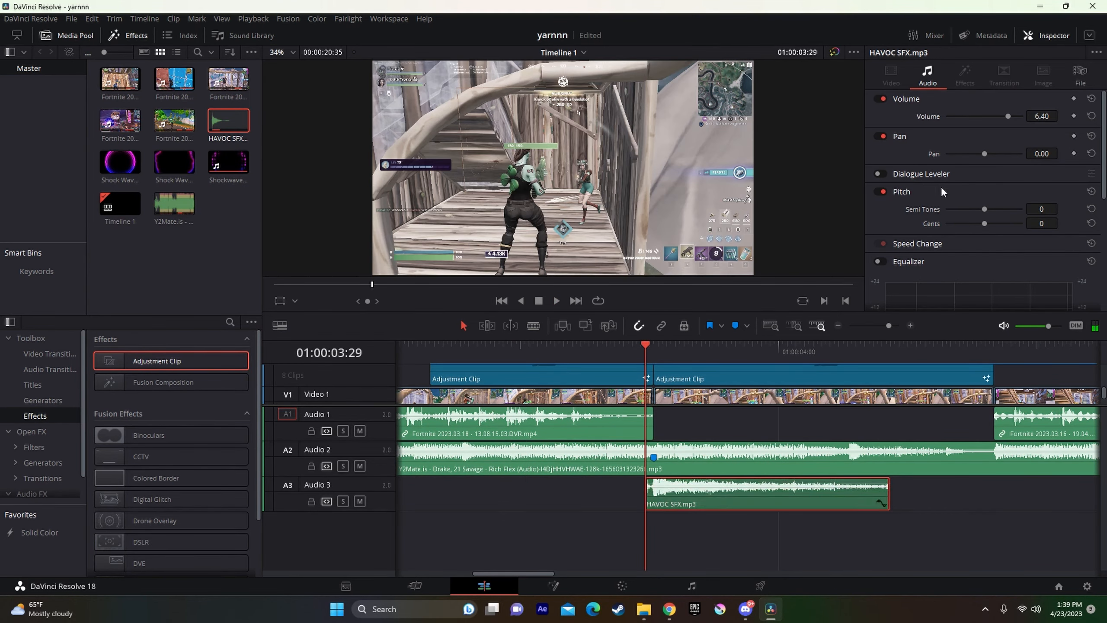
key(space)
click(507, 350)
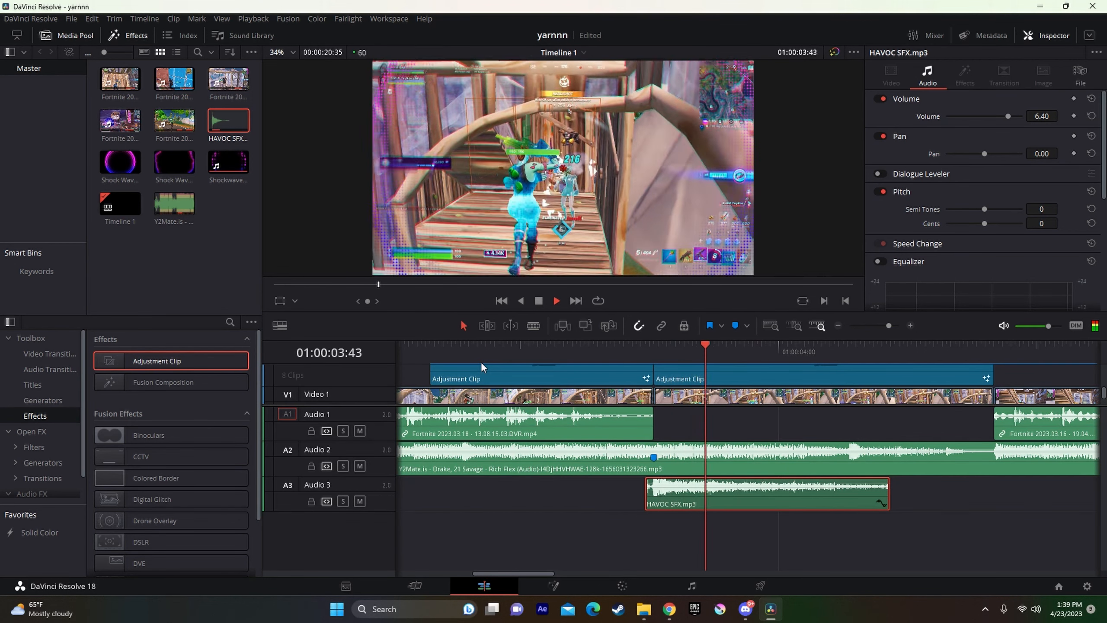
key(space)
click(645, 356)
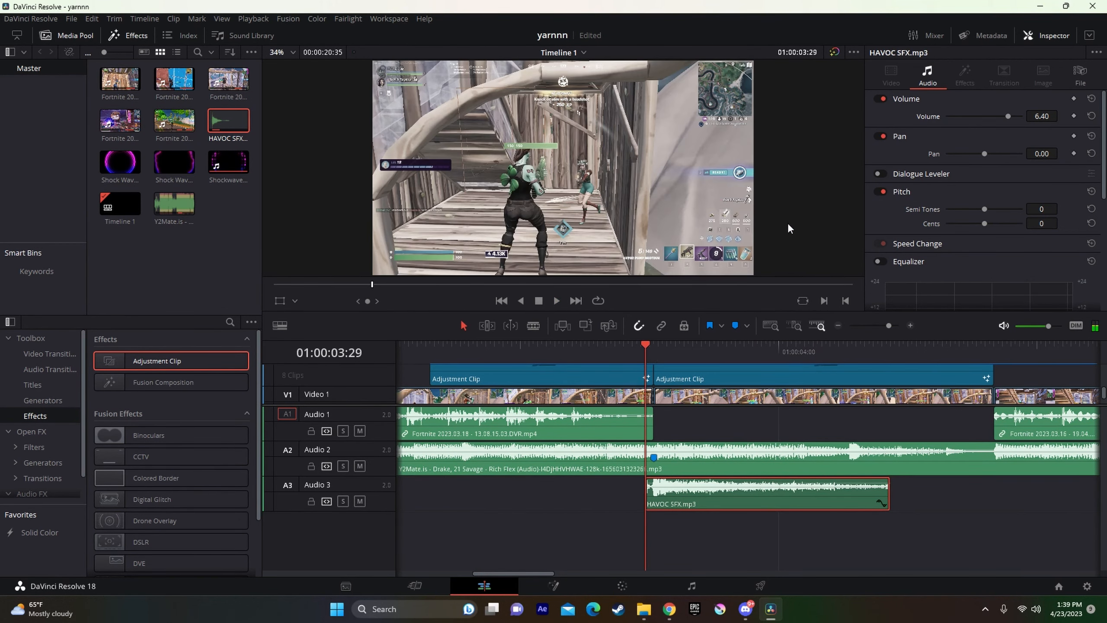
key(Delete)
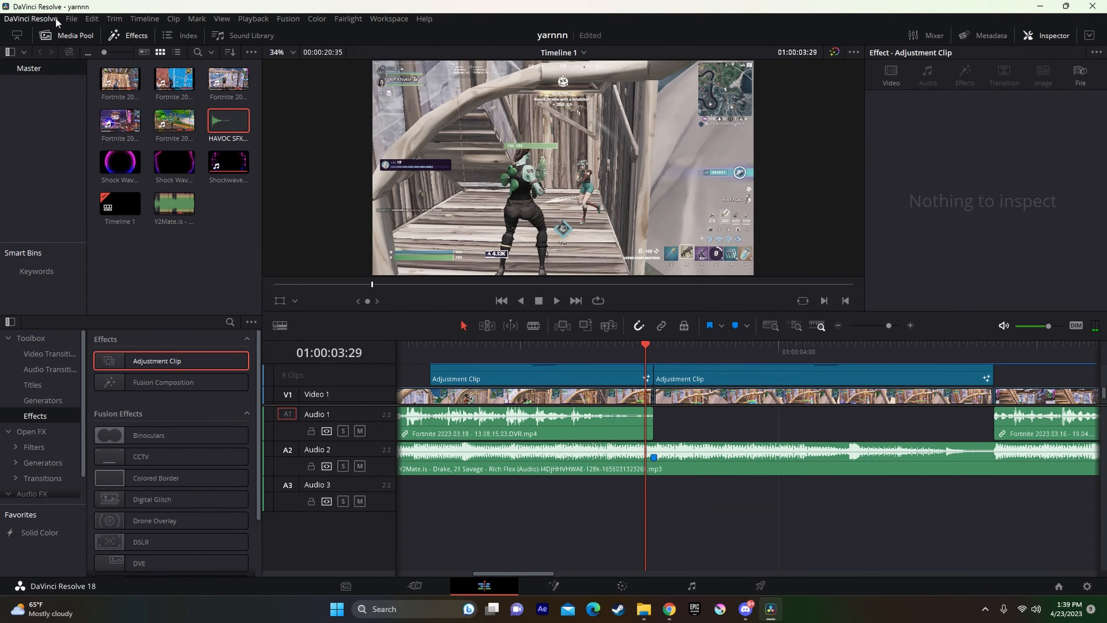
- Open the media import dialog at the Downloads folder
click(71, 18)
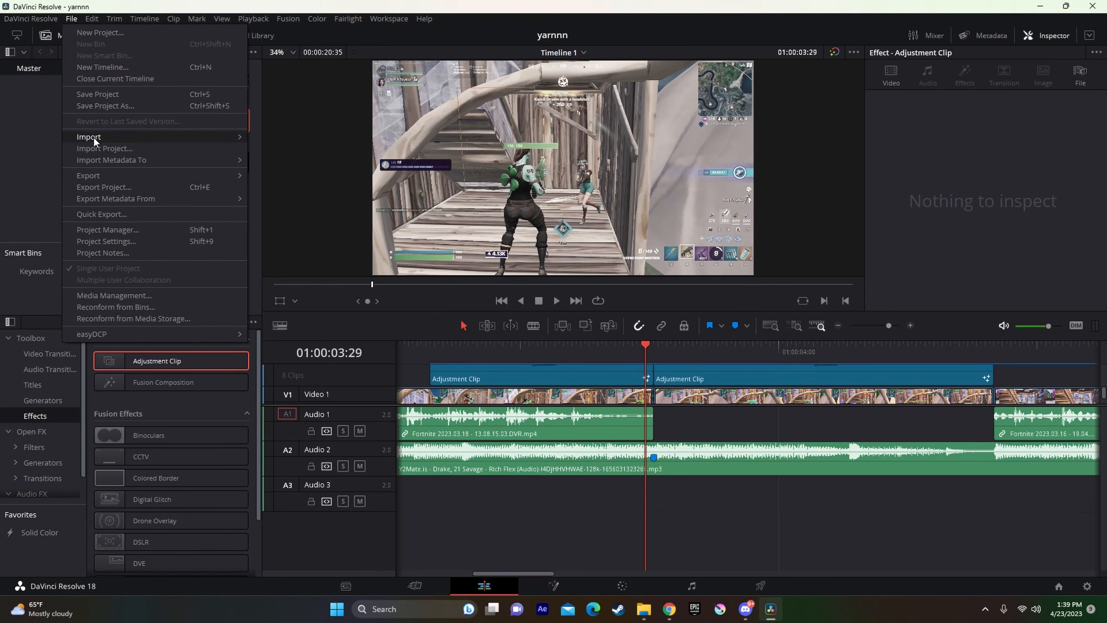
mouse_move(94, 137)
click(289, 150)
text(ha)
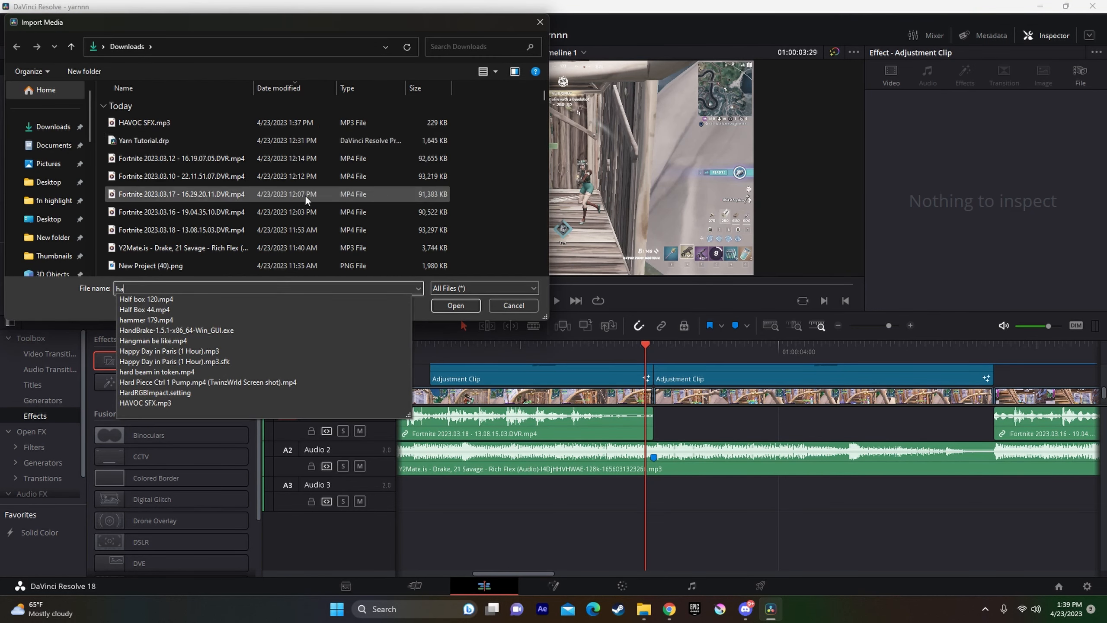
text(v)
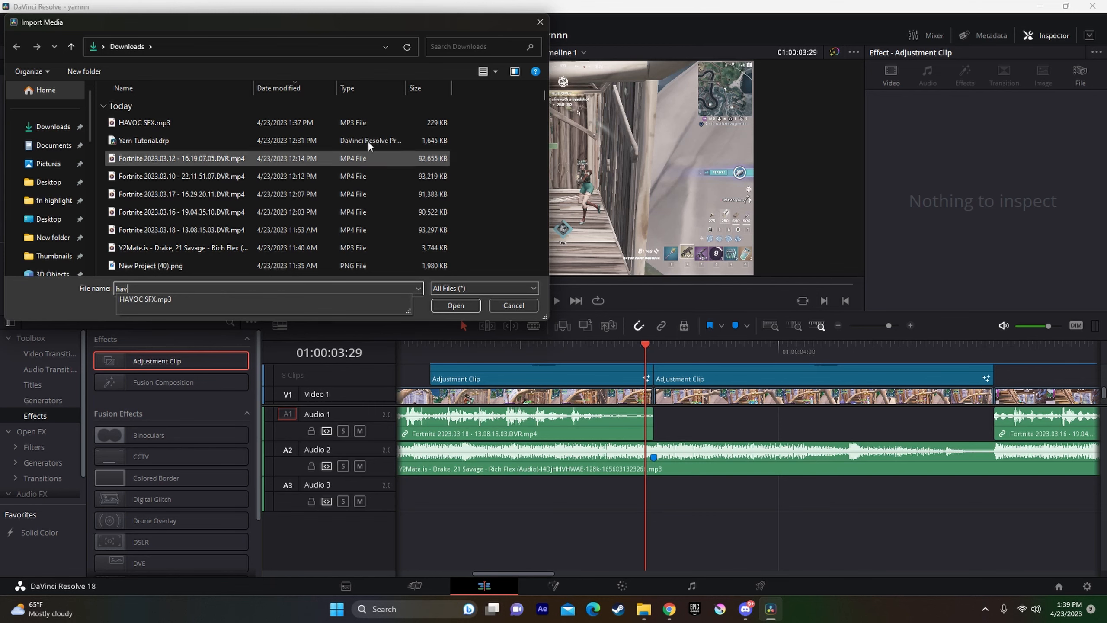
key(BackSpace)
key(BackSpace)
key(BackSpace)
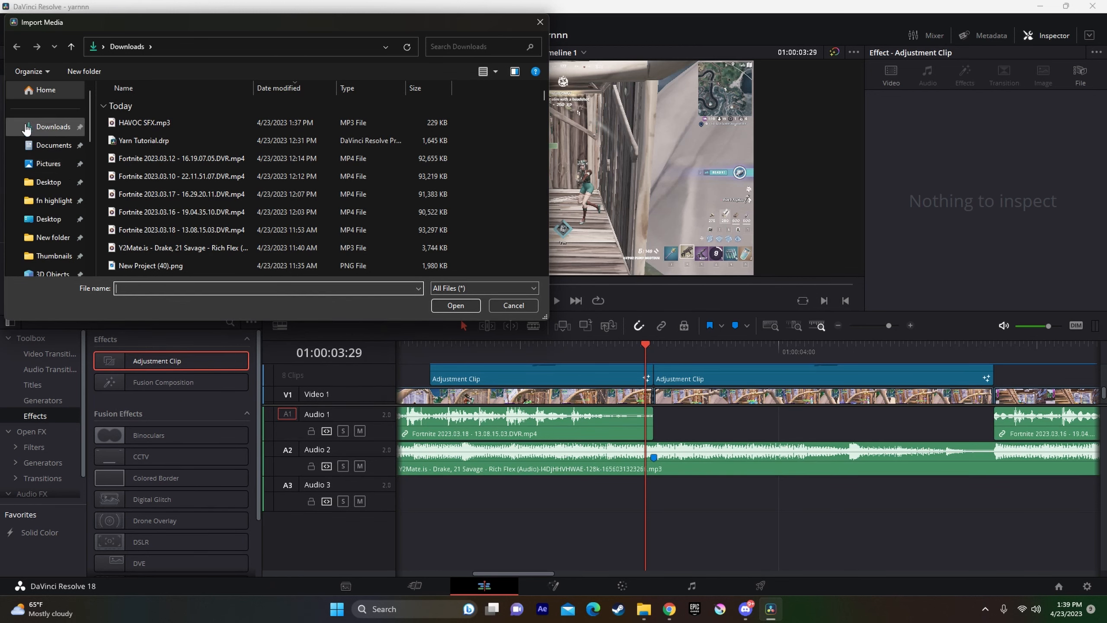
- Import The_BEST_Havoc_shotgun_SFX_CHAPTER_4_Season_2.mp3 from Downloads and place it on Audio 3 ahead of the shot
click(478, 45)
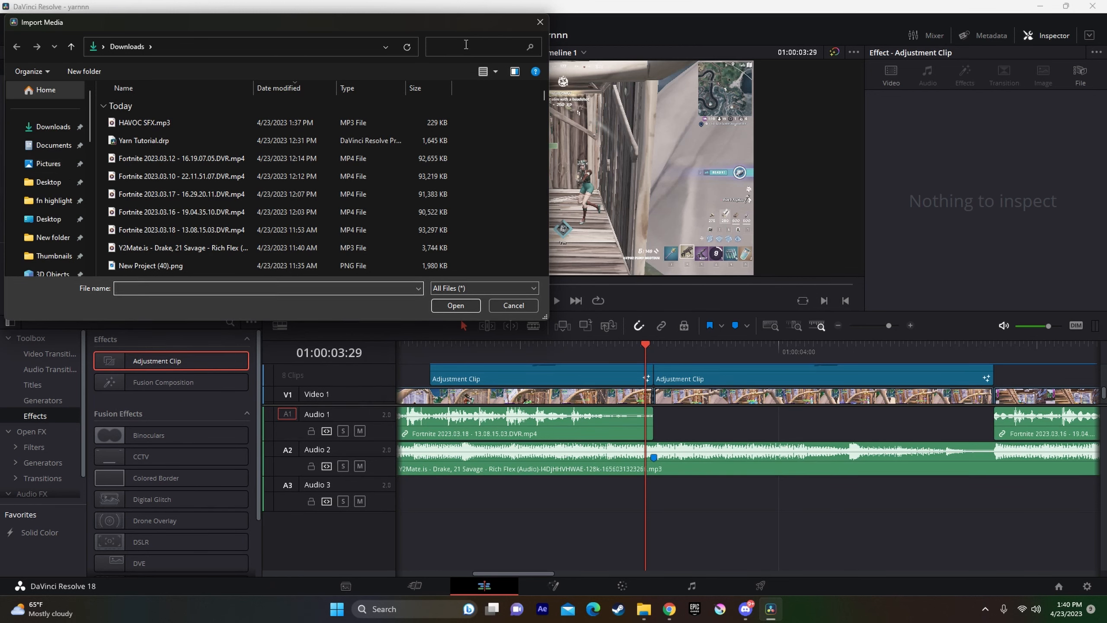
text(hav)
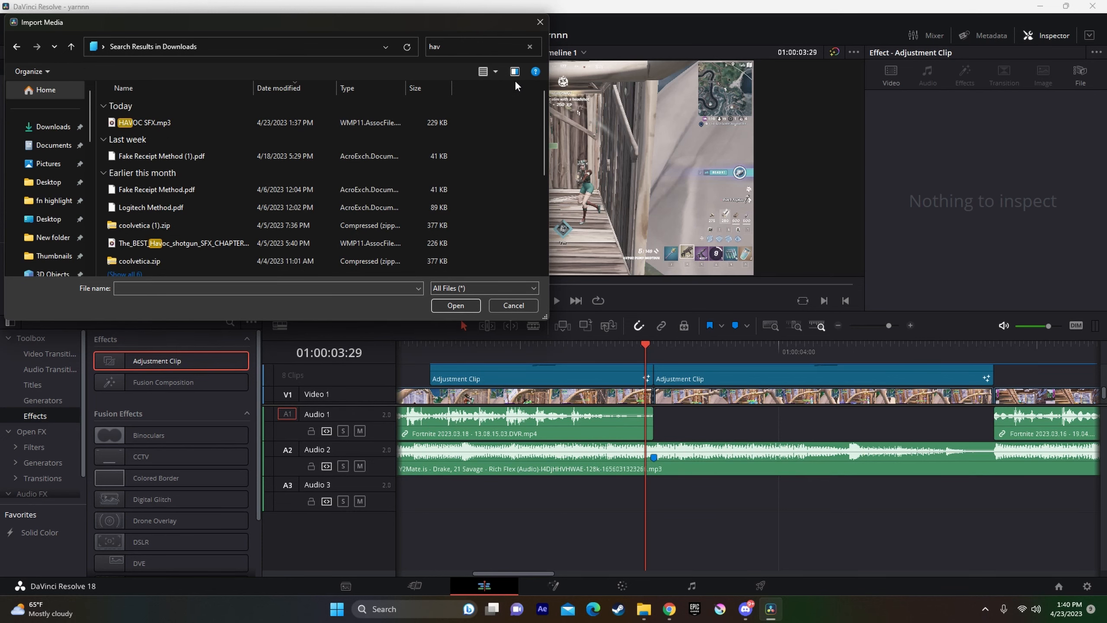
click(179, 243)
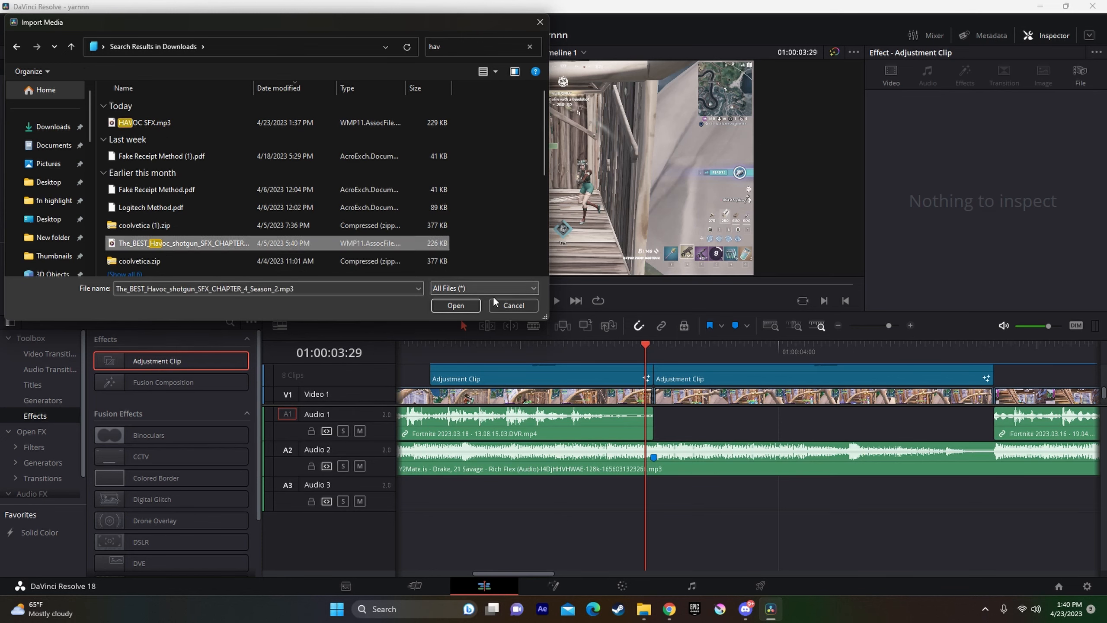
click(463, 305)
drag(131, 208, 571, 489)
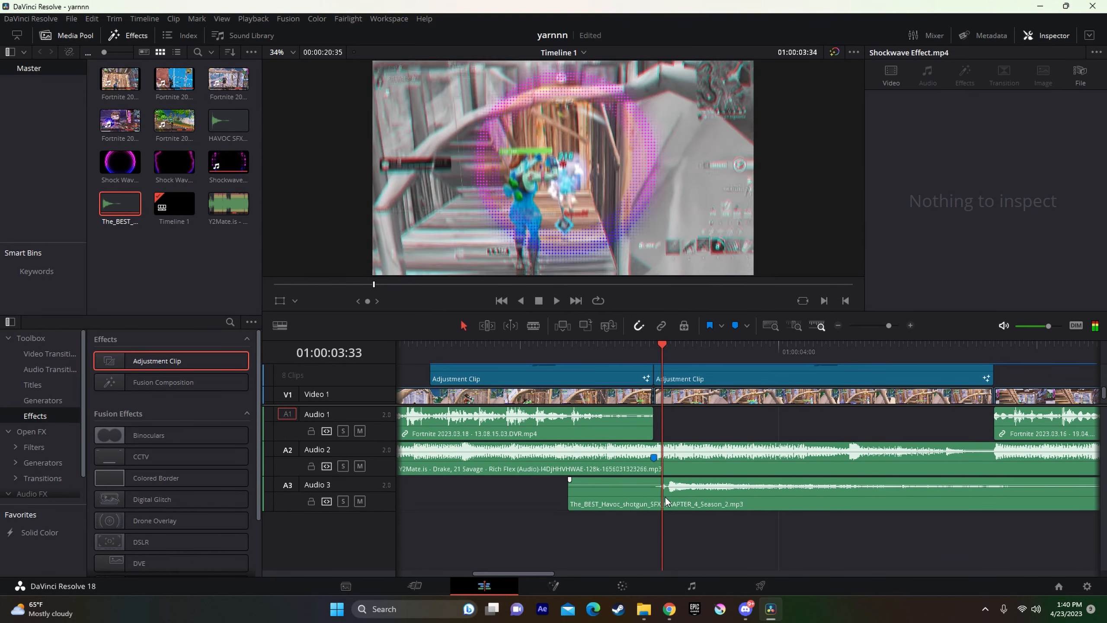
- Trim the quiet lead-in off the Havoc shotgun SFX clip, shift it to start at 01:00:03:29 and play back the shot
click(665, 496)
key(Left)
click(643, 498)
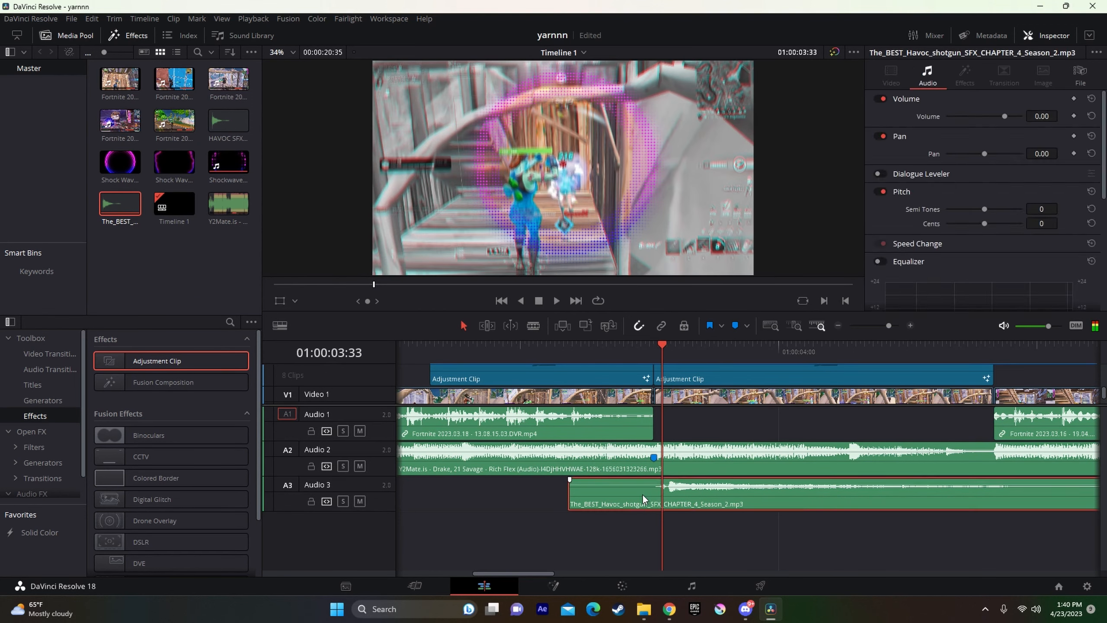
drag(636, 490, 665, 494)
key(Left)
key(Left)
key(Left)
key(Right)
key(Left)
key(Left)
key(space)
click(472, 350)
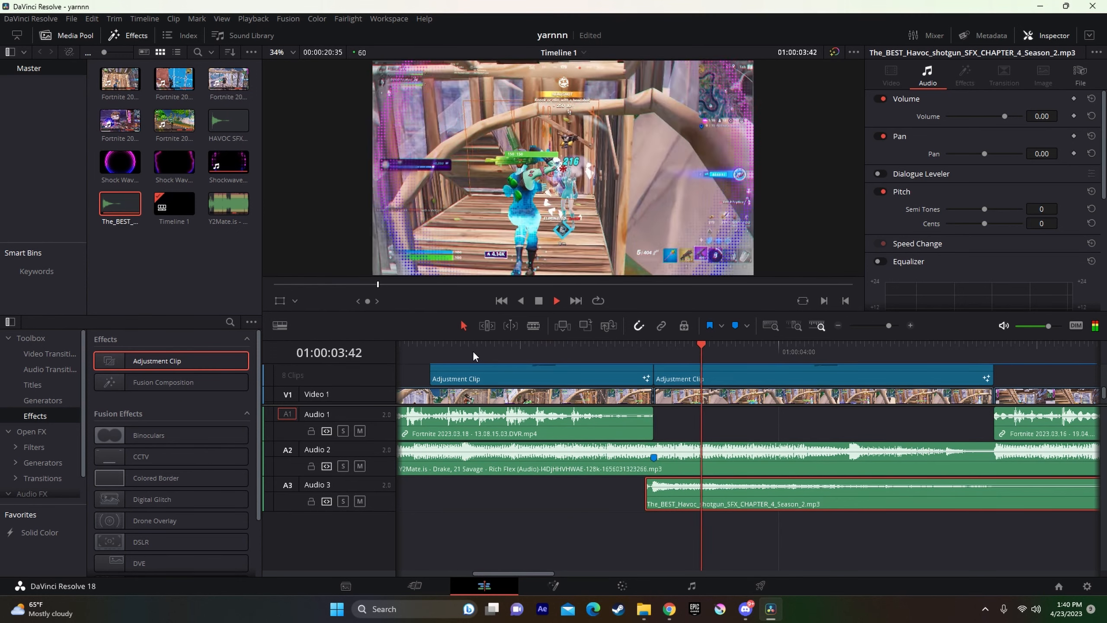
key(space)
- Raise the Havoc shotgun SFX clip's volume, play back the shot and delete the clip from Audio 3
click(654, 352)
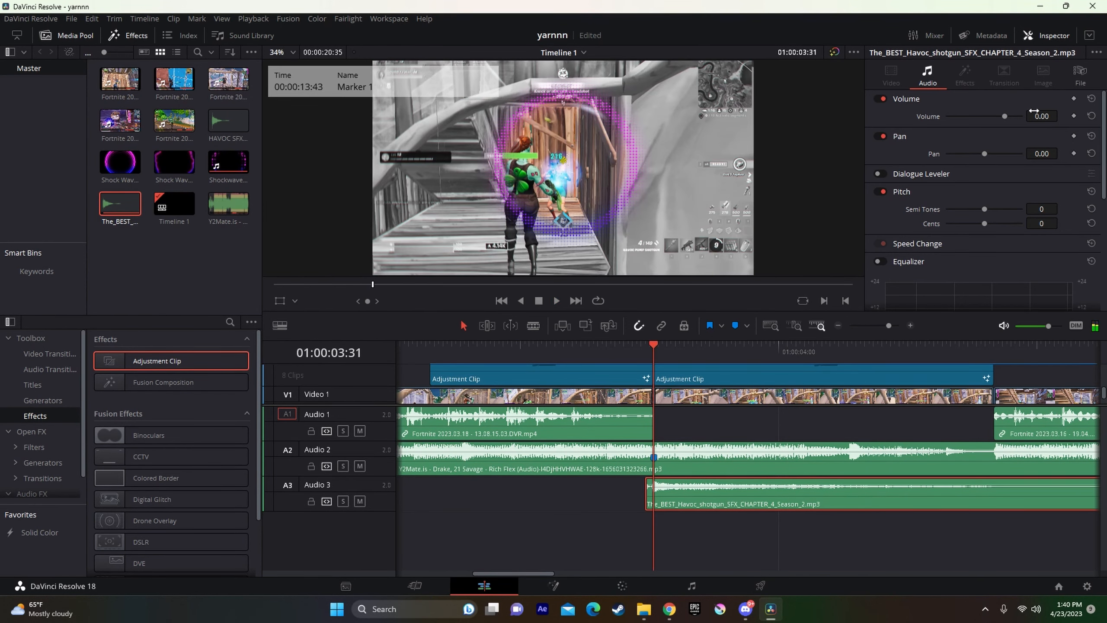
click(772, 541)
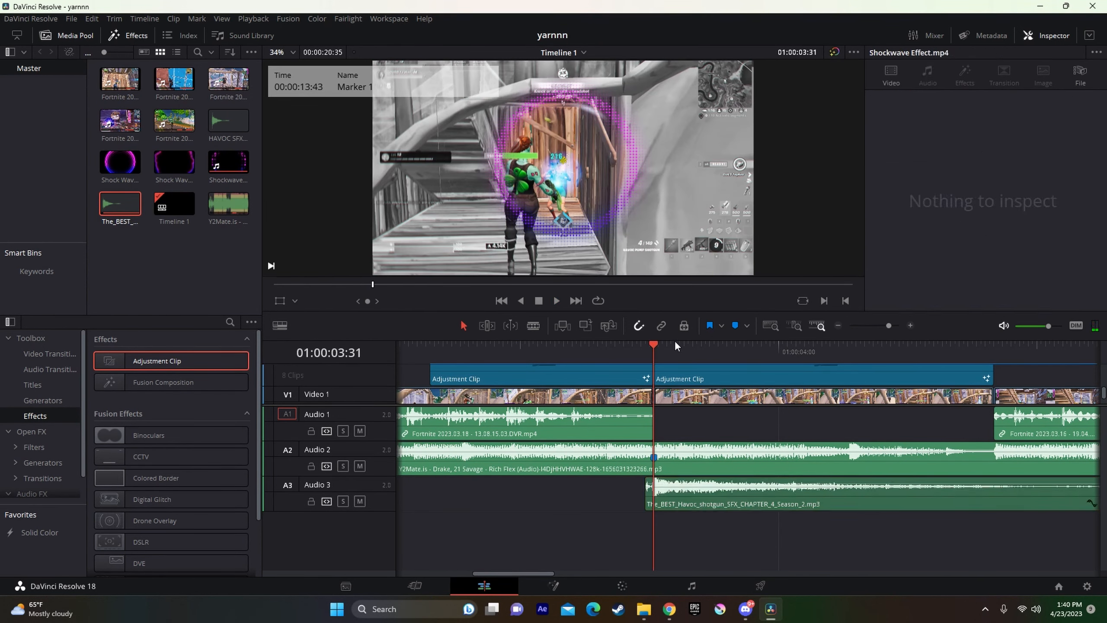
click(557, 346)
key(space)
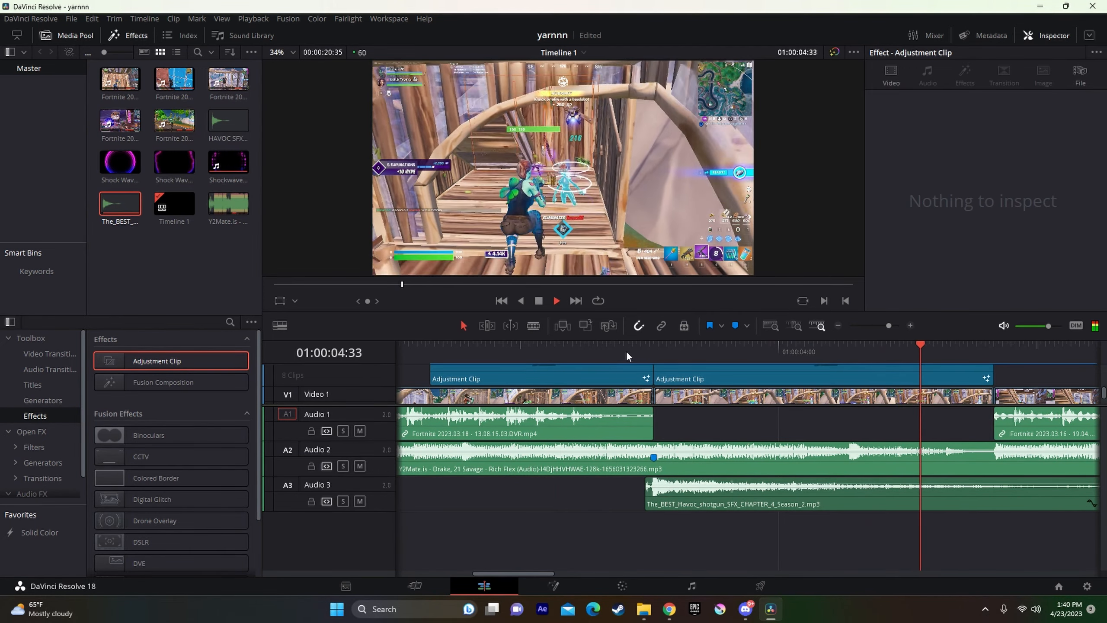
key(space)
click(619, 351)
click(750, 502)
key(Delete)
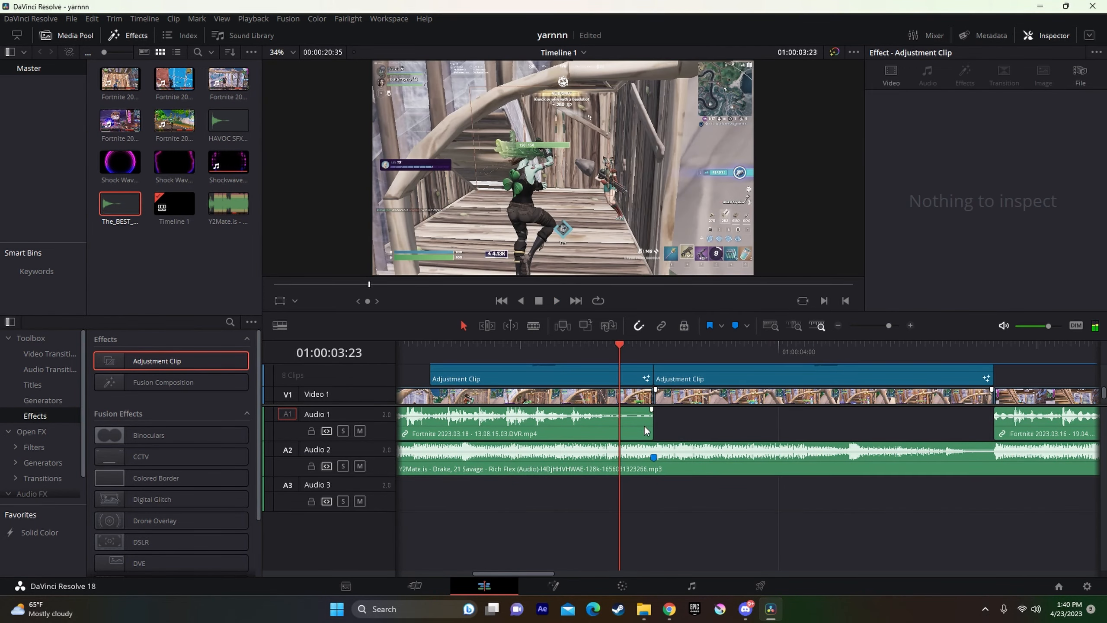
- Extend the first Fortnite clip's audio on Audio 1 to the start of the next clip and play back the shot
drag(646, 430, 992, 431)
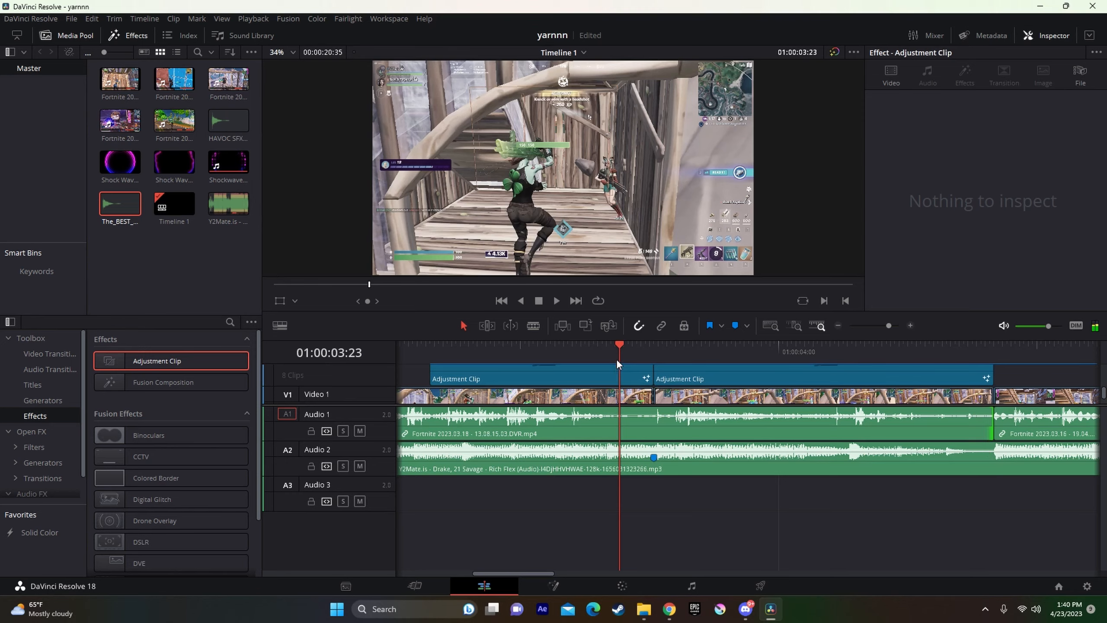
key(space)
click(626, 346)
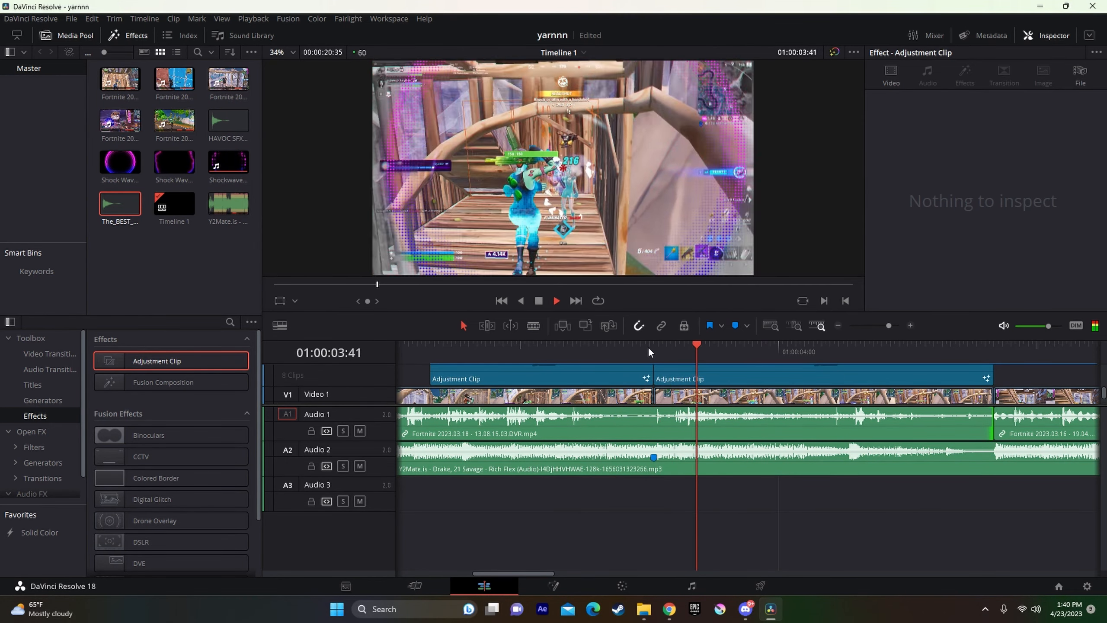
key(space)
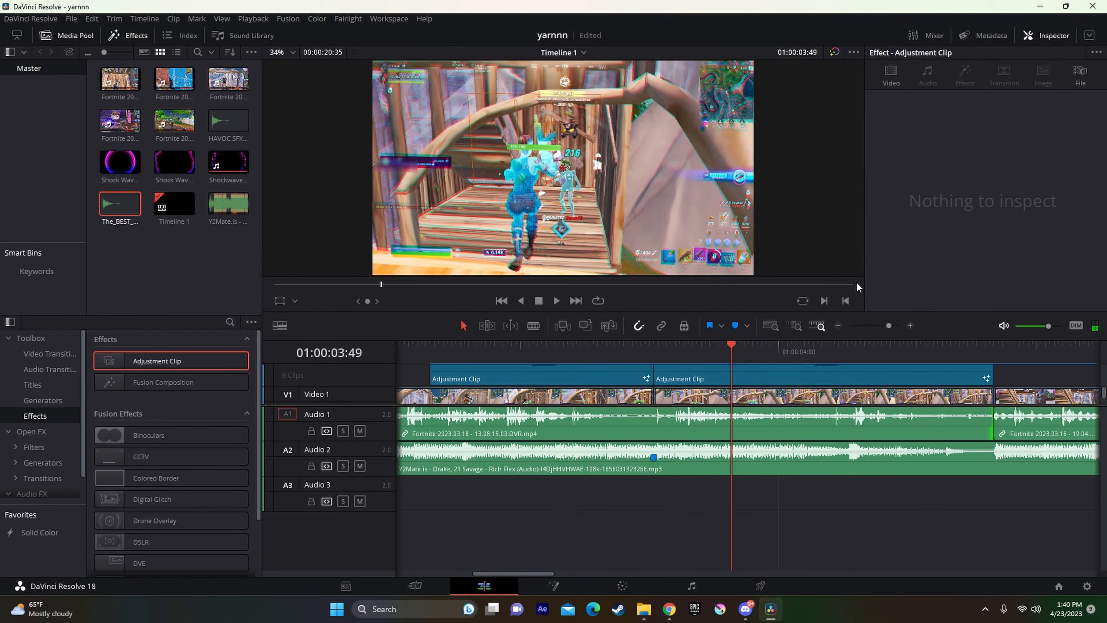
- Split the first clip's audio at marker 01:00:03:31, trim the new segment's start to 01:00:03:38 and slide it back to the marker
click(660, 345)
click(704, 420)
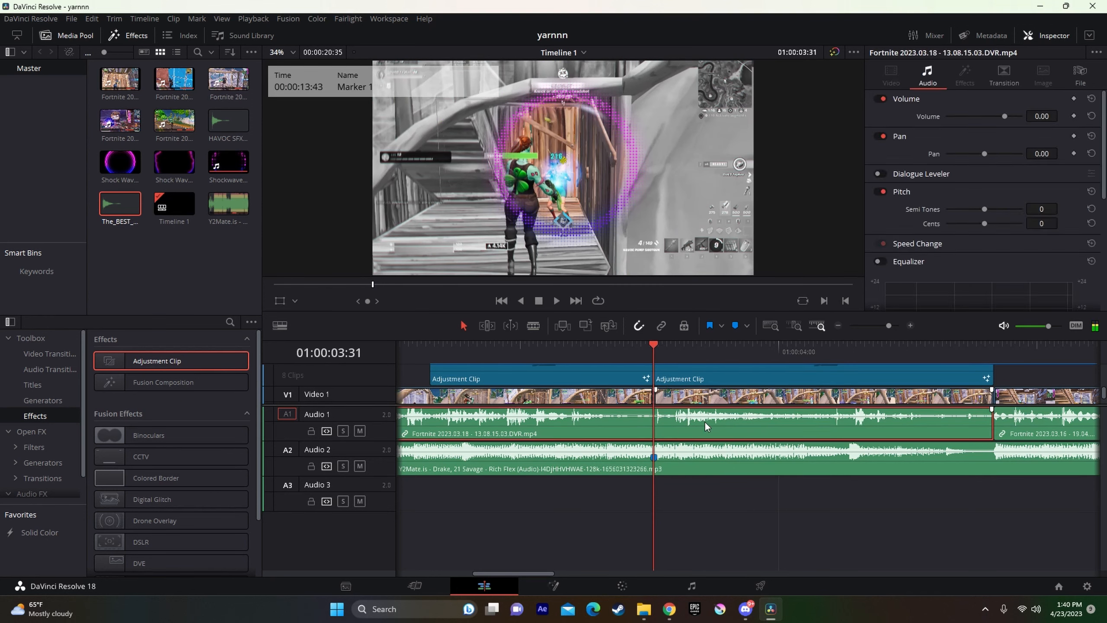
key(Right)
key(Right)
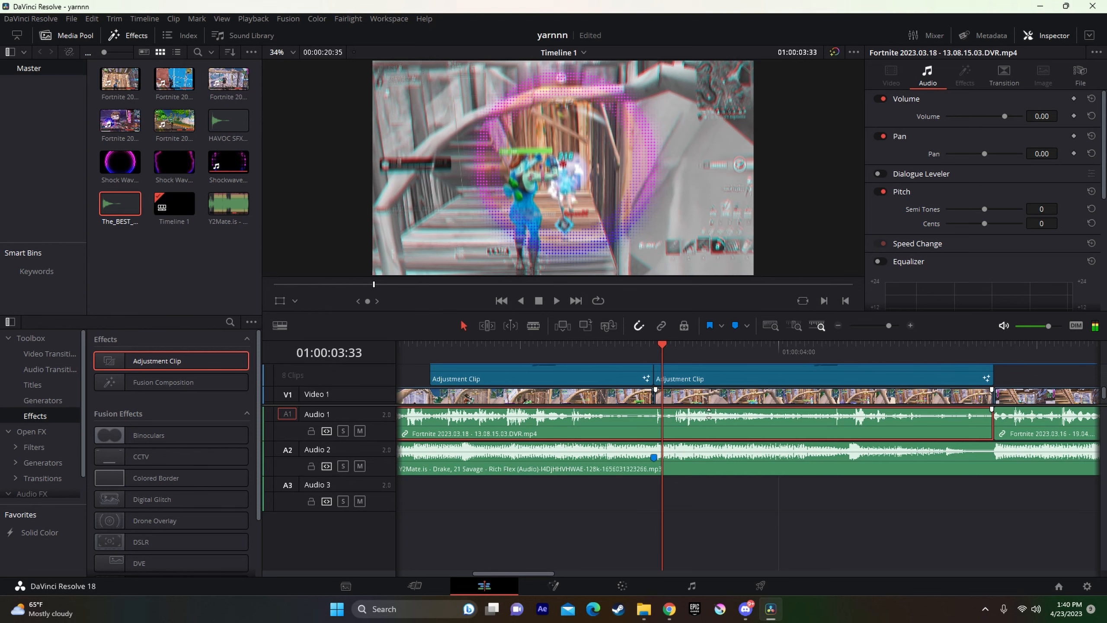
key(Right)
key(Right)
key(Right)
key(Right)
key(Right)
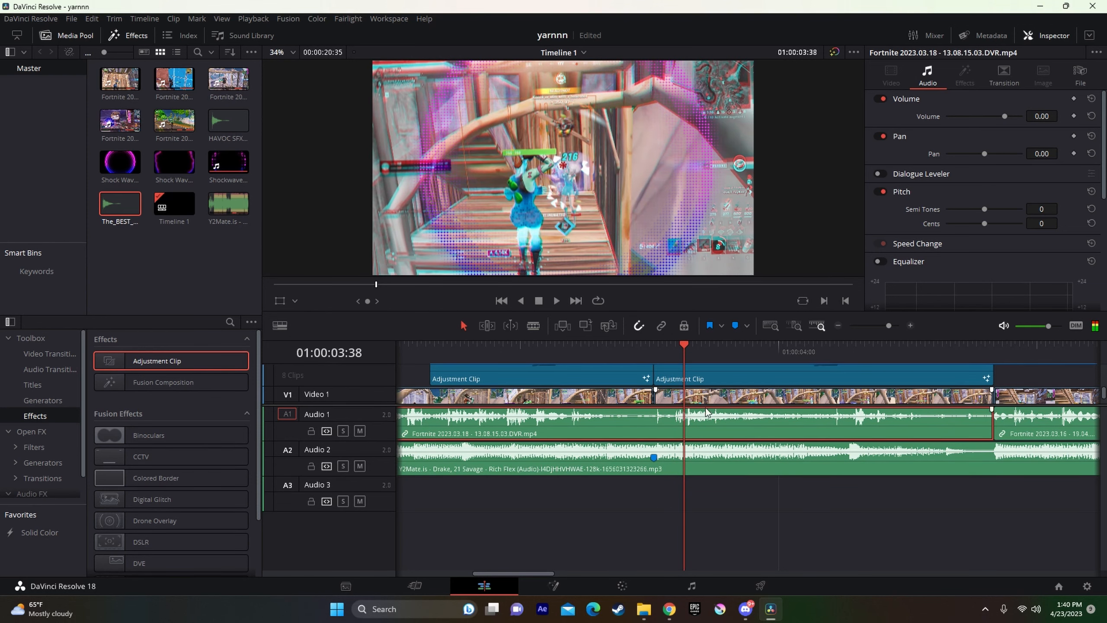
key(ctrl+b)
drag(682, 430, 651, 426)
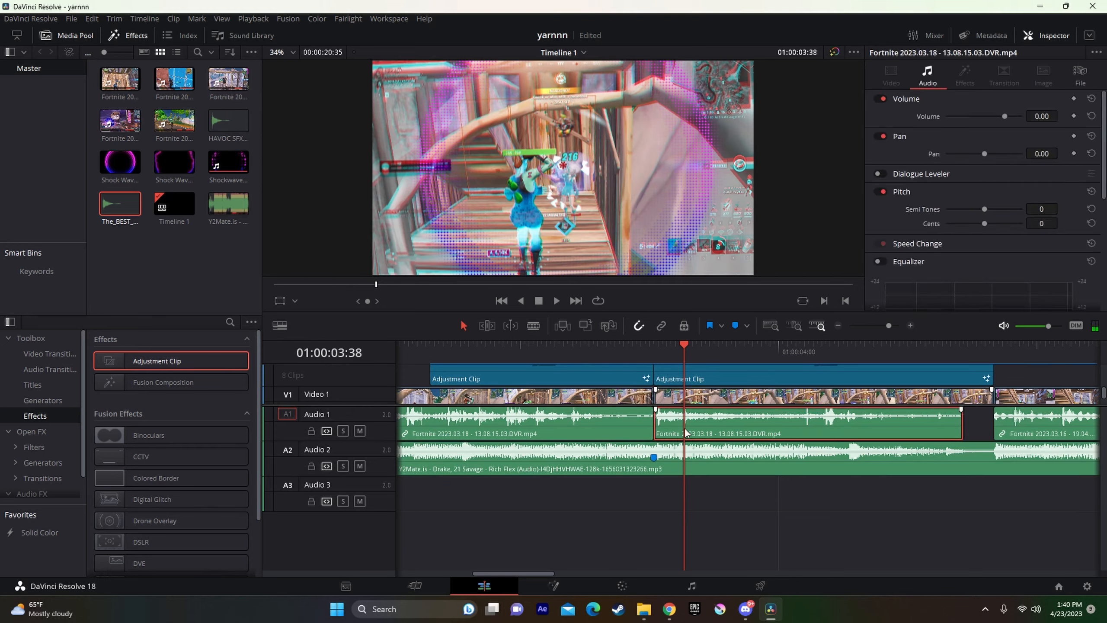
click(608, 346)
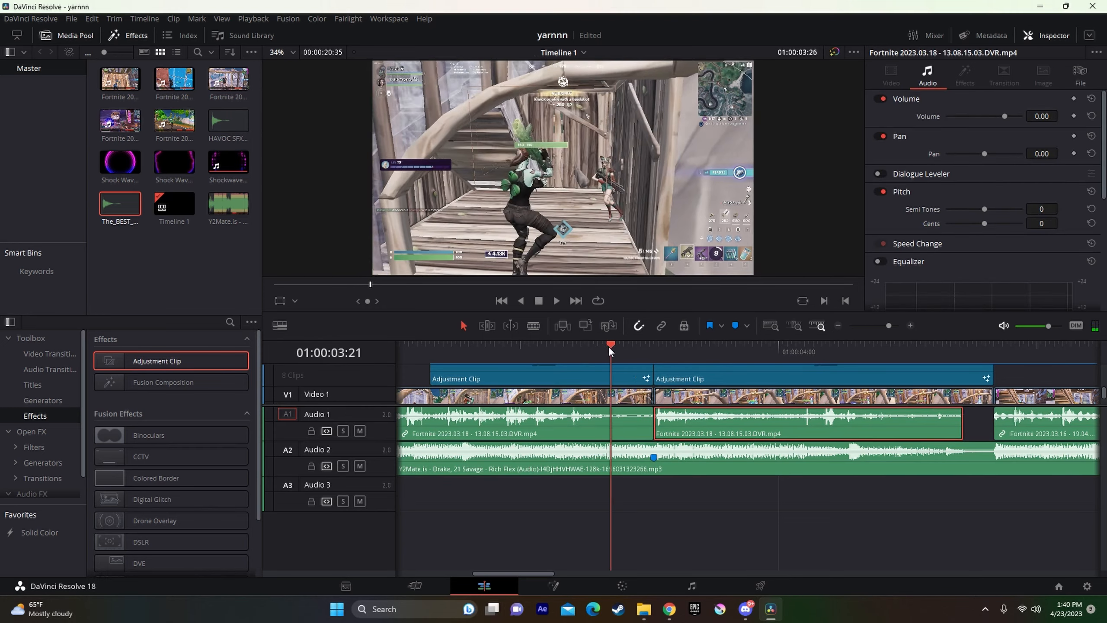
key(space)
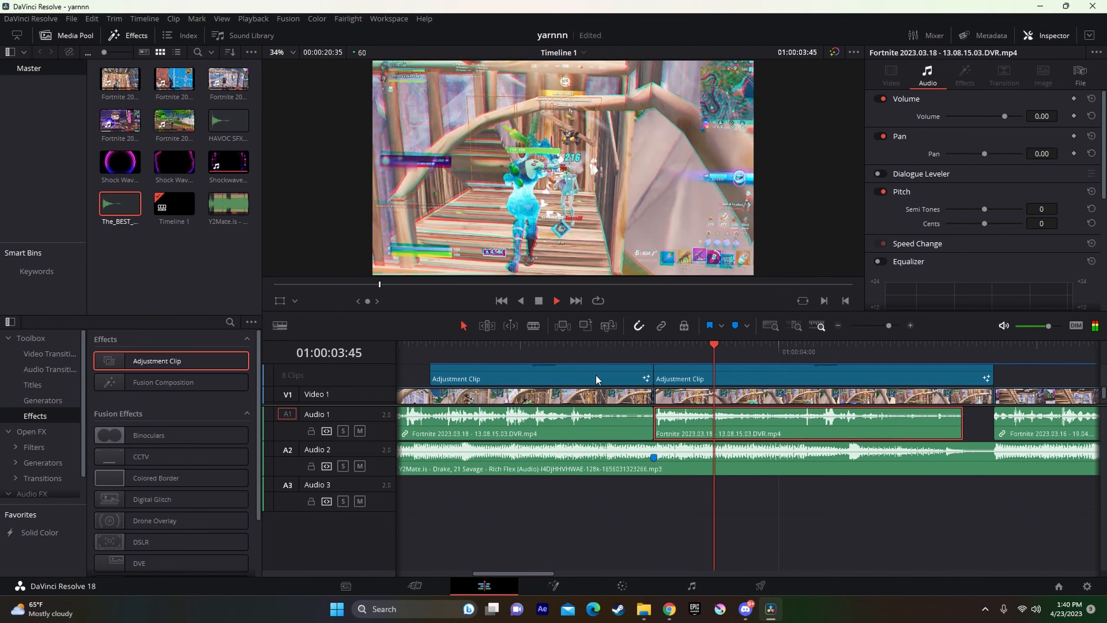
- Raise the first clip's shot audio segment to a volume of 7.00 and play it back
drag(671, 351, 646, 365)
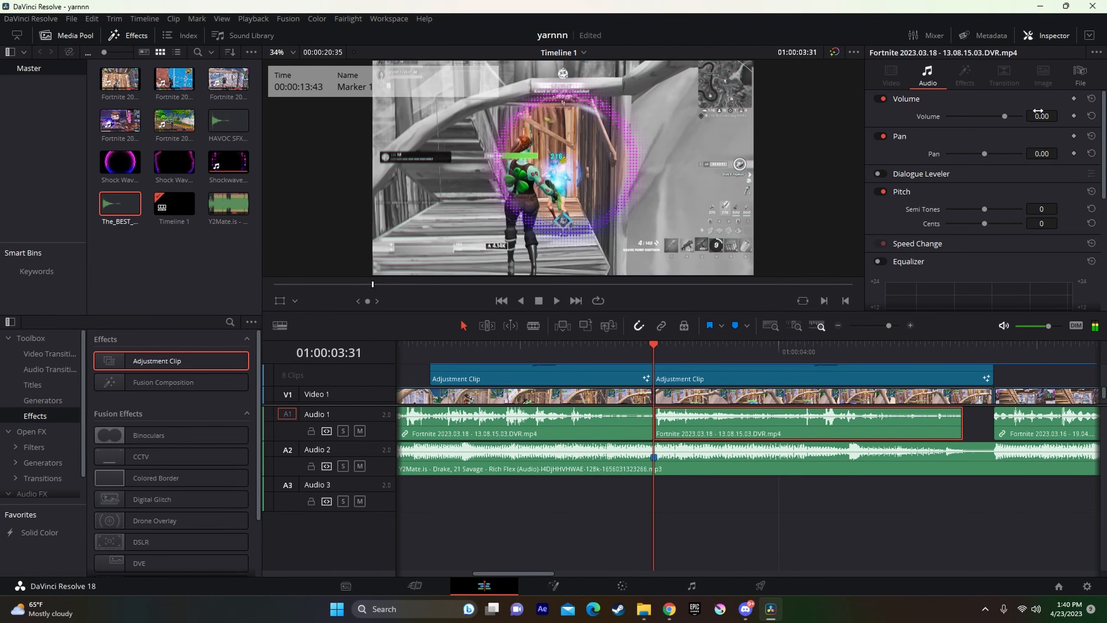
drag(1037, 111, 1050, 111)
click(573, 350)
key(space)
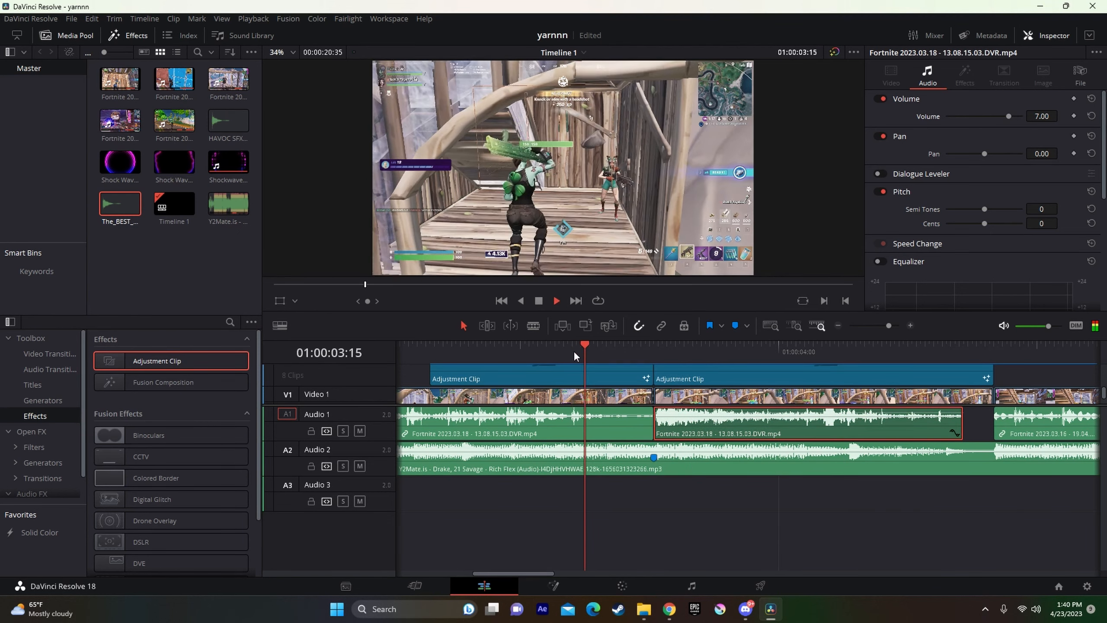
click(575, 350)
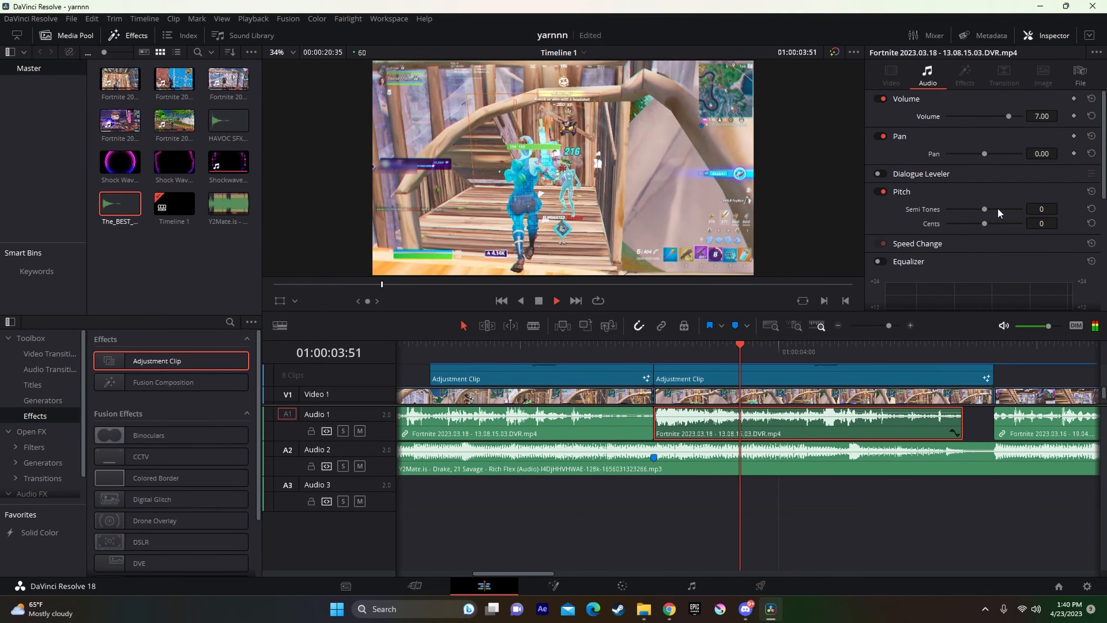
key(space)
- Set the first clip's shot audio segment to a volume of 3.40 and play it back
drag(1060, 116, 1052, 116)
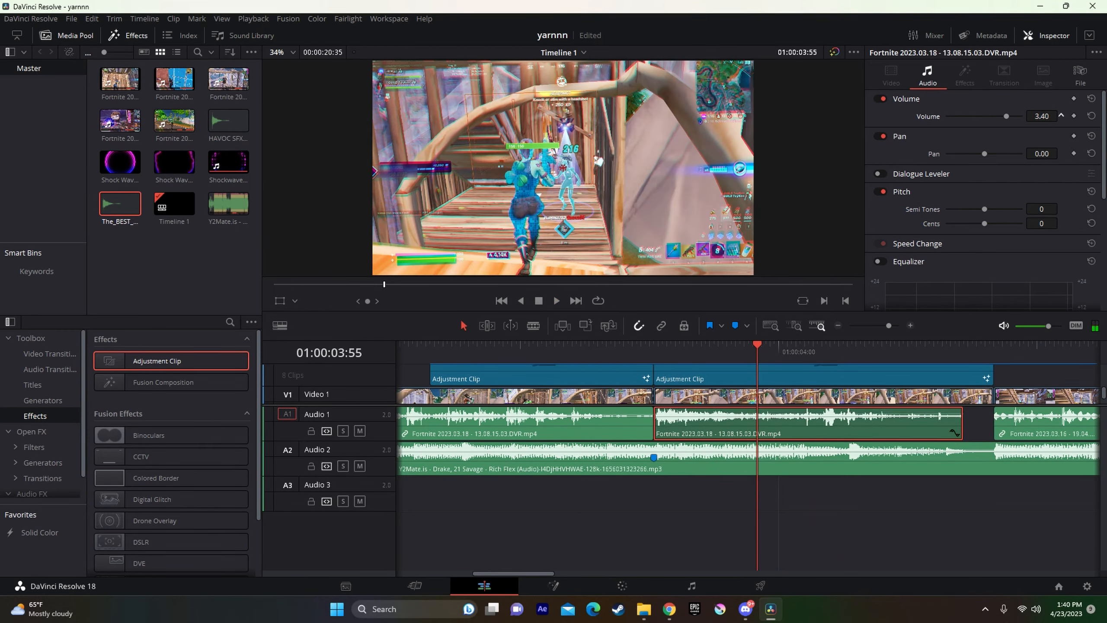
click(602, 349)
key(space)
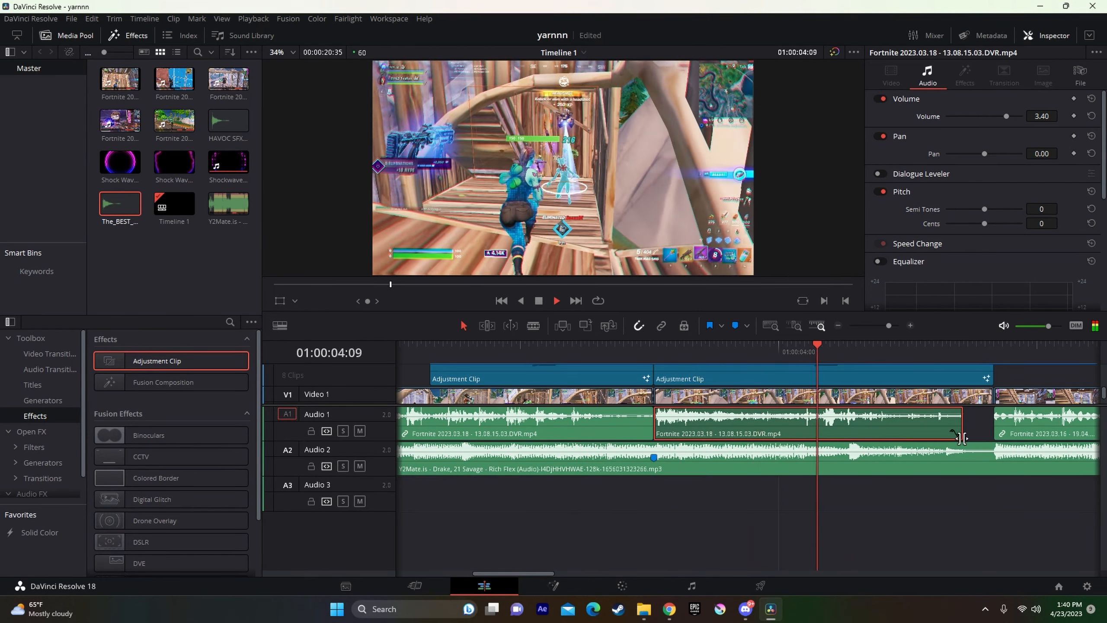
click(956, 433)
key(space)
- Extend the end of the first clip's shot audio segment to the second clip's audio and play back the transition
click(955, 433)
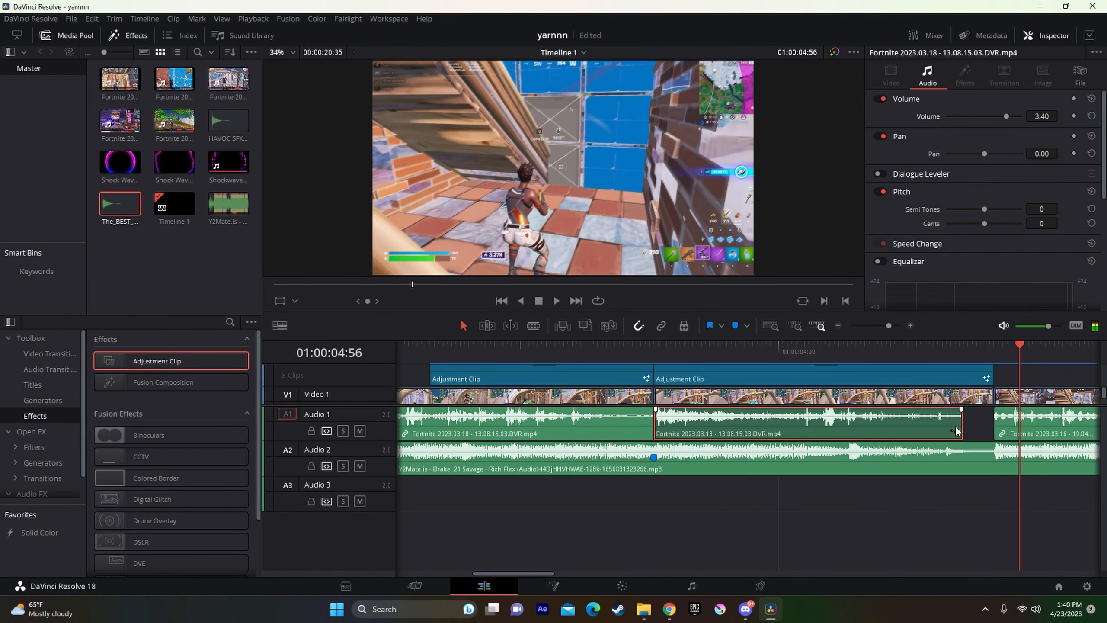
drag(959, 425, 991, 426)
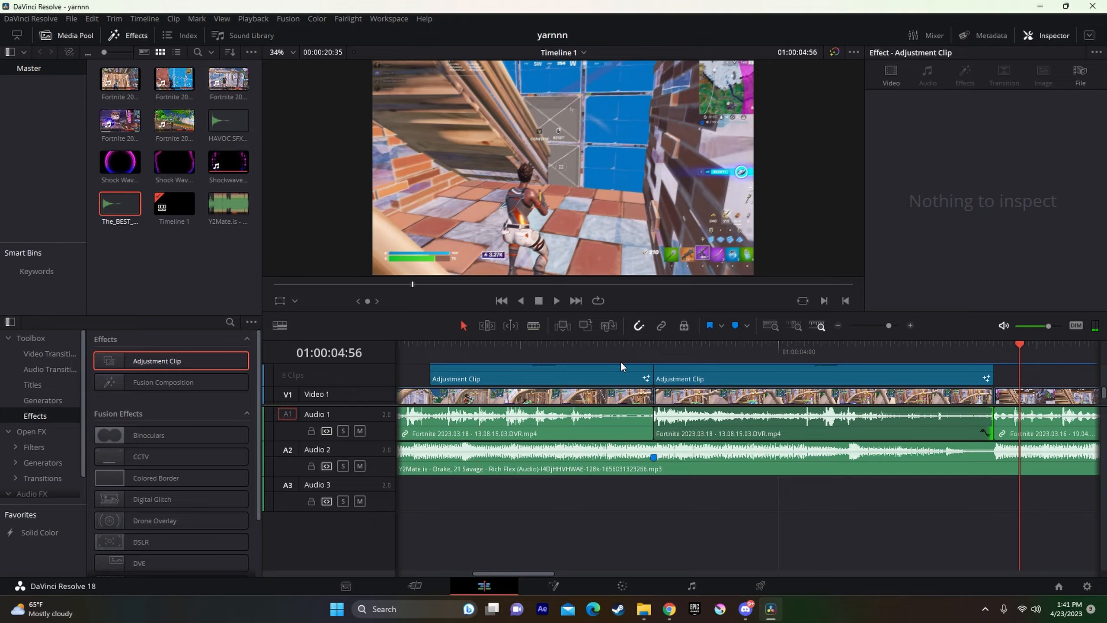
click(588, 355)
key(space)
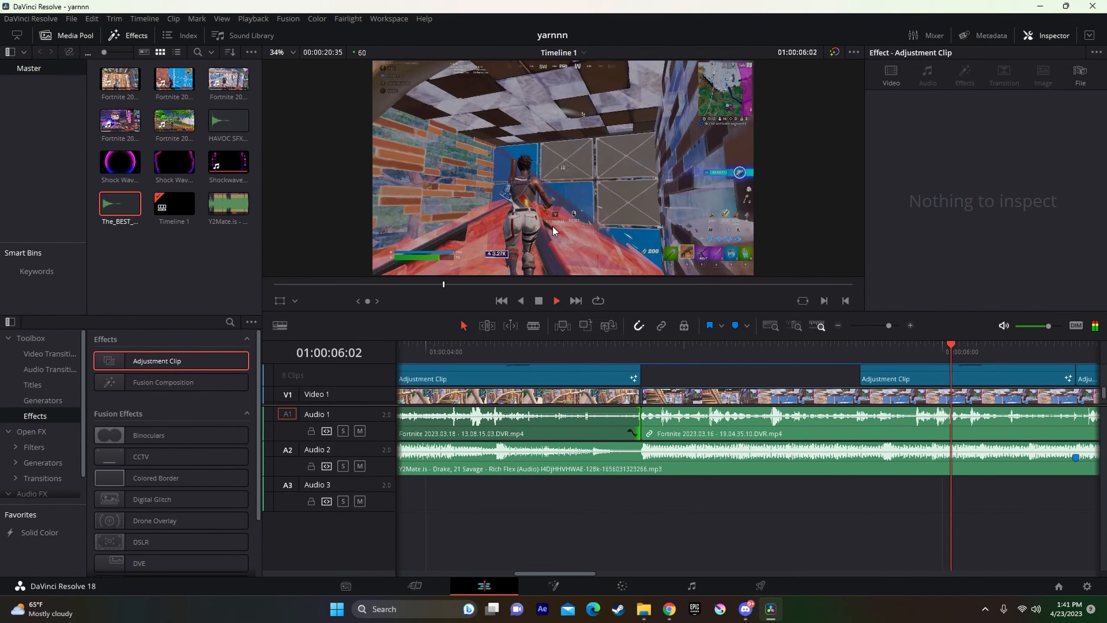
key(space)
- Split the second clip's audio at marker 01:00:06:31, trim the new segment's start to 01:00:06:34 and slide it back to the marker
click(722, 355)
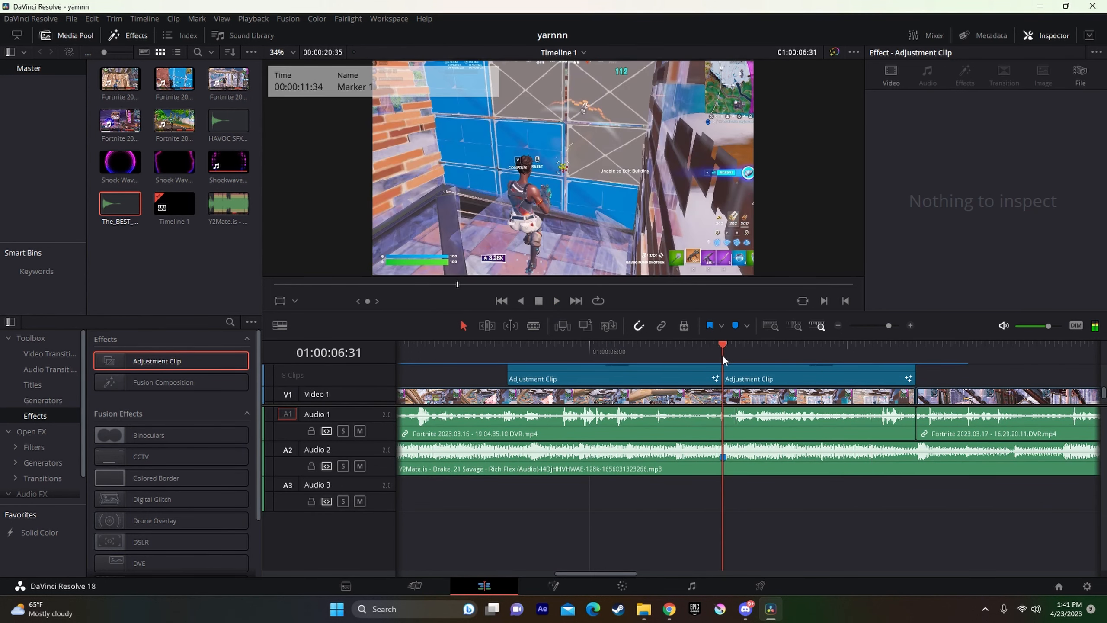
click(768, 419)
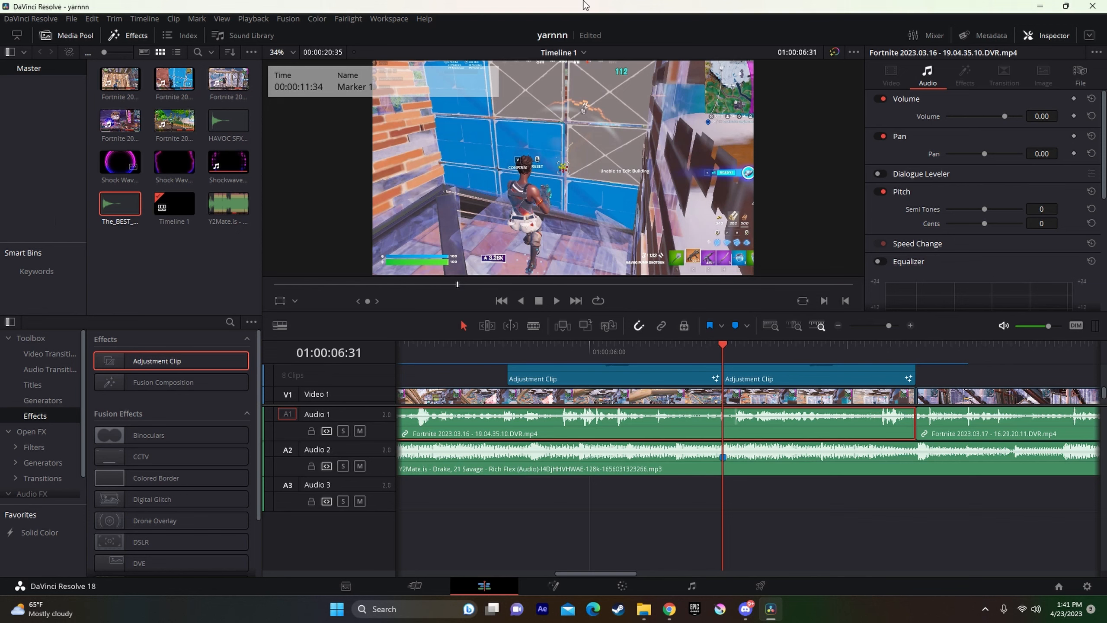
key(ctrl+b)
click(755, 514)
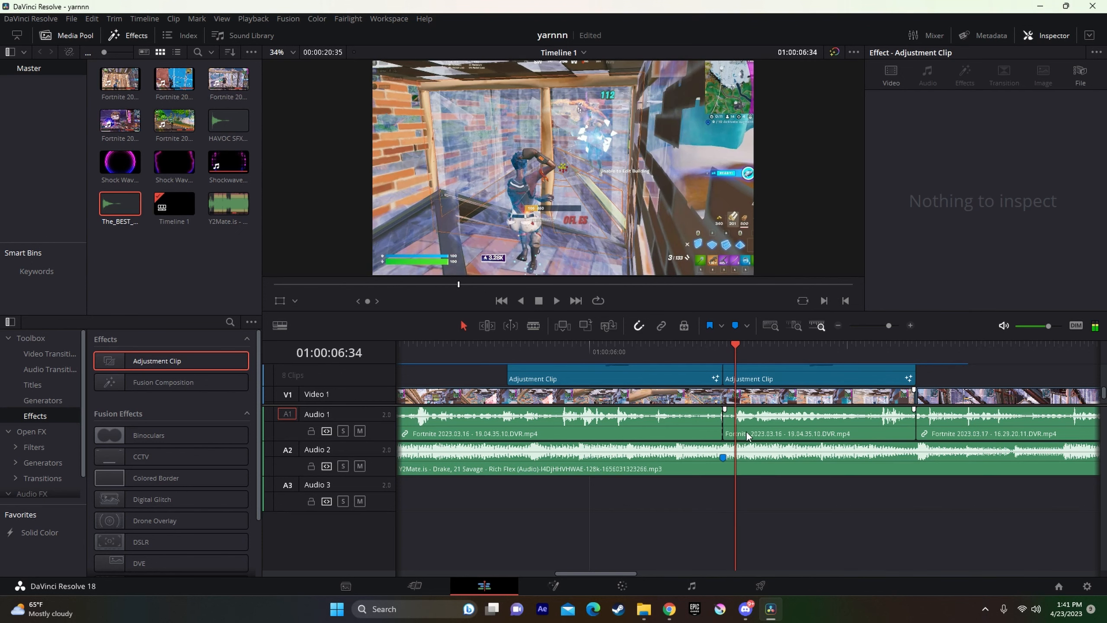
click(745, 423)
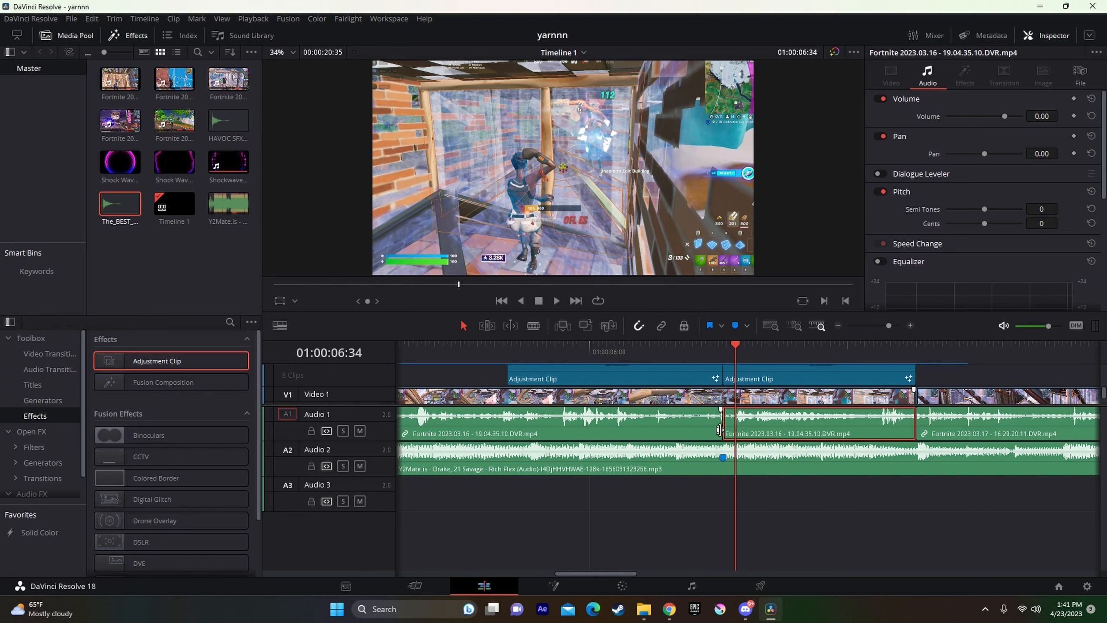
drag(724, 429, 750, 430)
click(682, 354)
key(space)
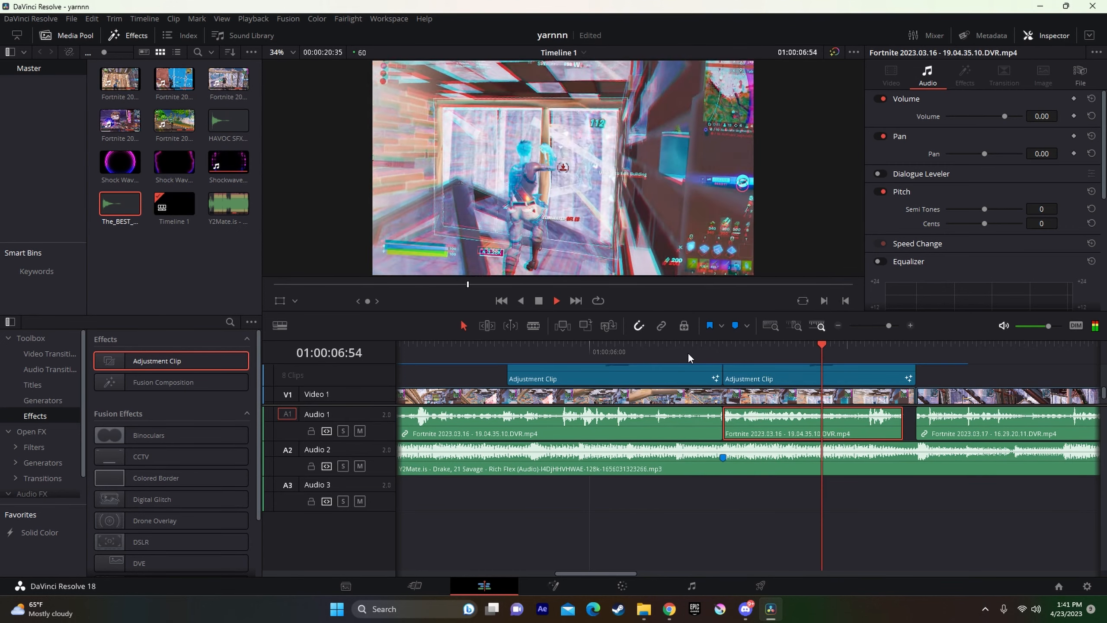
- Extend the second clip's shot audio segment to the third clip's audio, raise its volume and play back the shot
click(635, 354)
click(766, 487)
key(space)
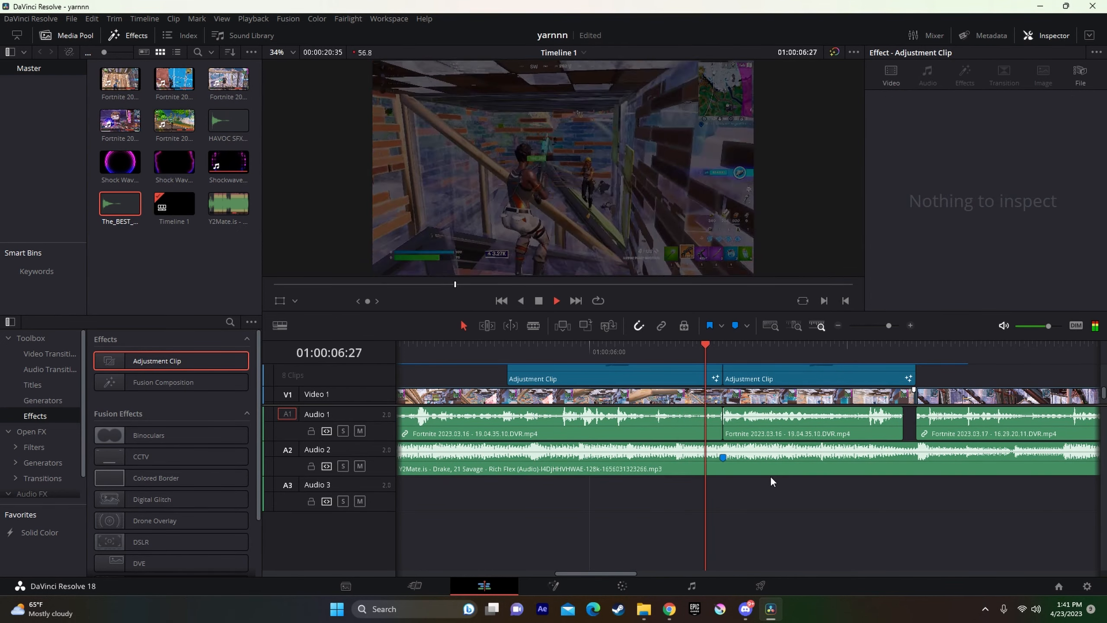
drag(904, 421, 915, 420)
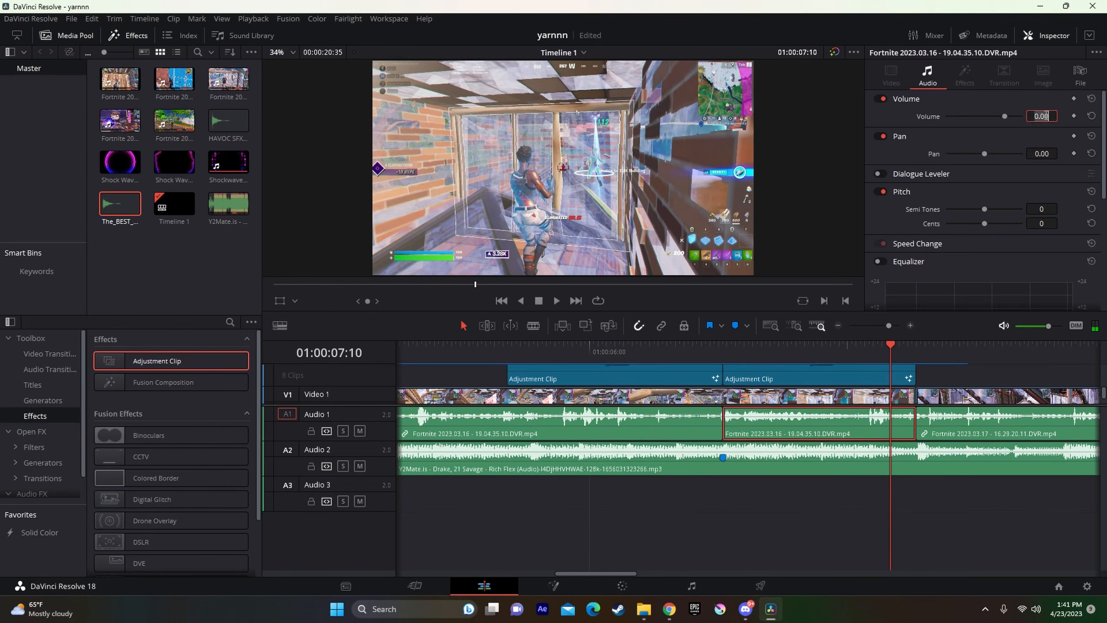
click(762, 525)
click(664, 349)
key(space)
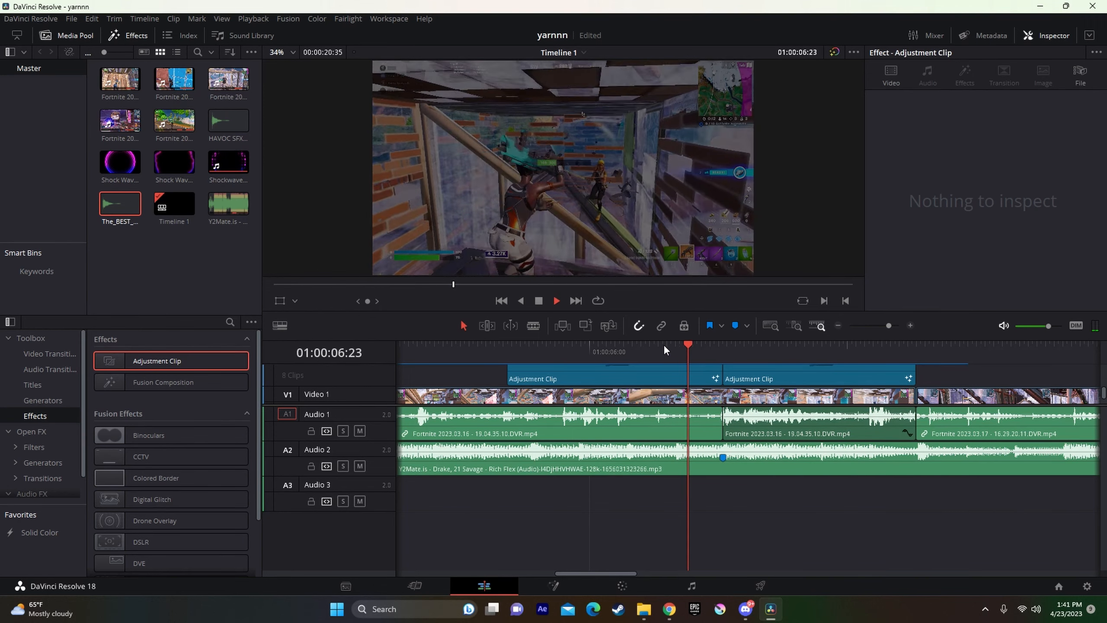
- Shift the second clip's shot audio segment to start at 01:00:06:30 and set its volume to 5.00
click(474, 347)
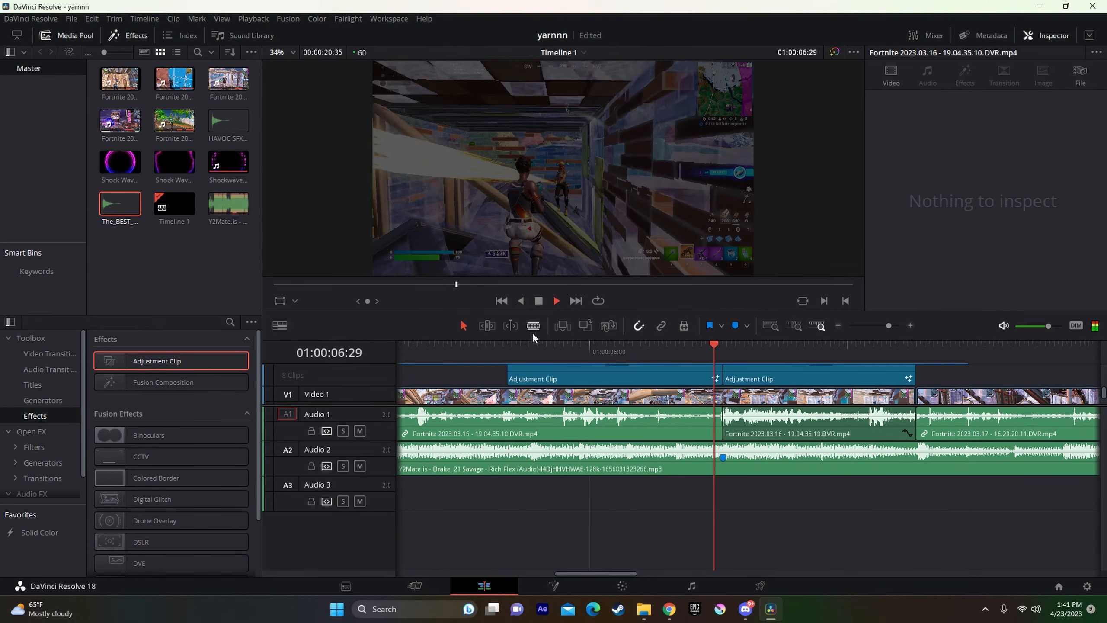
click(724, 343)
click(754, 430)
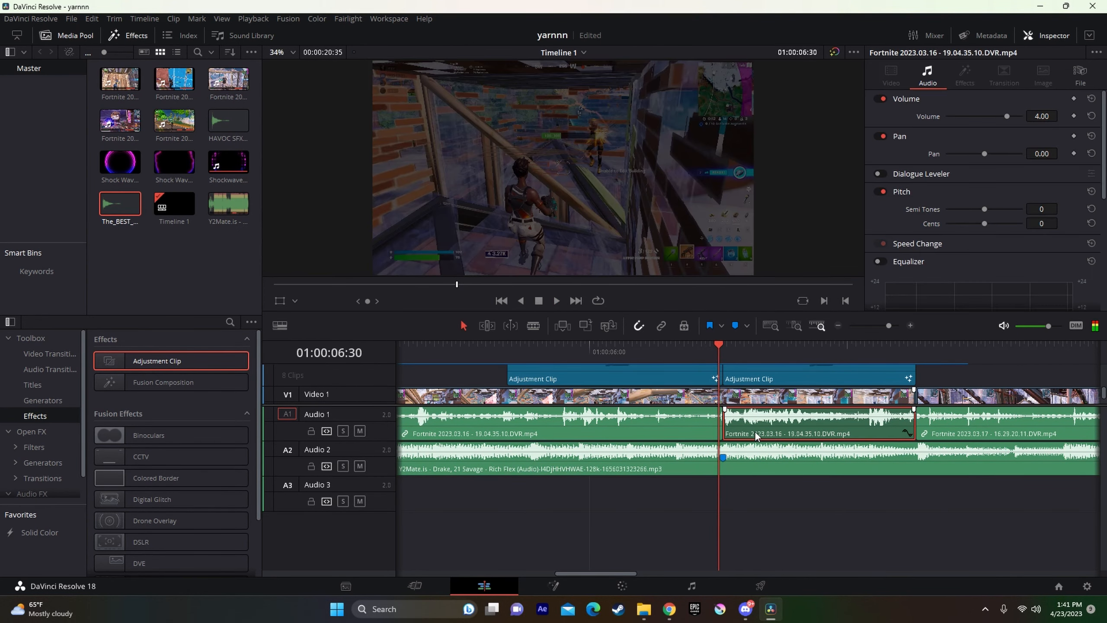
drag(908, 435, 914, 435)
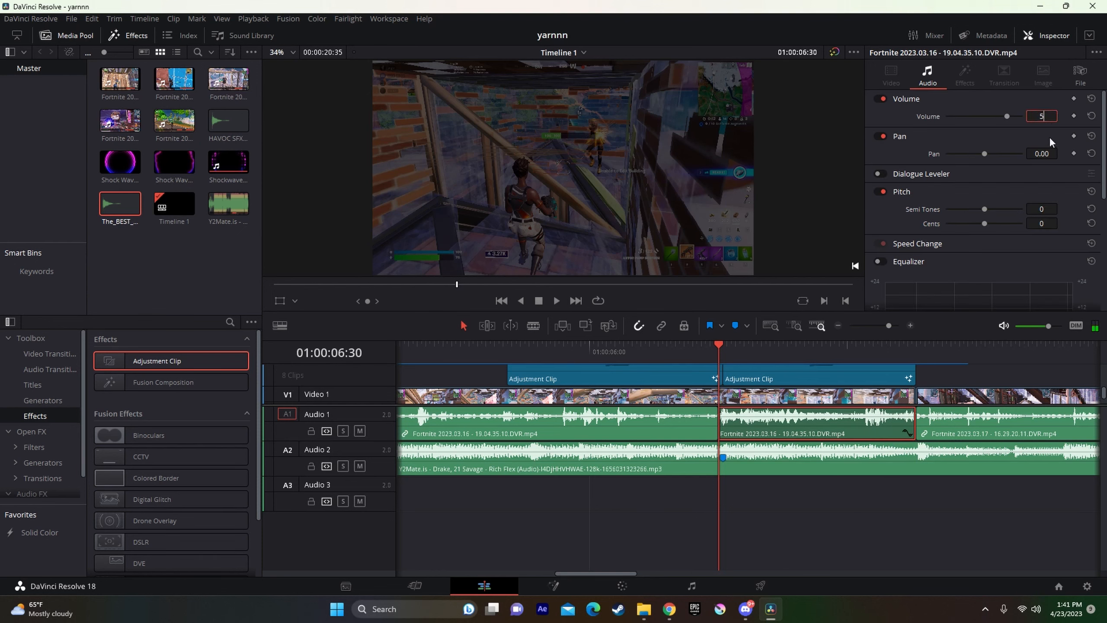
click(790, 469)
key(space)
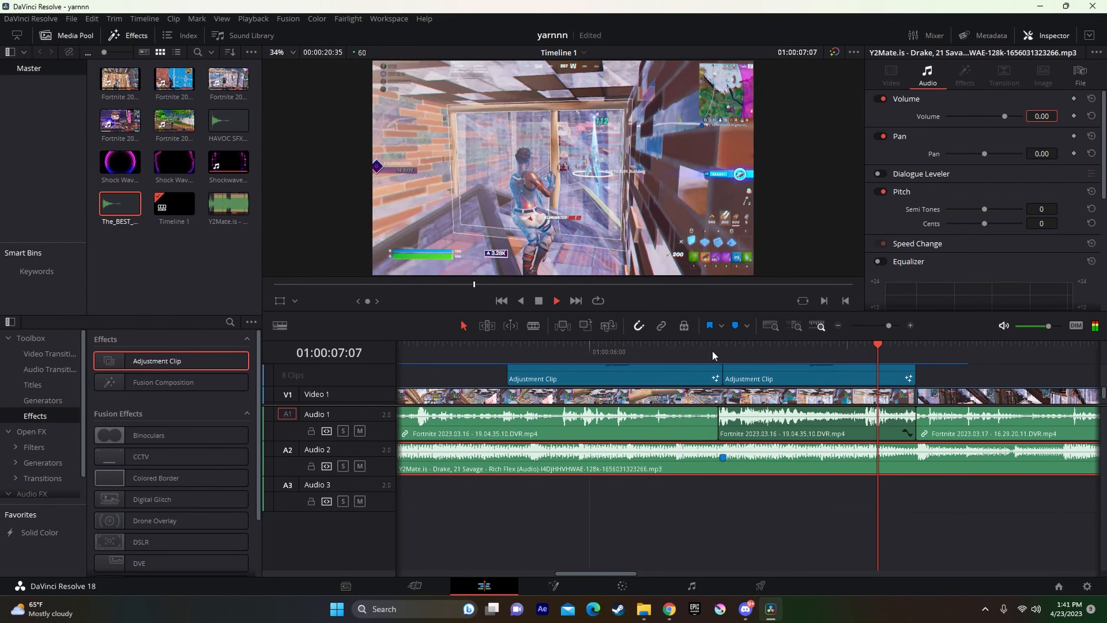
- Replay the second clip's boosted shot and raise the timeline's monitoring volume slightly
click(578, 356)
click(580, 358)
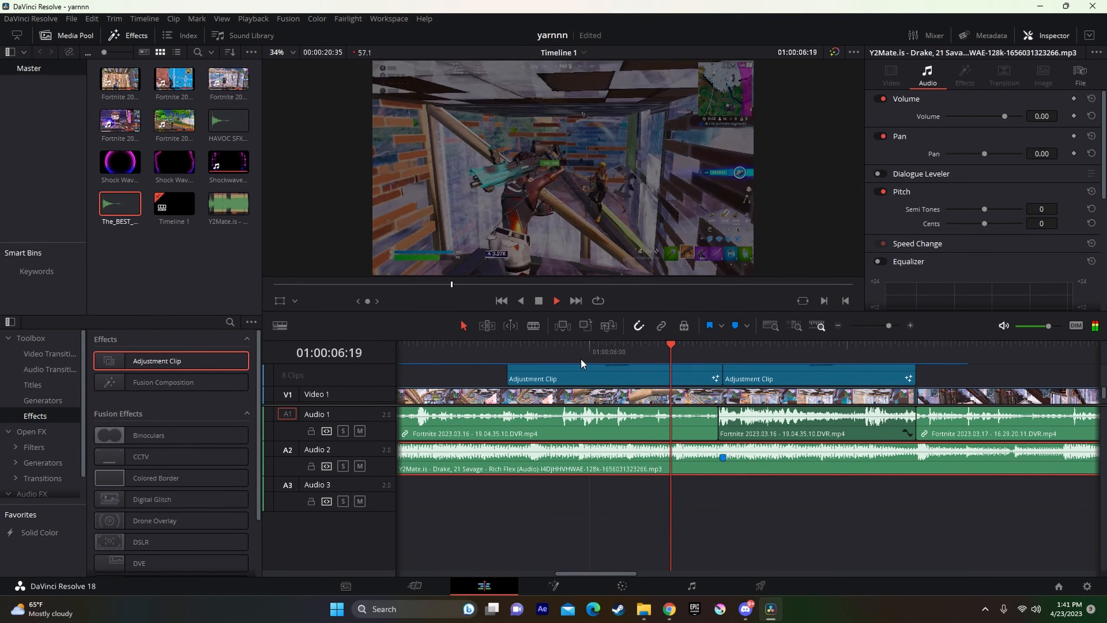
key(space)
click(777, 423)
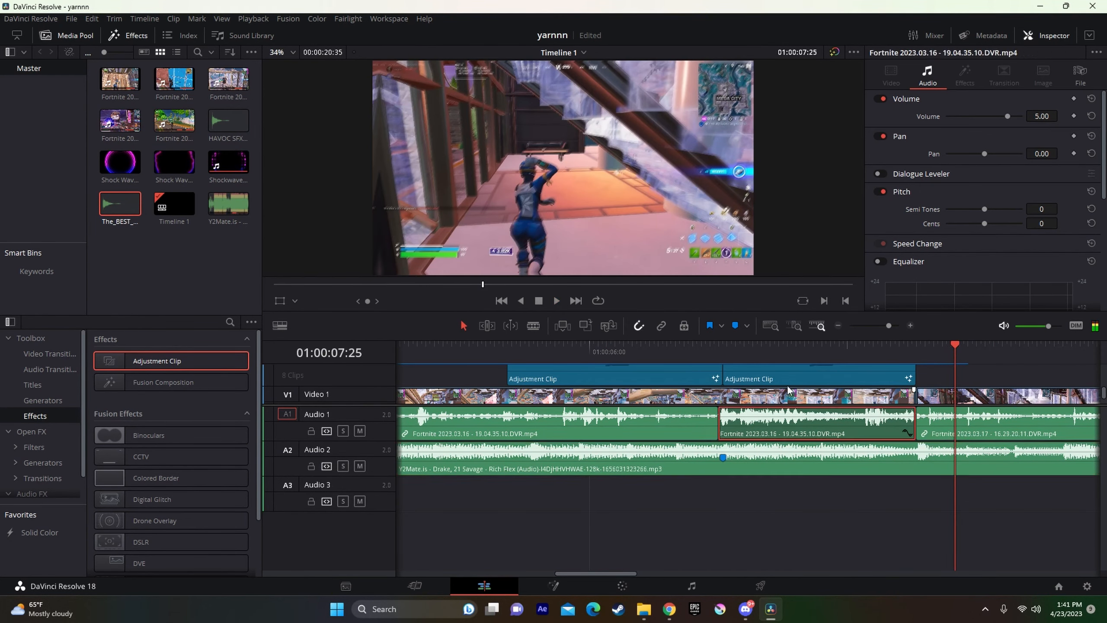
click(714, 364)
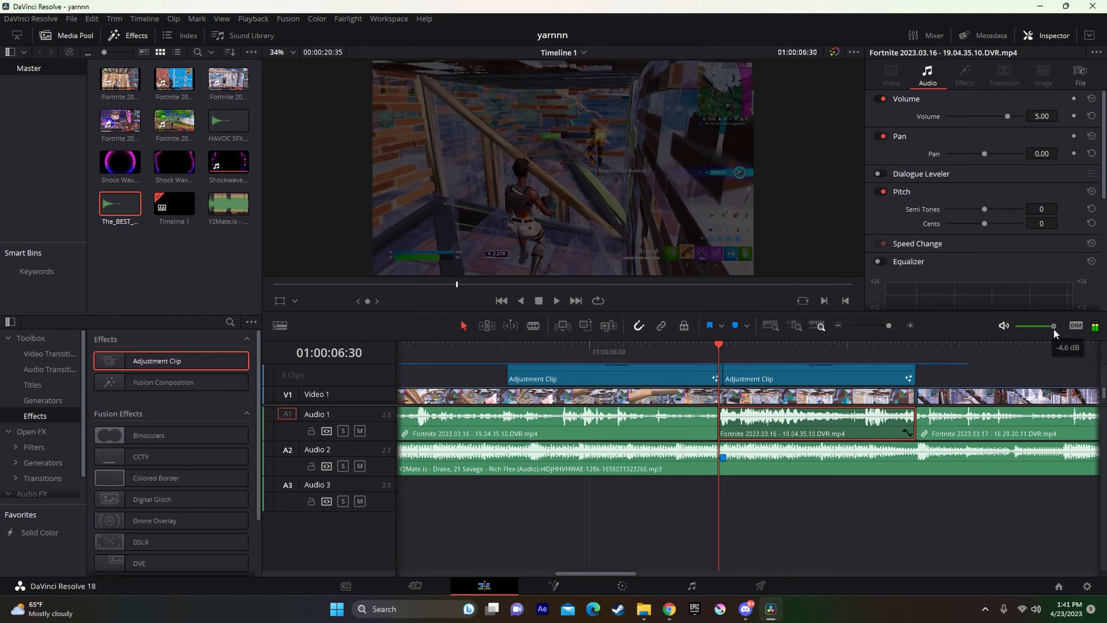
key(space)
click(622, 358)
key(space)
drag(1054, 325, 1056, 325)
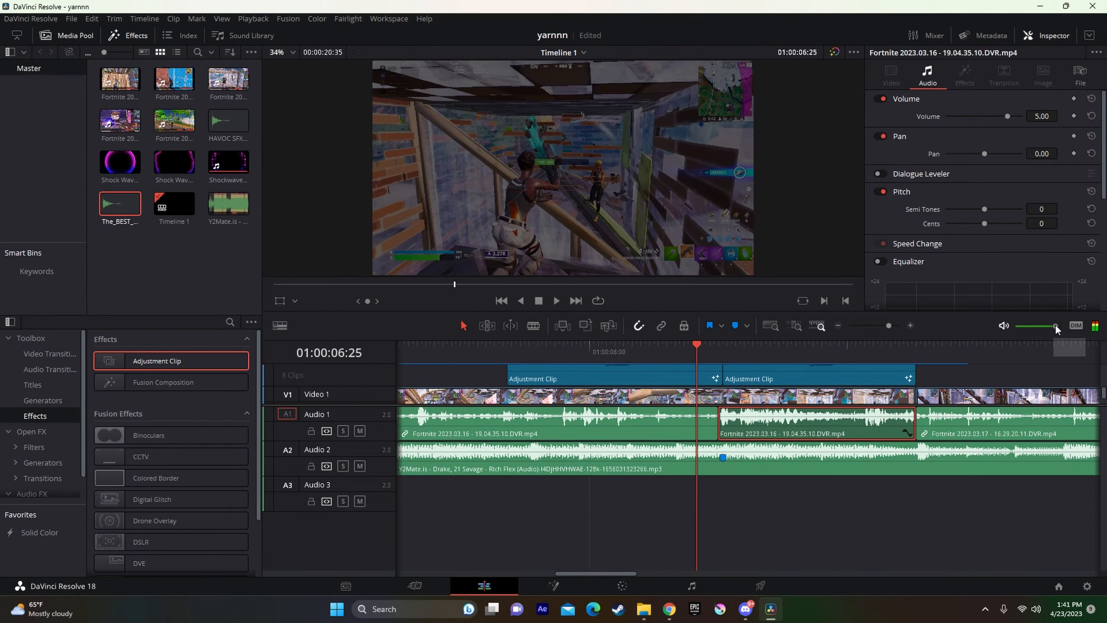
key(space)
click(538, 351)
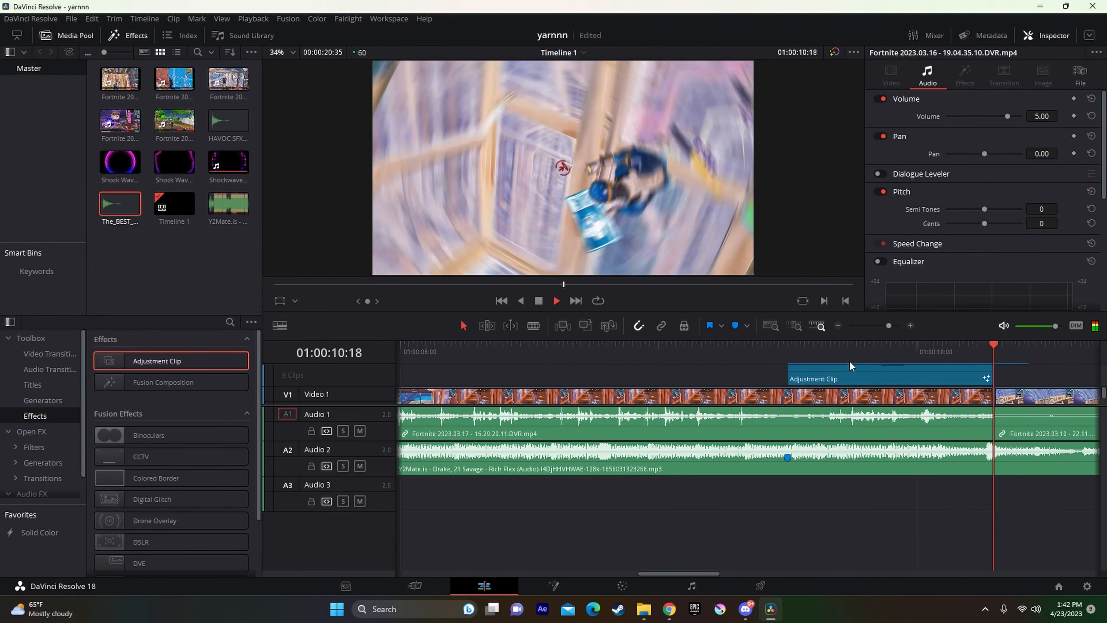
- Split the third clip's audio at its music marker and play back the new segment
key(space)
click(781, 354)
click(837, 435)
key(ctrl+b)
key(space)
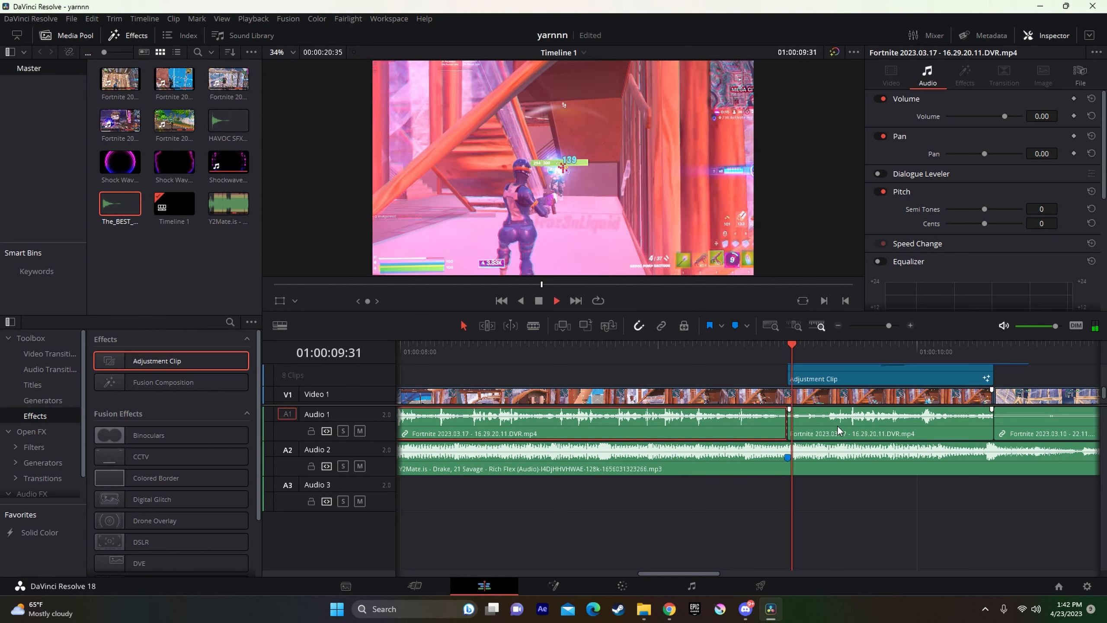
key(space)
click(822, 348)
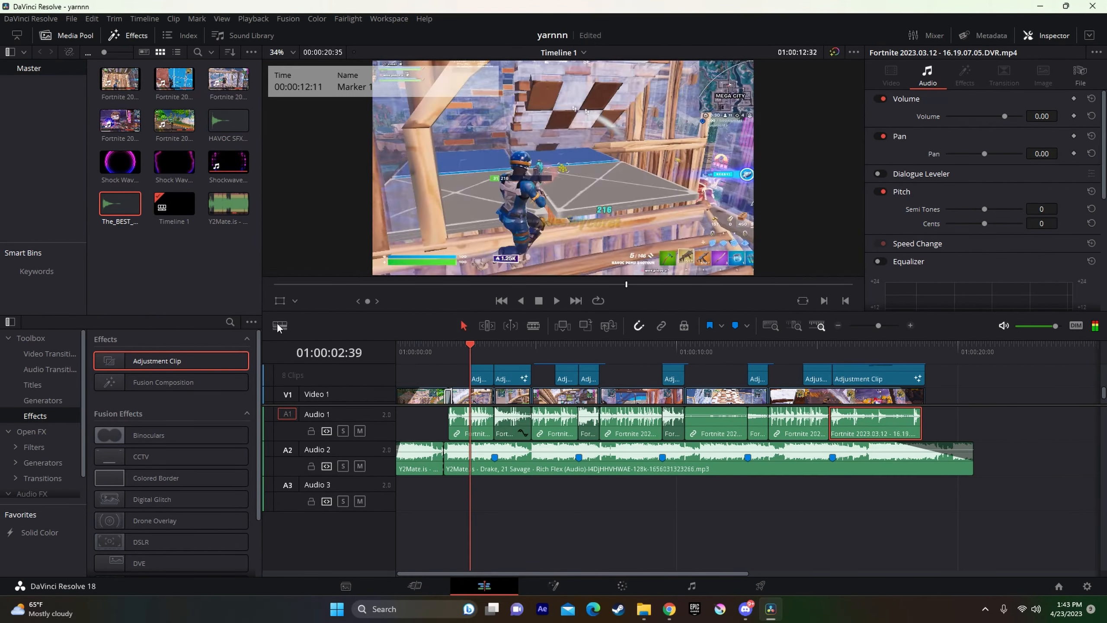
- Find the shot in the opening clip and place the The_BEST_Havoc_shotgun_SFX audio on Audio 3 at 01:00:01:14
key(Home)
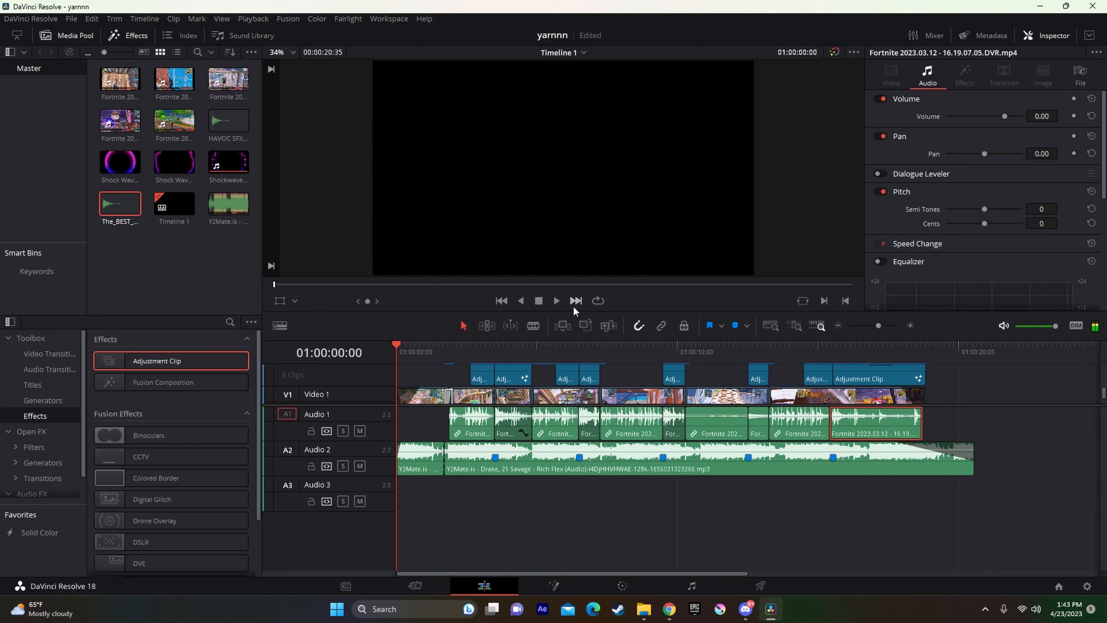
key(space)
key(space)
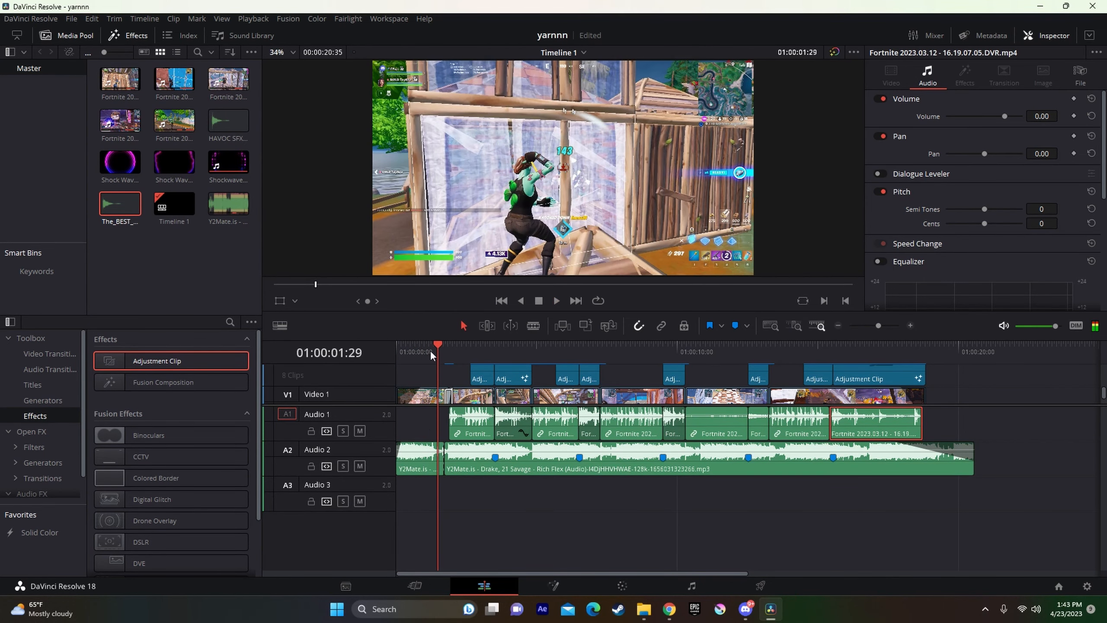
click(432, 352)
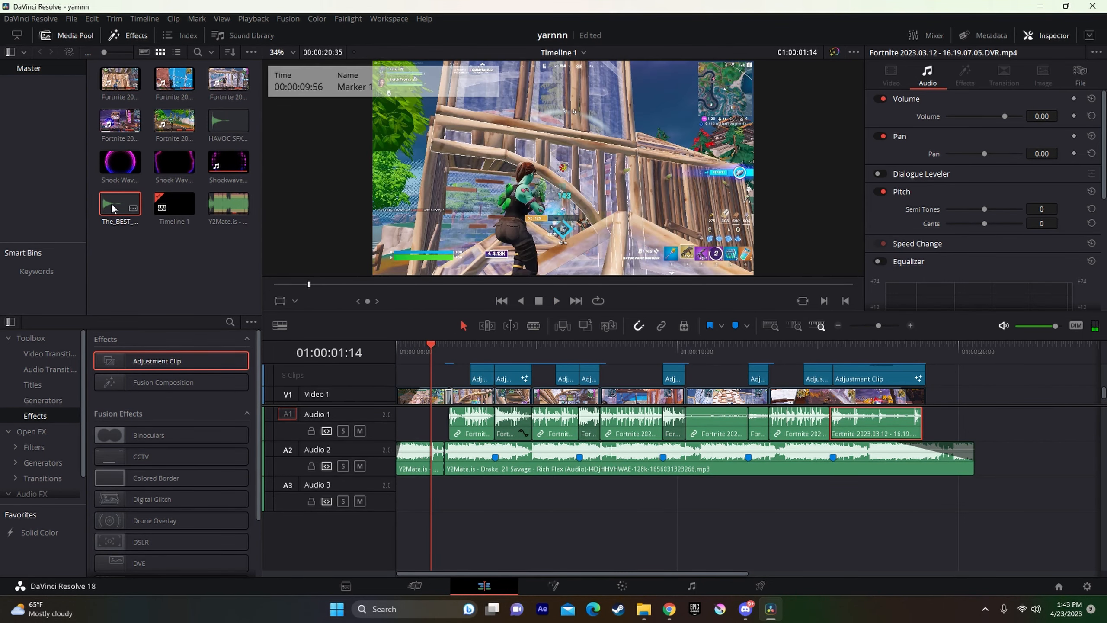
drag(116, 204, 435, 499)
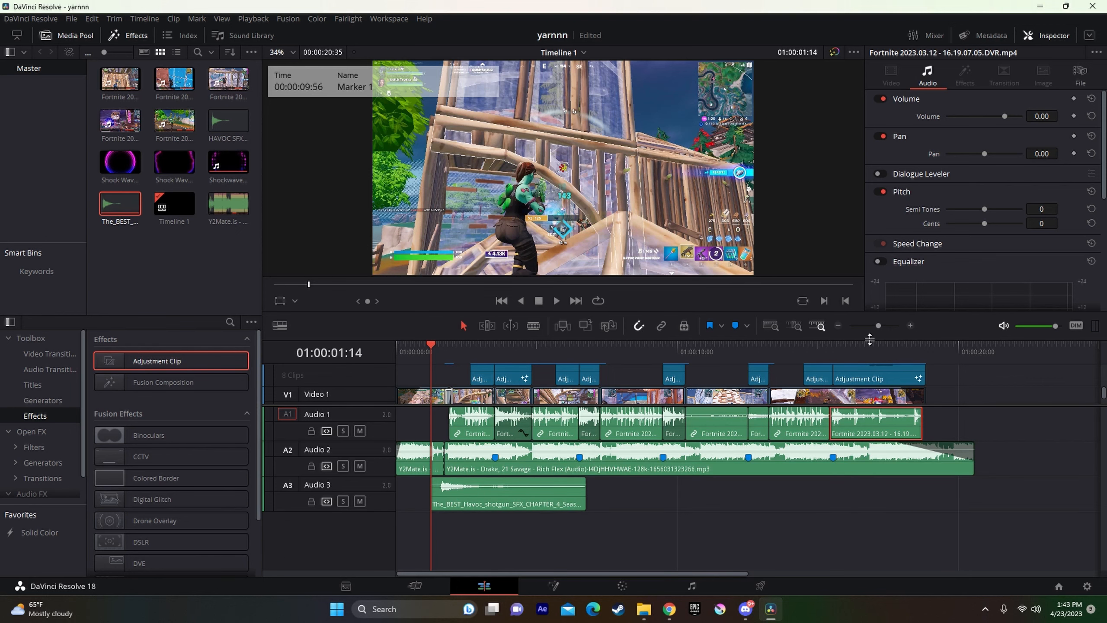
- Slide the shotgun sound effect earlier so its peak aligns with the shot at 01:00:01:15, and play back the opening
drag(880, 325, 895, 327)
key(Left)
key(Left)
key(Left)
key(Left)
key(Left)
key(Left)
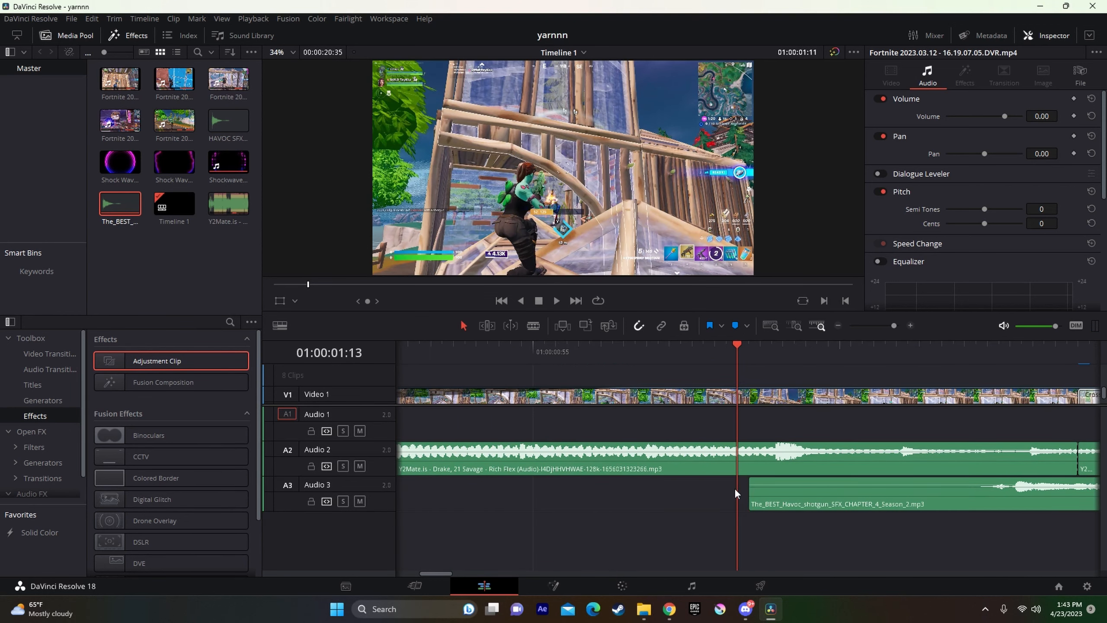
key(Left)
key(Left)
key(Right)
key(Right)
key(Right)
key(Right)
key(Right)
key(Right)
key(Right)
key(Right)
key(Right)
key(Right)
key(Right)
key(Left)
key(Left)
key(Left)
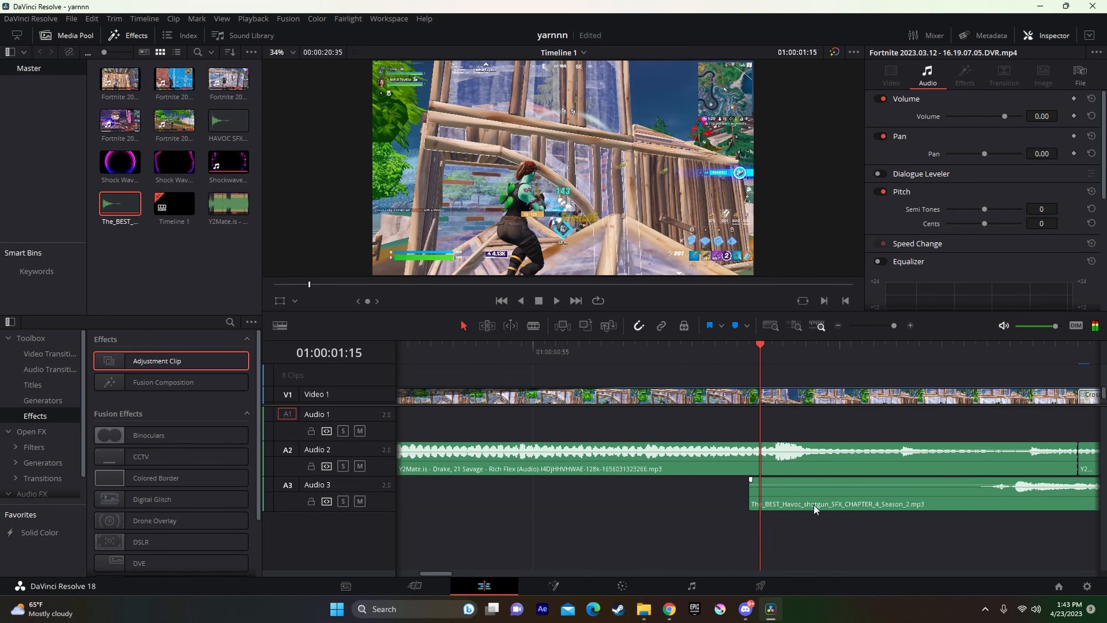
drag(841, 489, 580, 477)
drag(544, 351, 362, 355)
key(space)
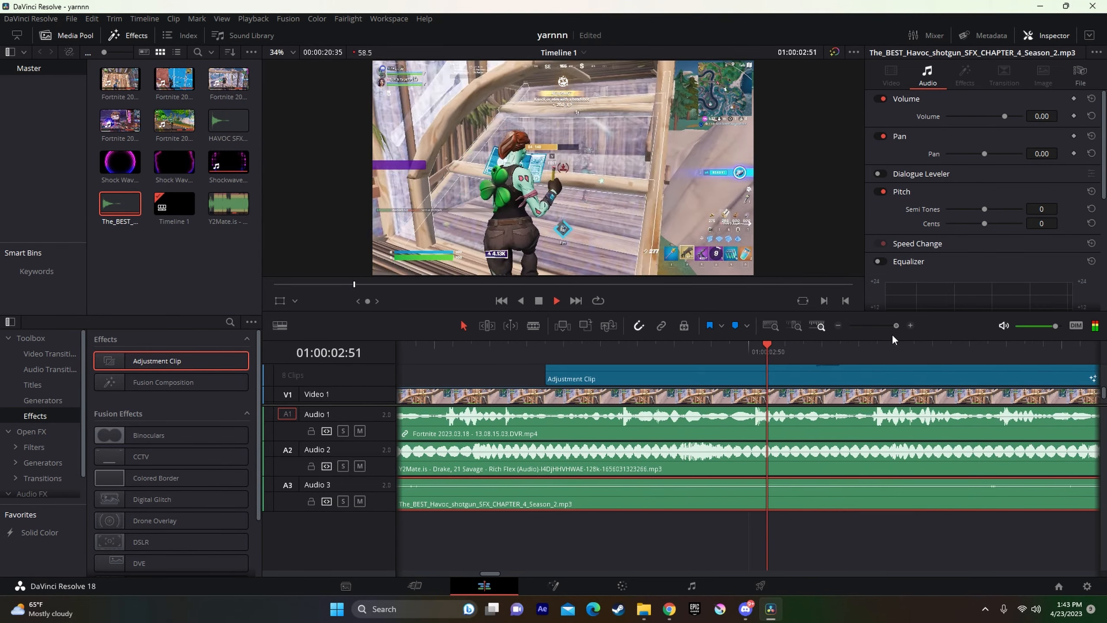
drag(892, 334, 878, 337)
key(space)
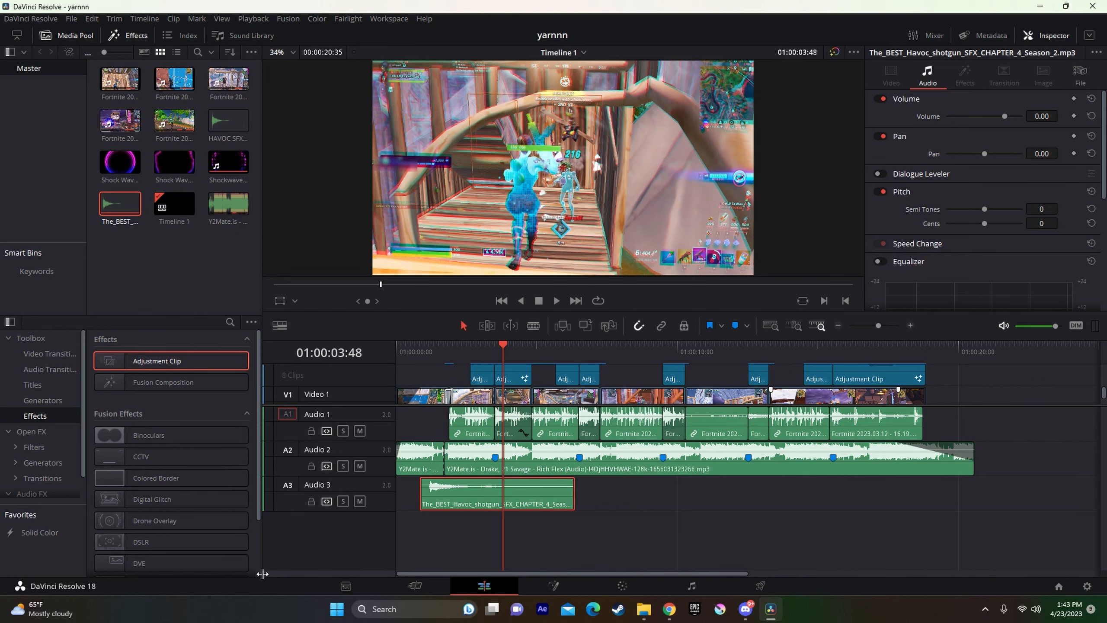
drag(263, 574, 261, 574)
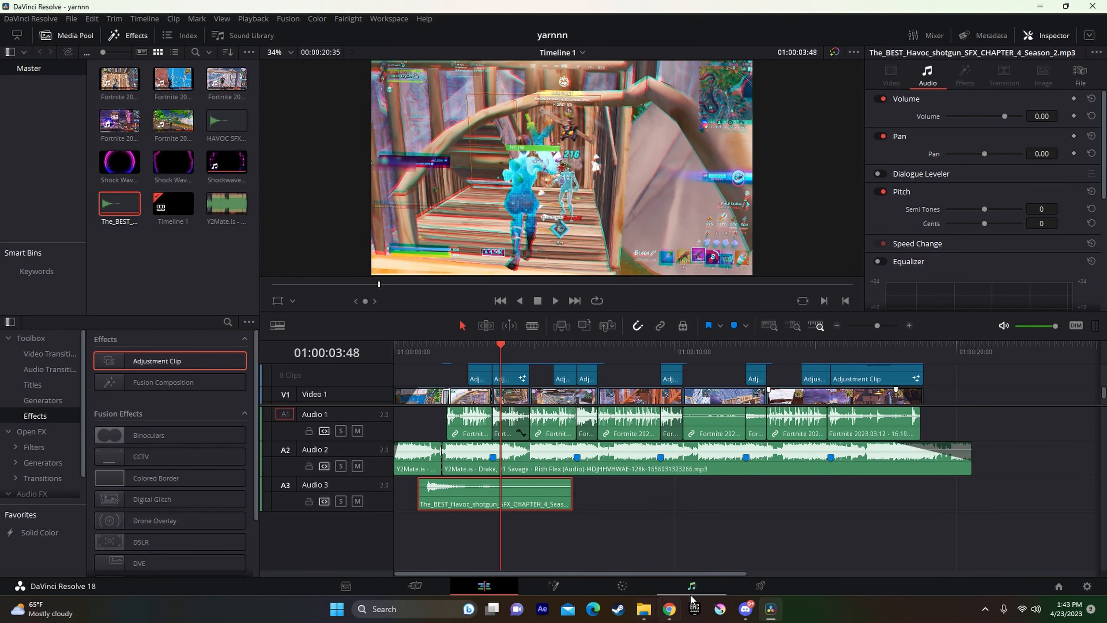
- Go to the delivery settings and set the export format to MP4
click(757, 585)
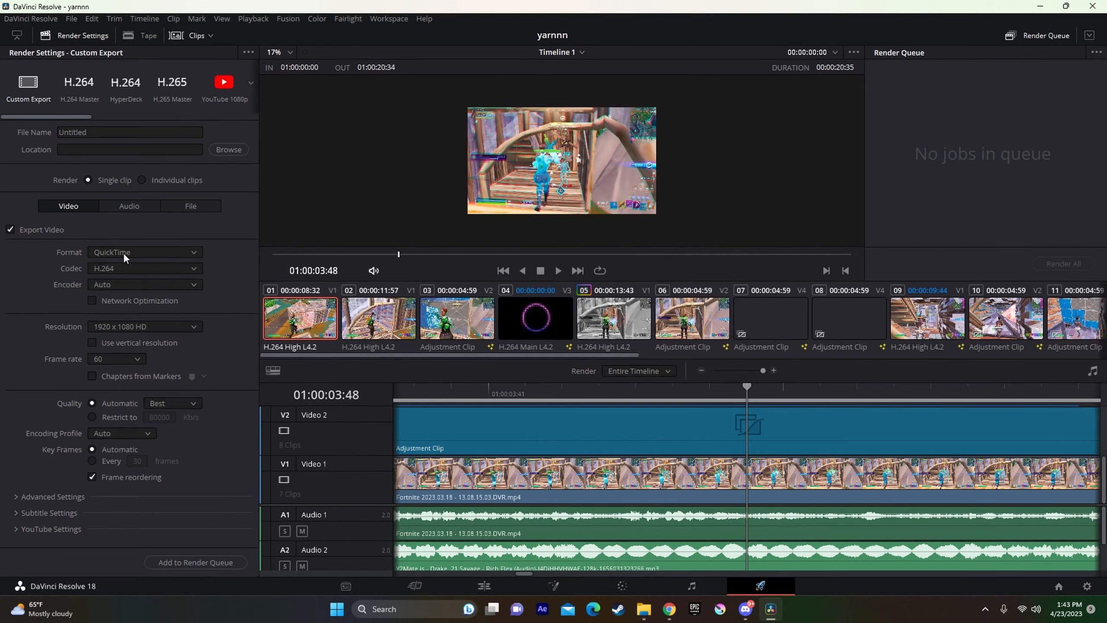
click(124, 257)
click(119, 344)
- Set a custom export resolution of 2560 x 1440 and key frames every 1 frame
click(127, 328)
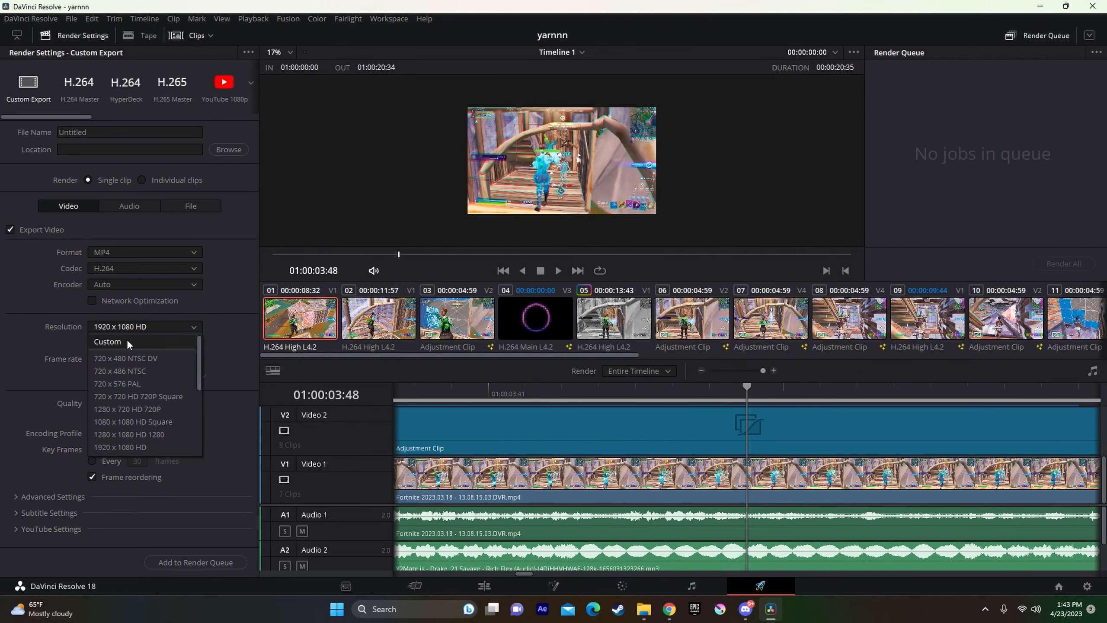
click(126, 342)
click(124, 346)
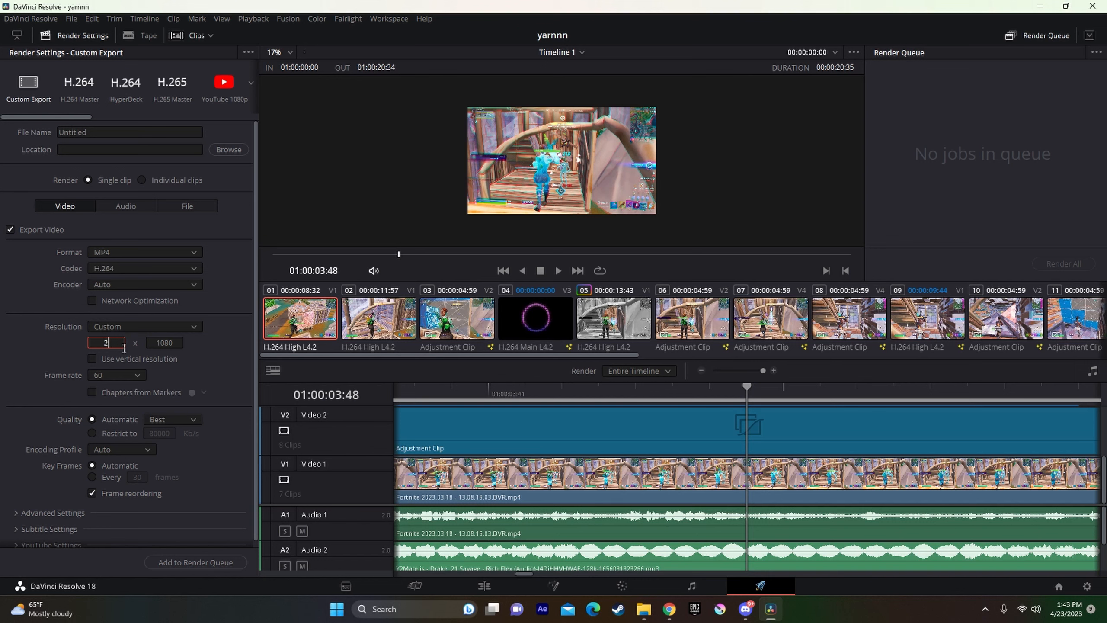
click(172, 343)
text(1440)
key(Return)
click(92, 477)
drag(140, 476, 151, 477)
- Add the timeline to the render queue as Yarnnn on storage (A:) and start rendering
click(195, 561)
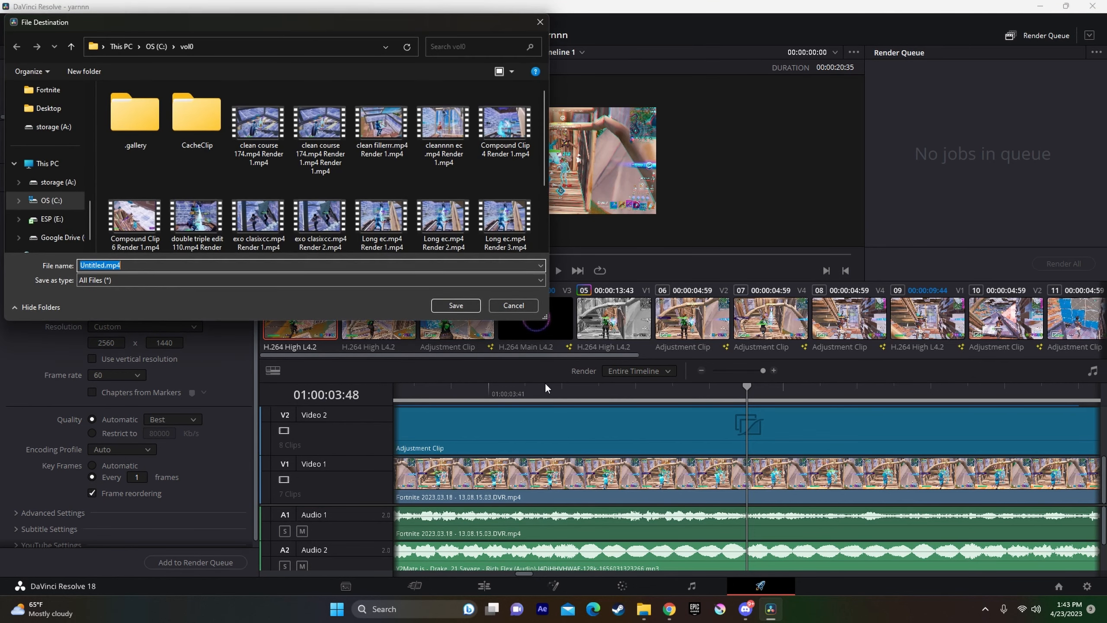
click(50, 182)
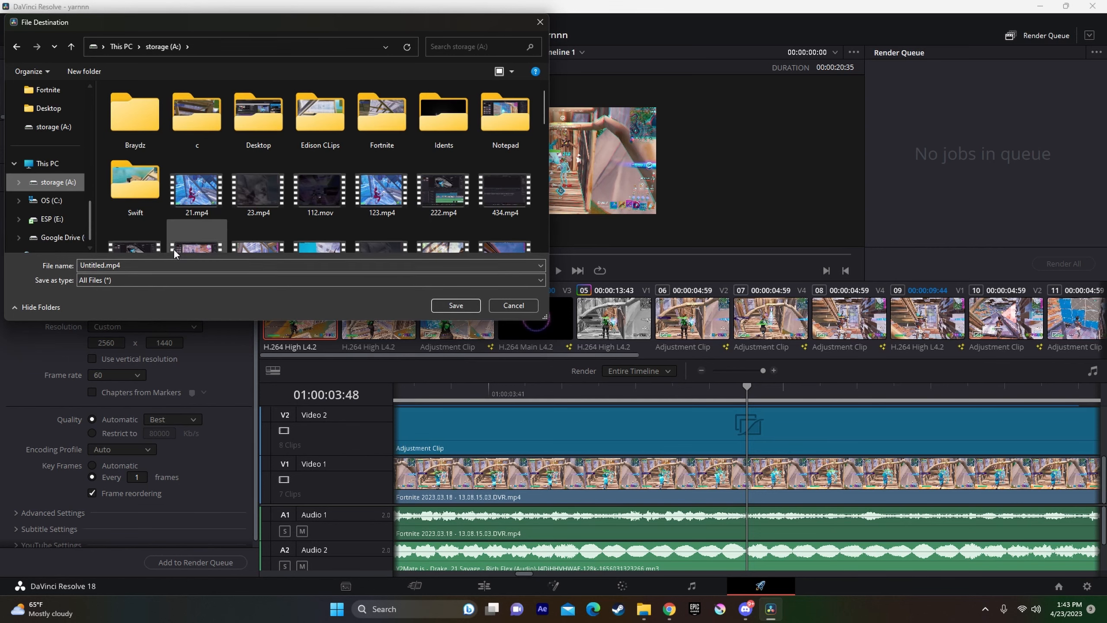
text(Yarnnn)
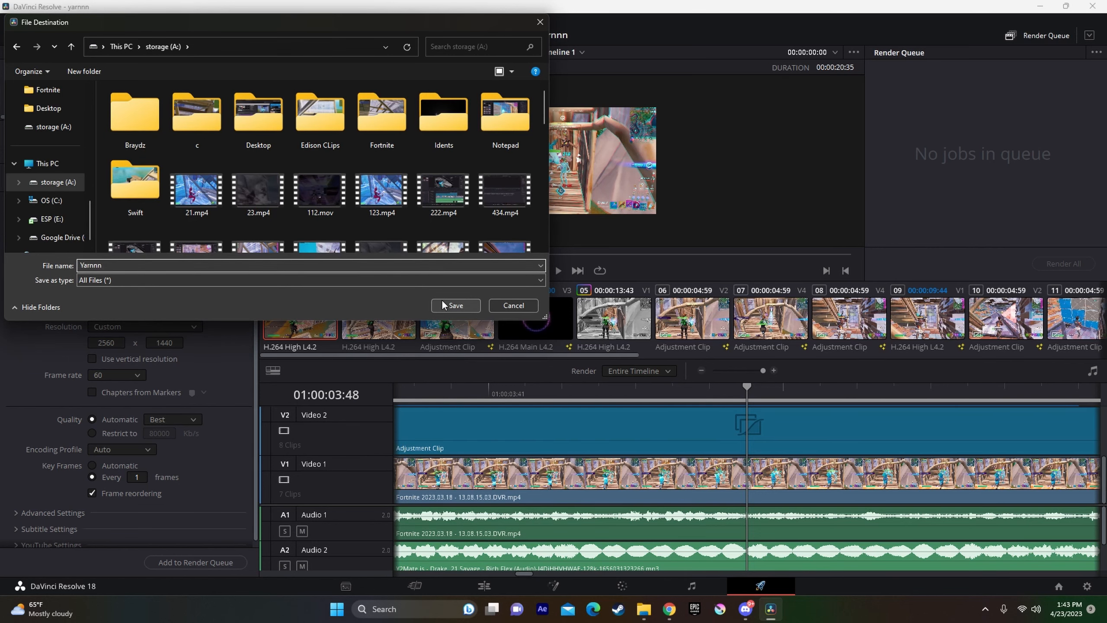
click(456, 305)
click(633, 363)
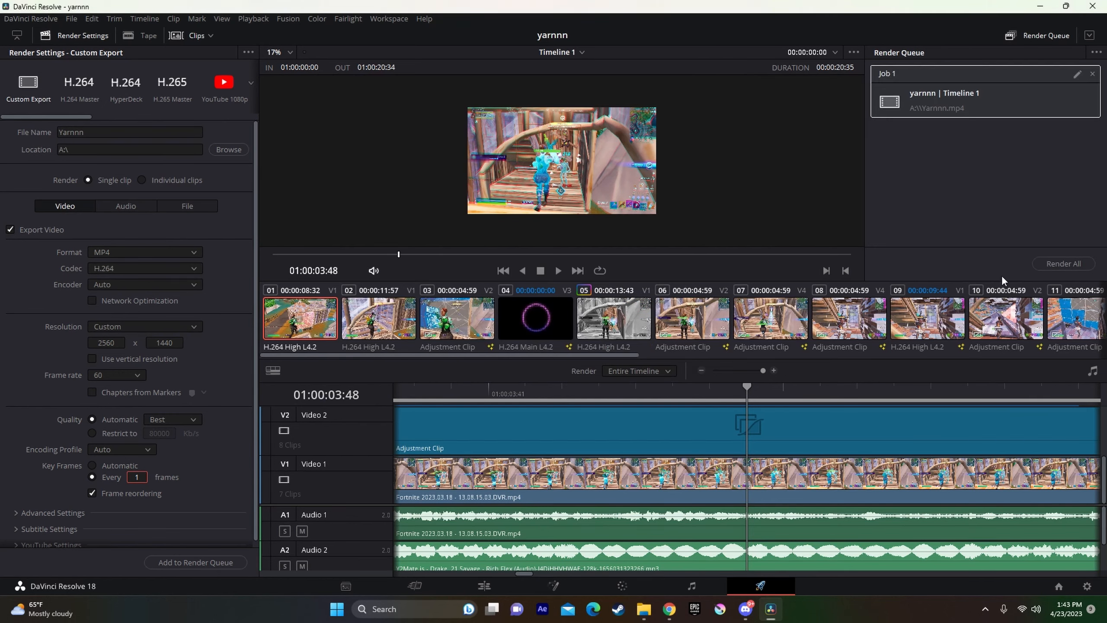
click(1045, 261)
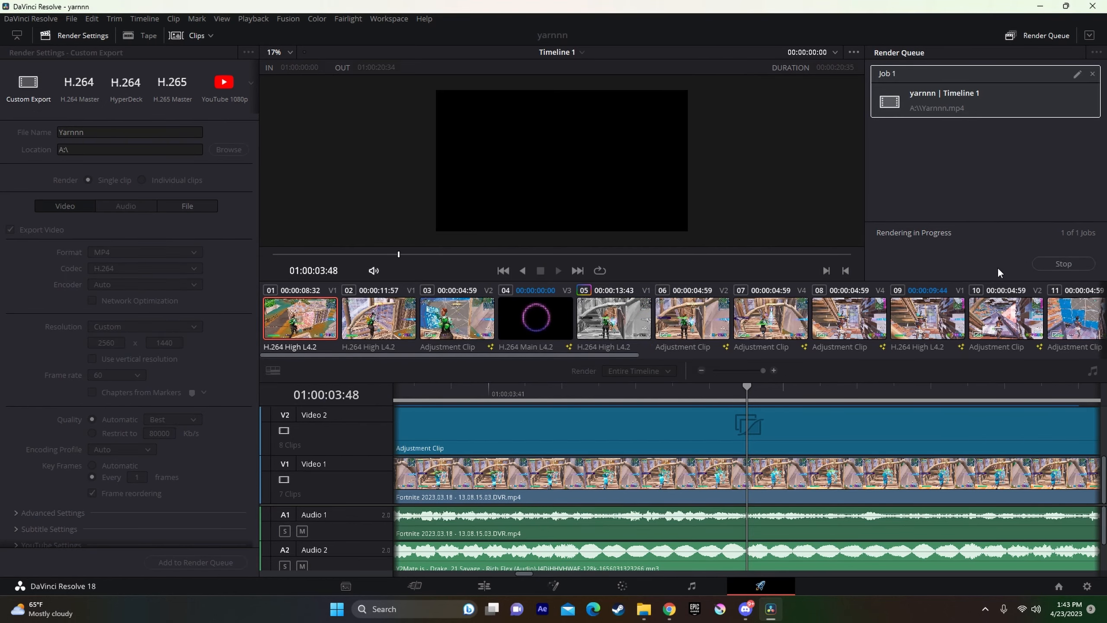